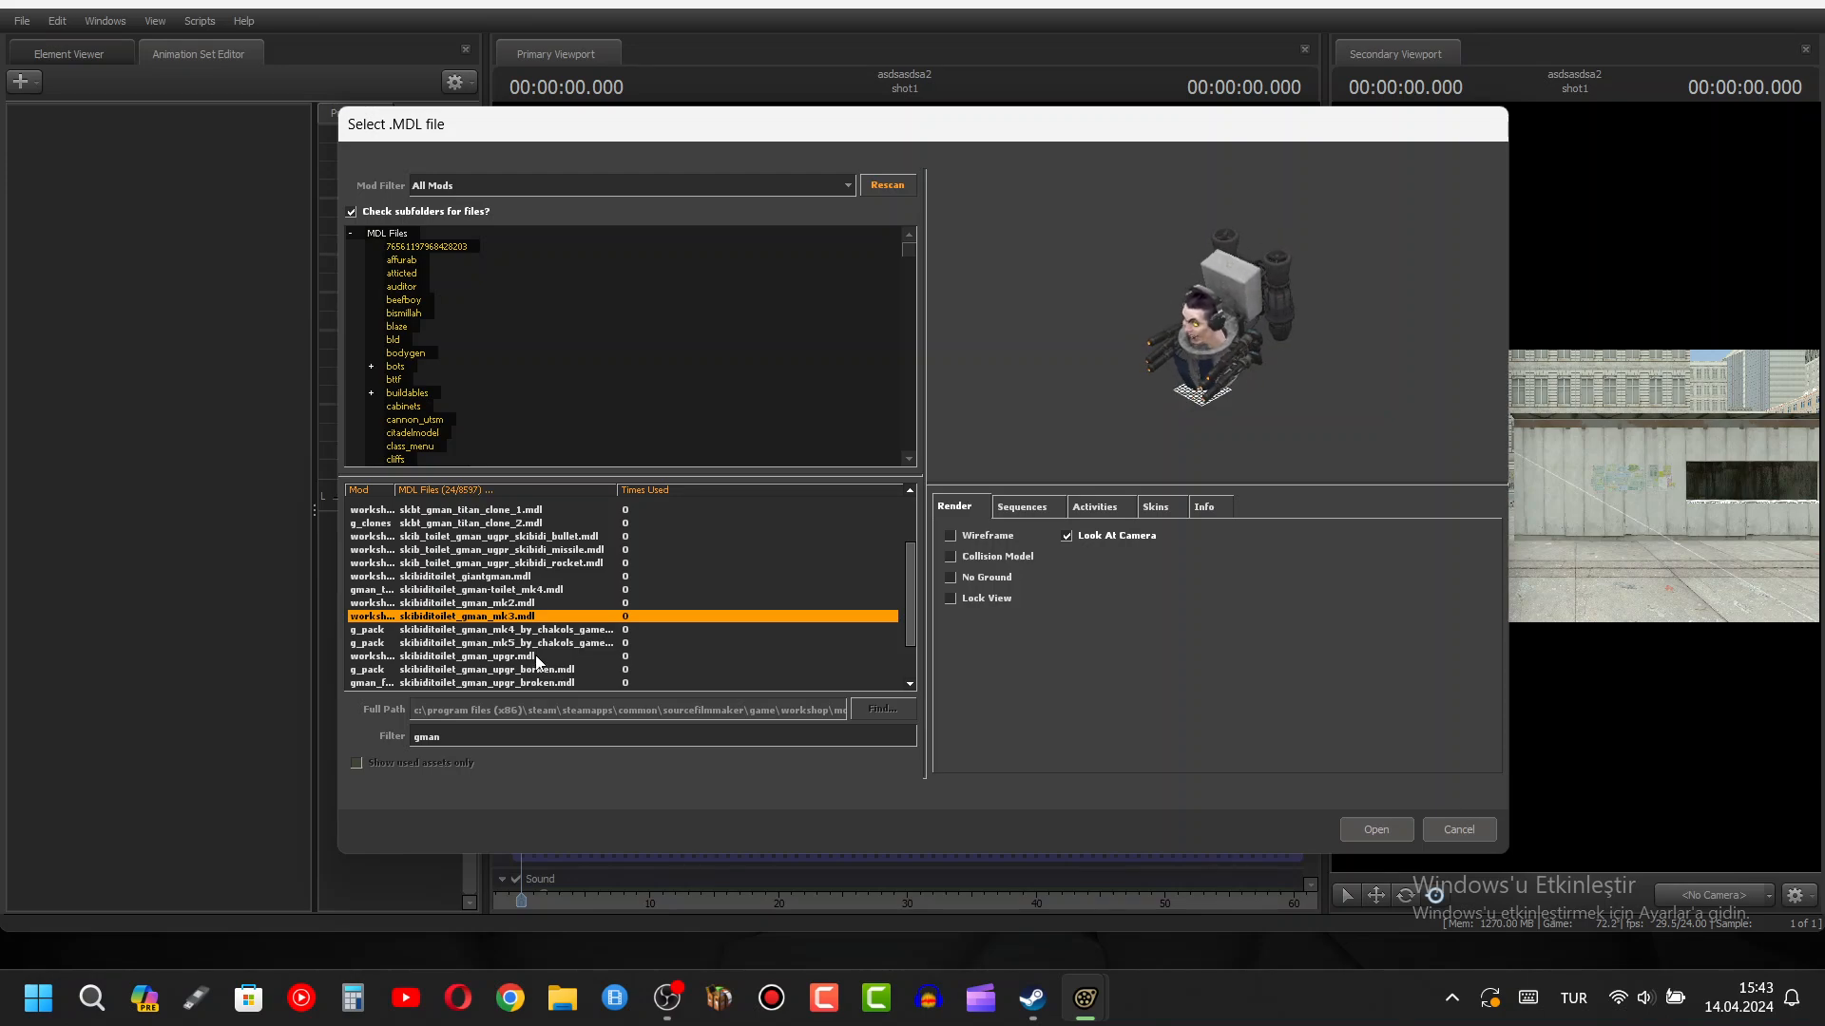
- Load the skibiditoilet_gman_upgr.mdl model into the shot
click(534, 656)
click(555, 670)
scroll(559, 659, down, 1)
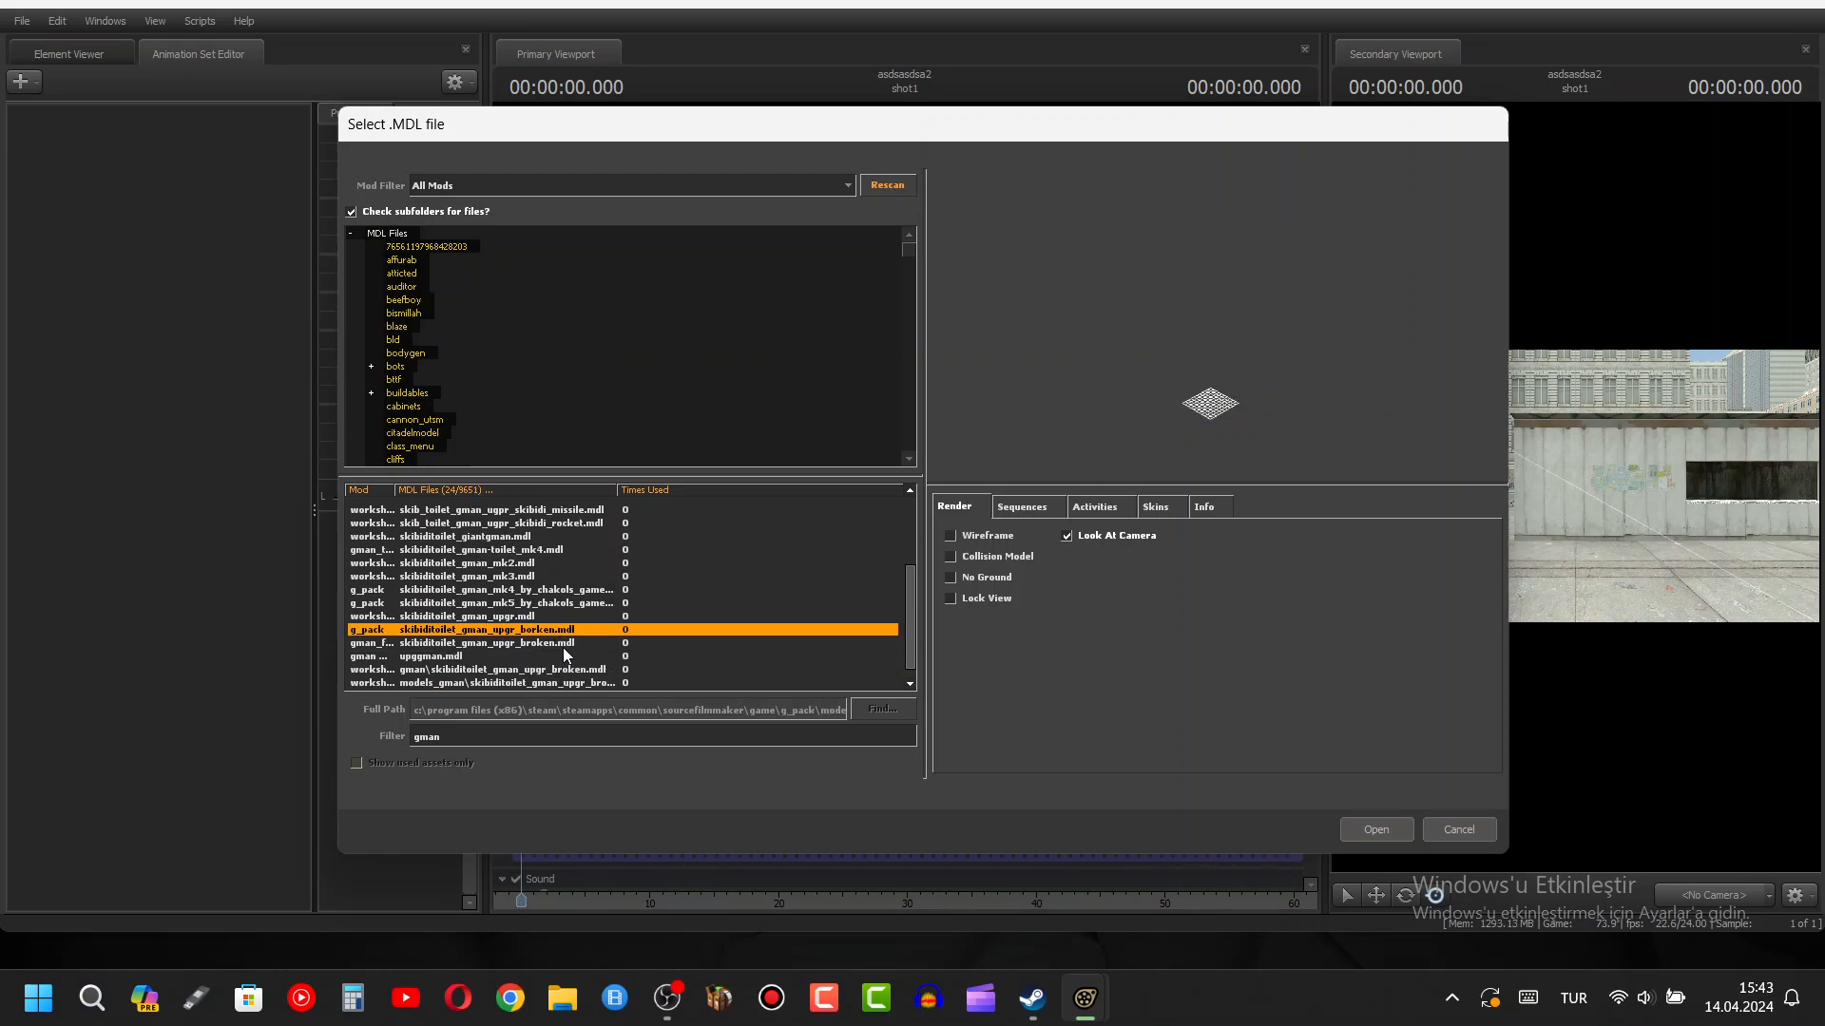
click(533, 617)
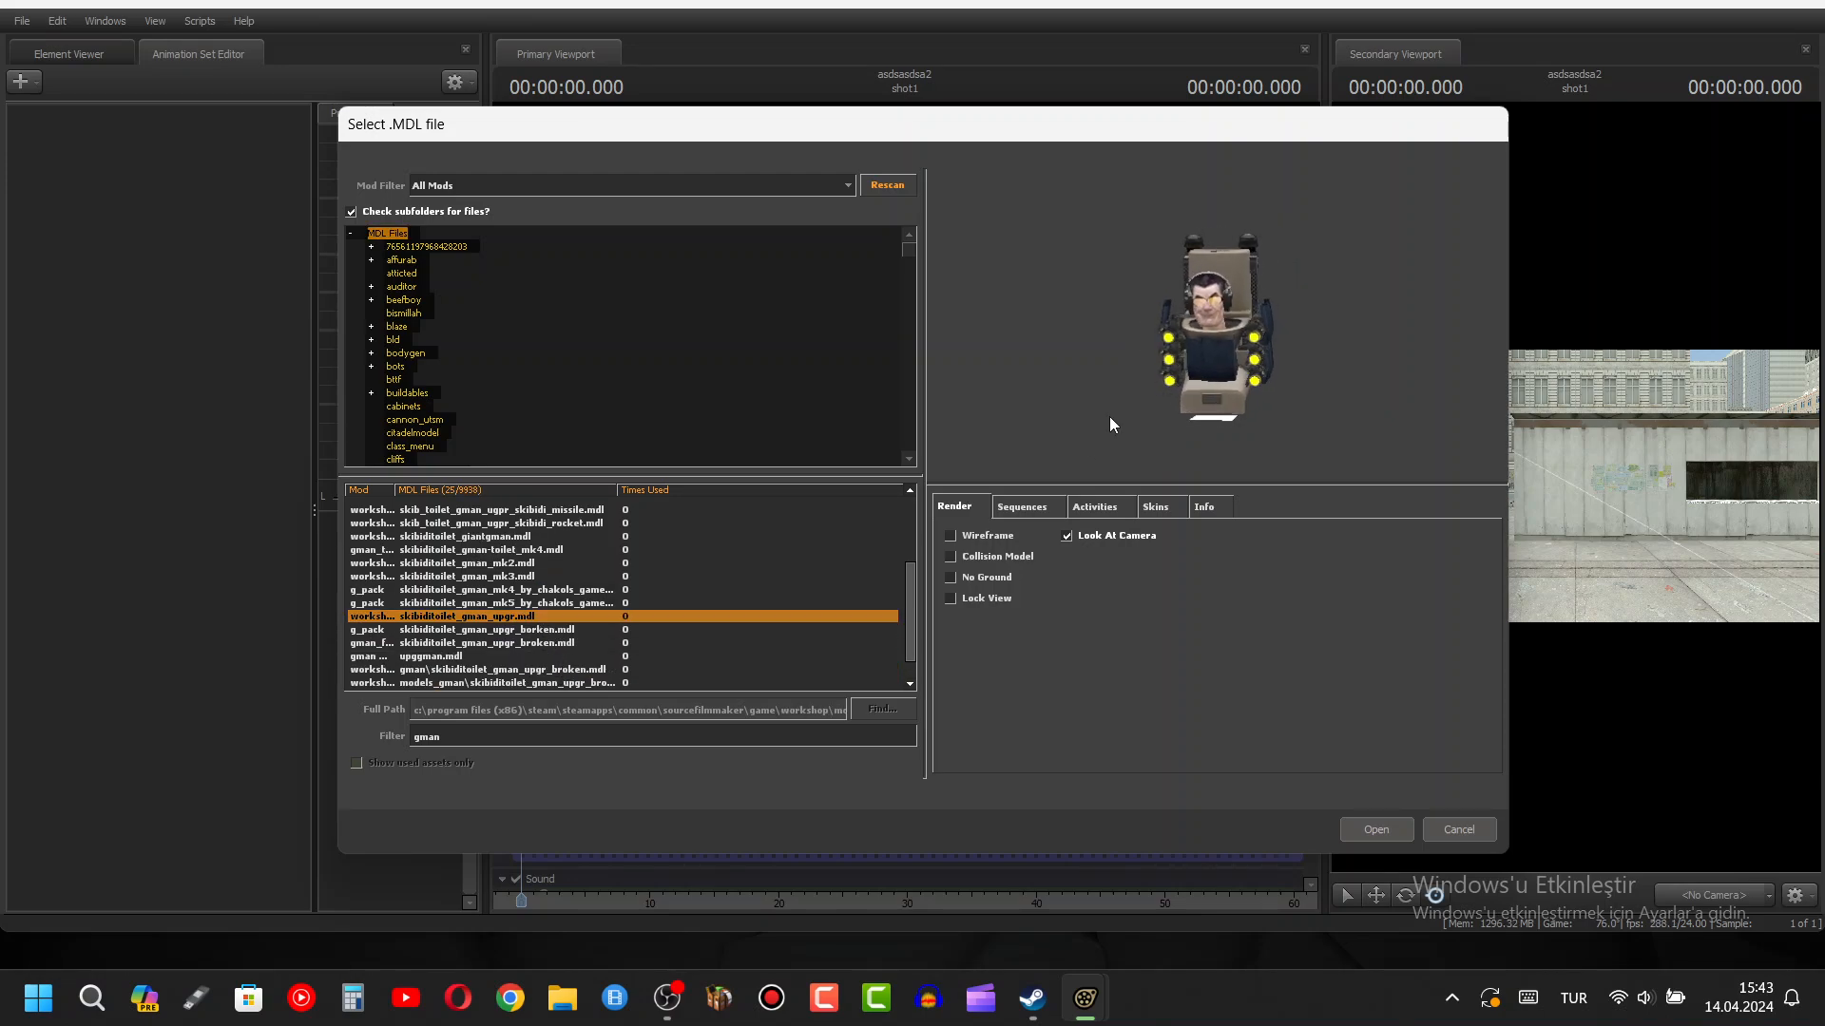
click(1373, 829)
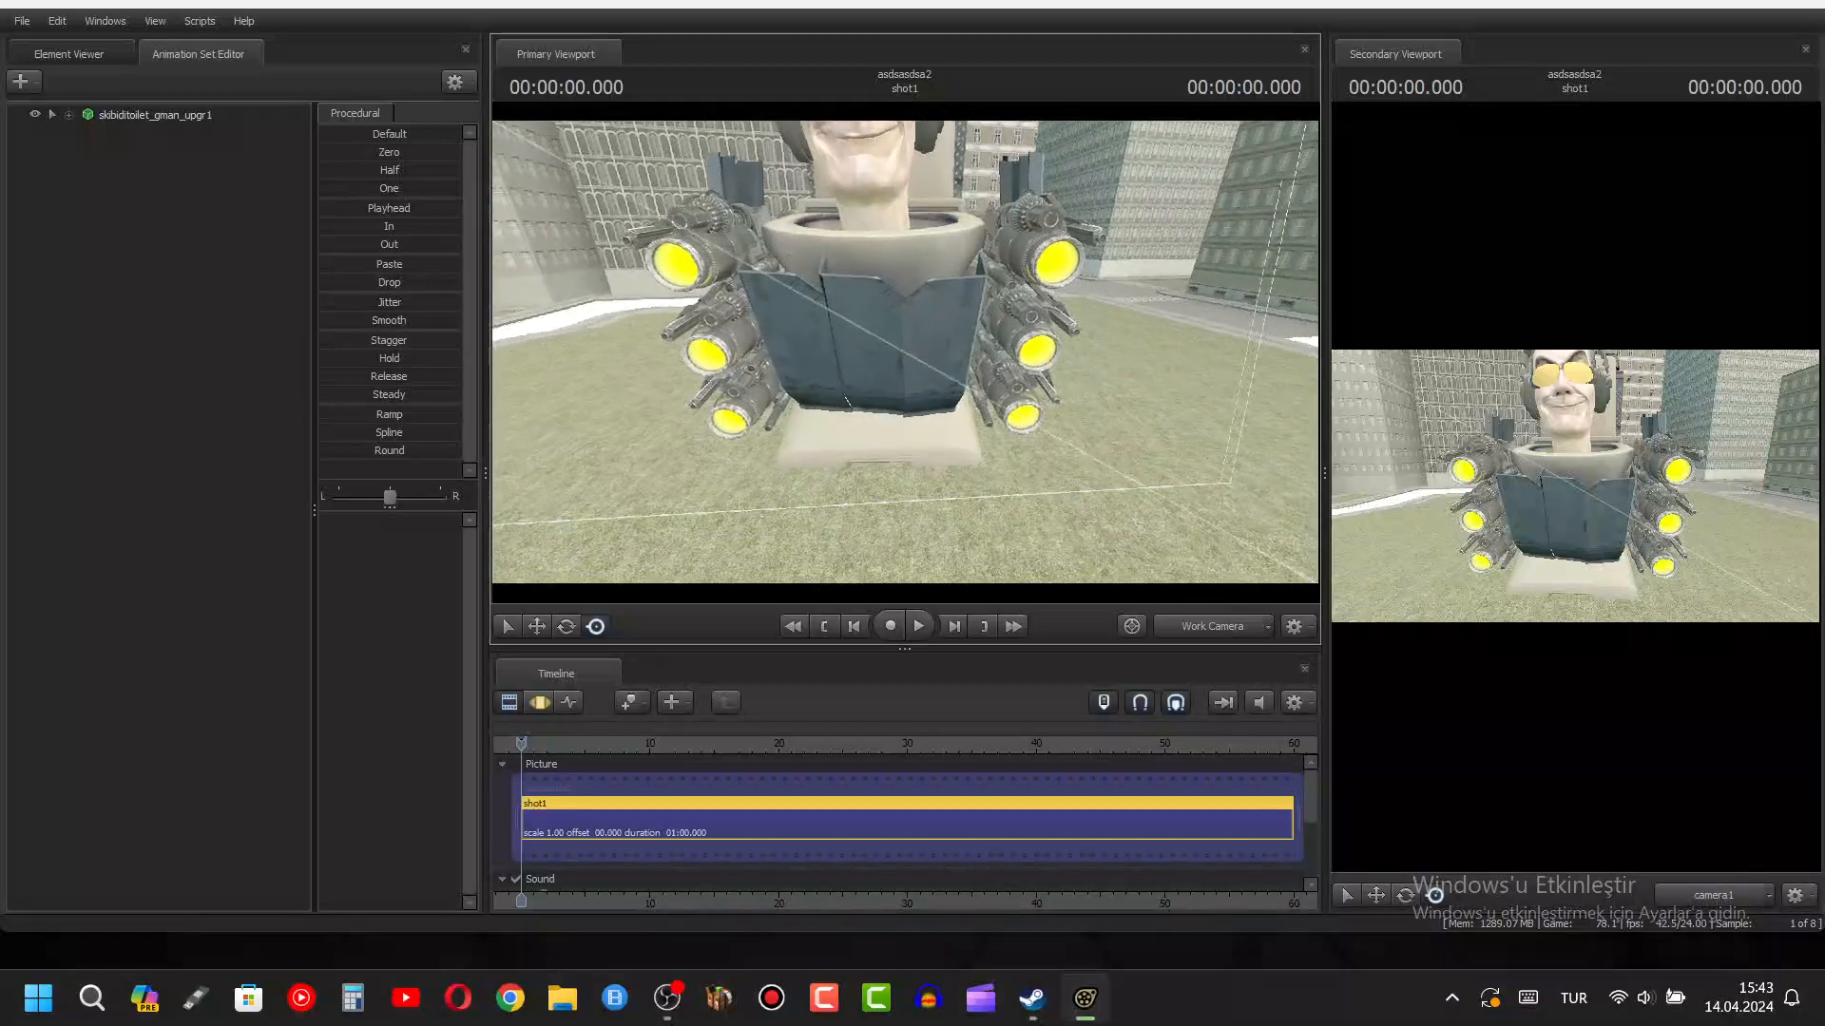
- Switch to the Motion Editor and reposition the toilet model on the grass by its rootTransform
drag(846, 425, 808, 426)
click(549, 703)
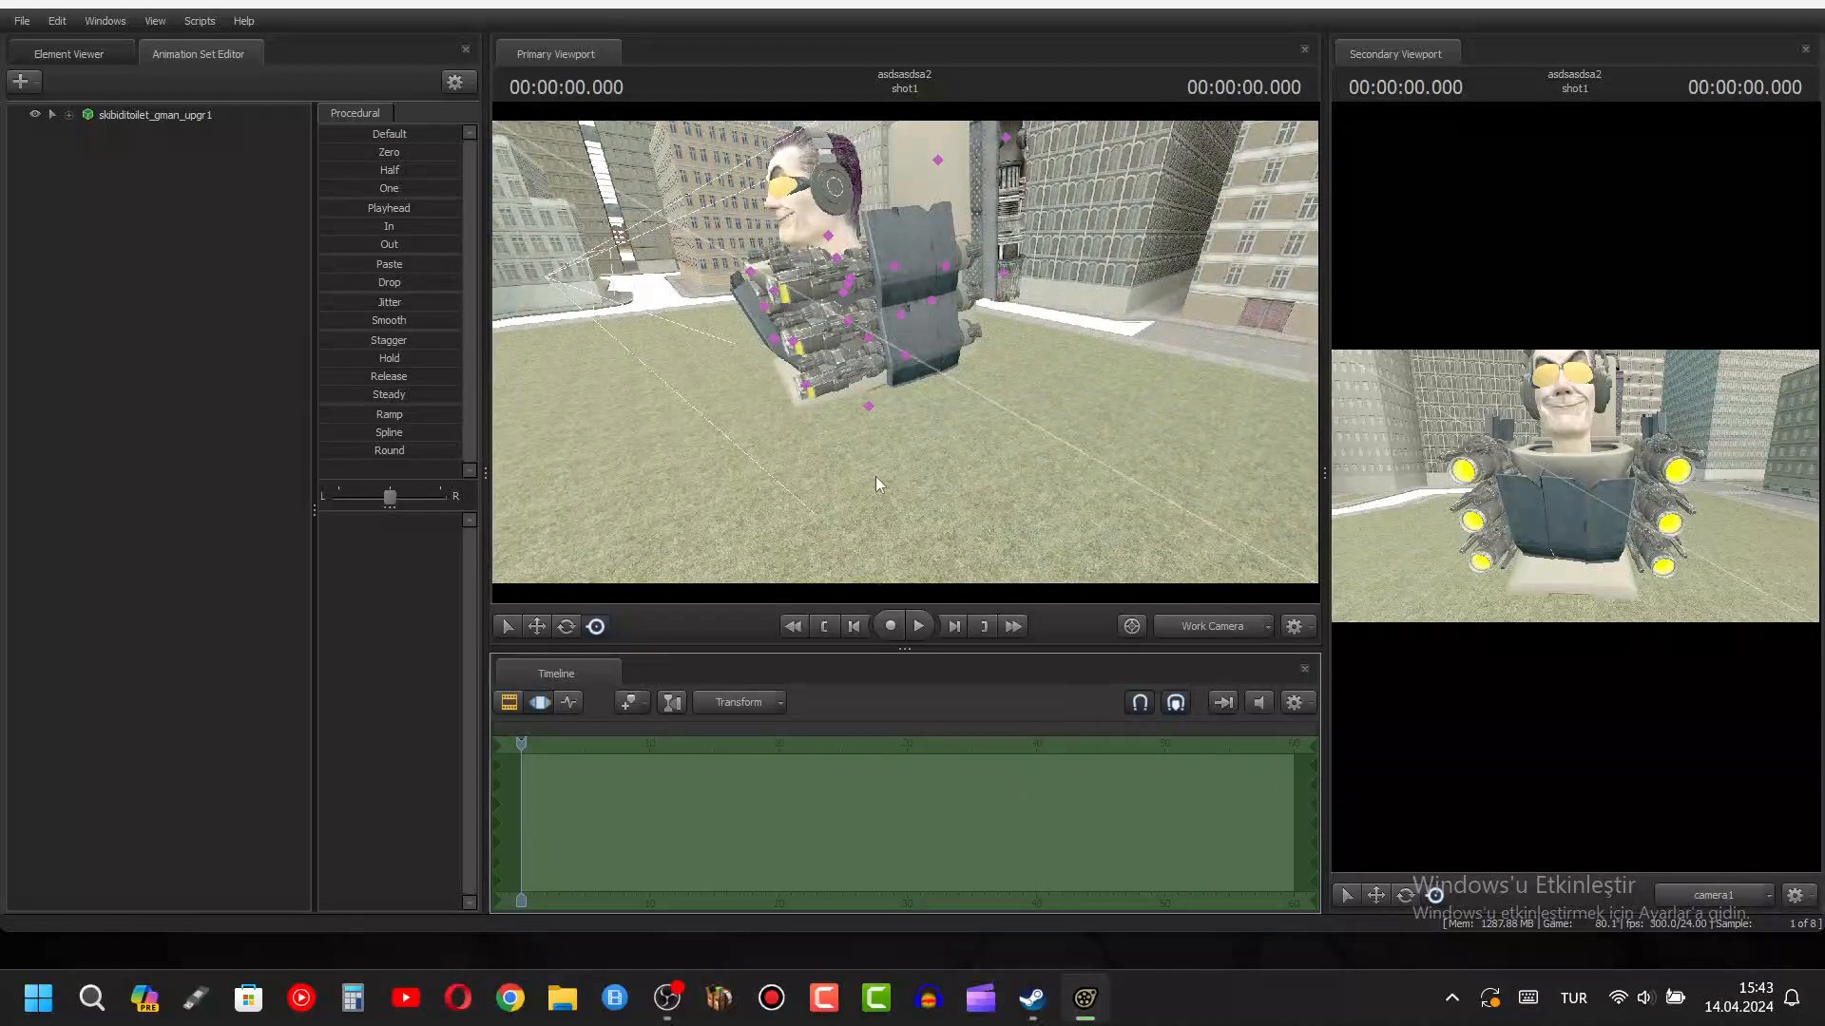
click(863, 397)
drag(915, 377, 941, 374)
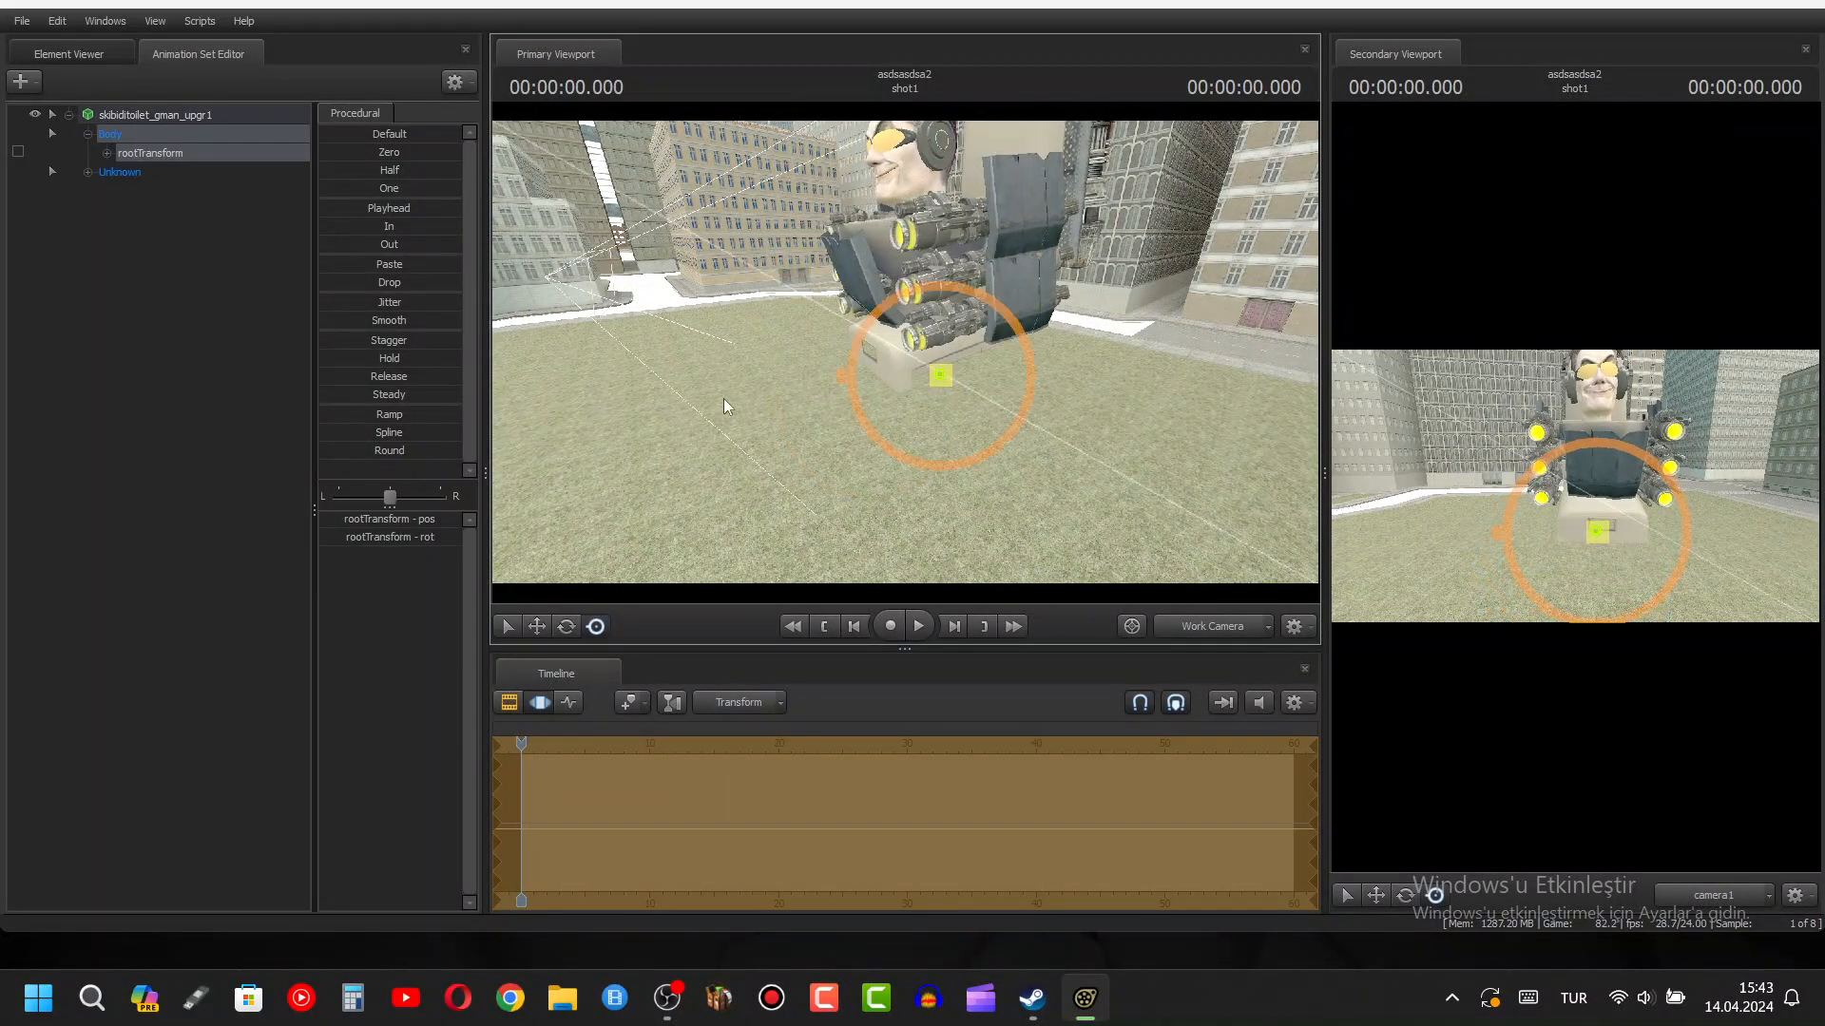
- Add a scale control to the toilet model's spine.001 bone and shrink it until the original head vanishes
key(w)
drag(722, 397, 905, 352)
click(899, 409)
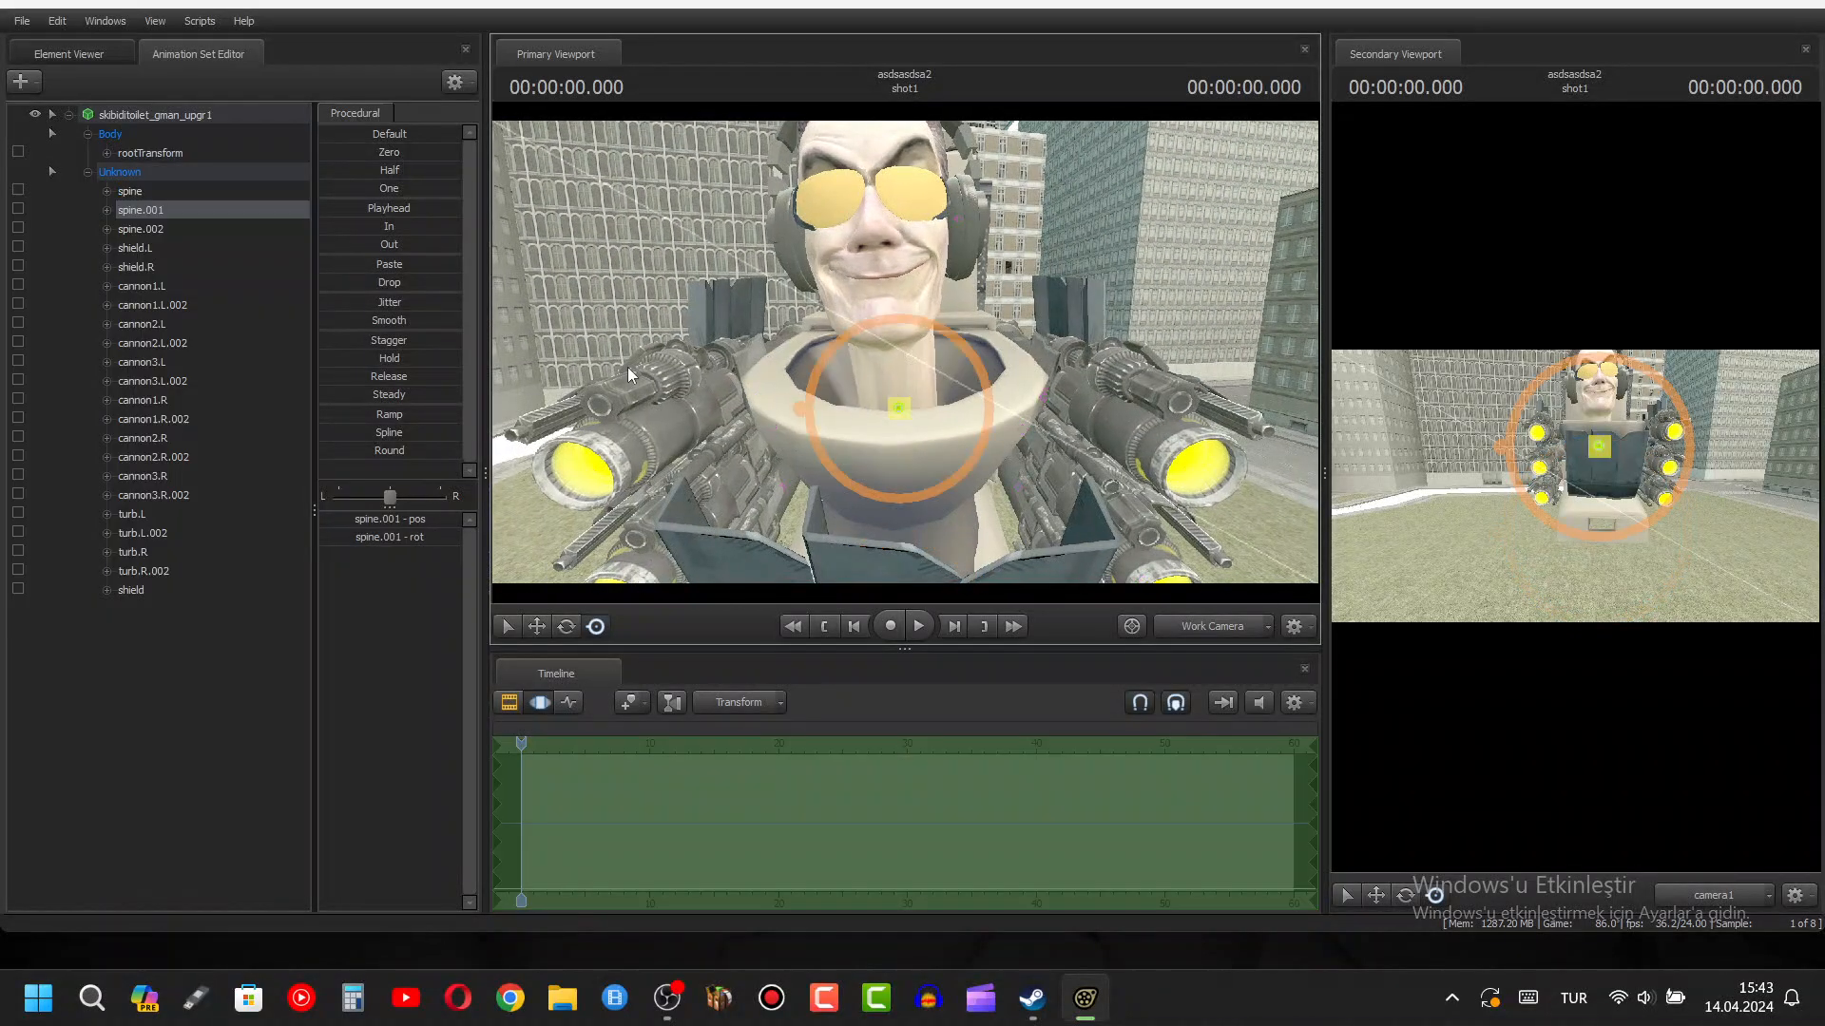
right_click(192, 211)
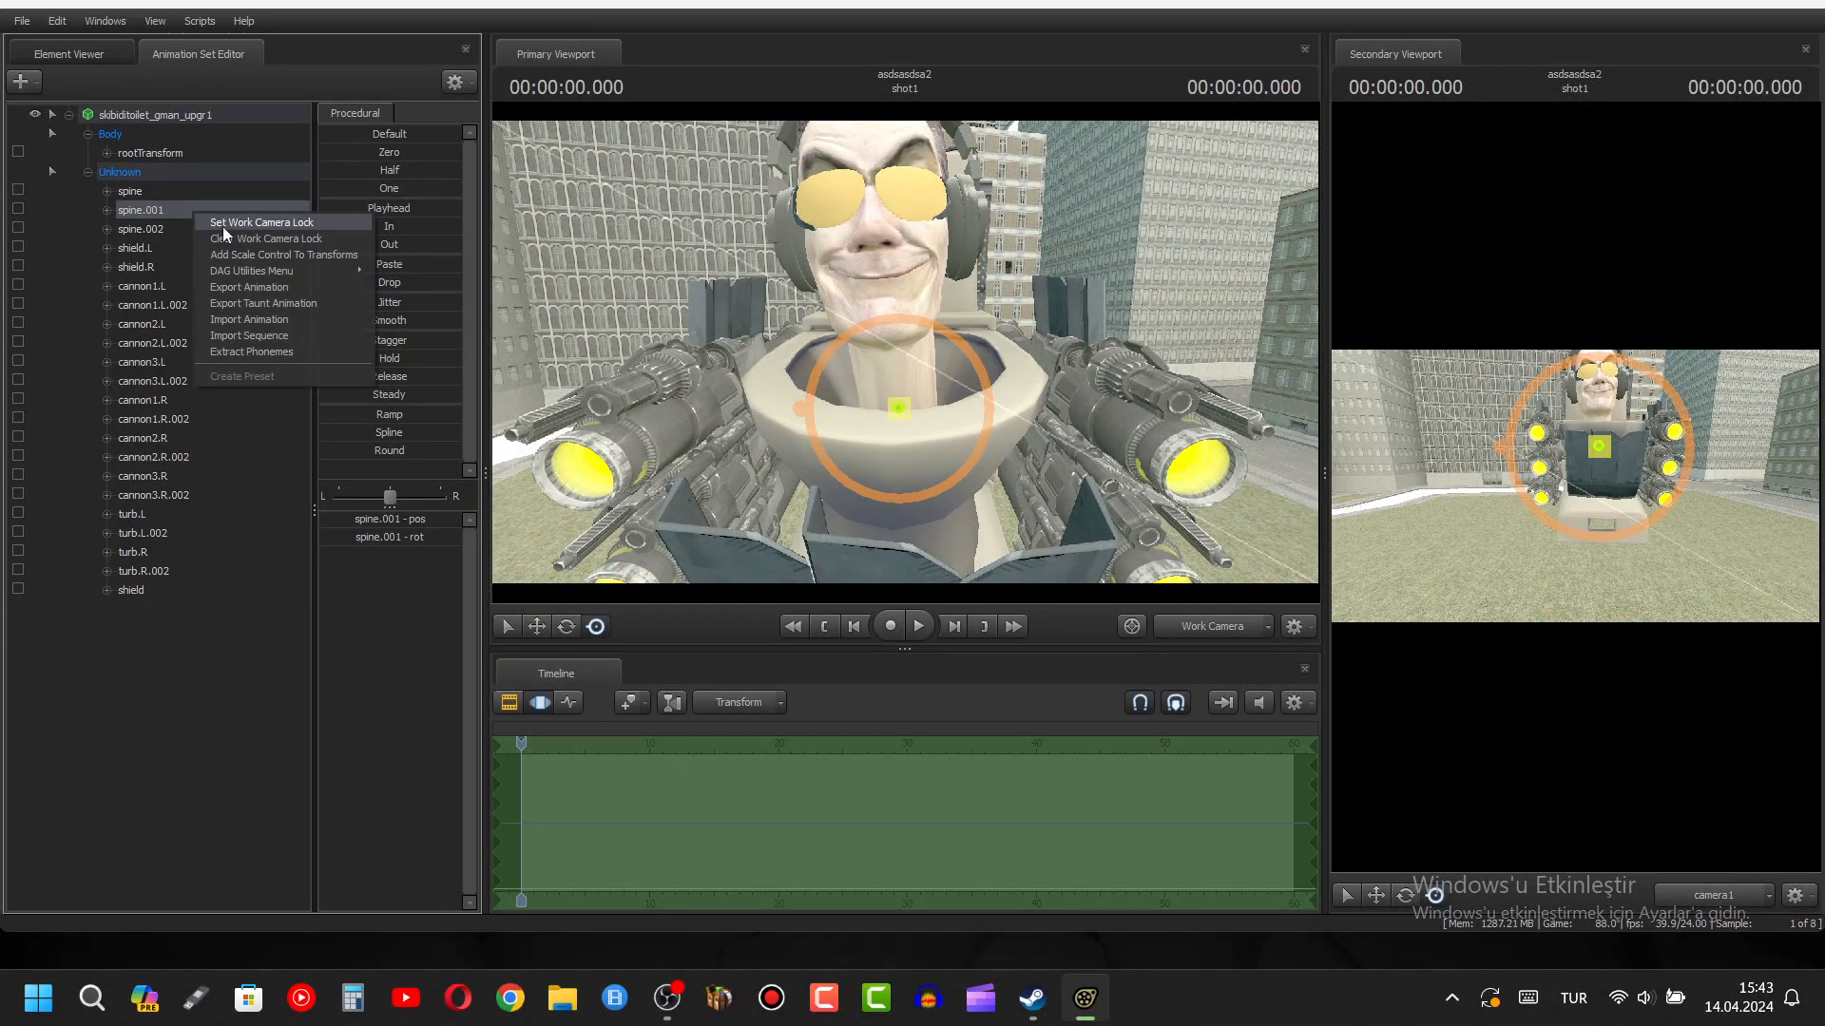
click(266, 259)
click(167, 609)
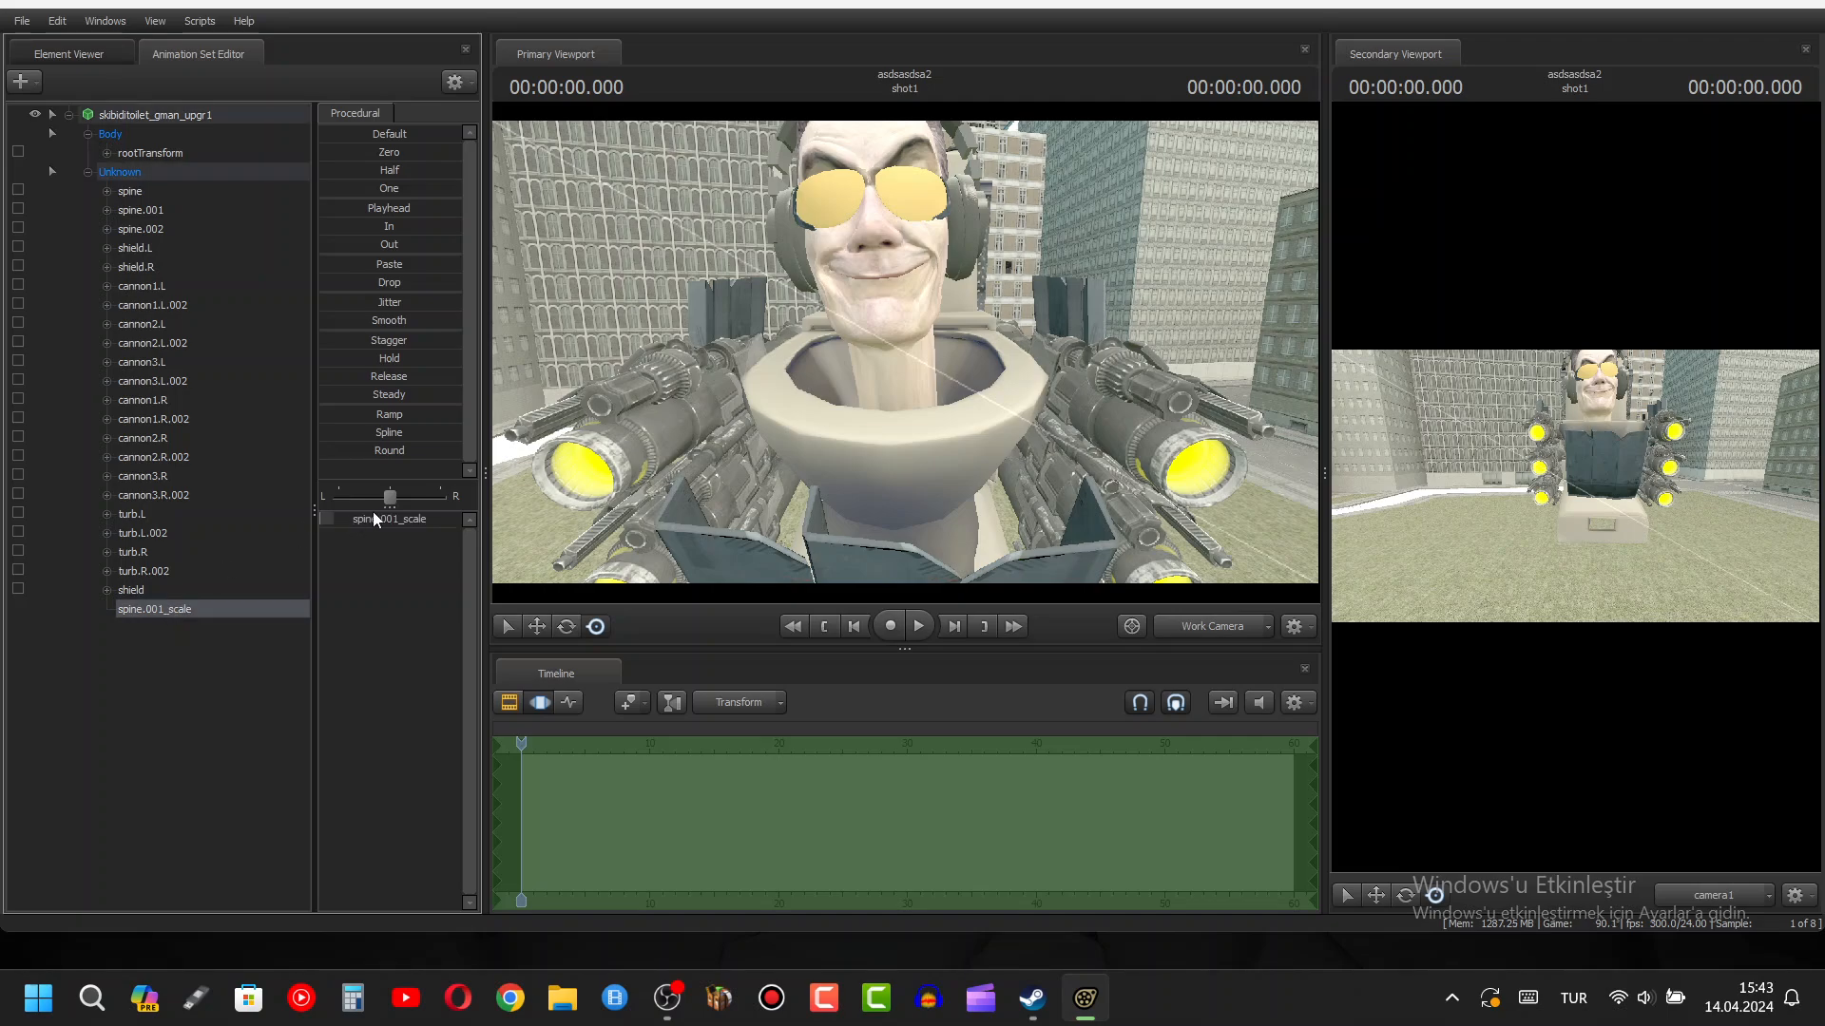
- Create an animation set for a new model using gman_defuq.mdl
click(40, 83)
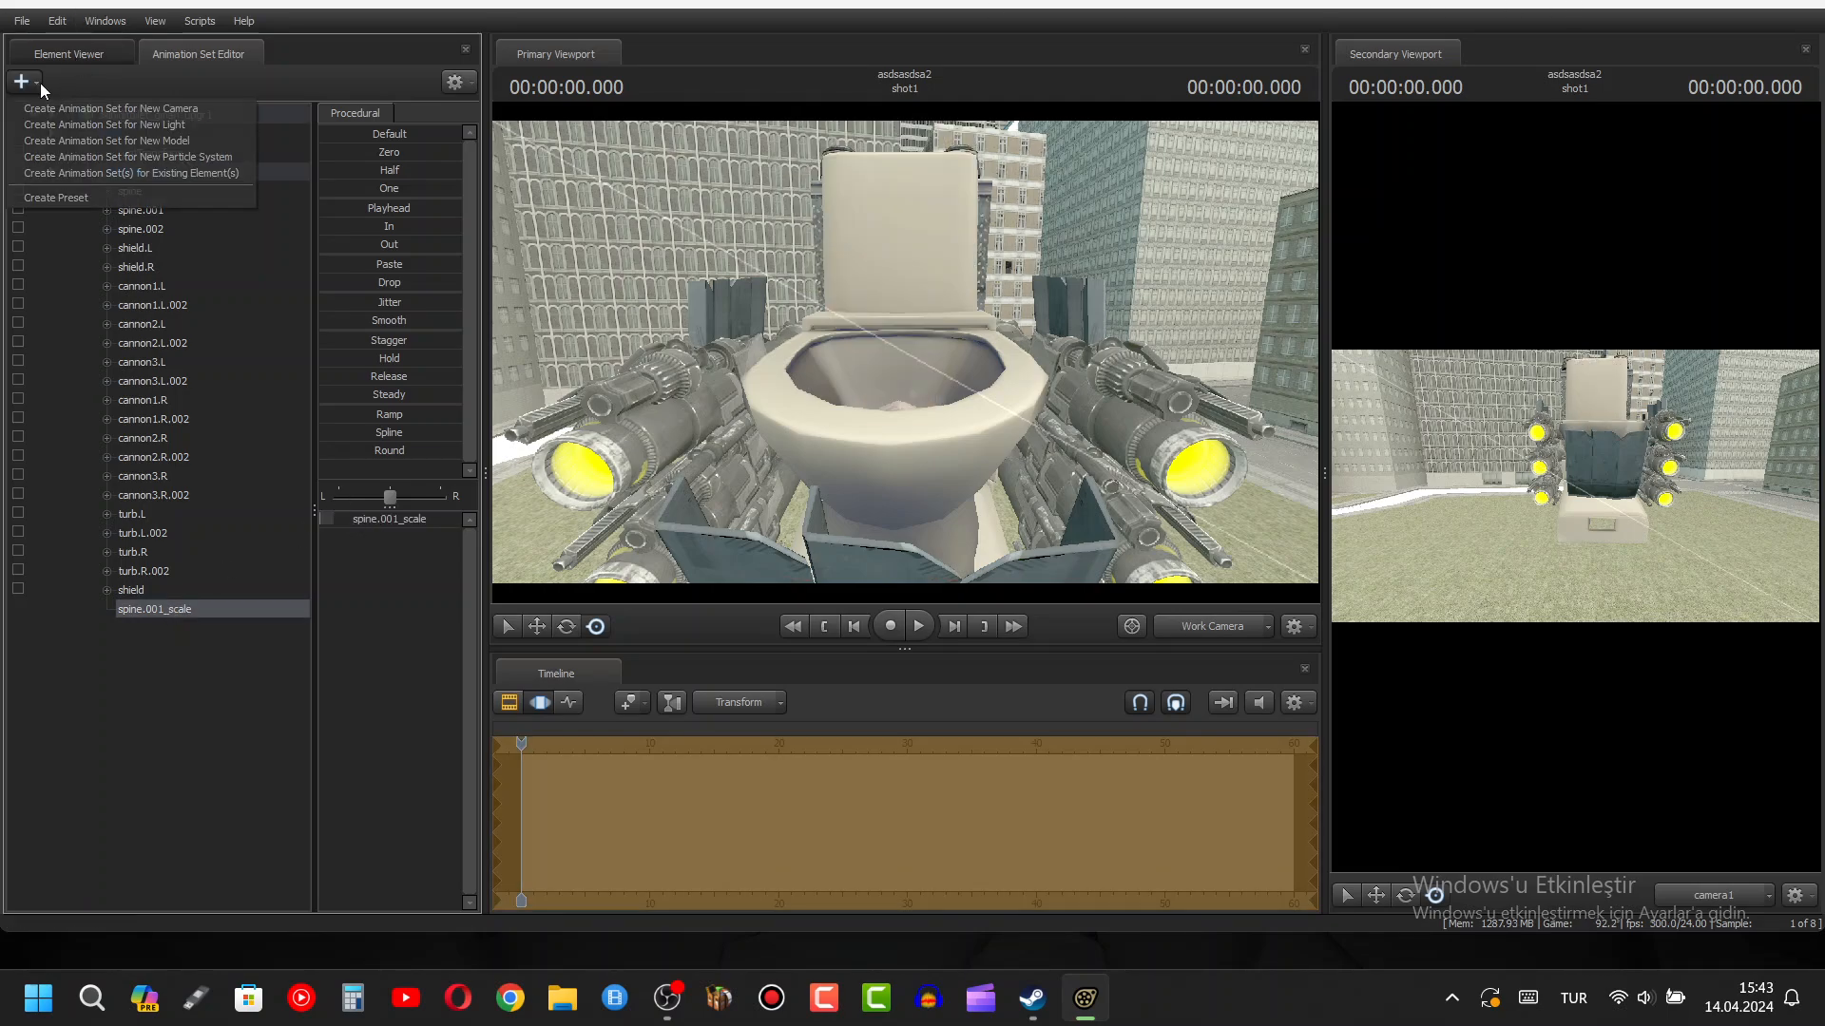
click(160, 137)
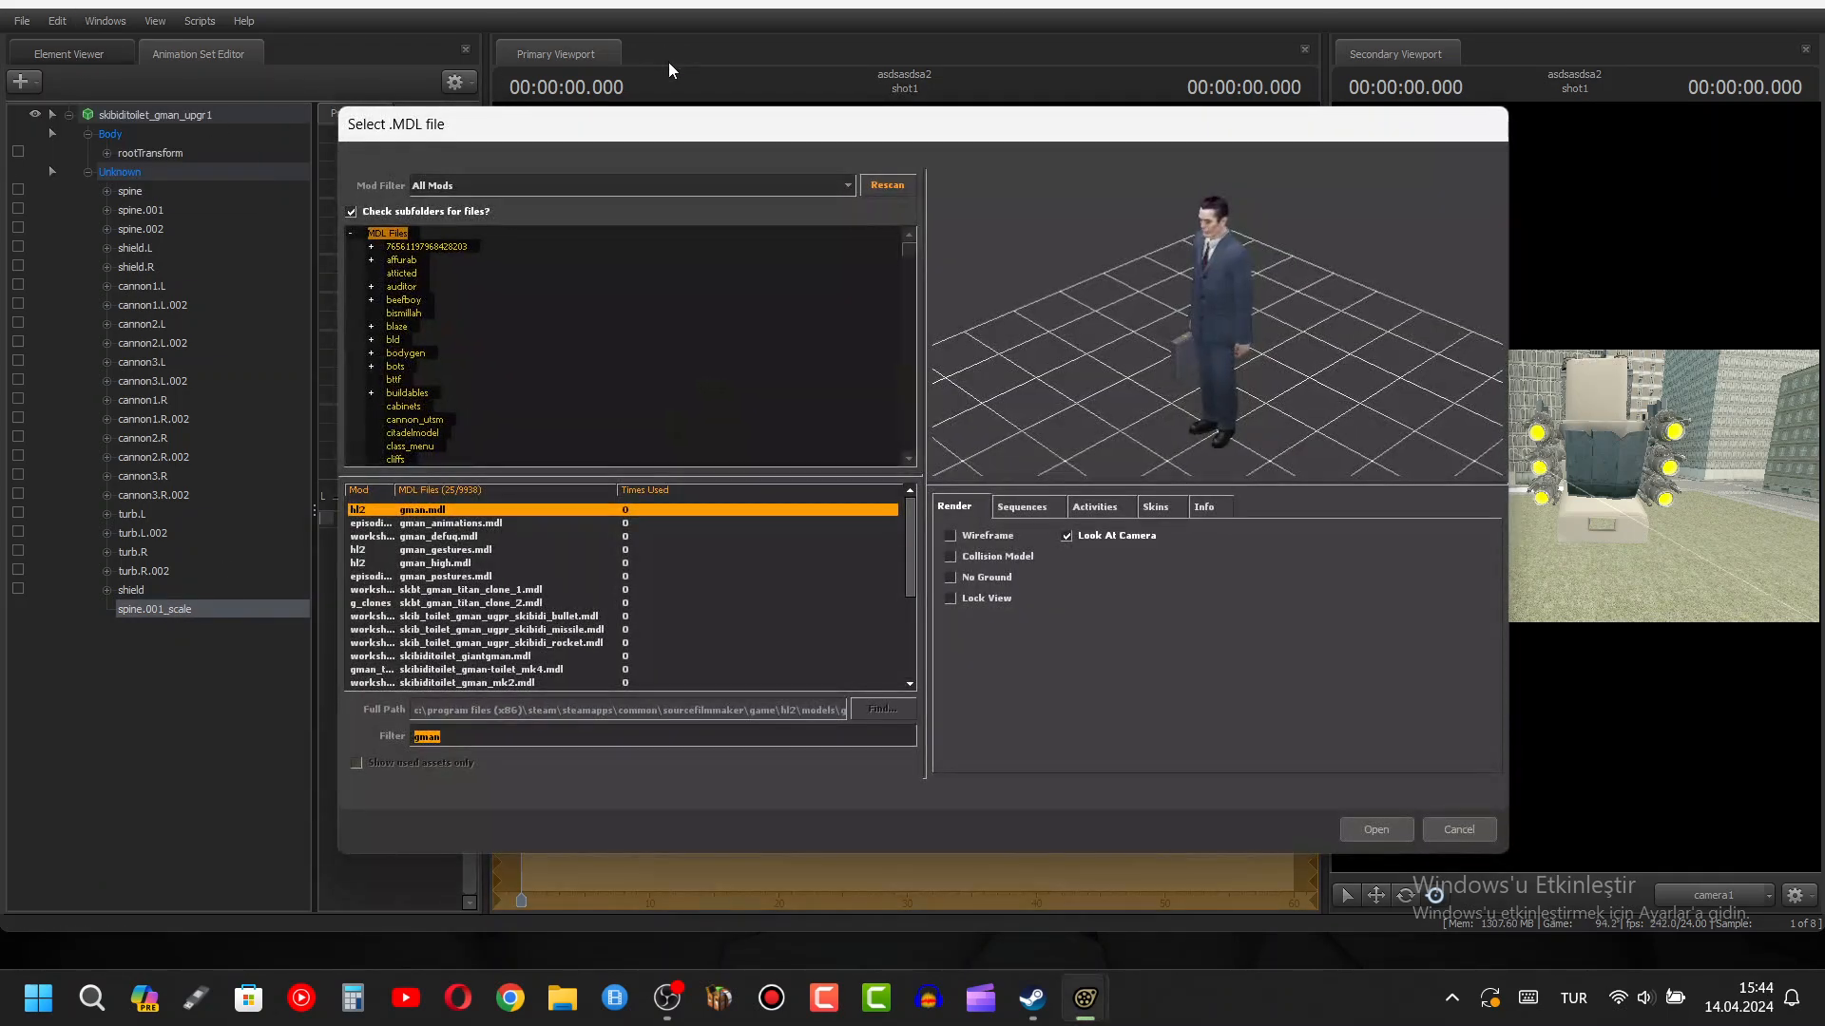
key(Down)
key(Down)
key(Return)
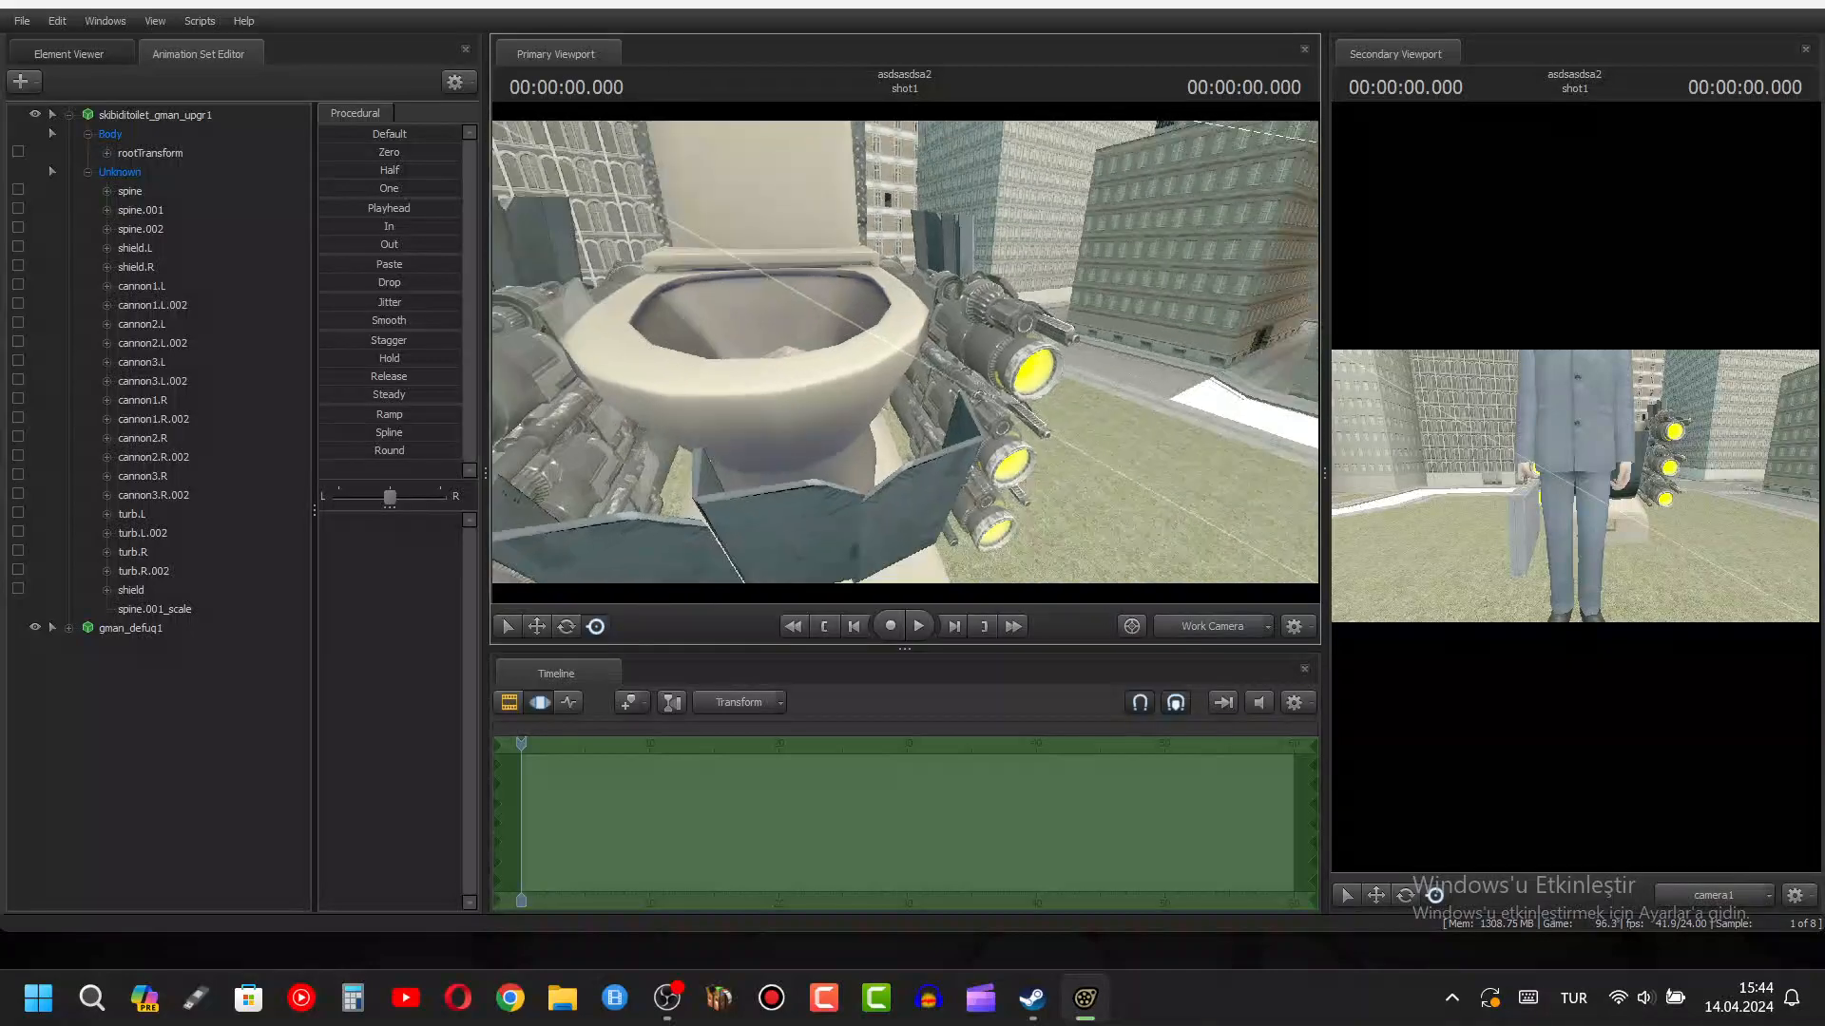
- Move the gman_defuq model by its rootTransform down inside the toilet bowl so the body is hidden
drag(1023, 440, 1024, 440)
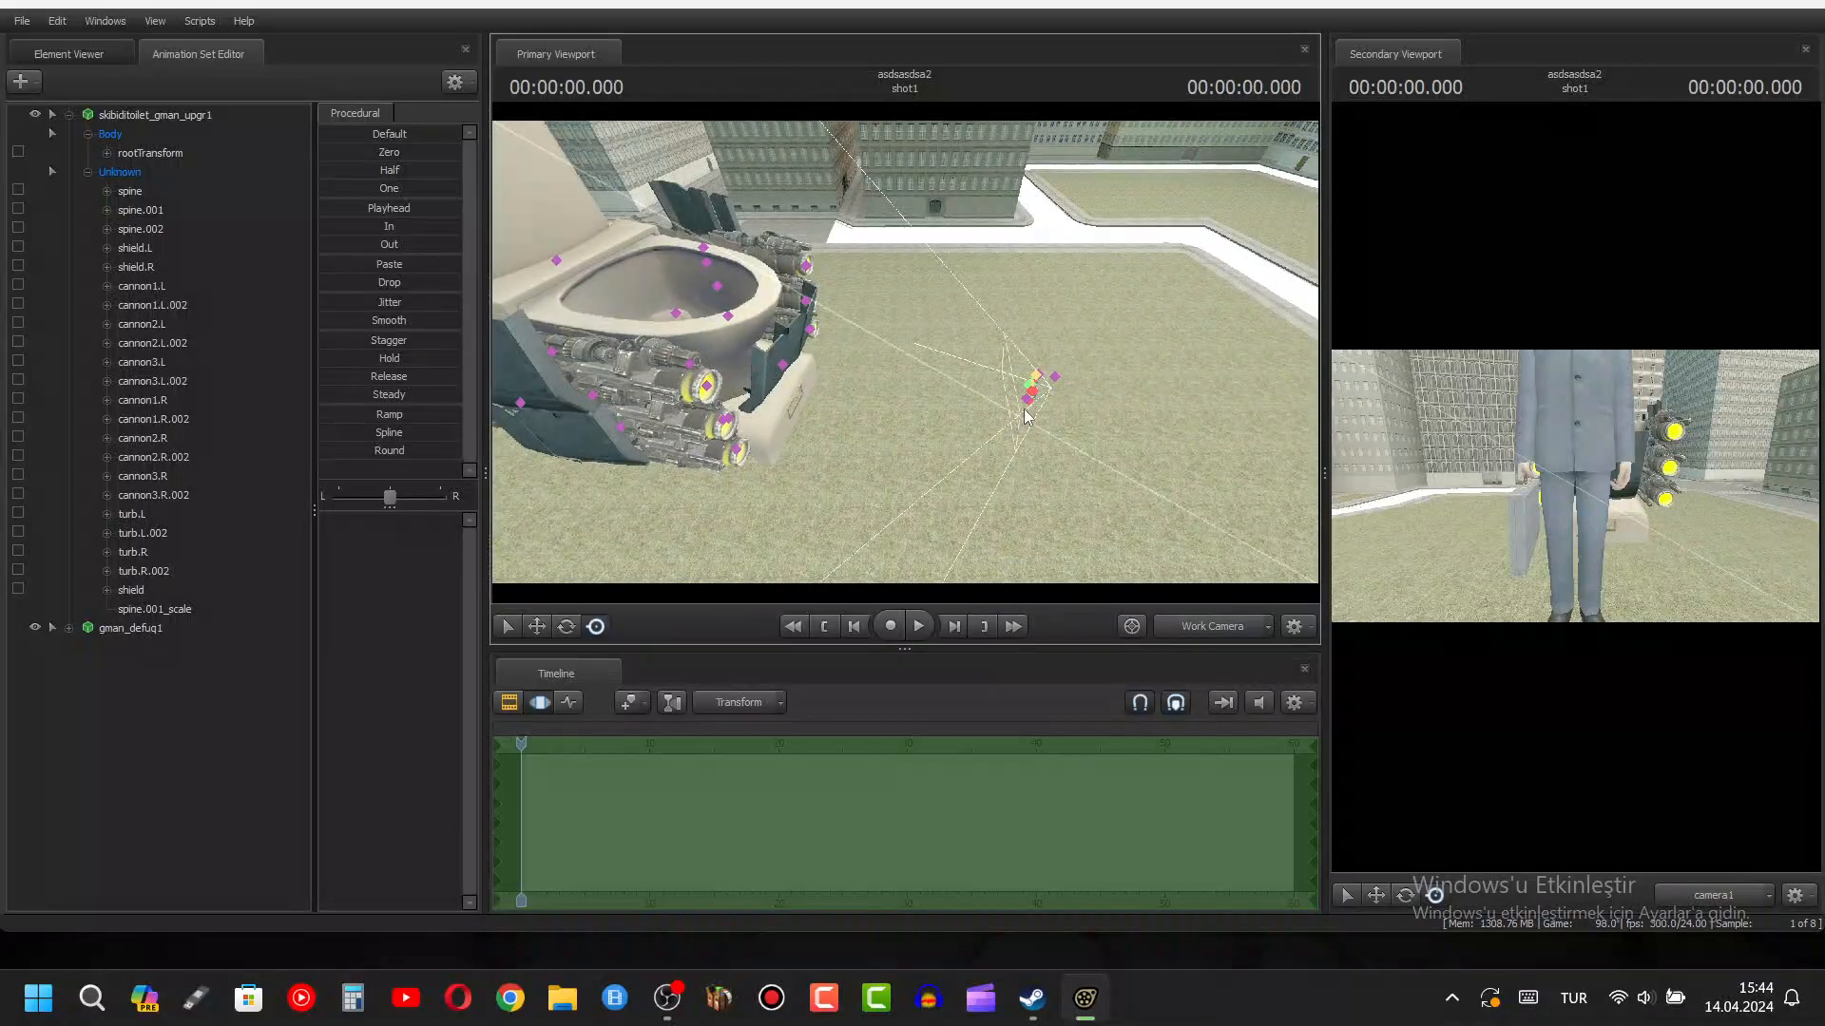
click(1029, 399)
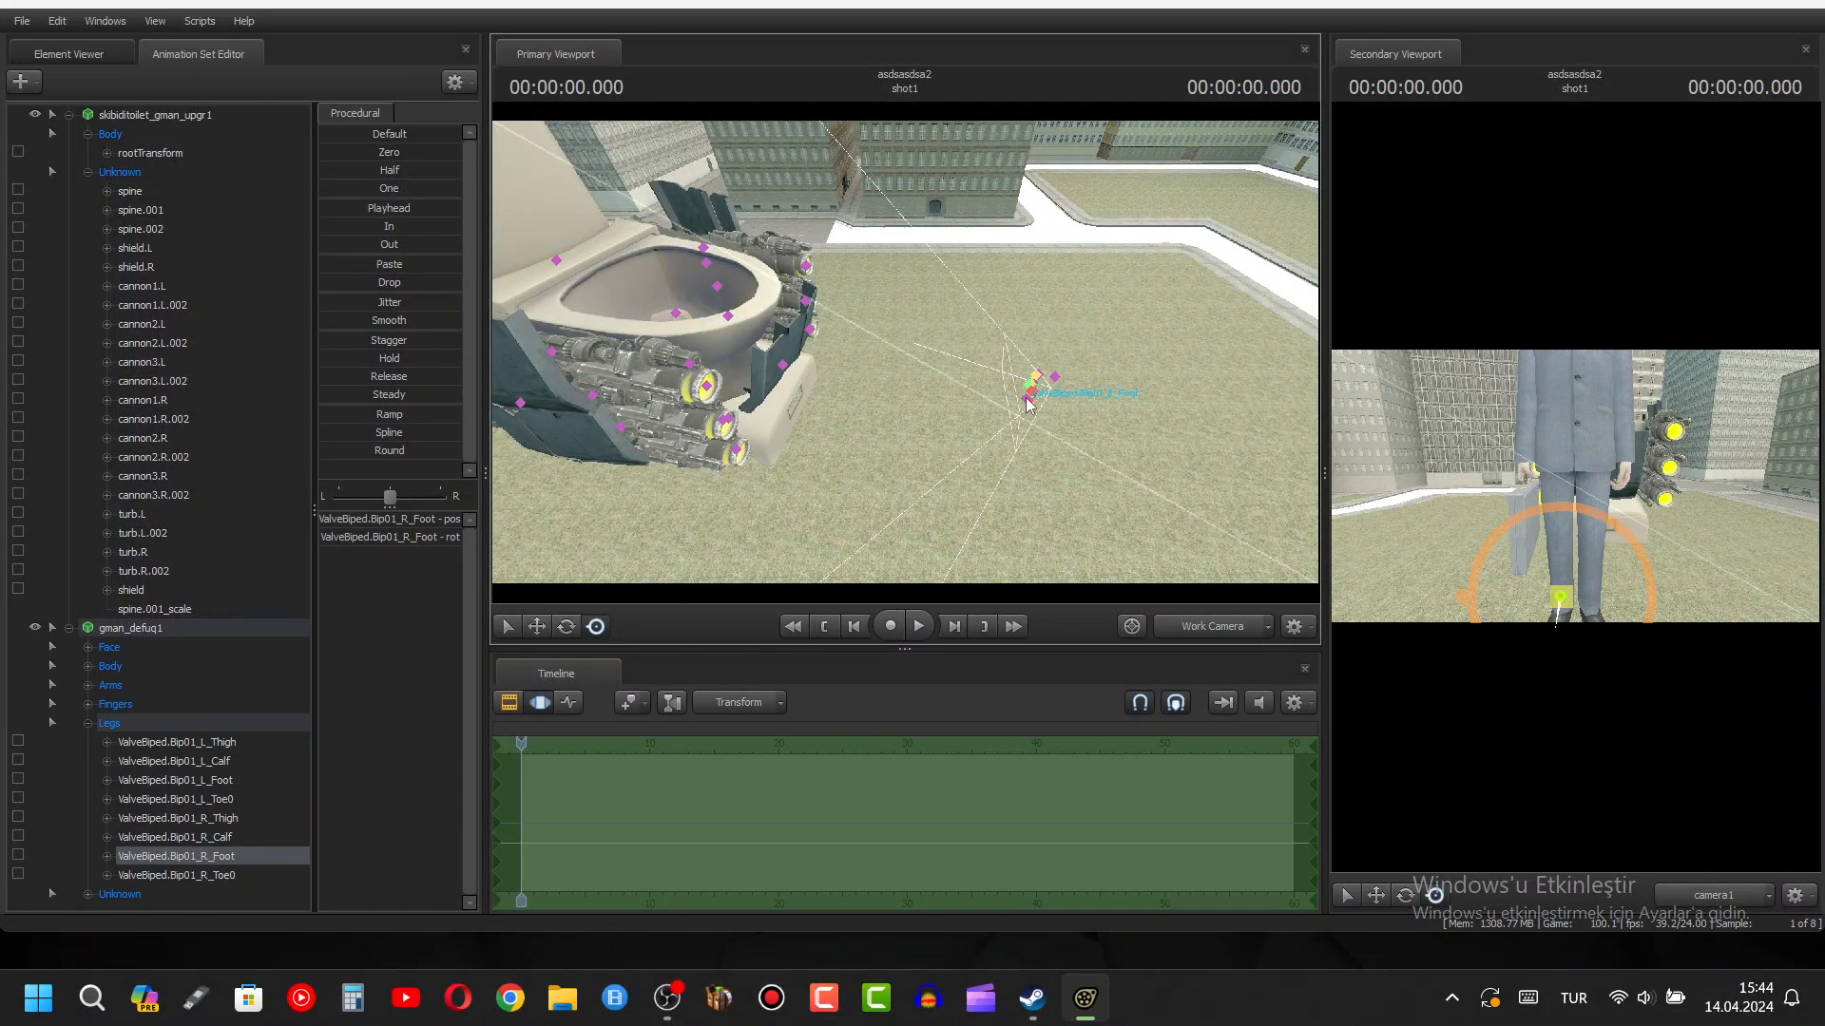
click(87, 668)
click(135, 684)
drag(1027, 395, 912, 353)
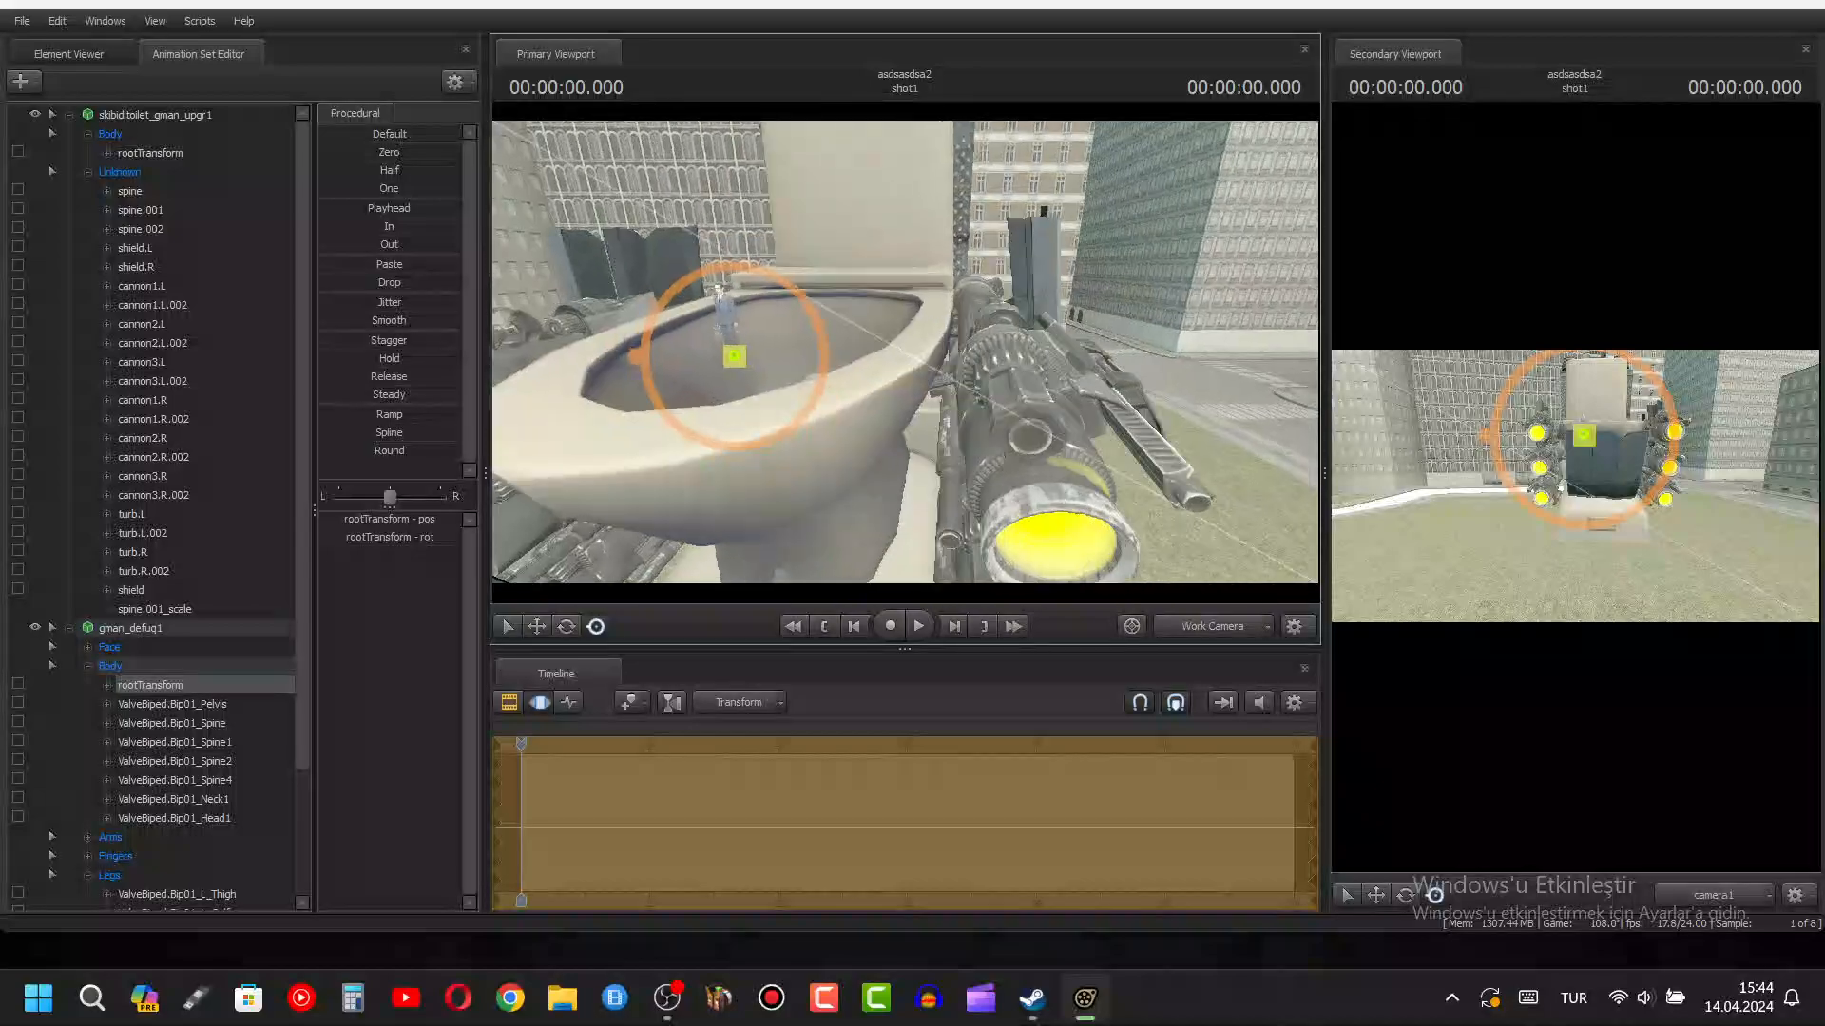
right_drag(773, 316, 709, 305)
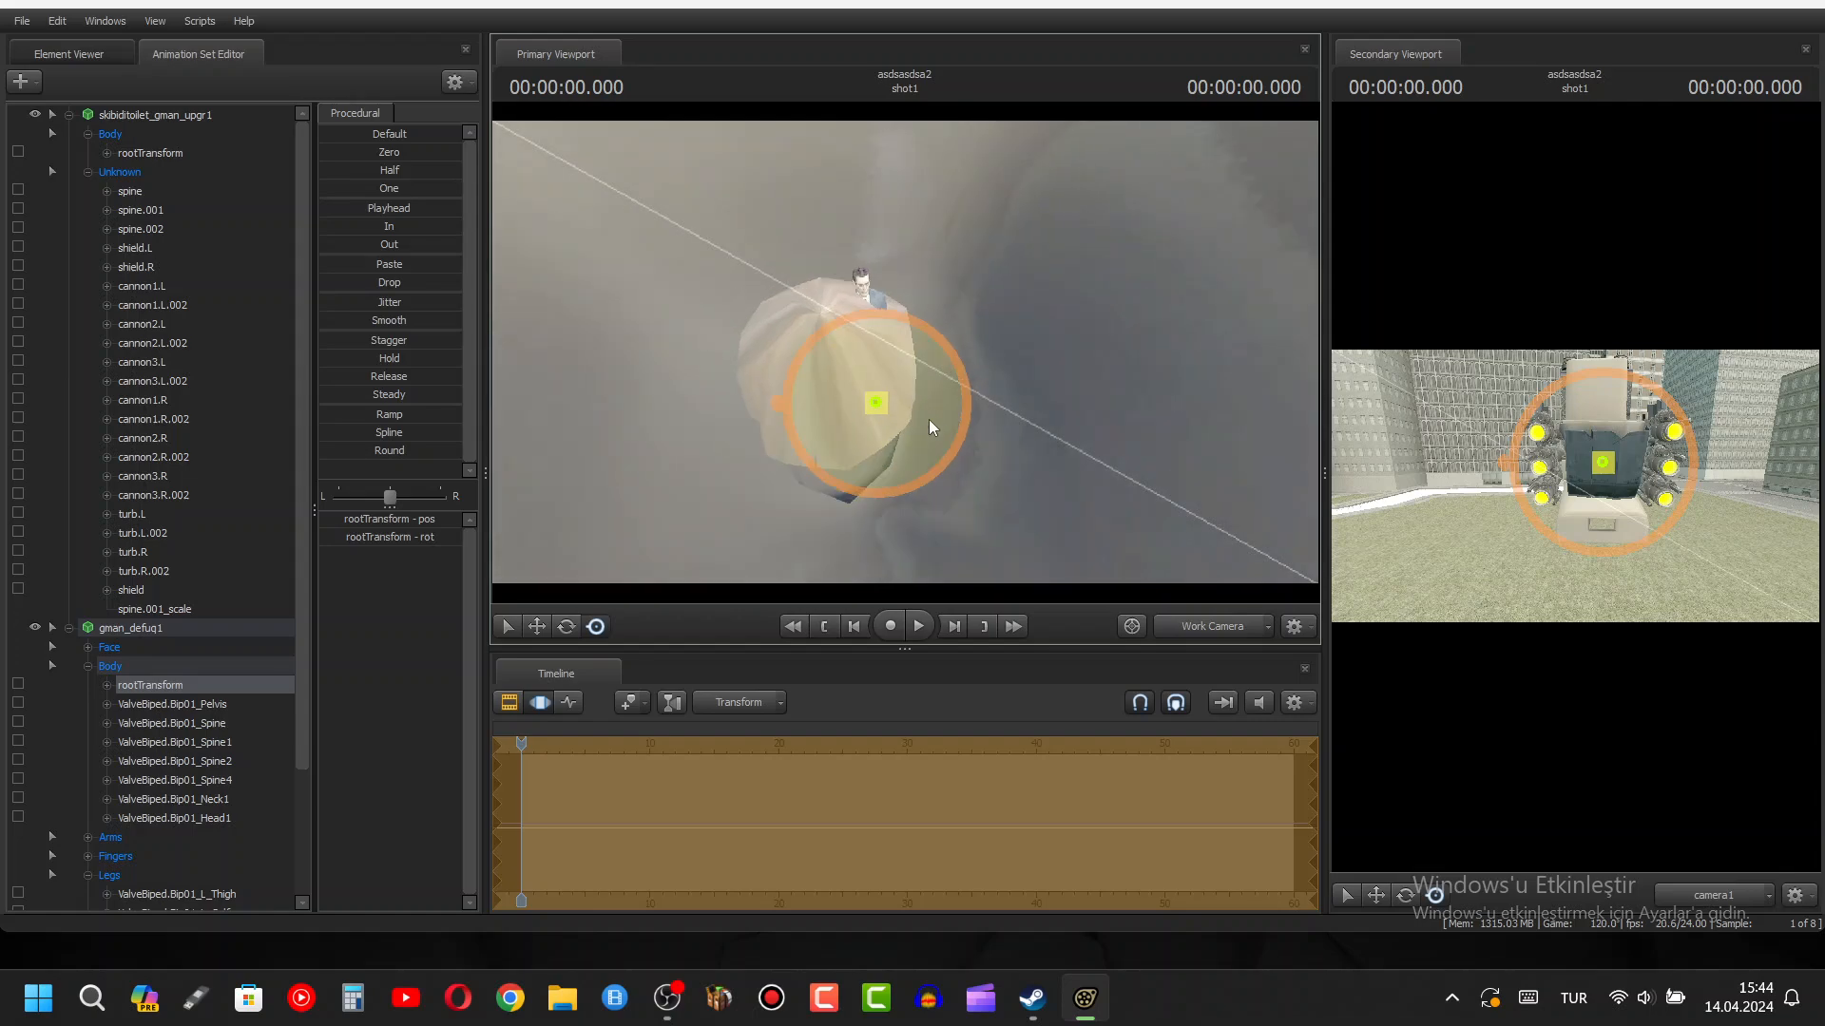
- Raise the ValveBiped.Bip01_Head1 bone of gman_defuq out of the bowl, in front of the toilet lid
click(832, 277)
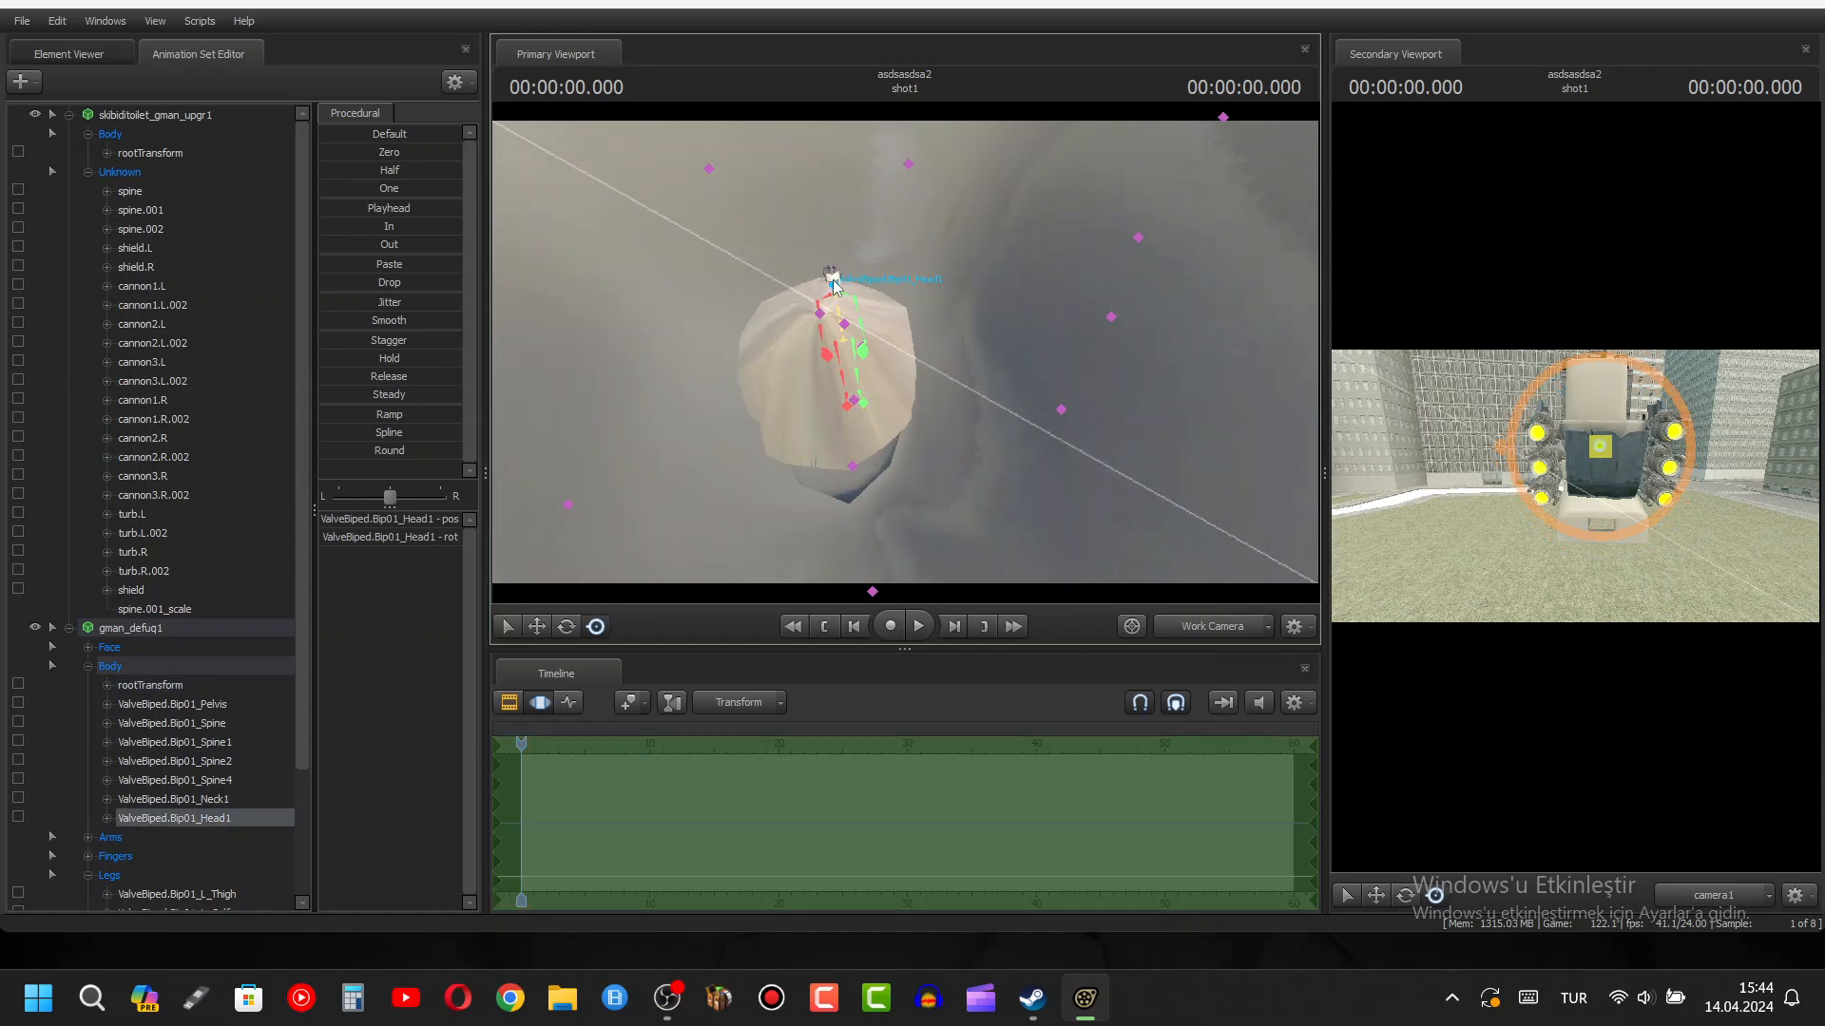
right_drag(832, 280, 913, 390)
drag(913, 389, 865, 394)
- Add a scale control to the ValveBiped.Bip01_Head1 bone and enlarge the head
right_click(208, 822)
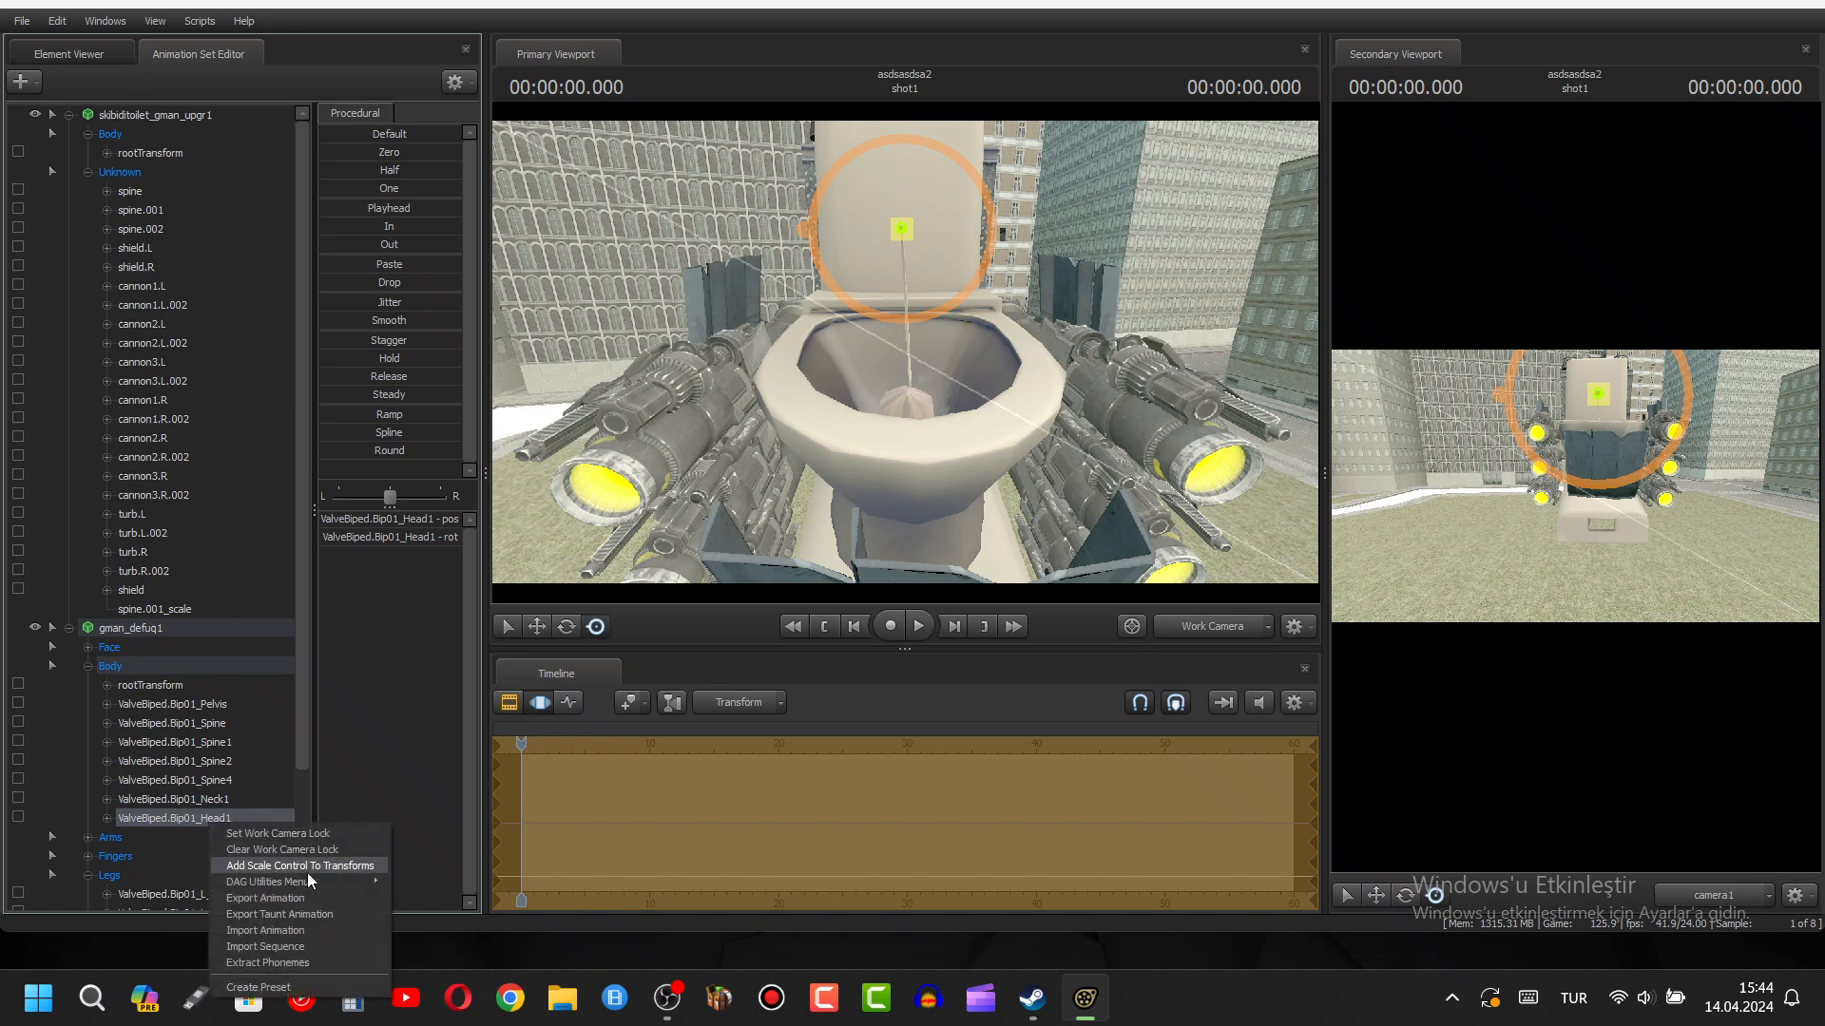
click(306, 869)
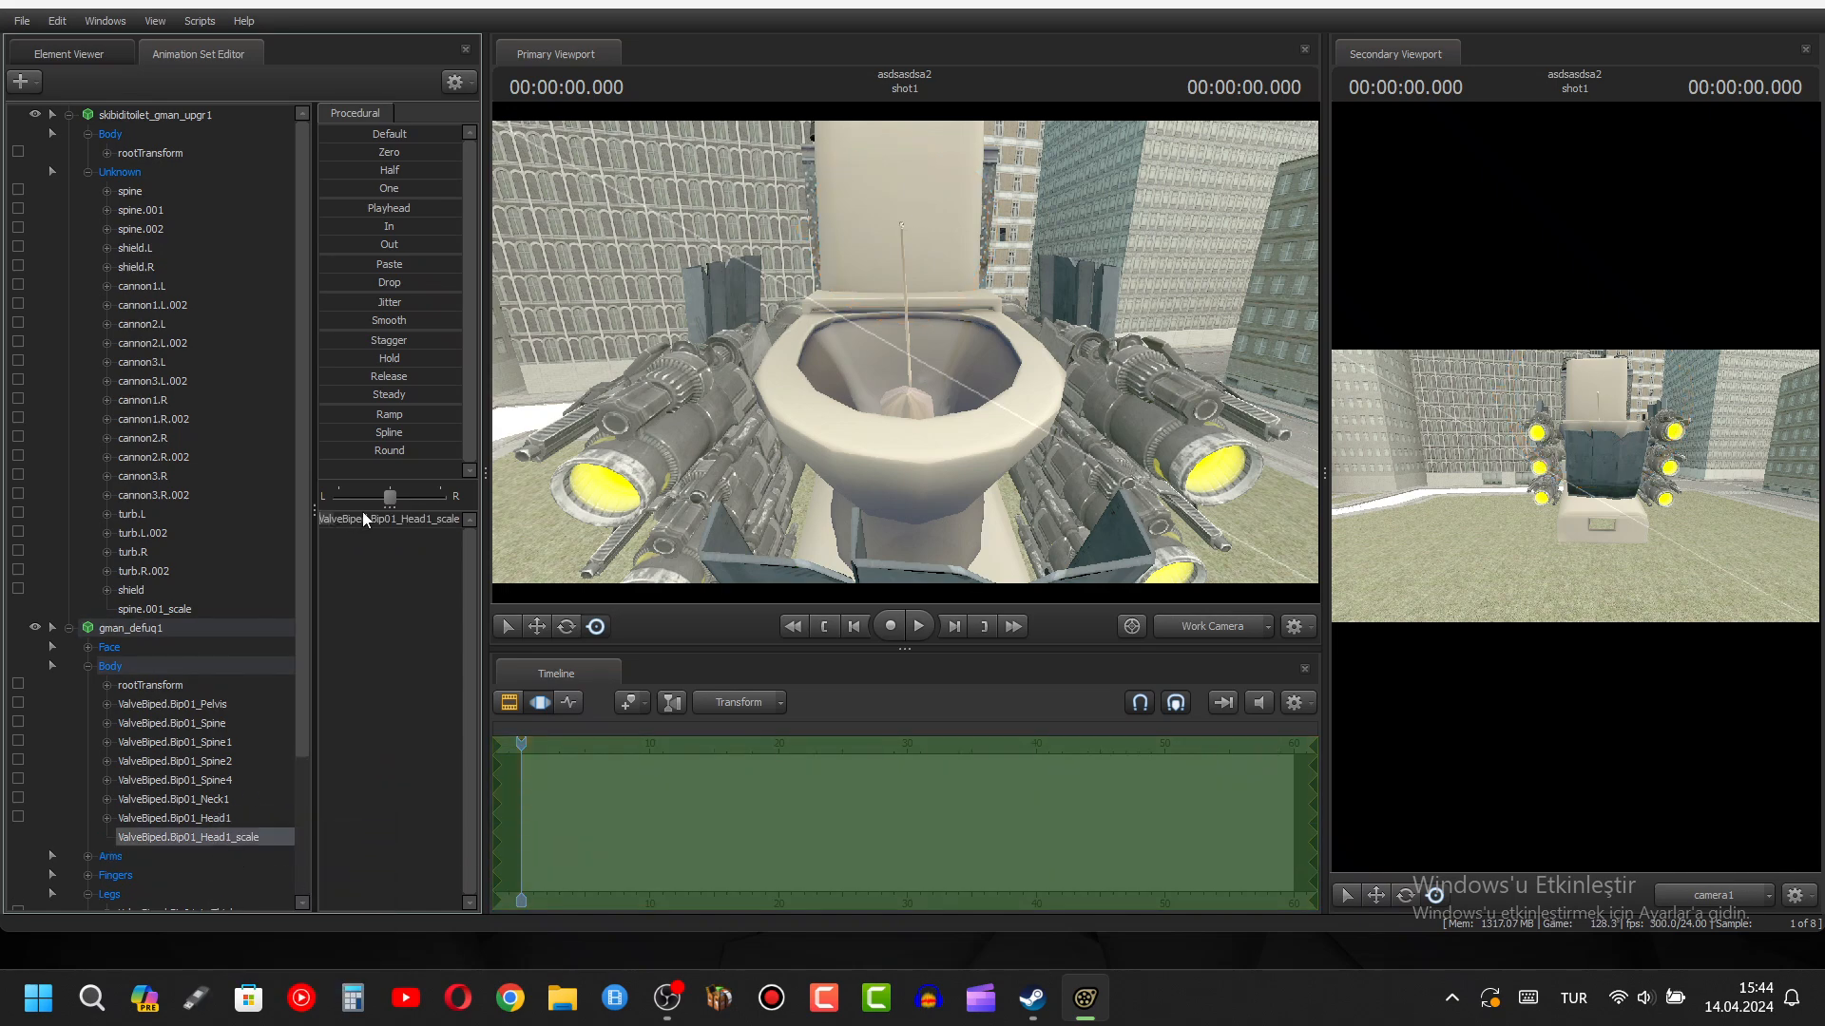
drag(354, 520, 380, 521)
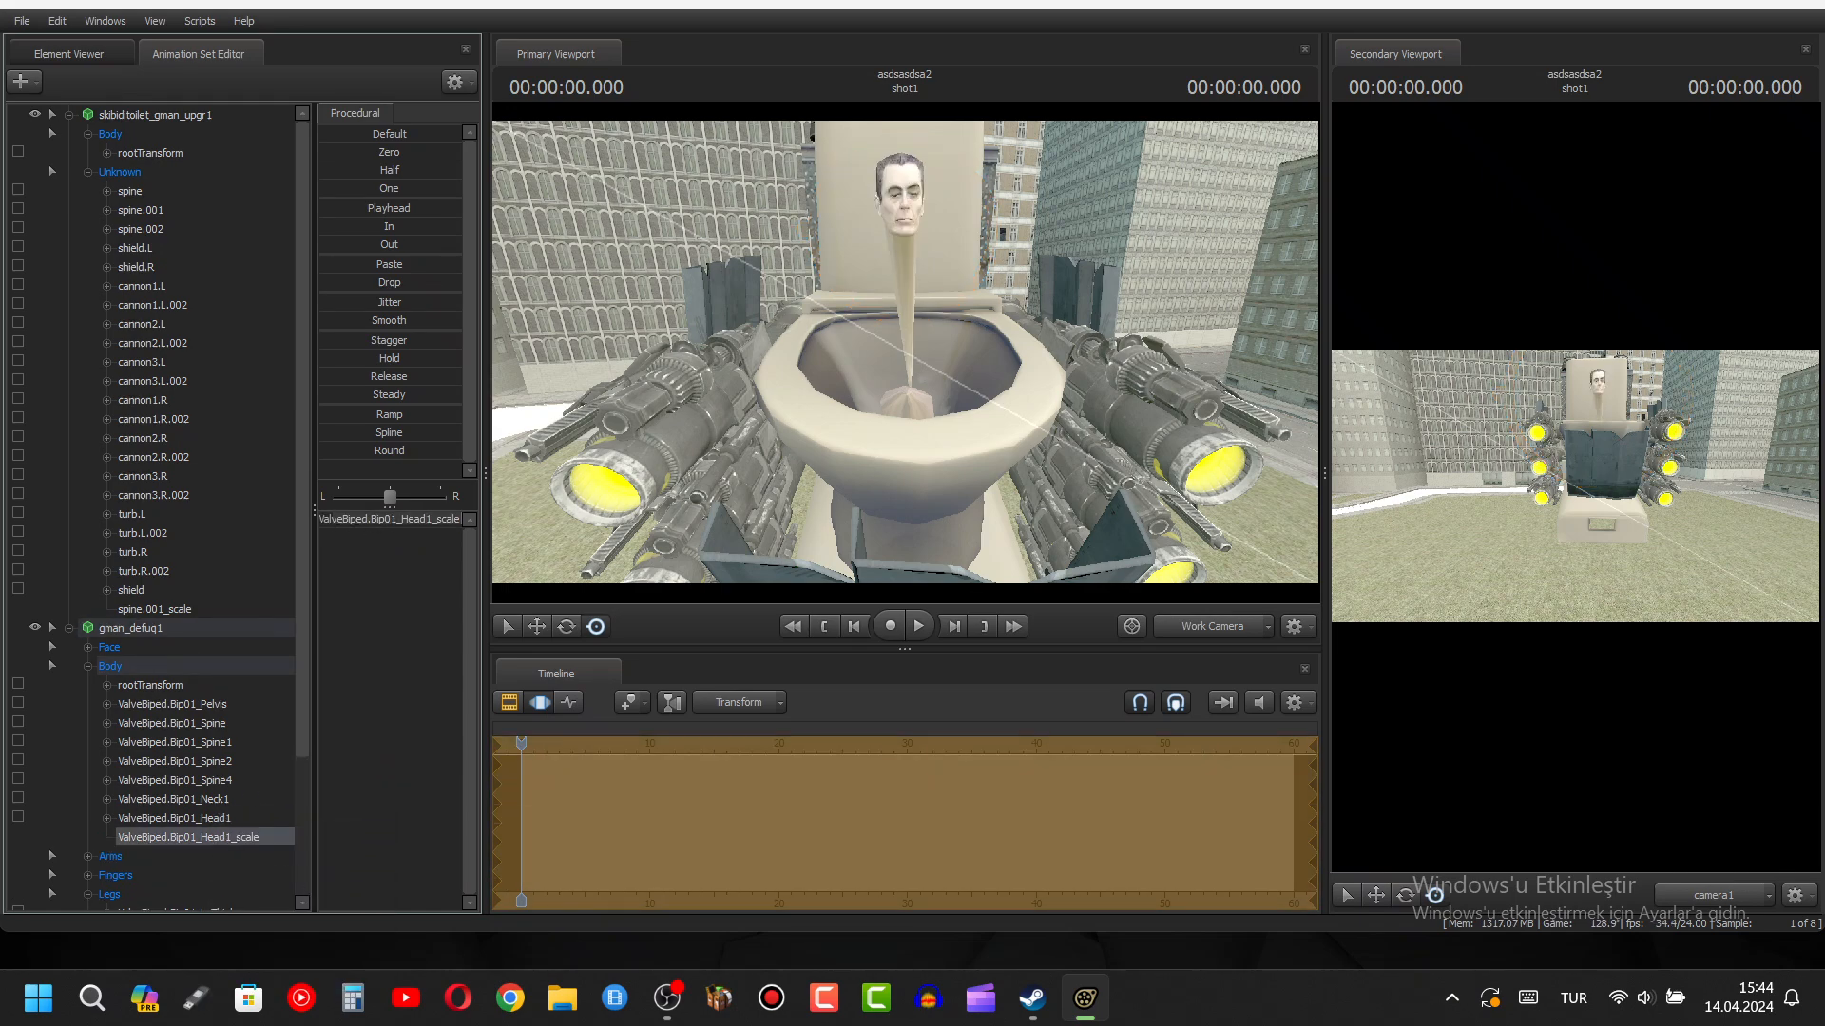
- Add a scale control to the ValveBiped.Bip01_Neck1 bone and enlarge the neck
click(224, 799)
right_click(217, 799)
click(270, 844)
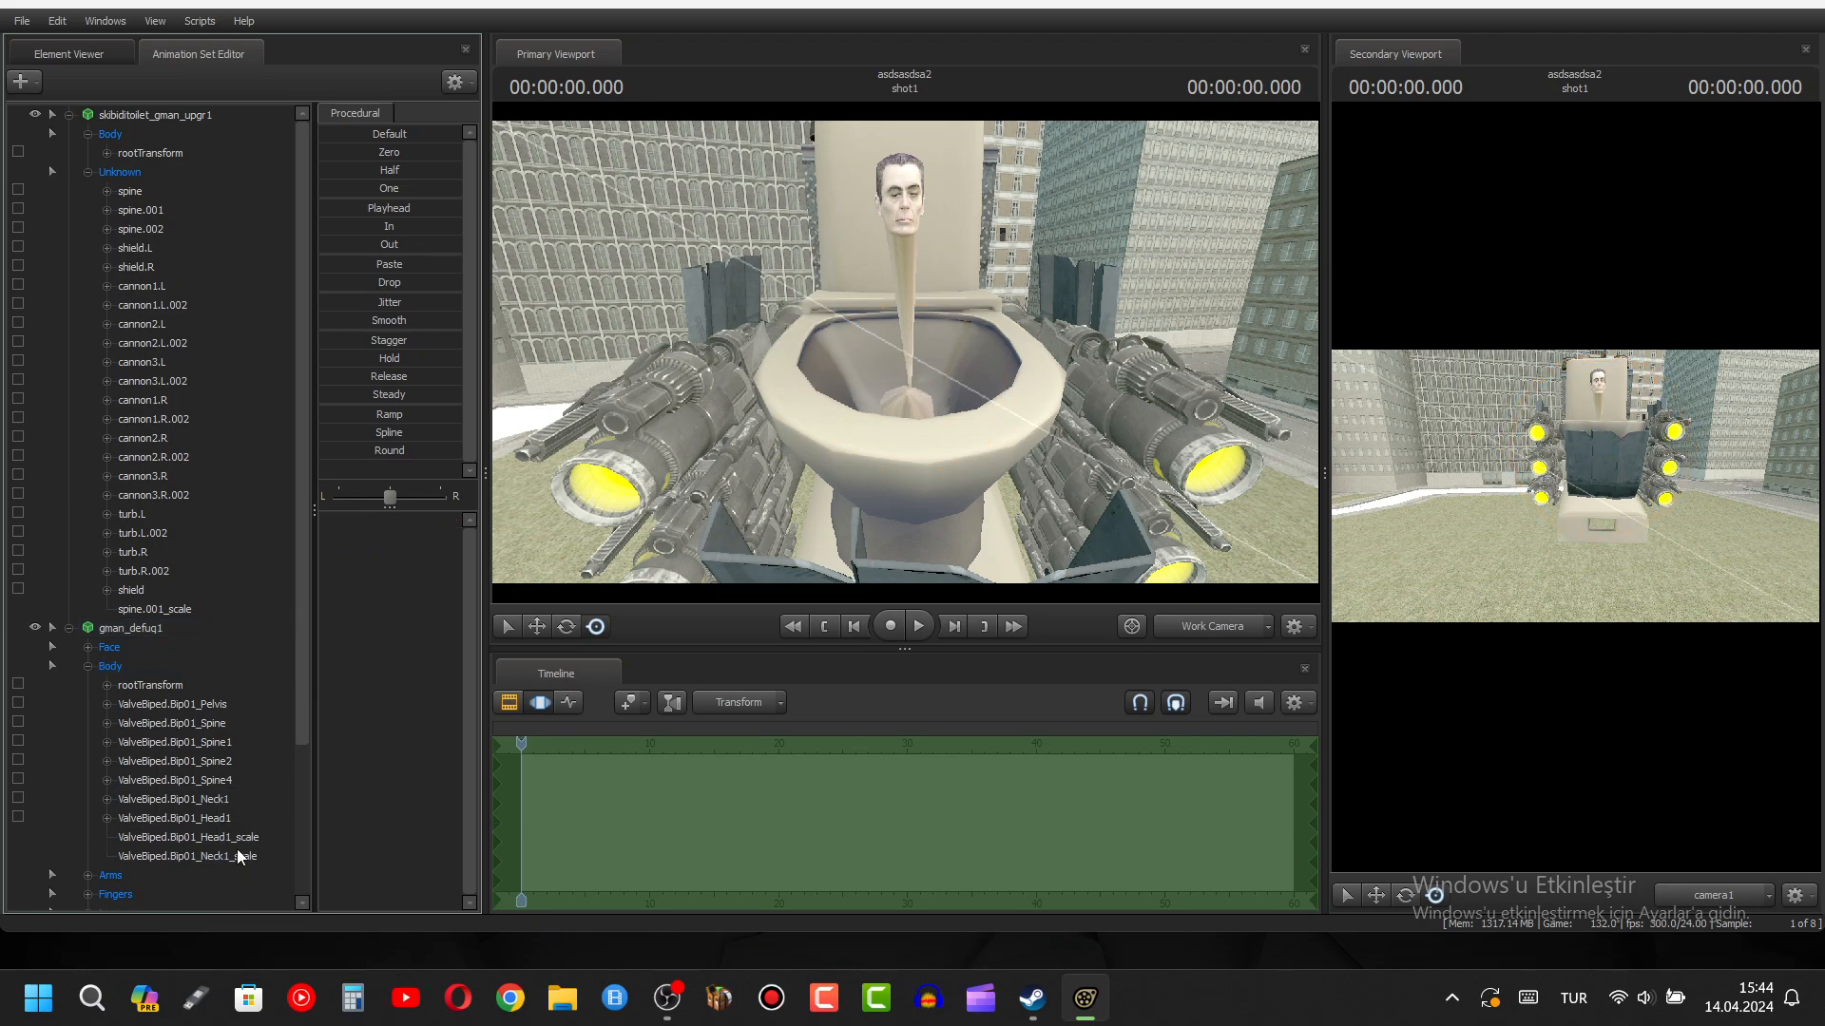
drag(329, 524, 385, 525)
- Lower the enlarged head to just above the toilet bowl and reduce the Neck1 scale
drag(750, 460, 990, 228)
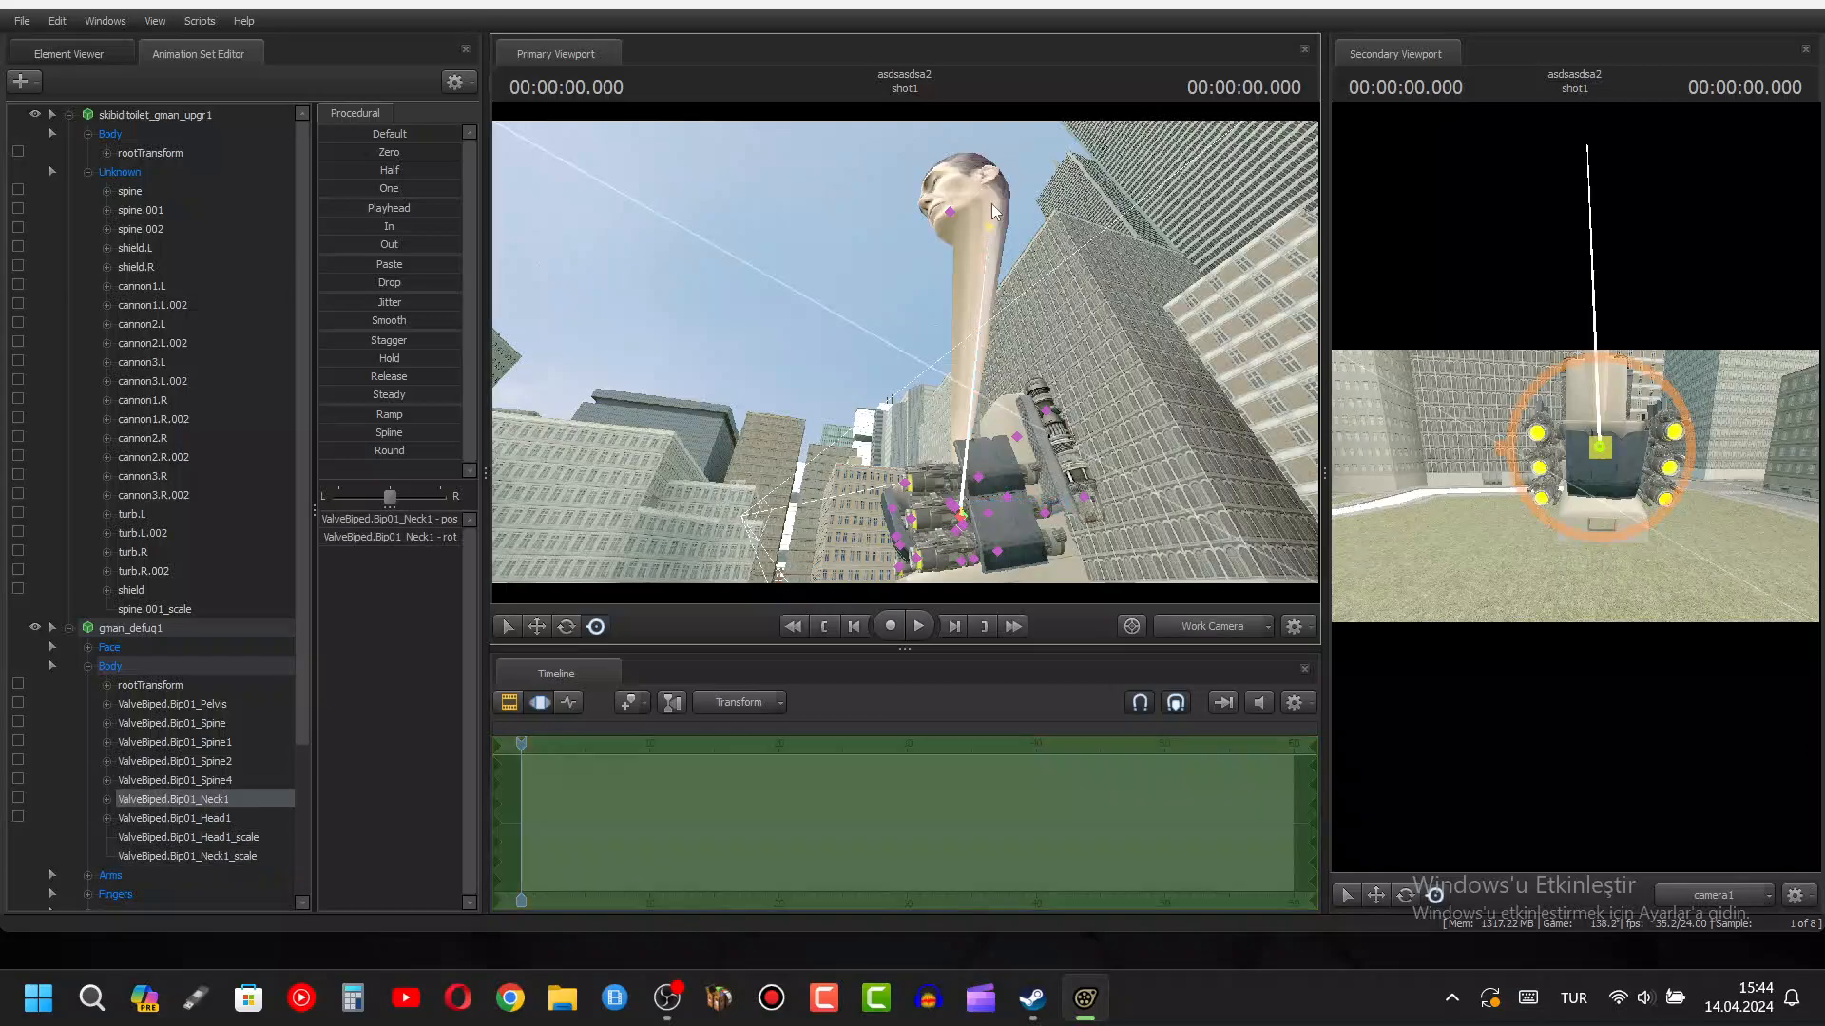
click(990, 204)
drag(943, 380, 1165, 571)
drag(709, 217, 908, 308)
click(242, 857)
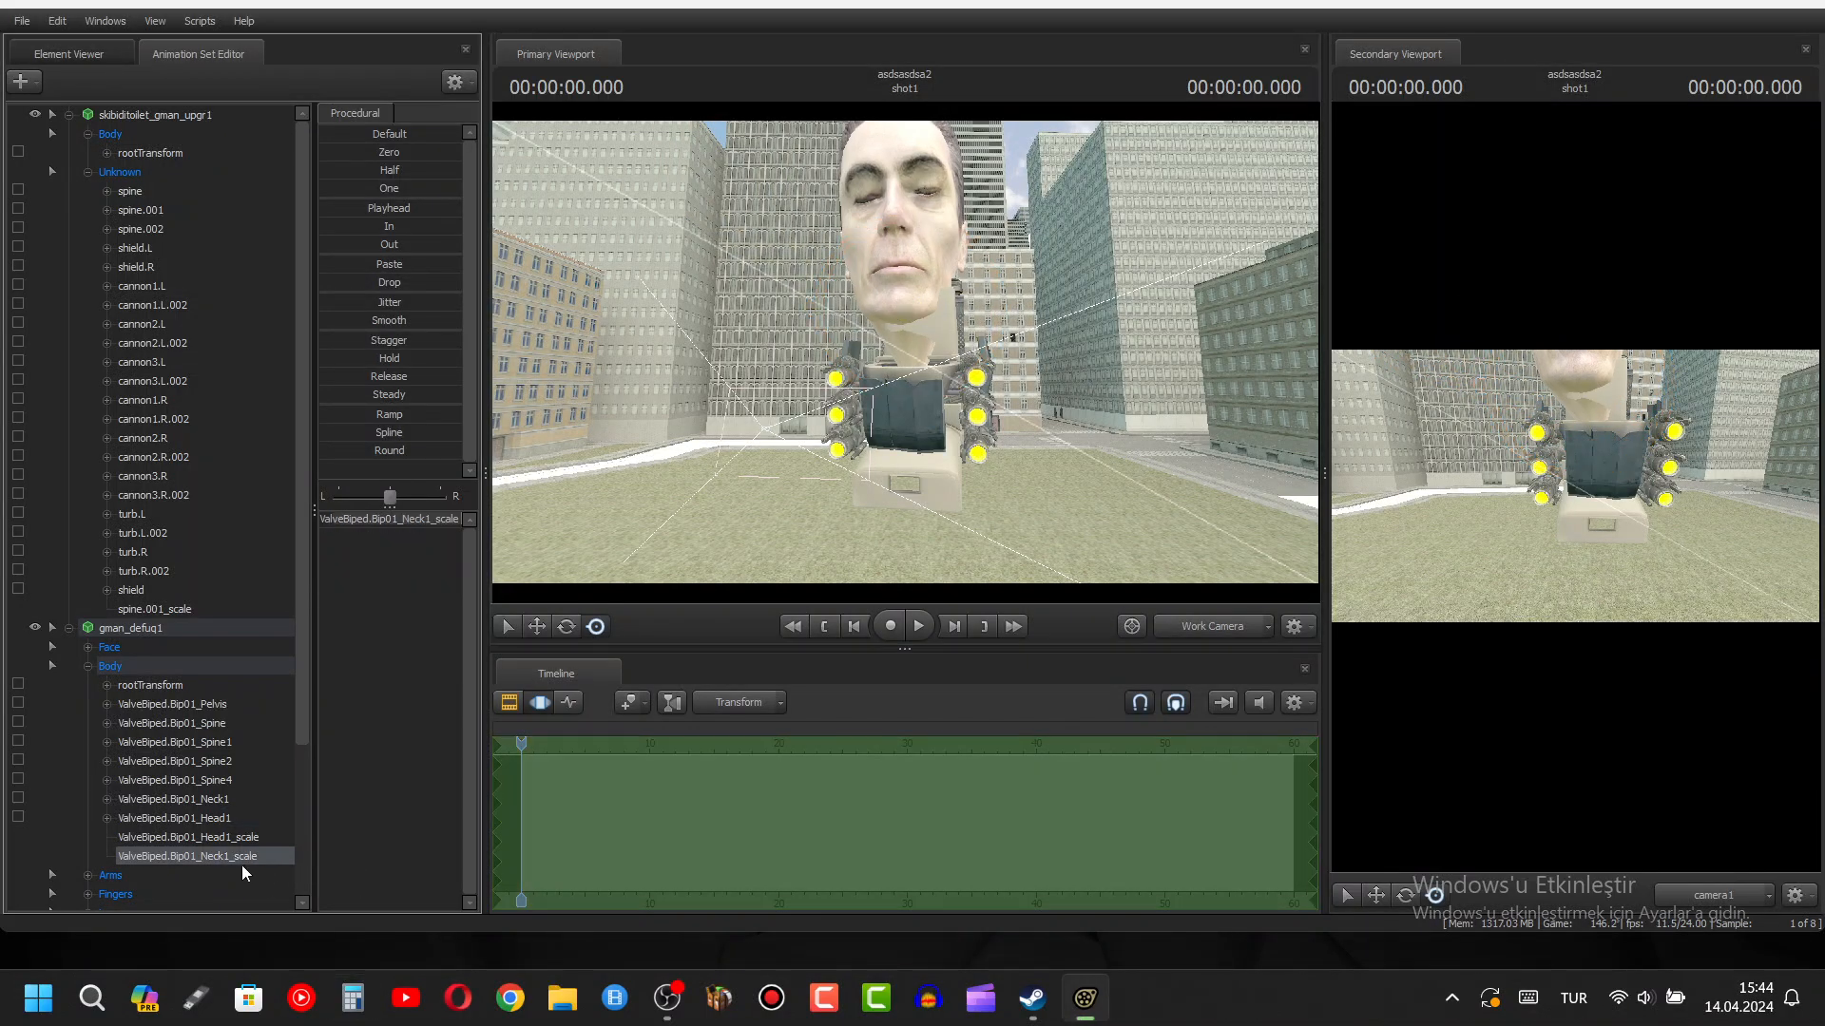
drag(389, 518, 302, 519)
- Move the ValveBiped.Bip01_Neck1 bone toward the front of the toilet bowl
drag(759, 441, 561, 466)
key(w)
key(d)
key(s)
click(1046, 363)
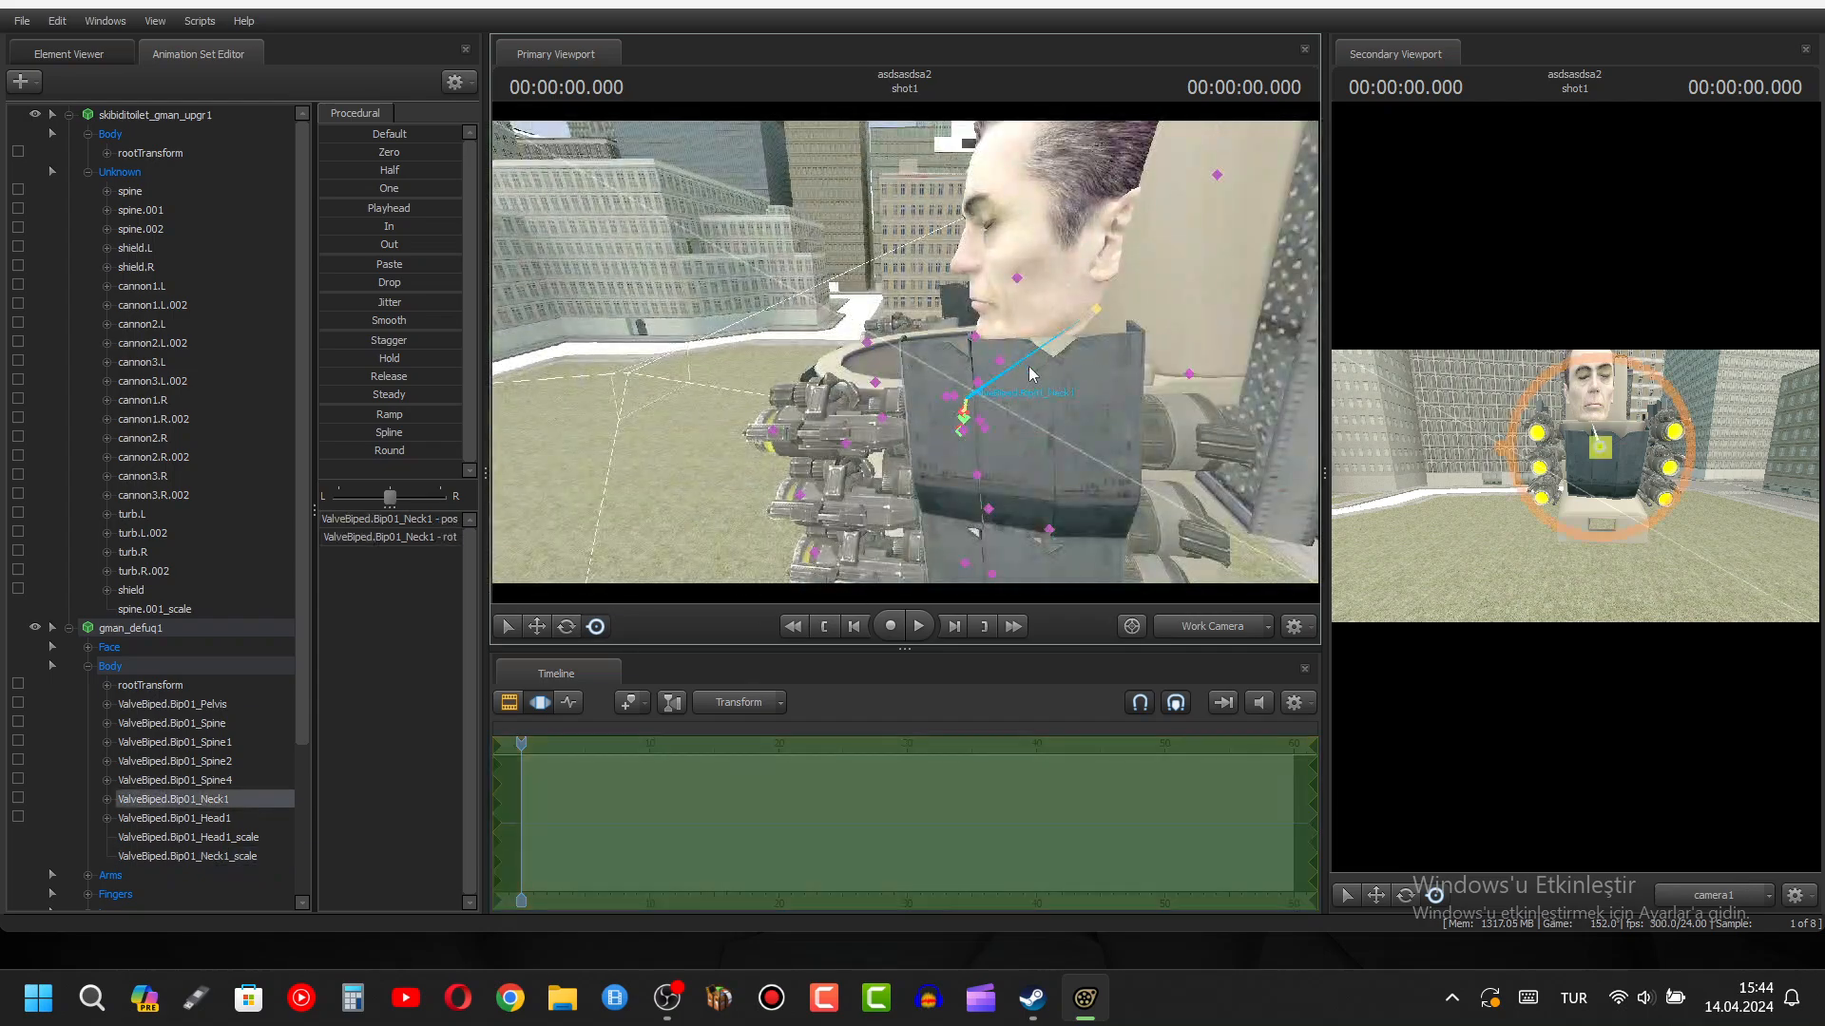
click(537, 626)
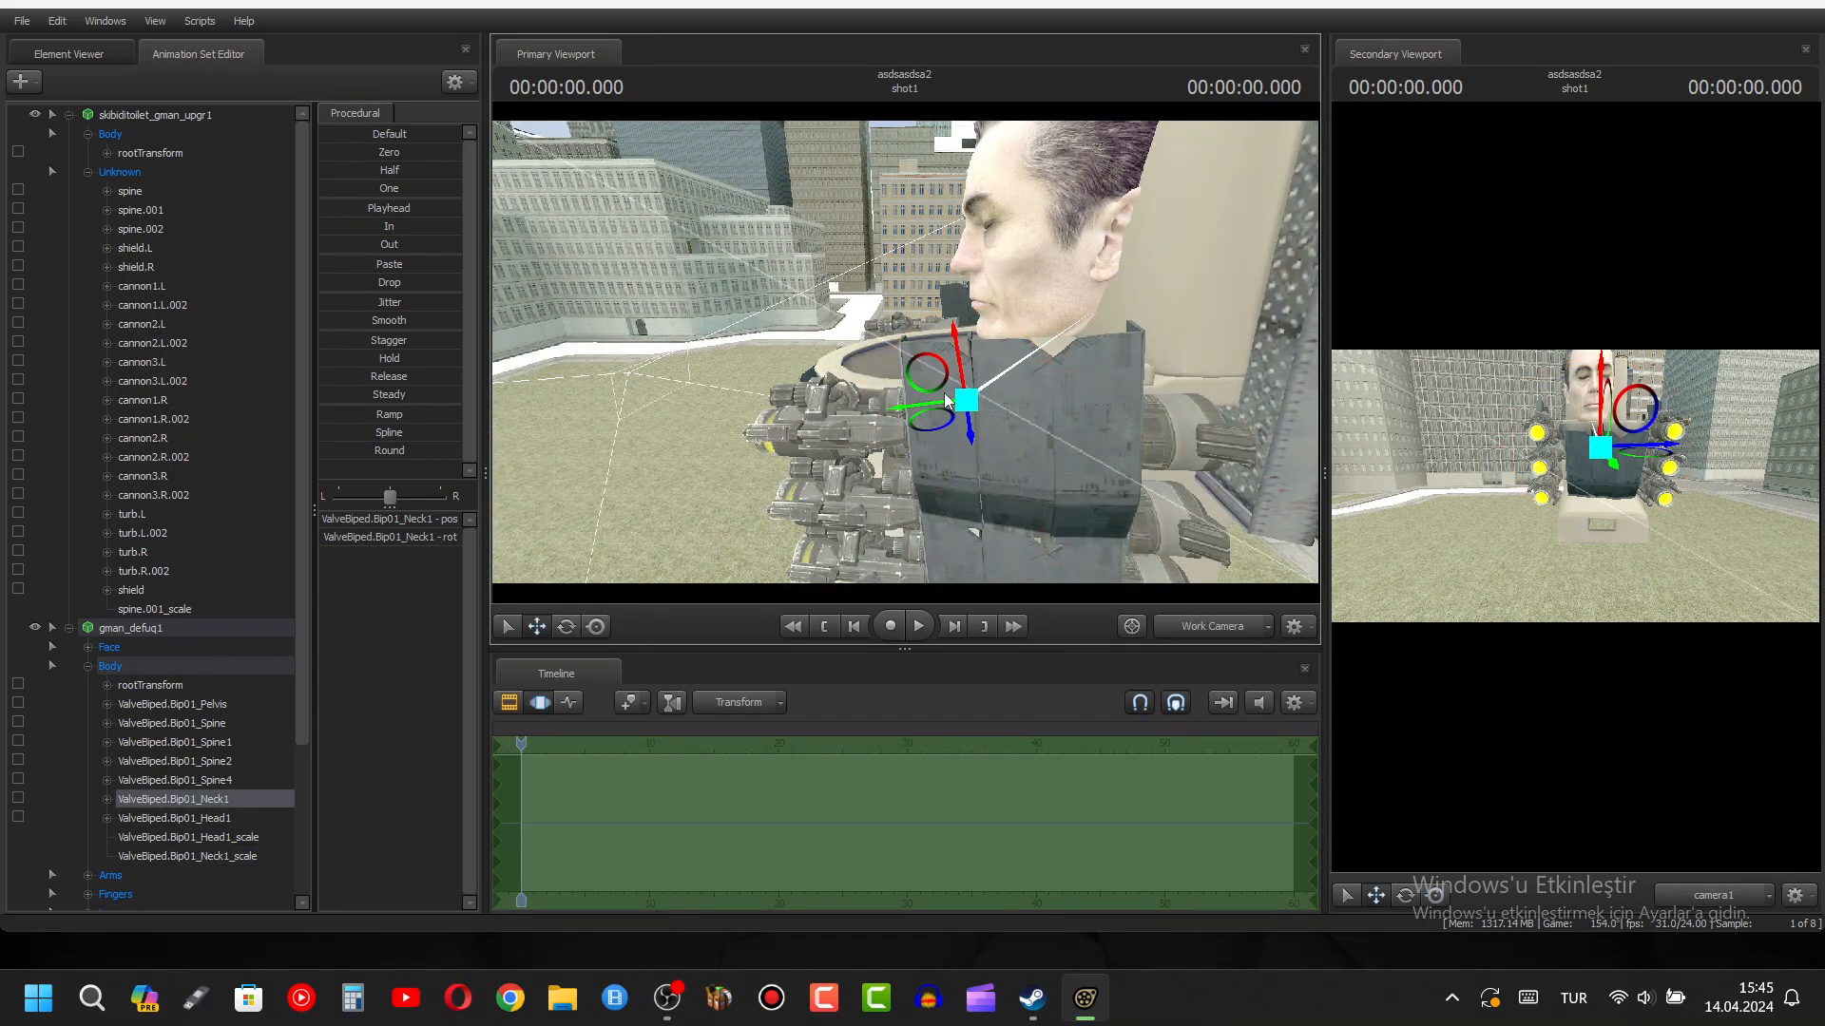
drag(959, 404, 848, 422)
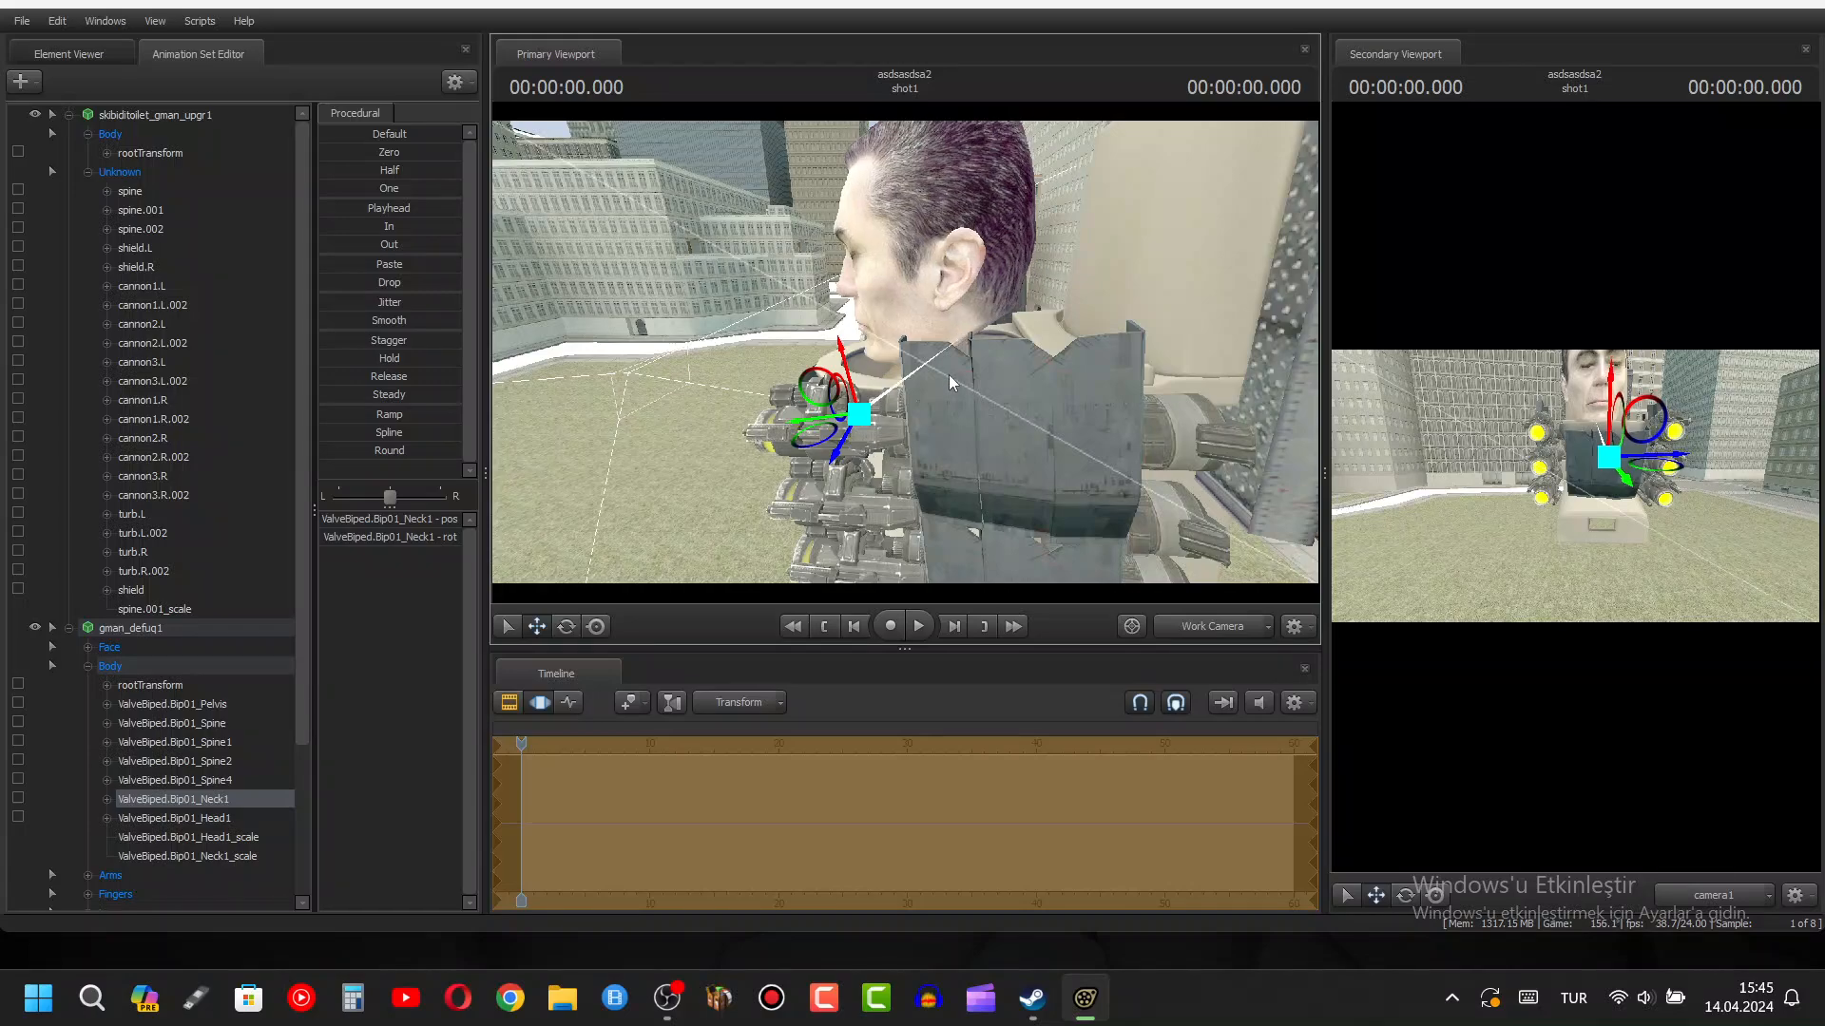
- Rotate the Neck1 bone to stand the neck upright and rotate the Head1 bone so the face looks forward
drag(948, 375, 793, 518)
key(w)
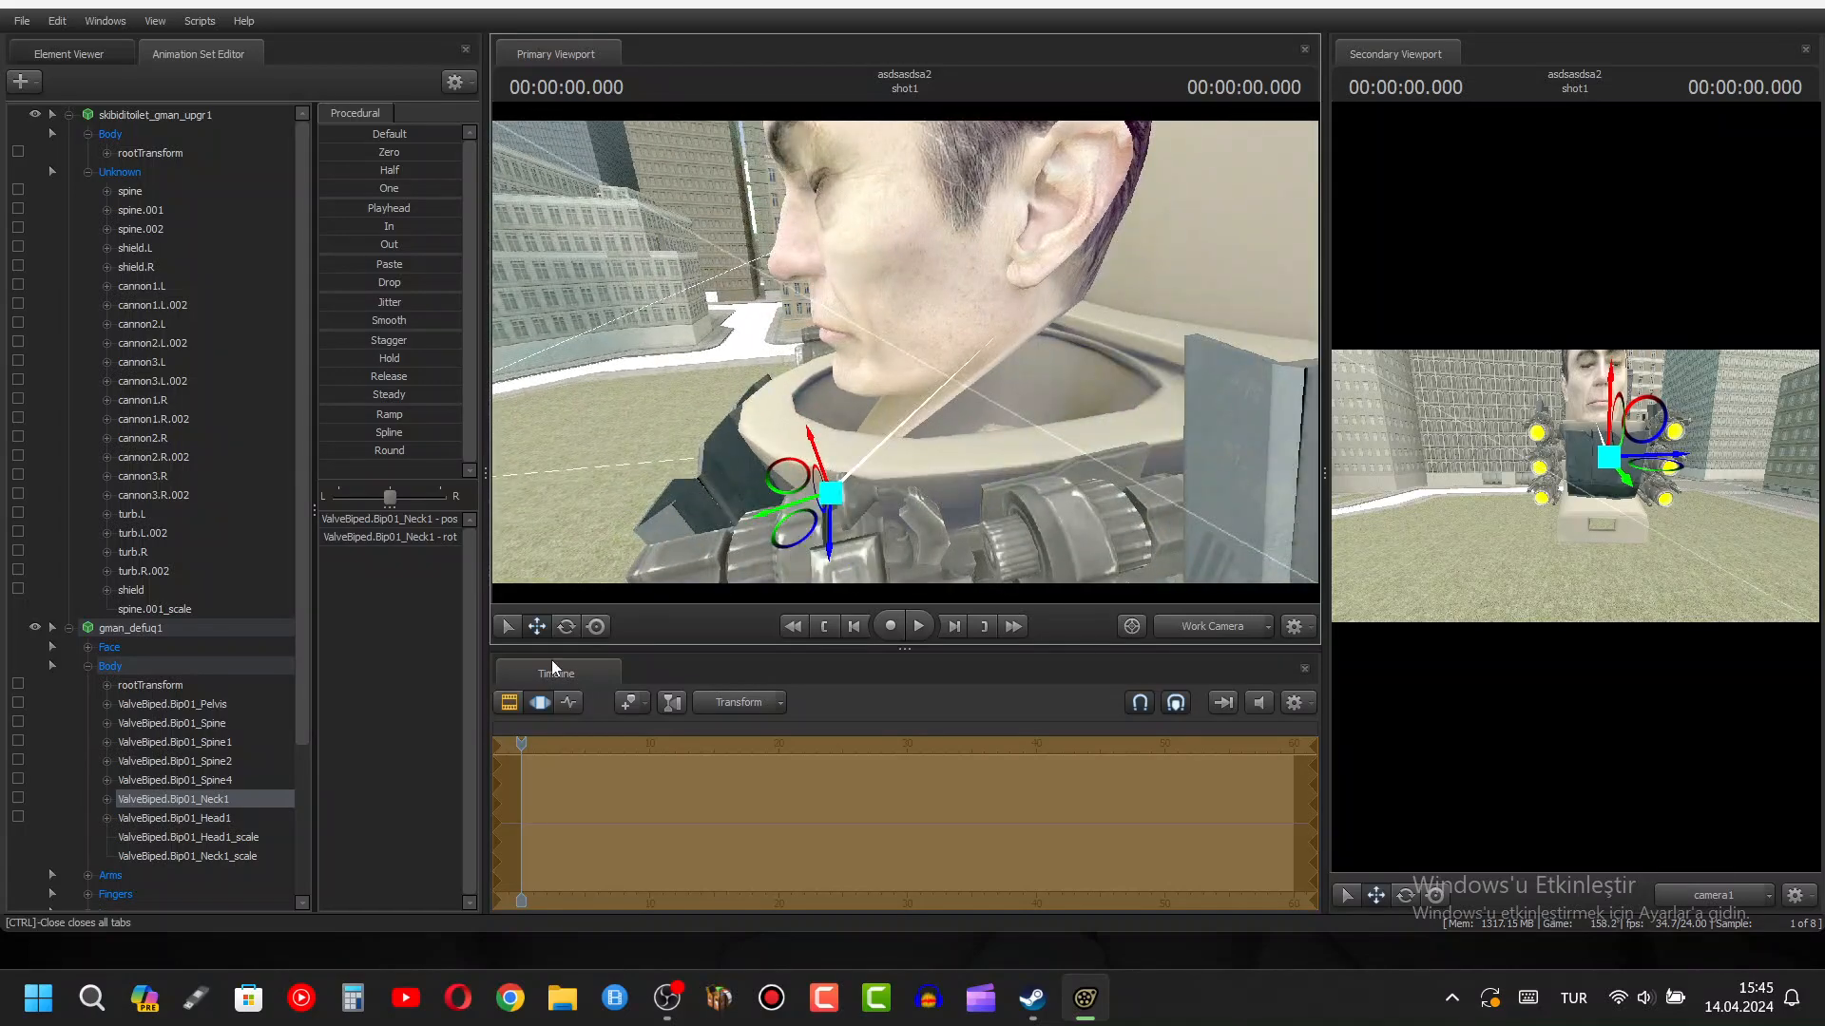
click(566, 627)
drag(798, 449, 799, 418)
click(834, 233)
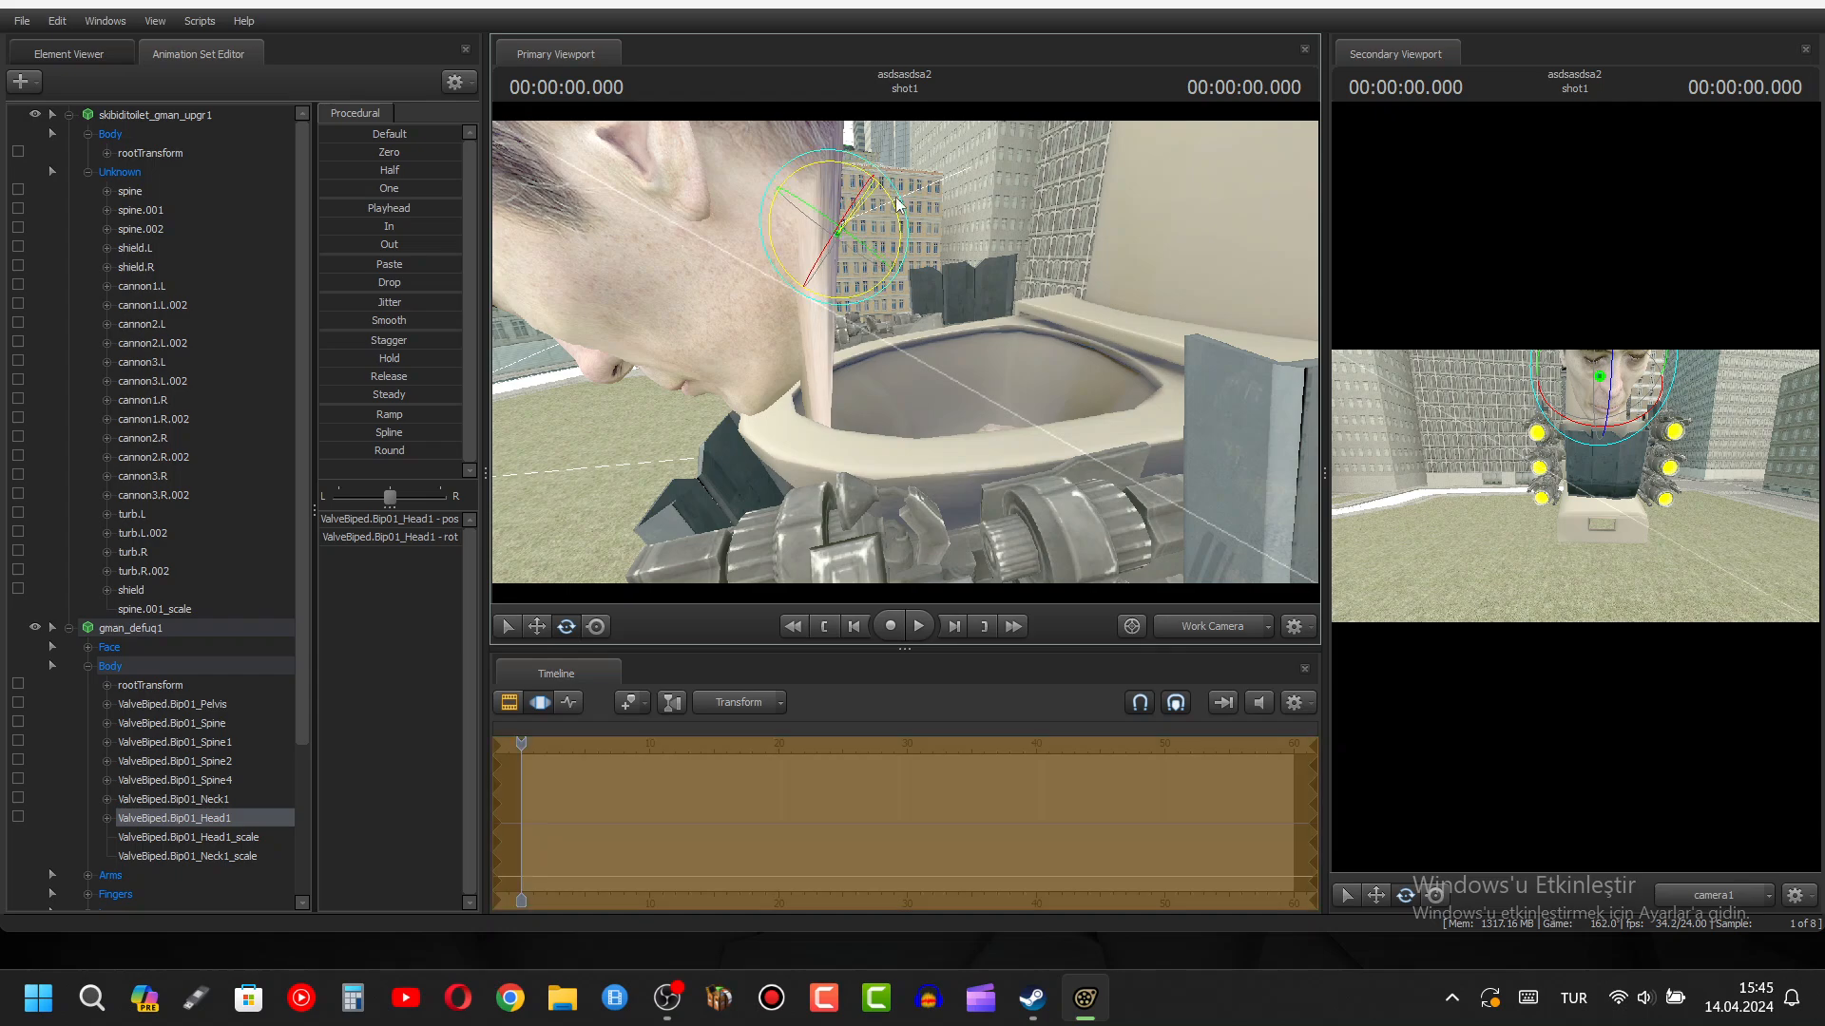
drag(897, 203, 916, 230)
- Move the ValveBiped.Bip01_Neck1 bone so the neck sits inside the toilet bowl
key(w)
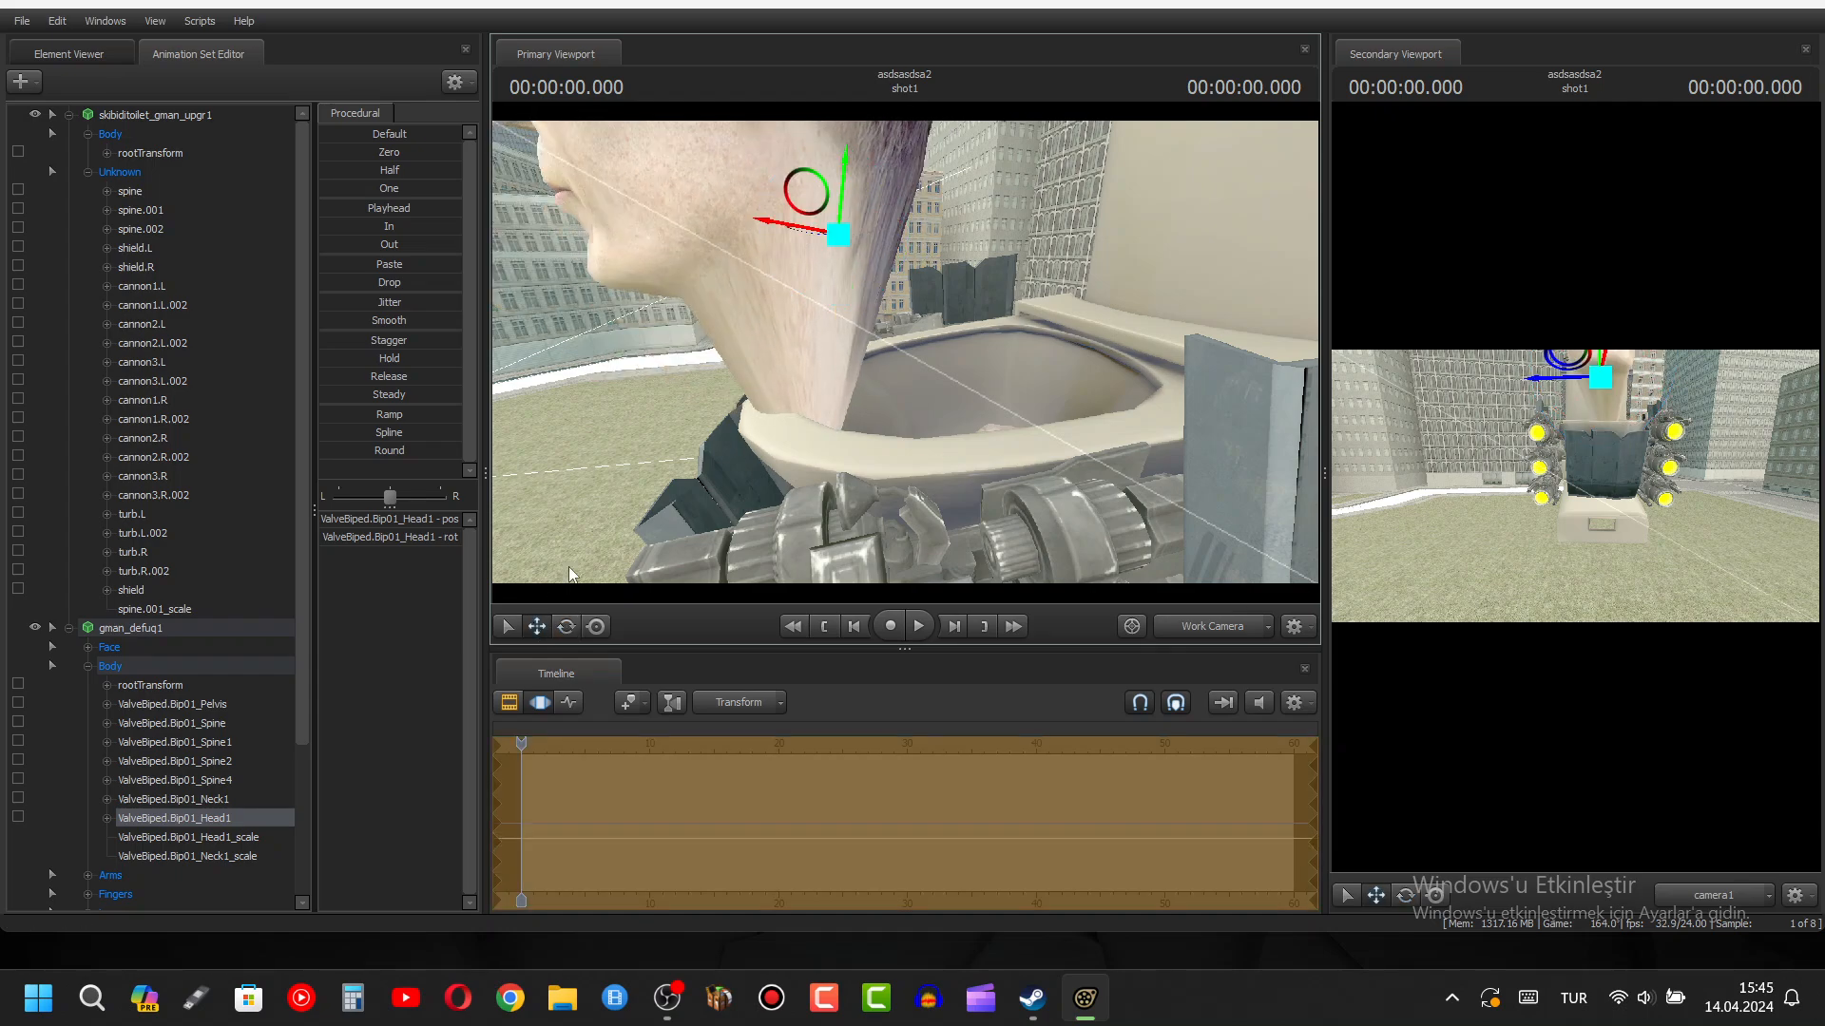
click(829, 446)
drag(778, 515, 892, 366)
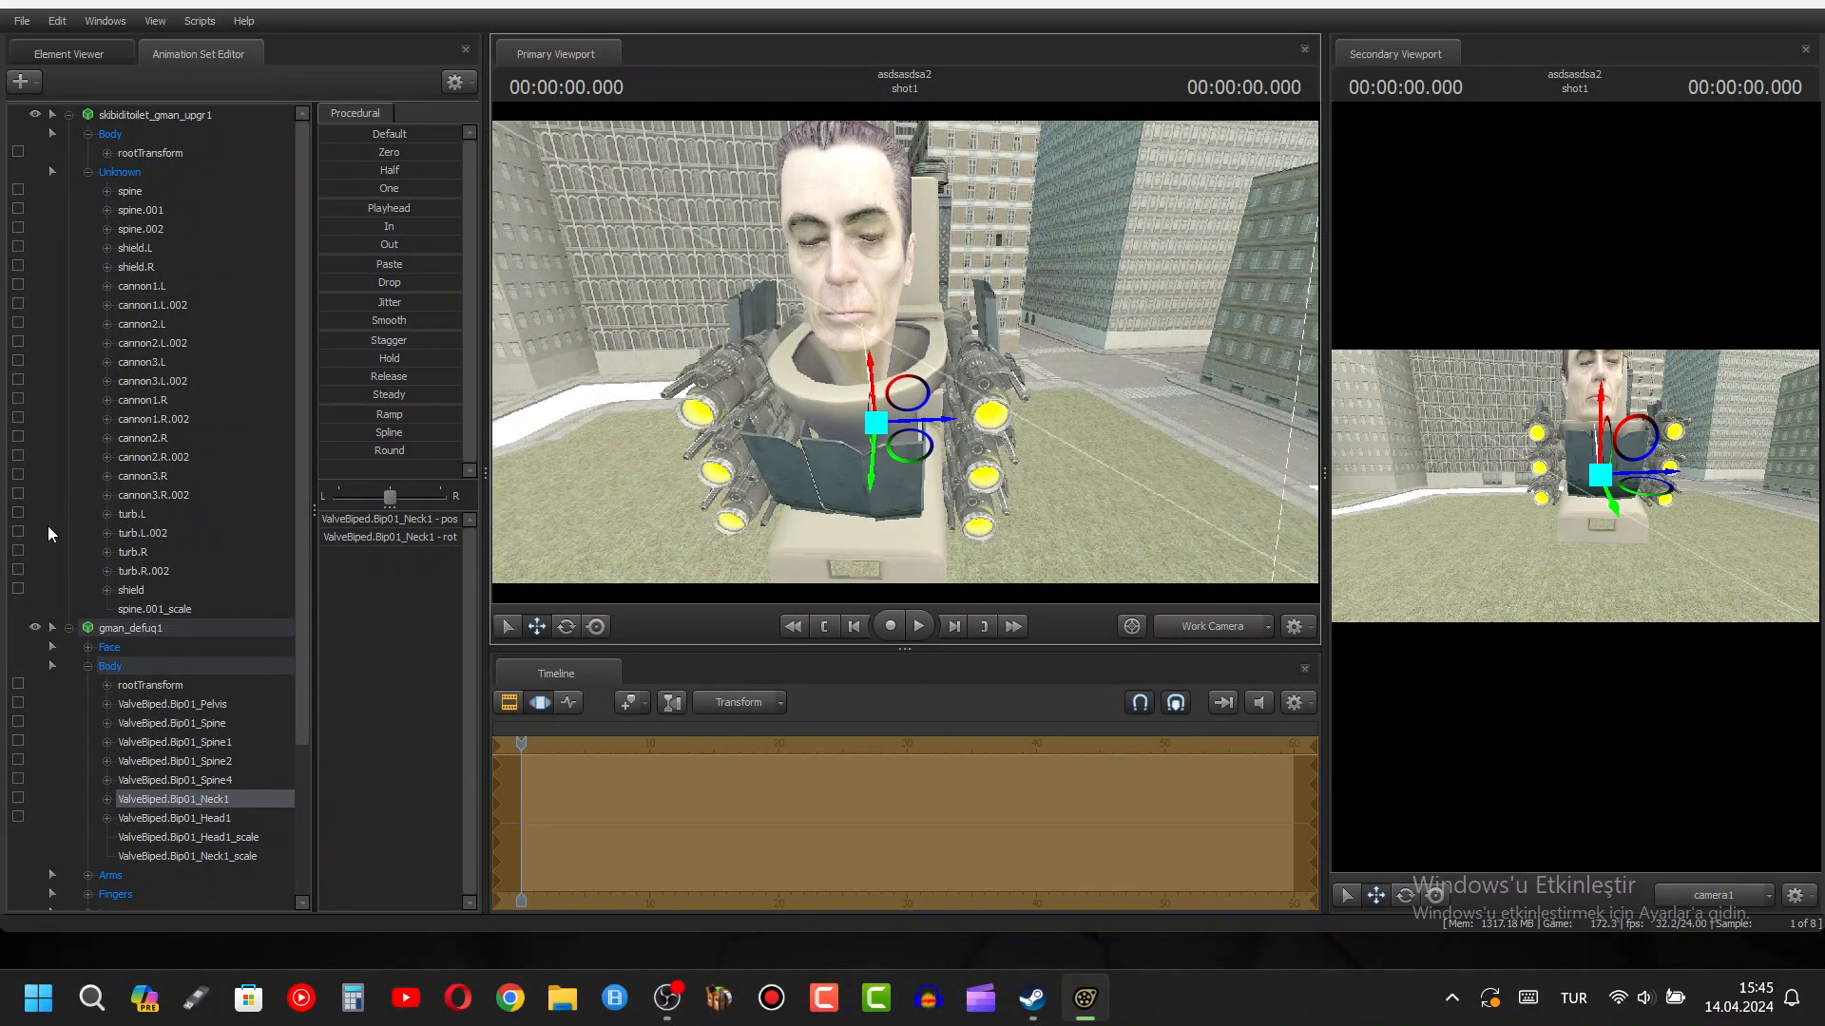
- Add override materials to gman_defuq1 and expand its model's materials in the Element Viewer
right_click(164, 629)
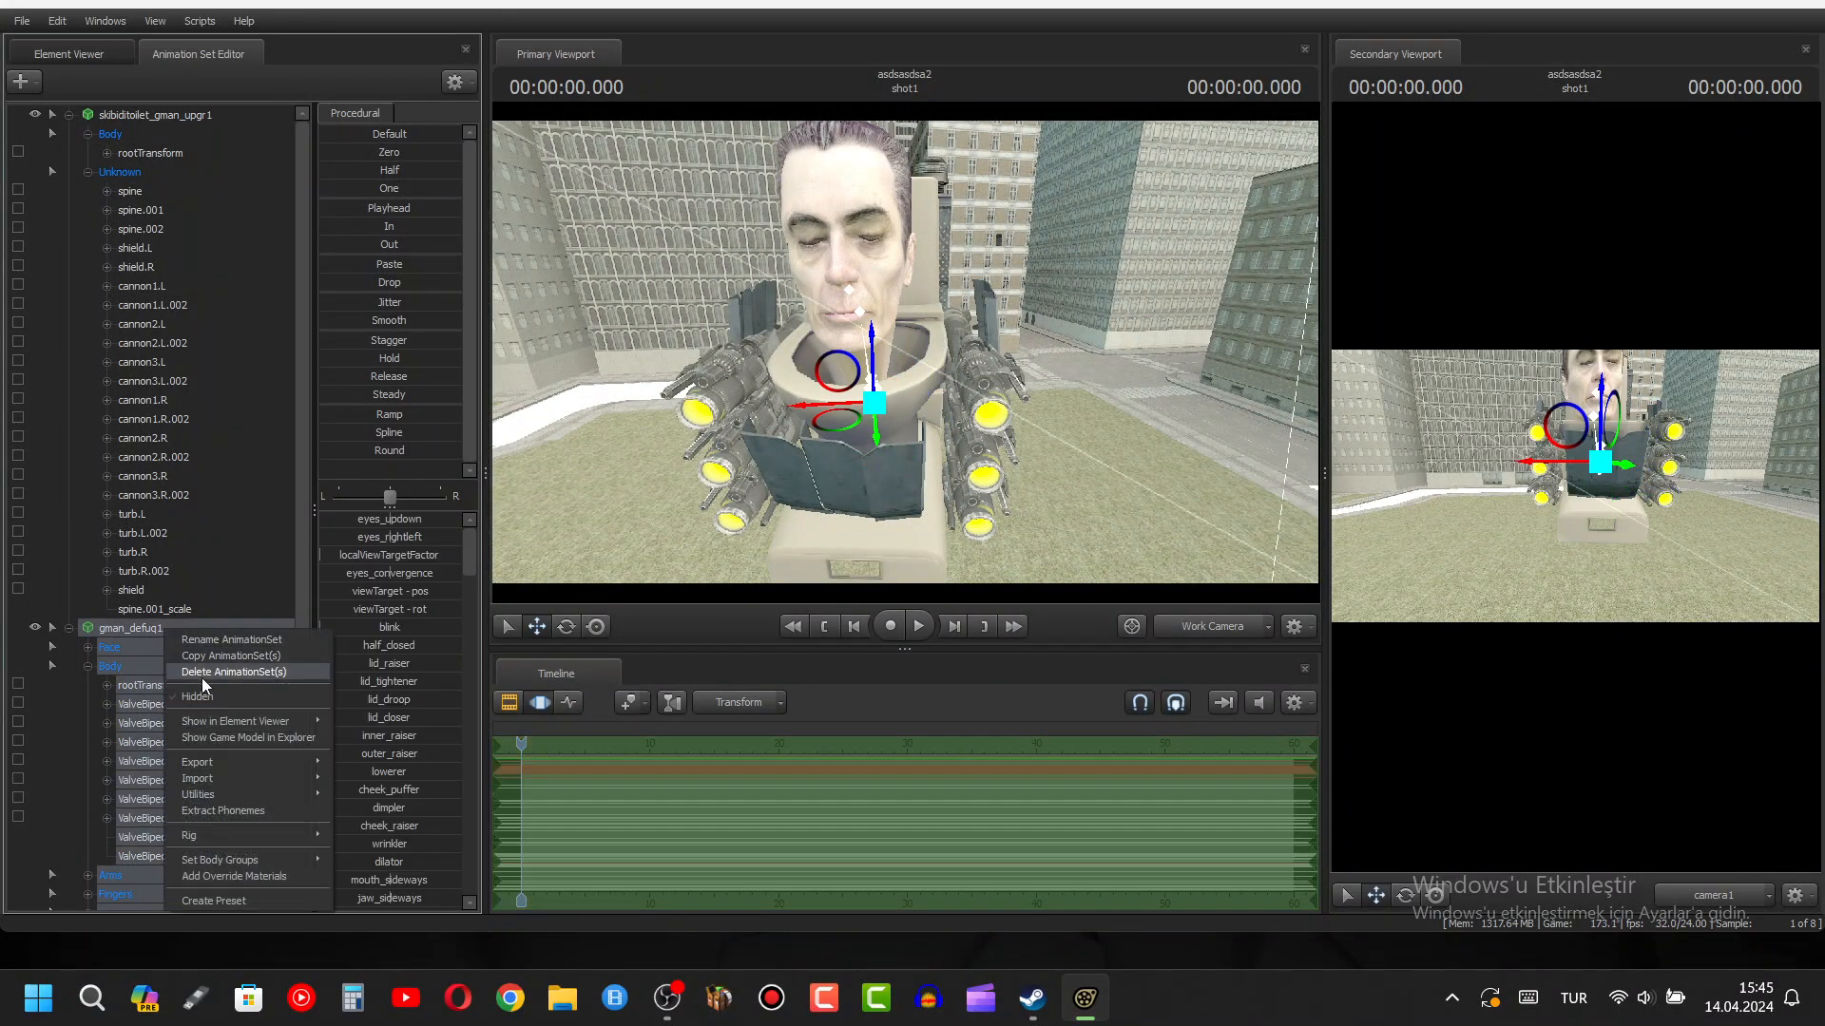
click(287, 875)
right_click(191, 621)
mouse_move(310, 716)
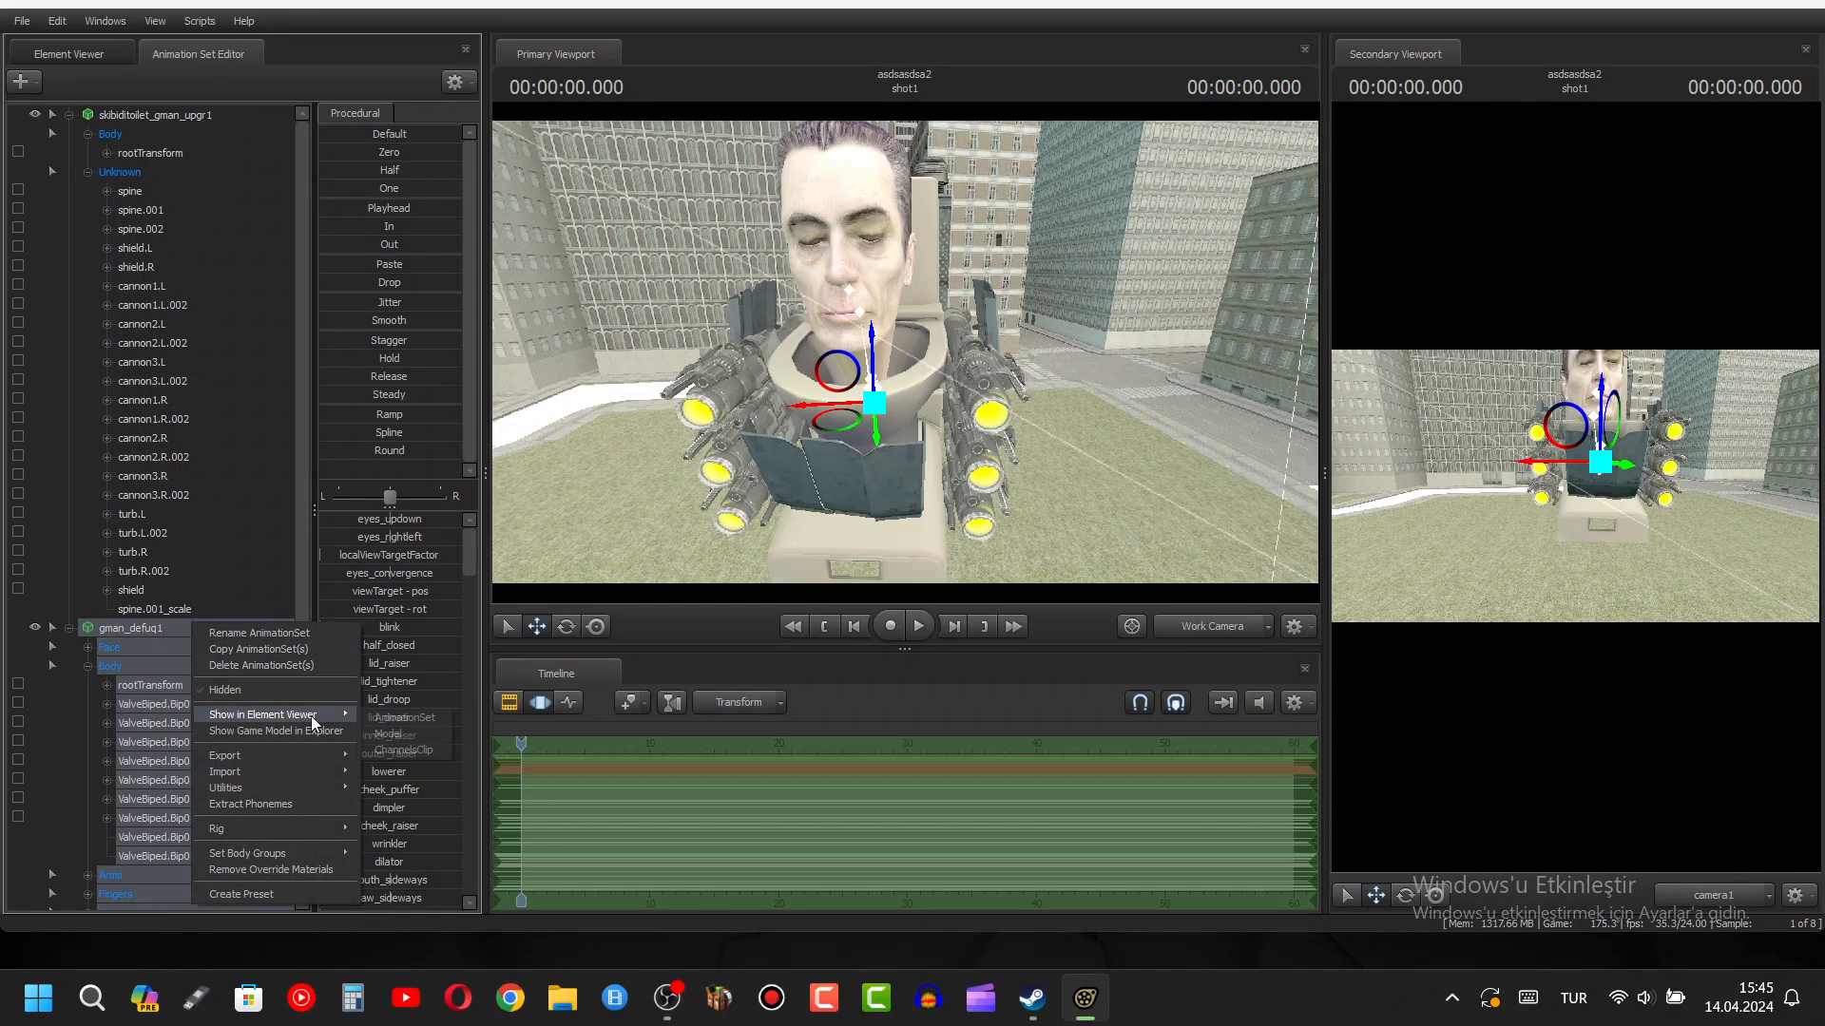
click(394, 735)
click(37, 512)
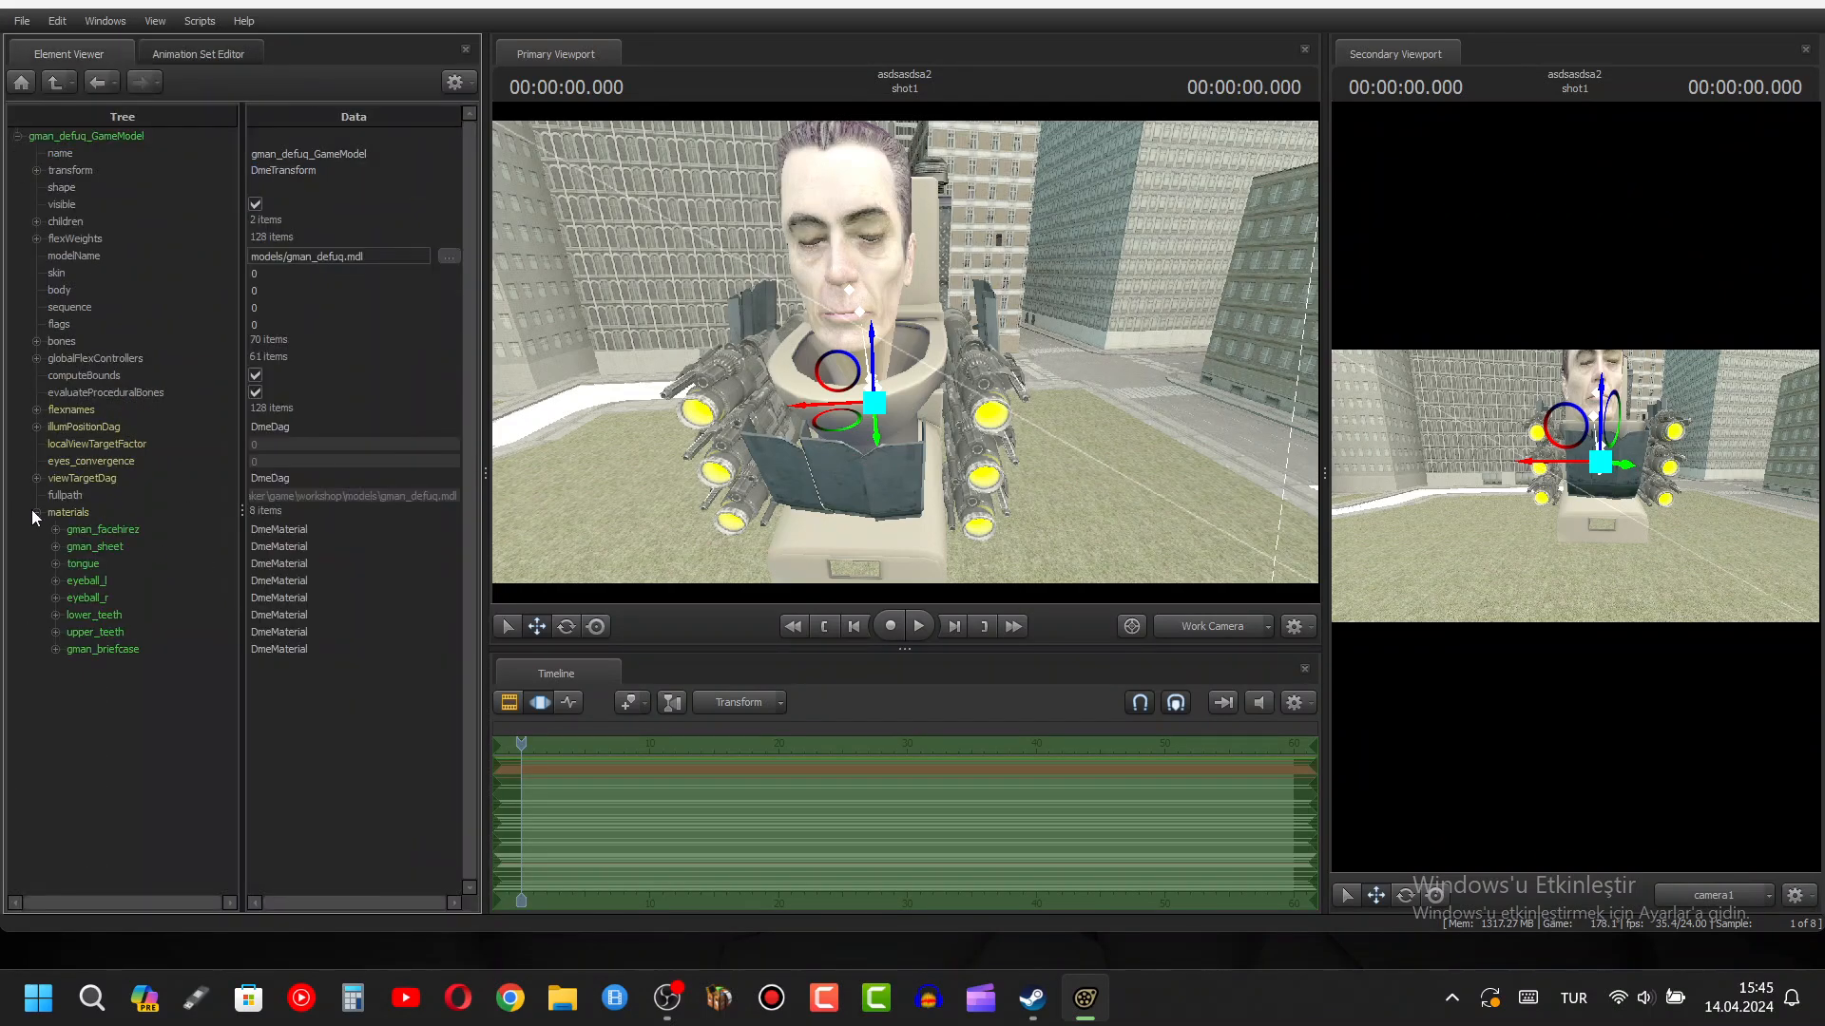
- Add a string attribute named $basetexture to the gman_facehirez material
right_click(94, 532)
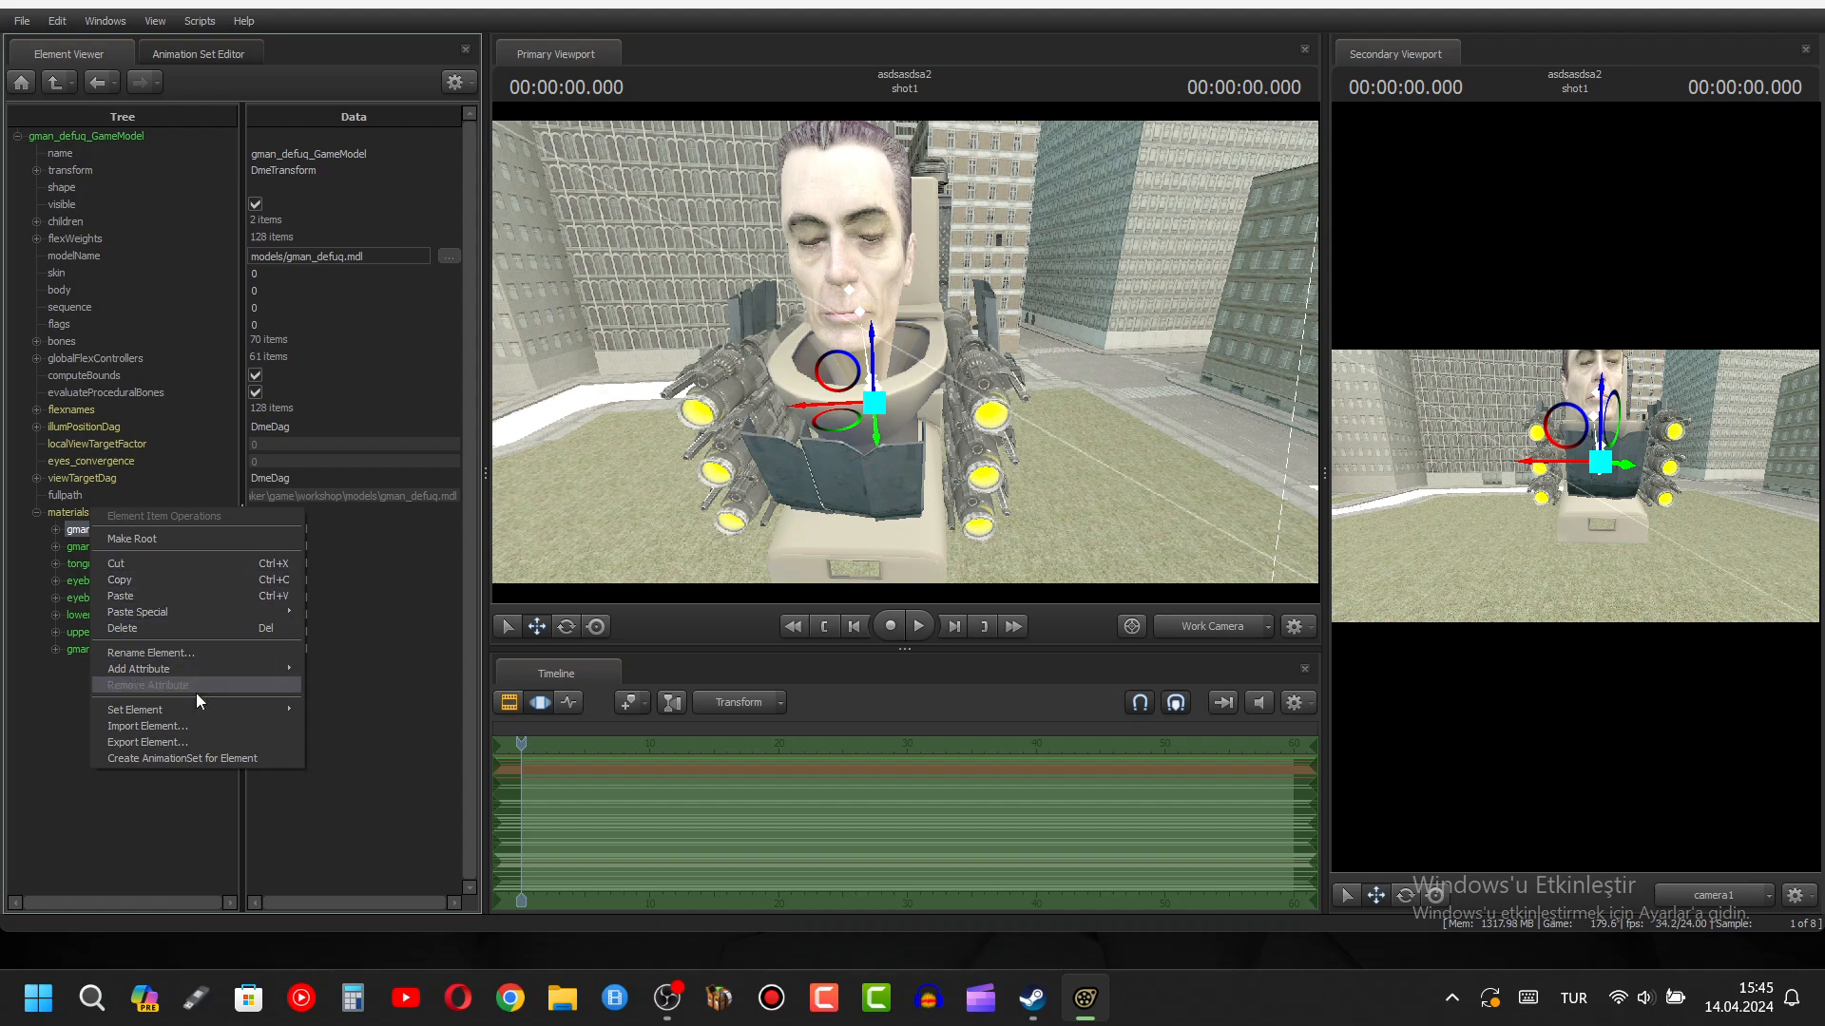
mouse_move(195, 667)
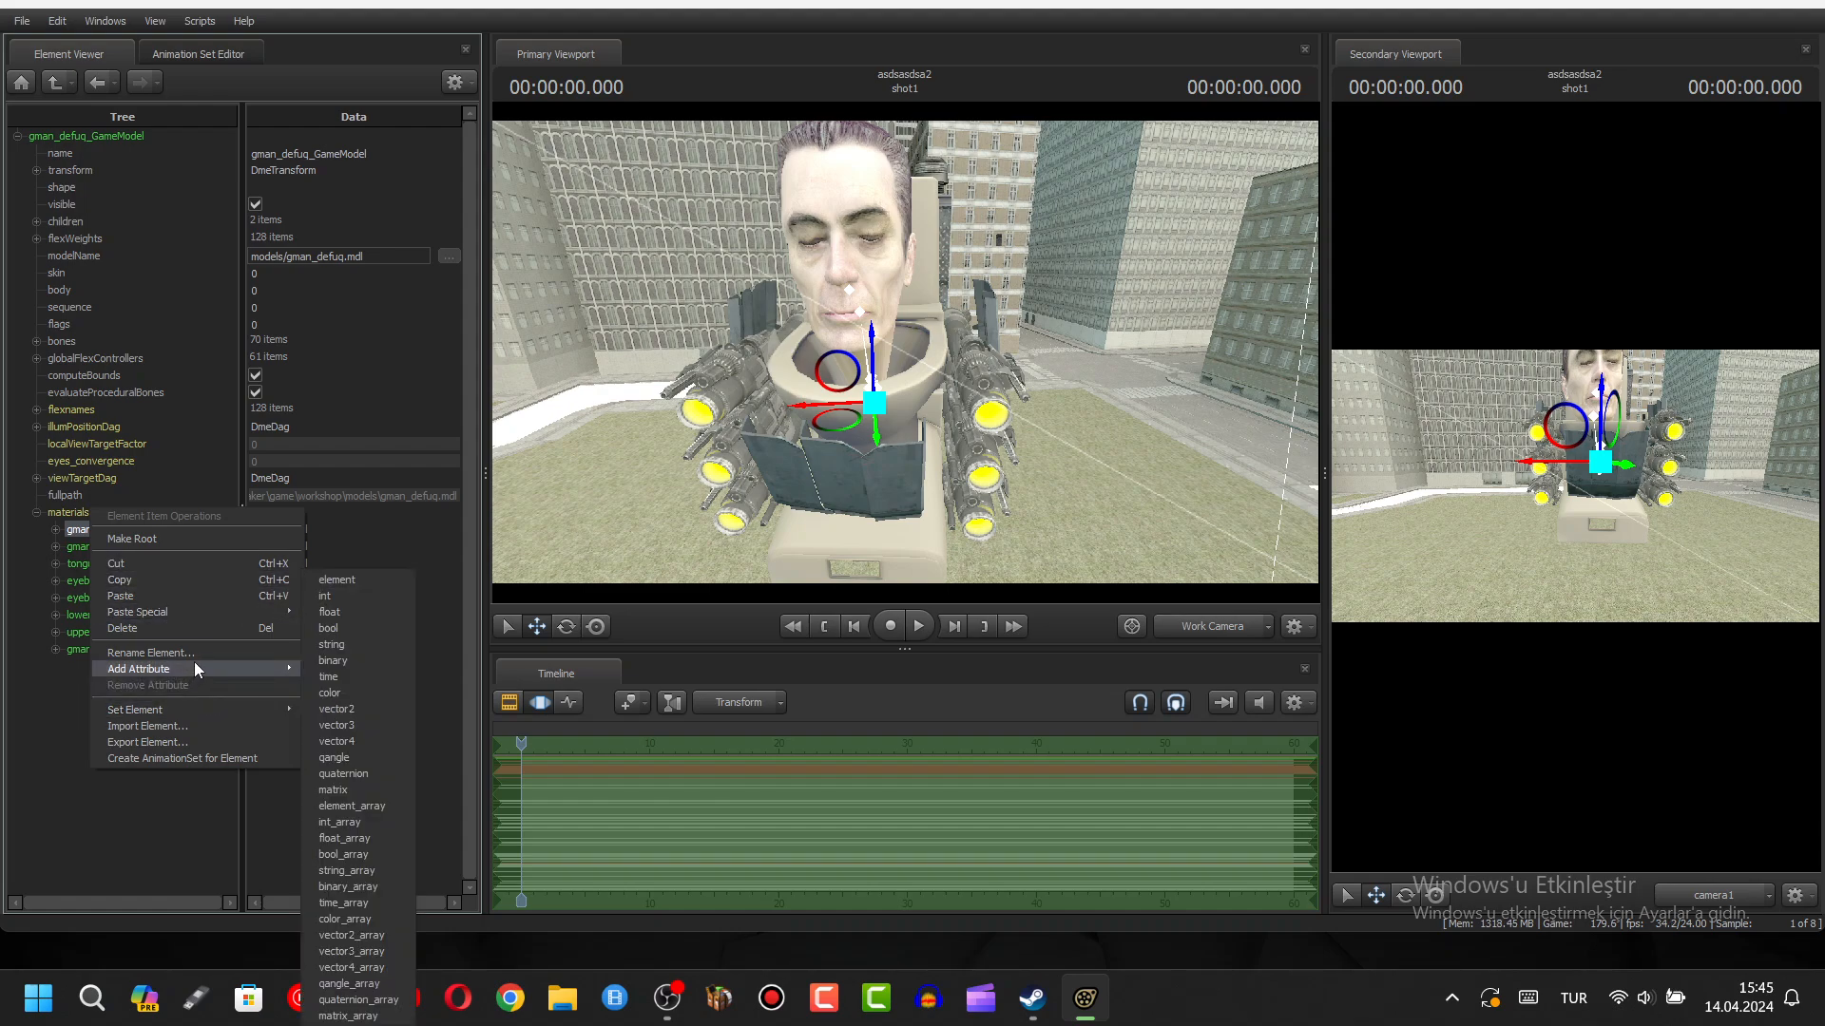
click(332, 644)
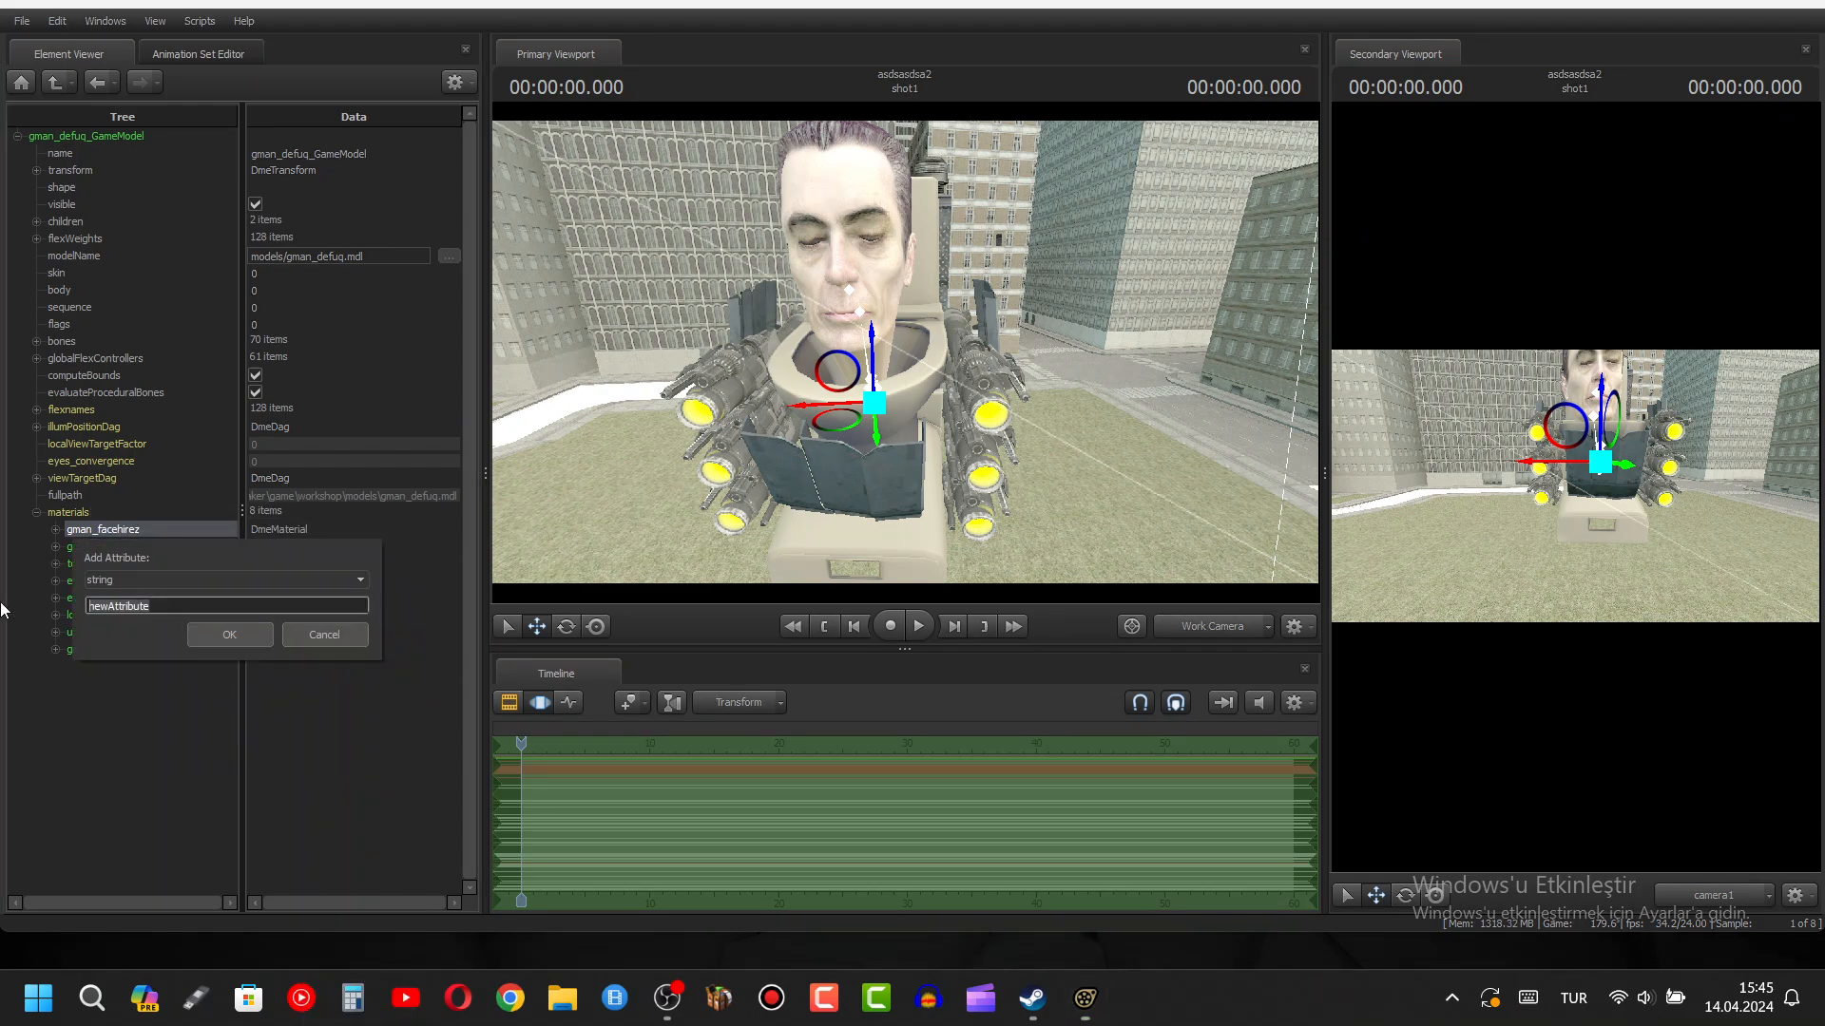
key(BackSpace)
text($baser)
key(BackSpace)
text(texture)
key(Return)
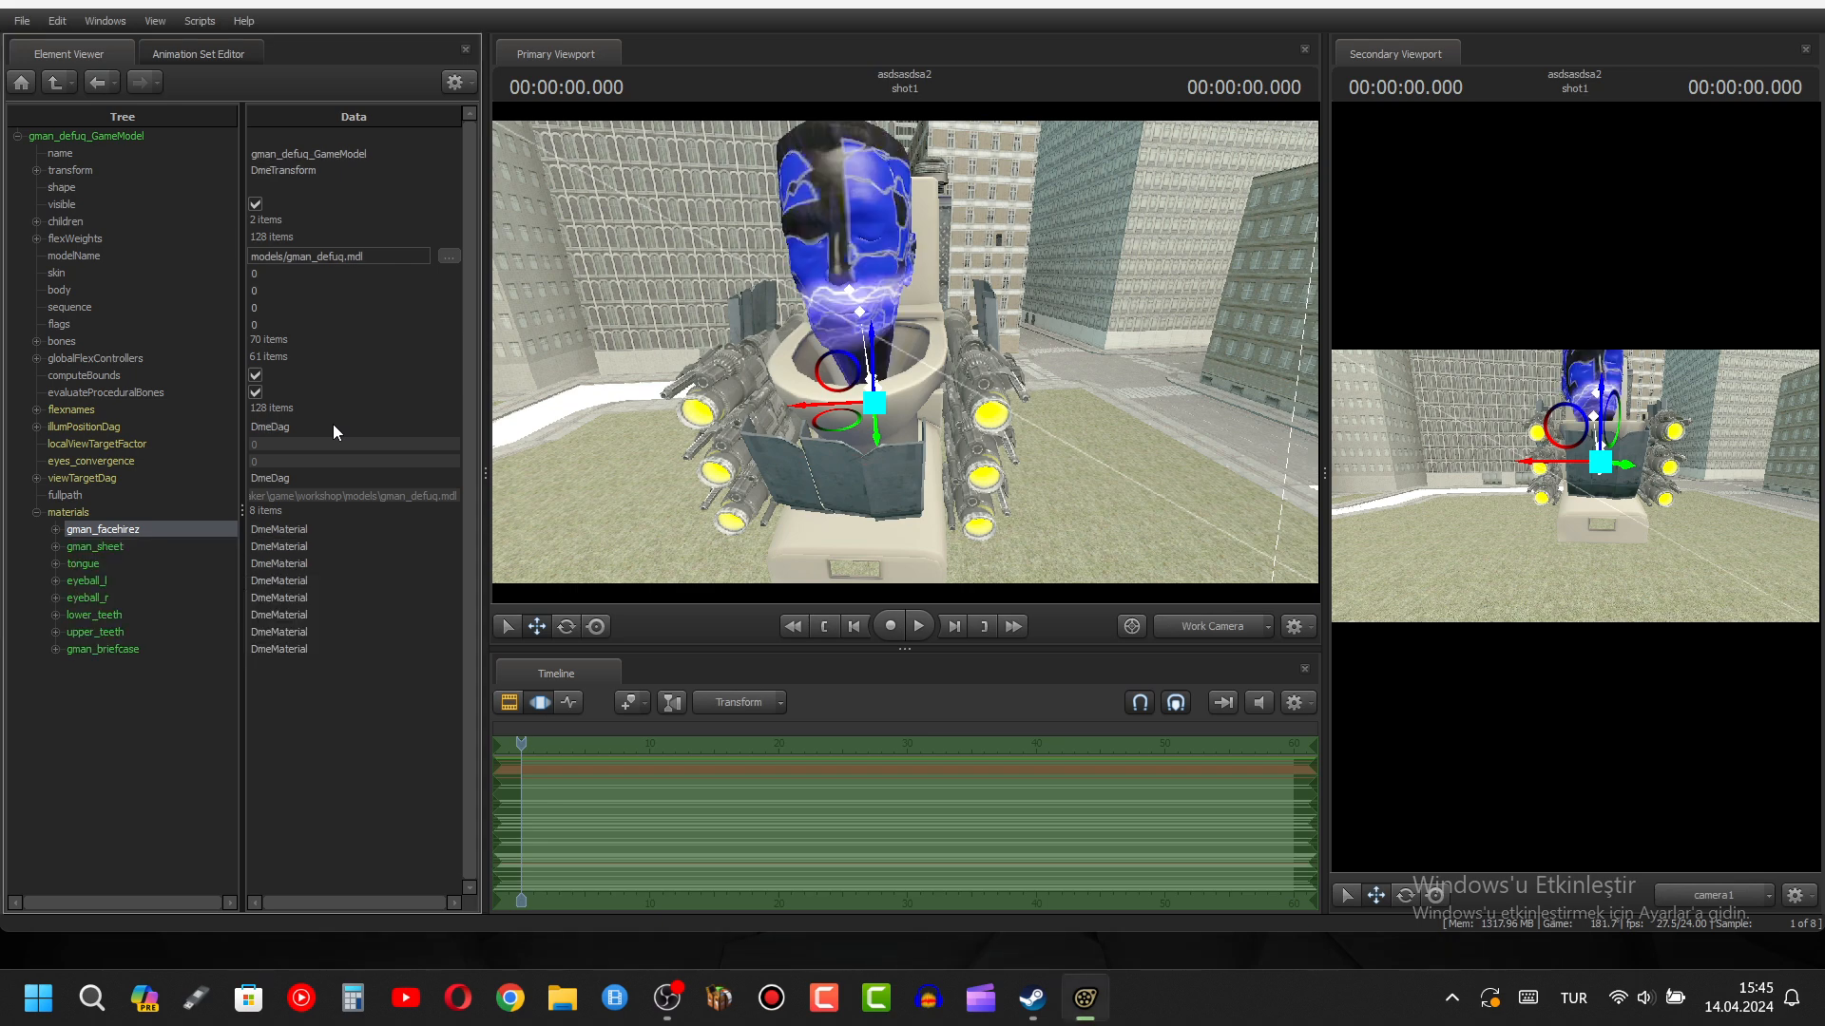
- Set the $basetexture of gman_facehirez to models\Common\Textures\InjuredGMAN.vtf
click(54, 529)
click(273, 580)
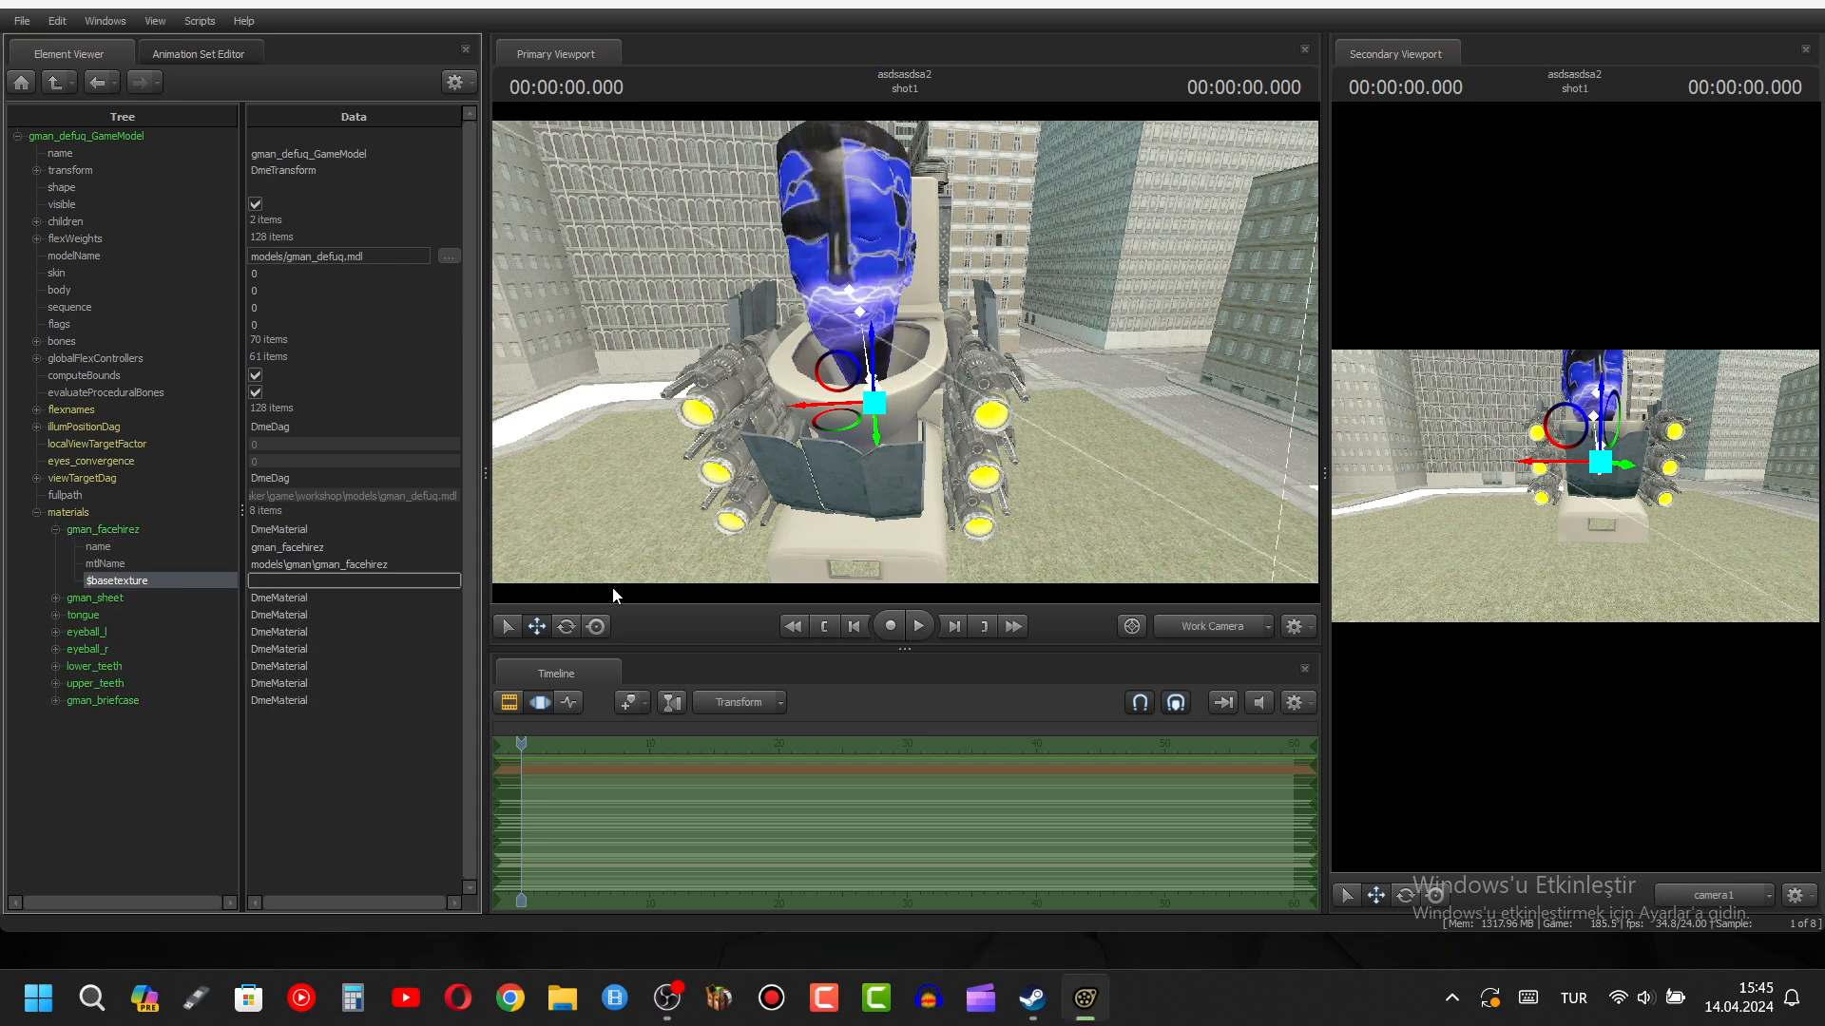
text(models\Common\Textures\InjuredGMAN.vtf)
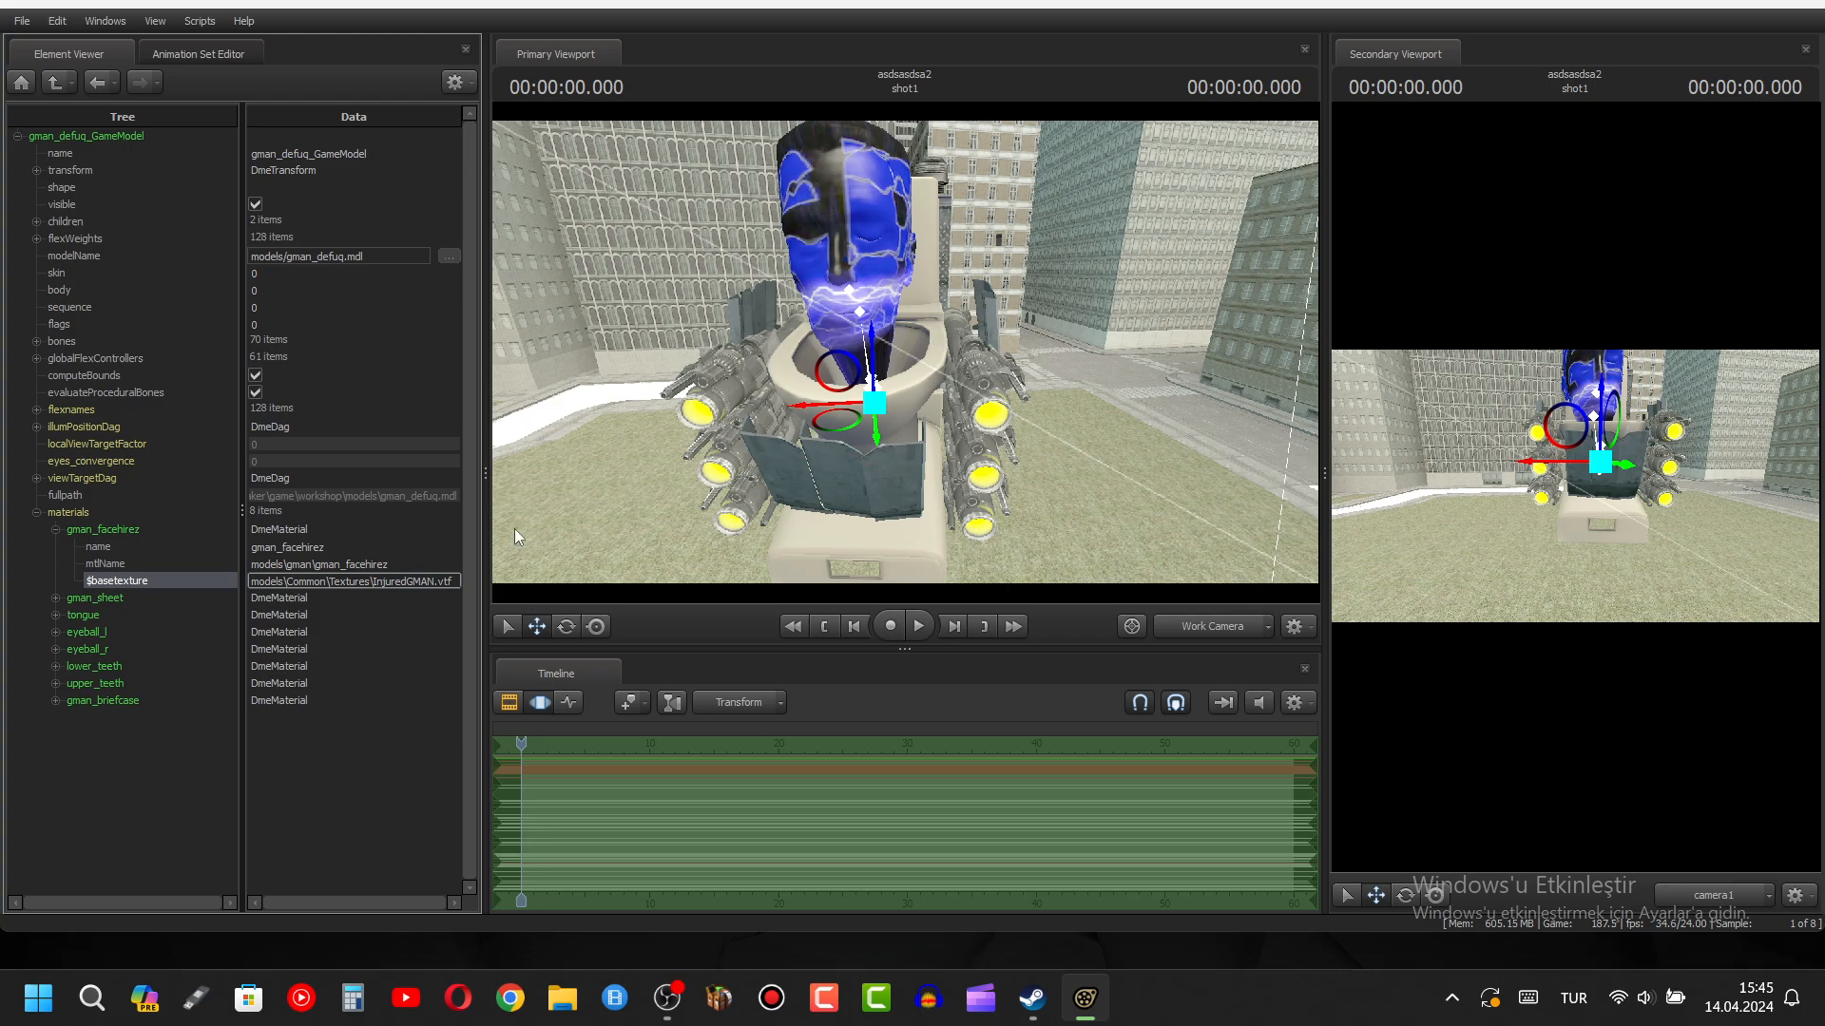
key(Return)
- Examine the retextured face from close up, from a distance and from the front
drag(515, 528, 551, 494)
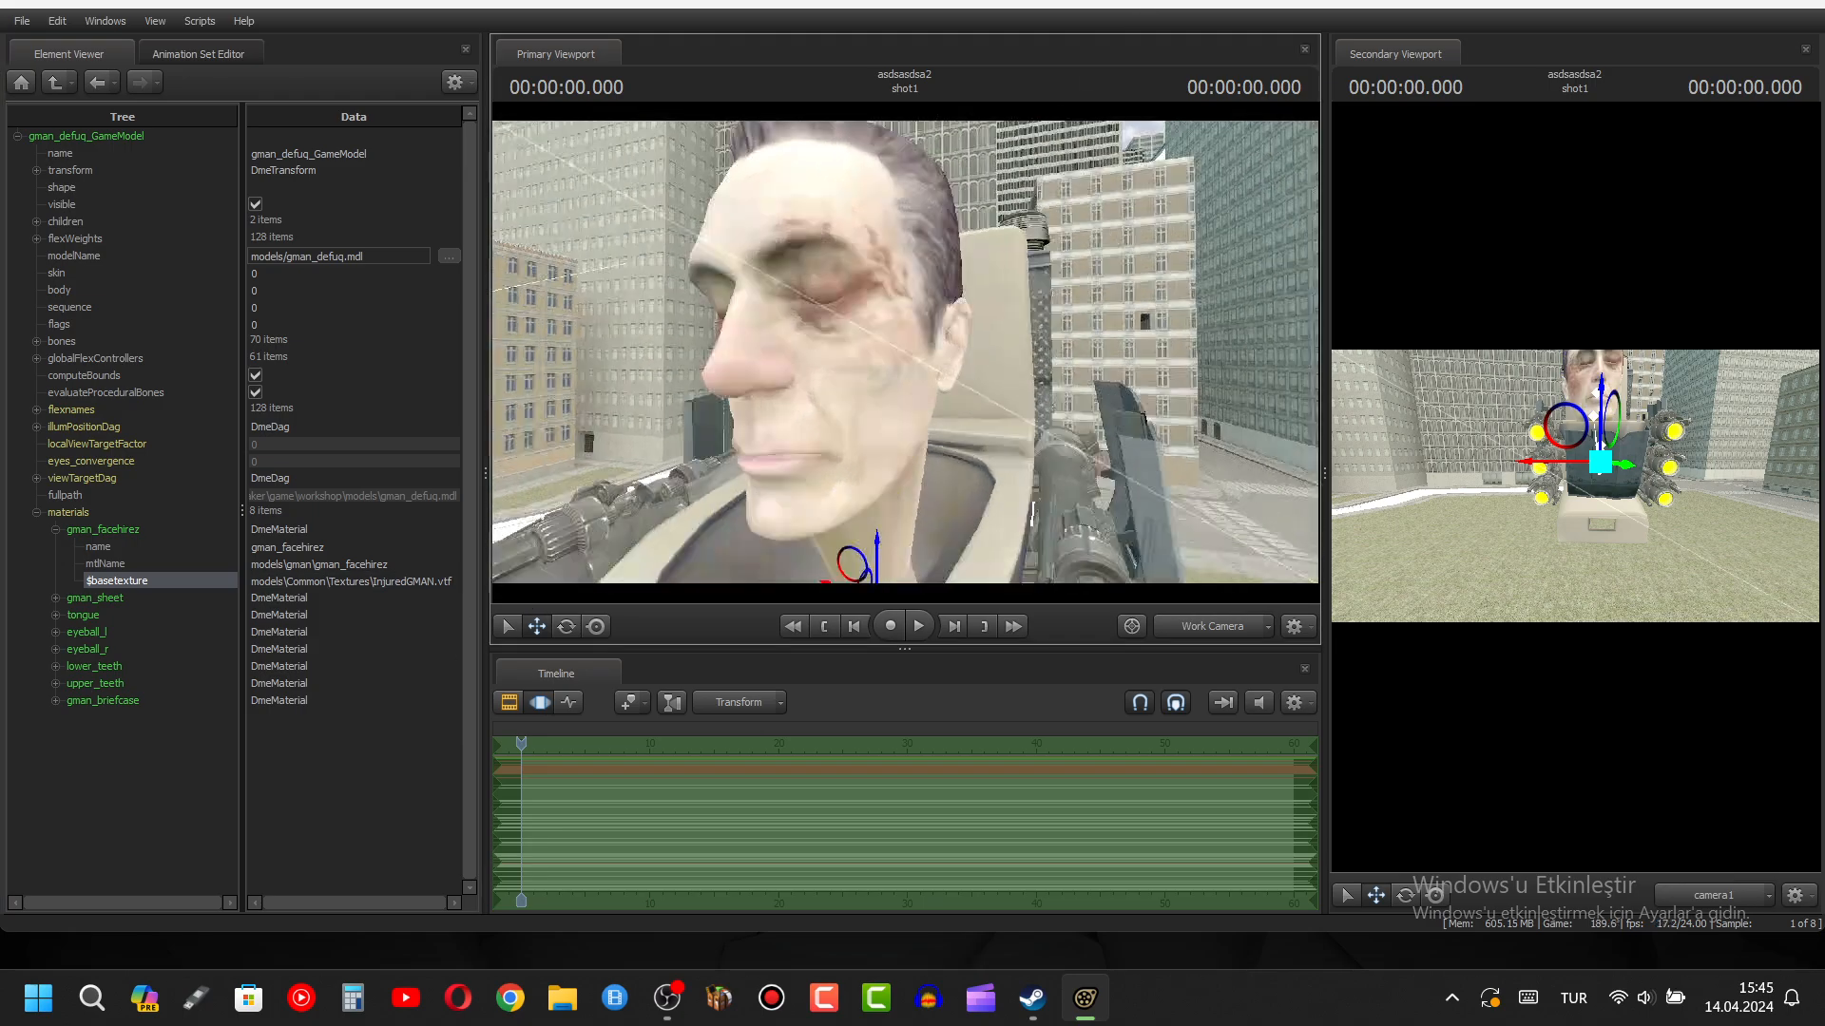
key(s)
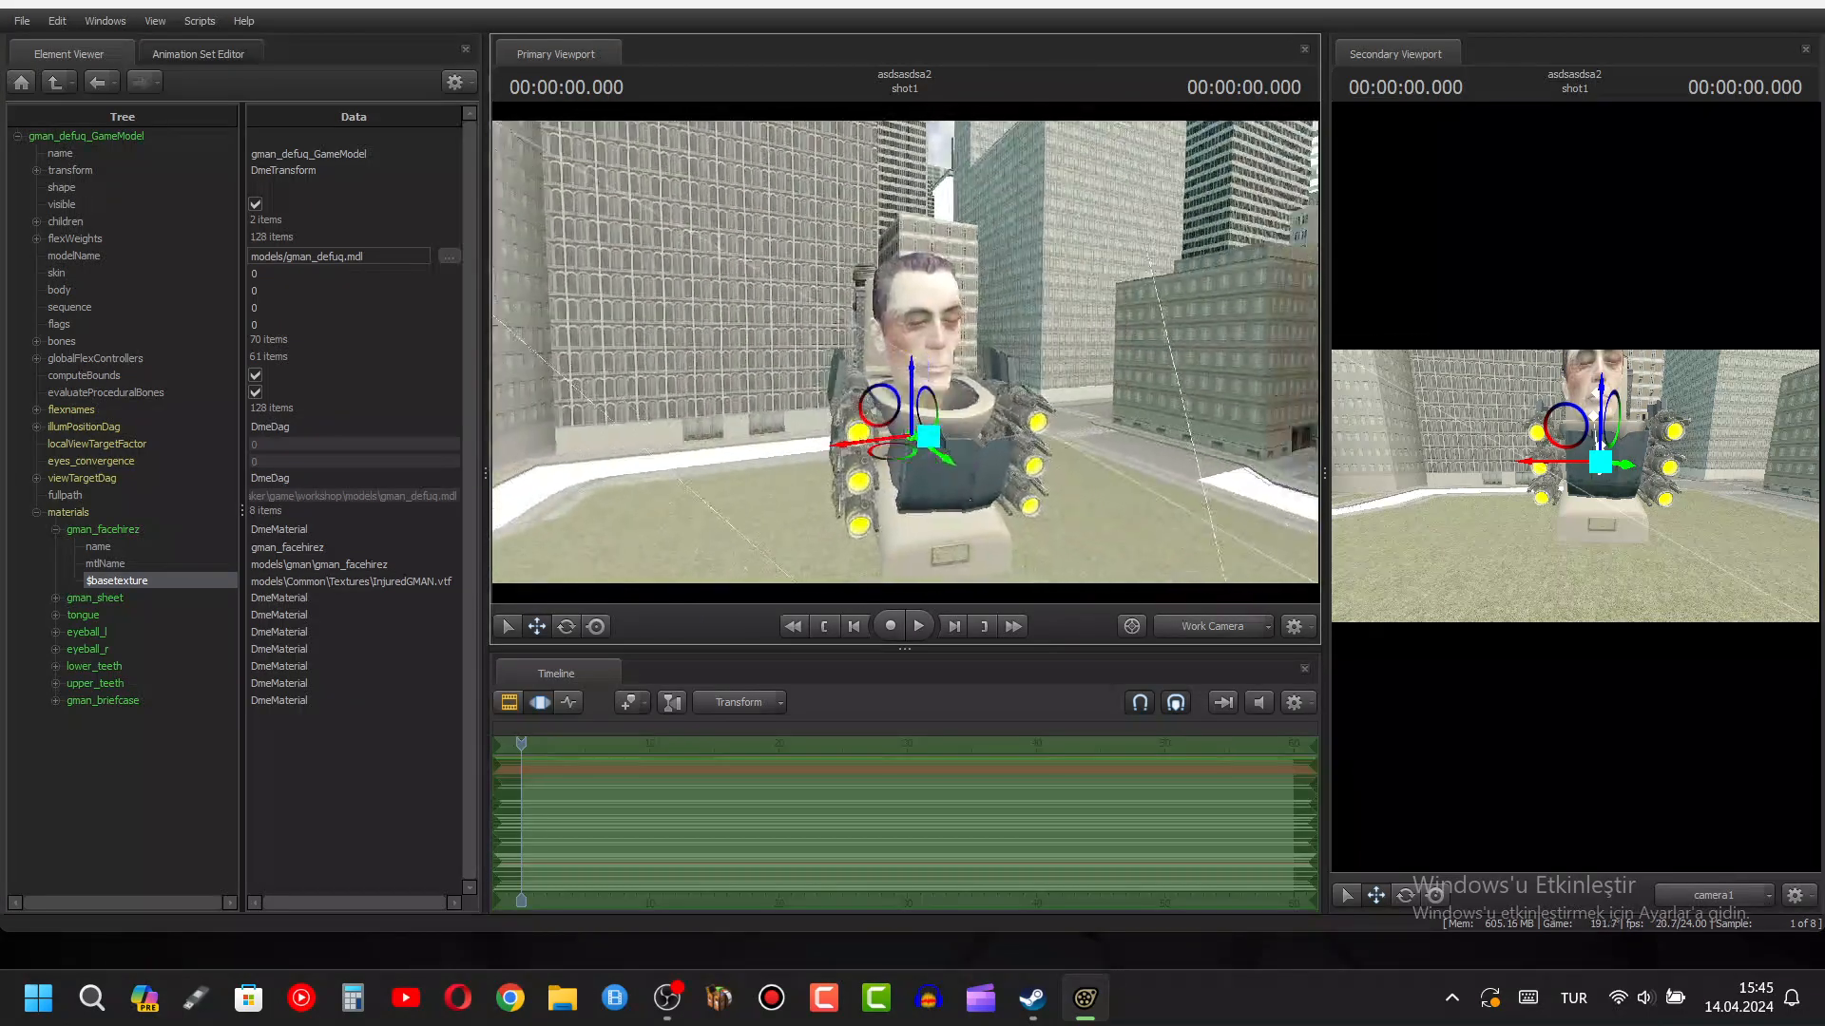
key(w)
drag(905, 351, 1012, 347)
key(s)
key(a)
key(s)
key(w)
- Pose the gman_defuq1 face with the blink, eyes_updown and eyes_rightleft controls so the eyes are open and look forward
click(236, 49)
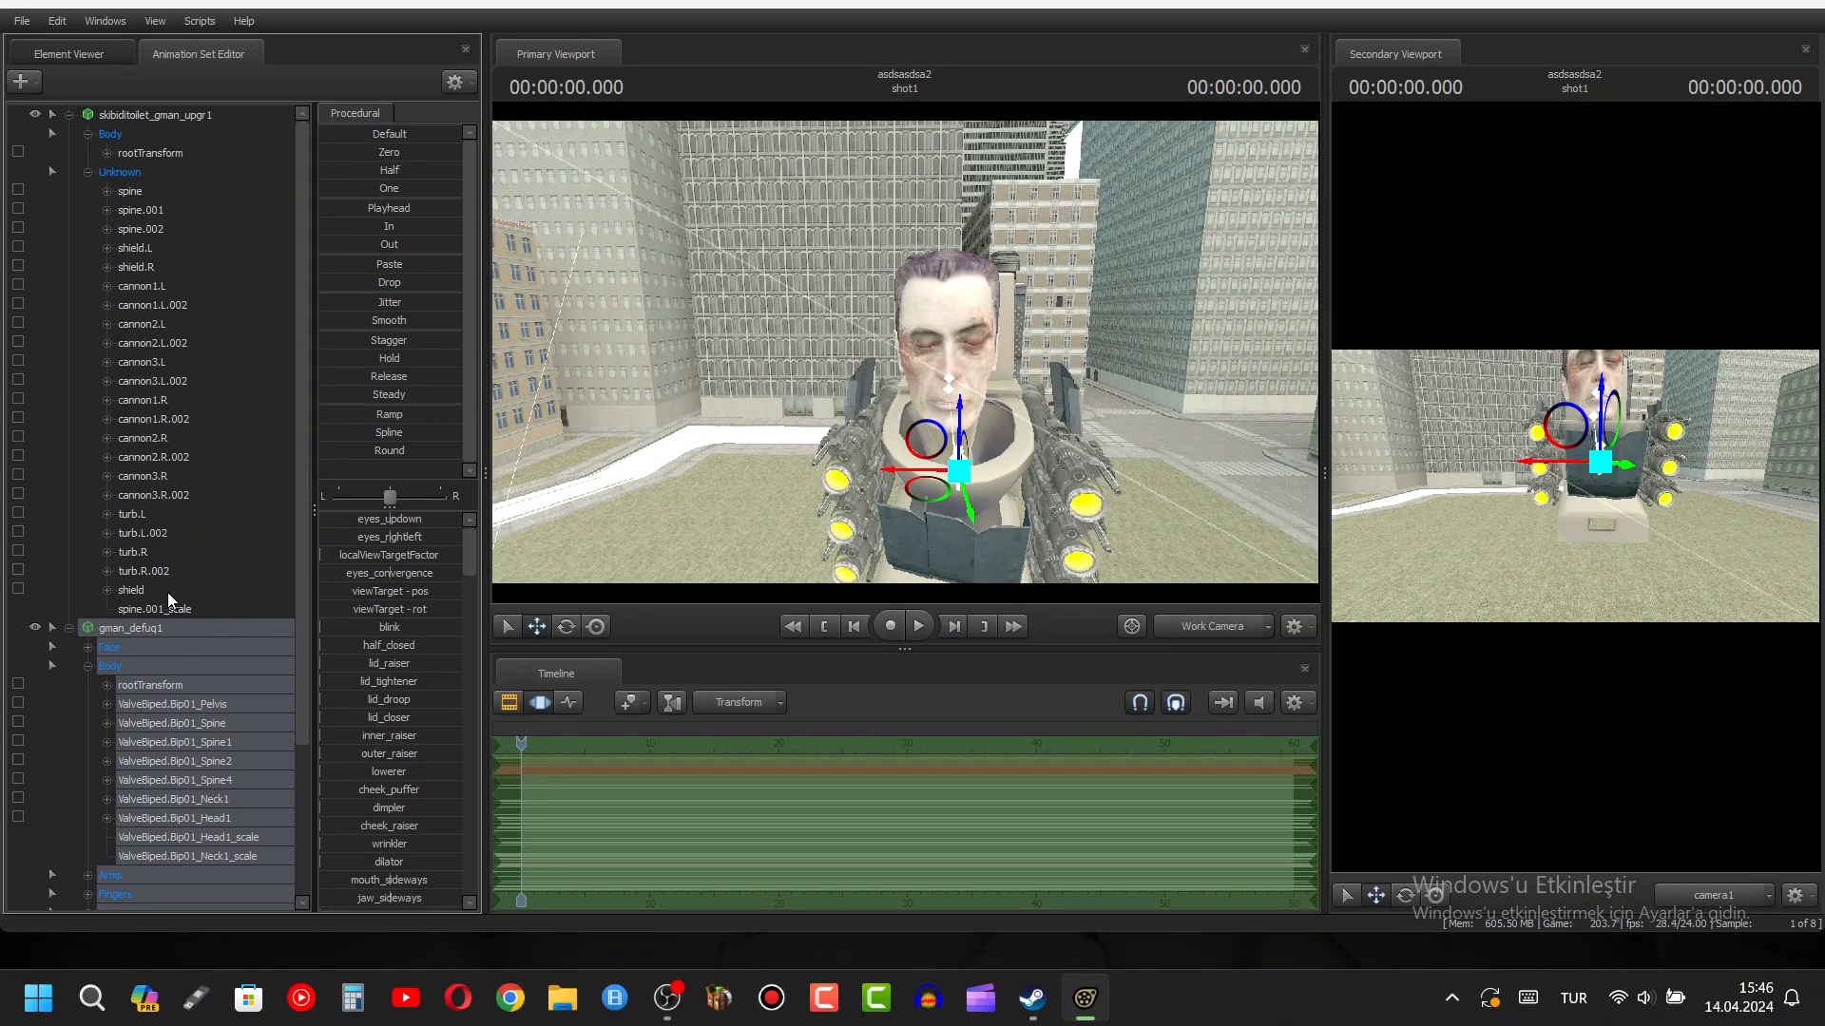
click(123, 648)
click(407, 592)
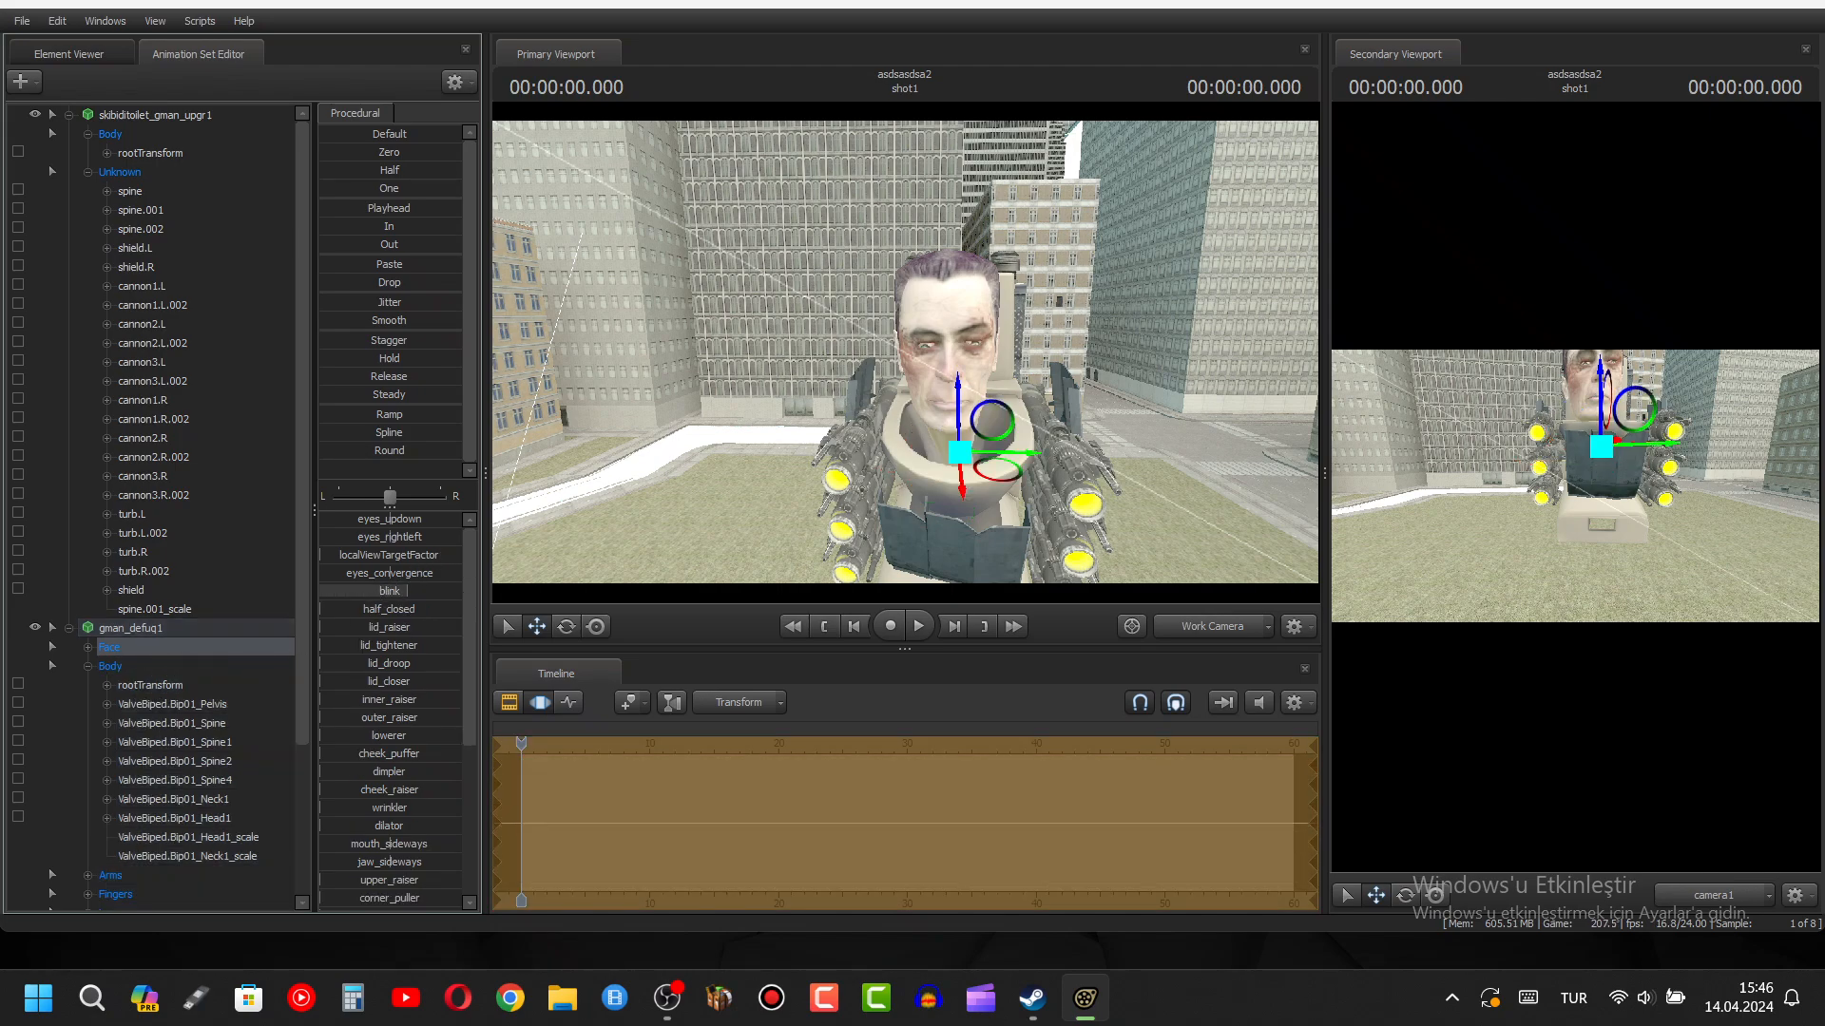
drag(407, 591, 461, 592)
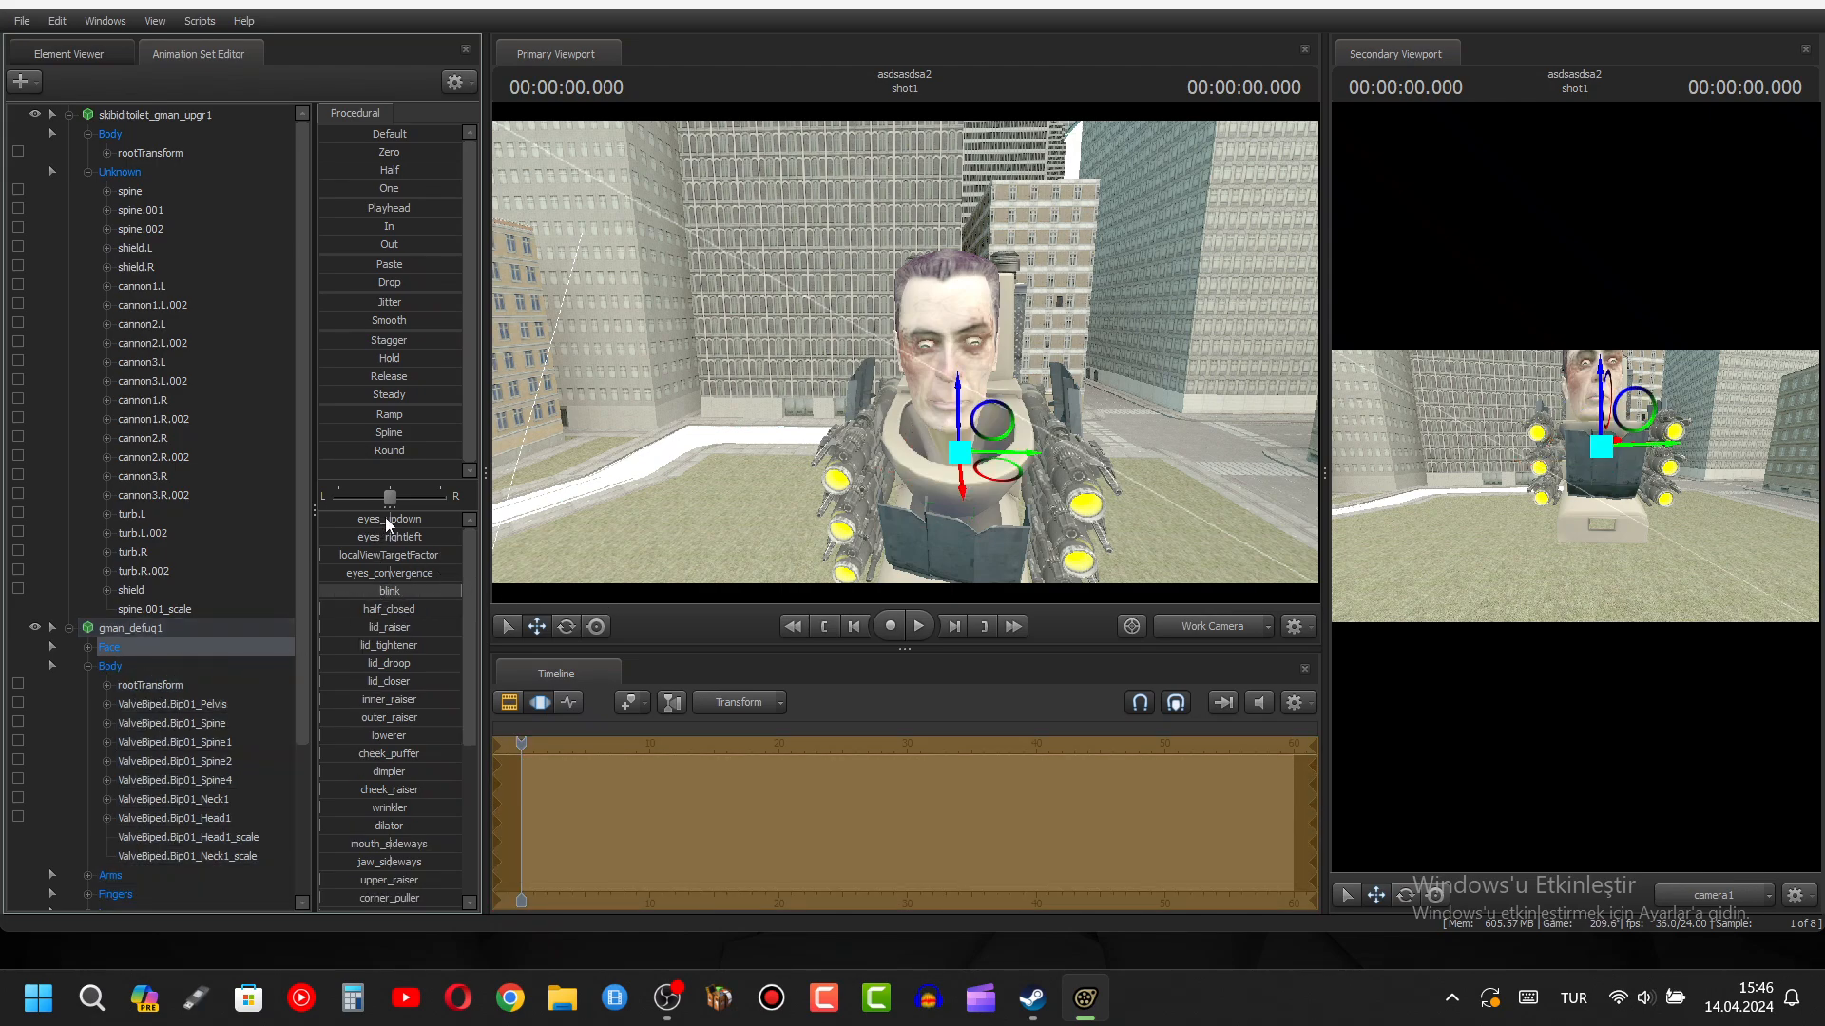
drag(420, 519, 461, 519)
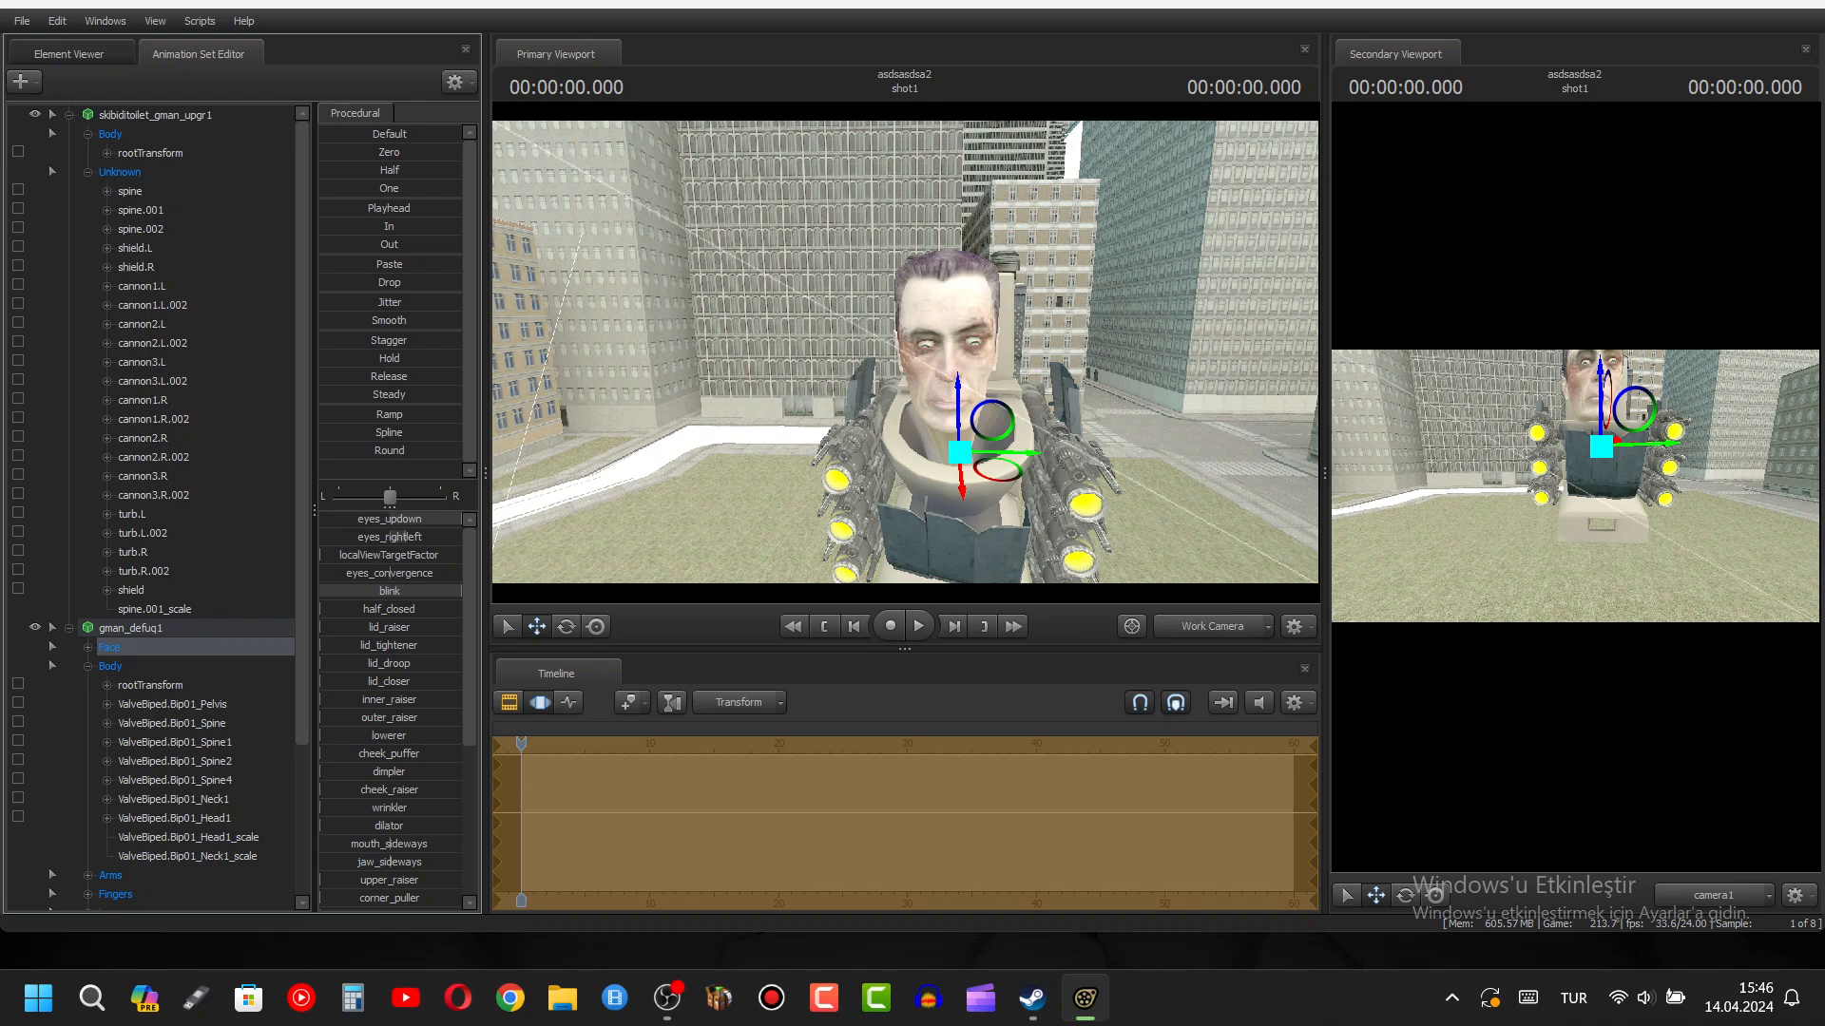
mouse_move(404, 537)
mouse_down()
mouse_move(438, 537)
mouse_move(375, 520)
mouse_move(424, 520)
mouse_move(372, 537)
mouse_move(446, 522)
mouse_up()
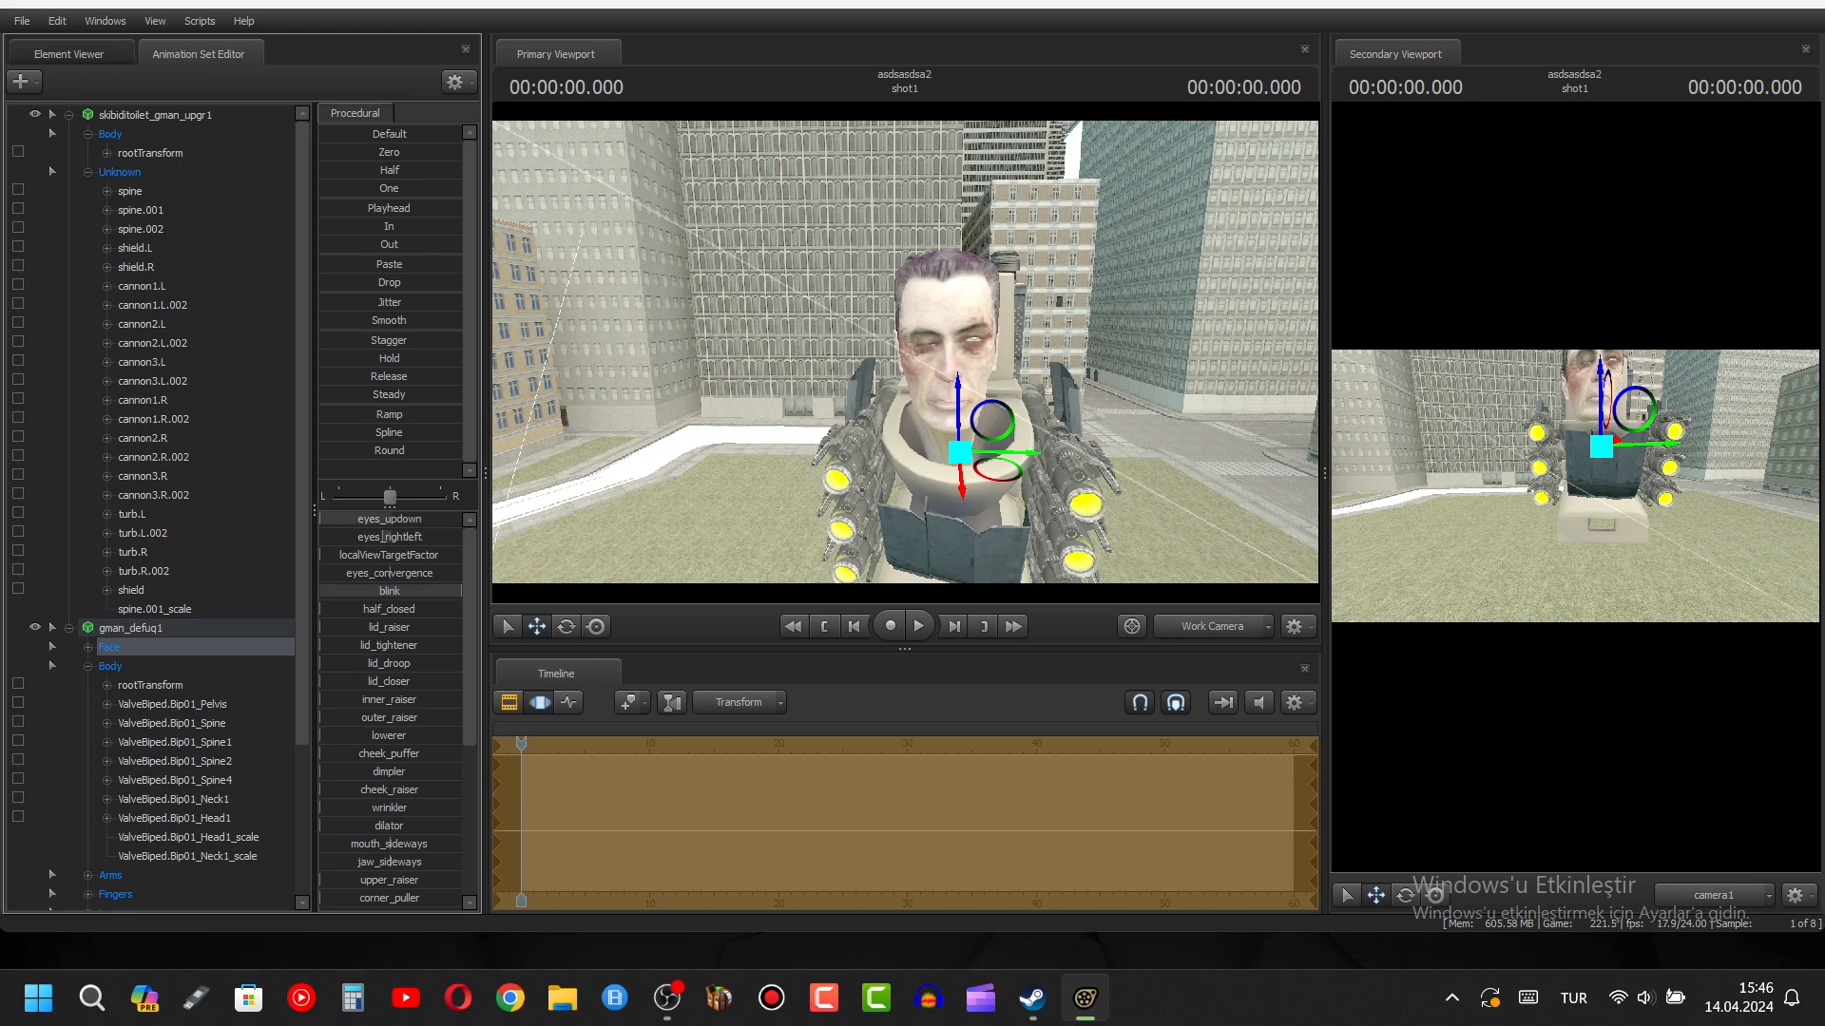
mouse_move(328, 520)
mouse_down()
mouse_move(391, 520)
mouse_move(366, 520)
mouse_up()
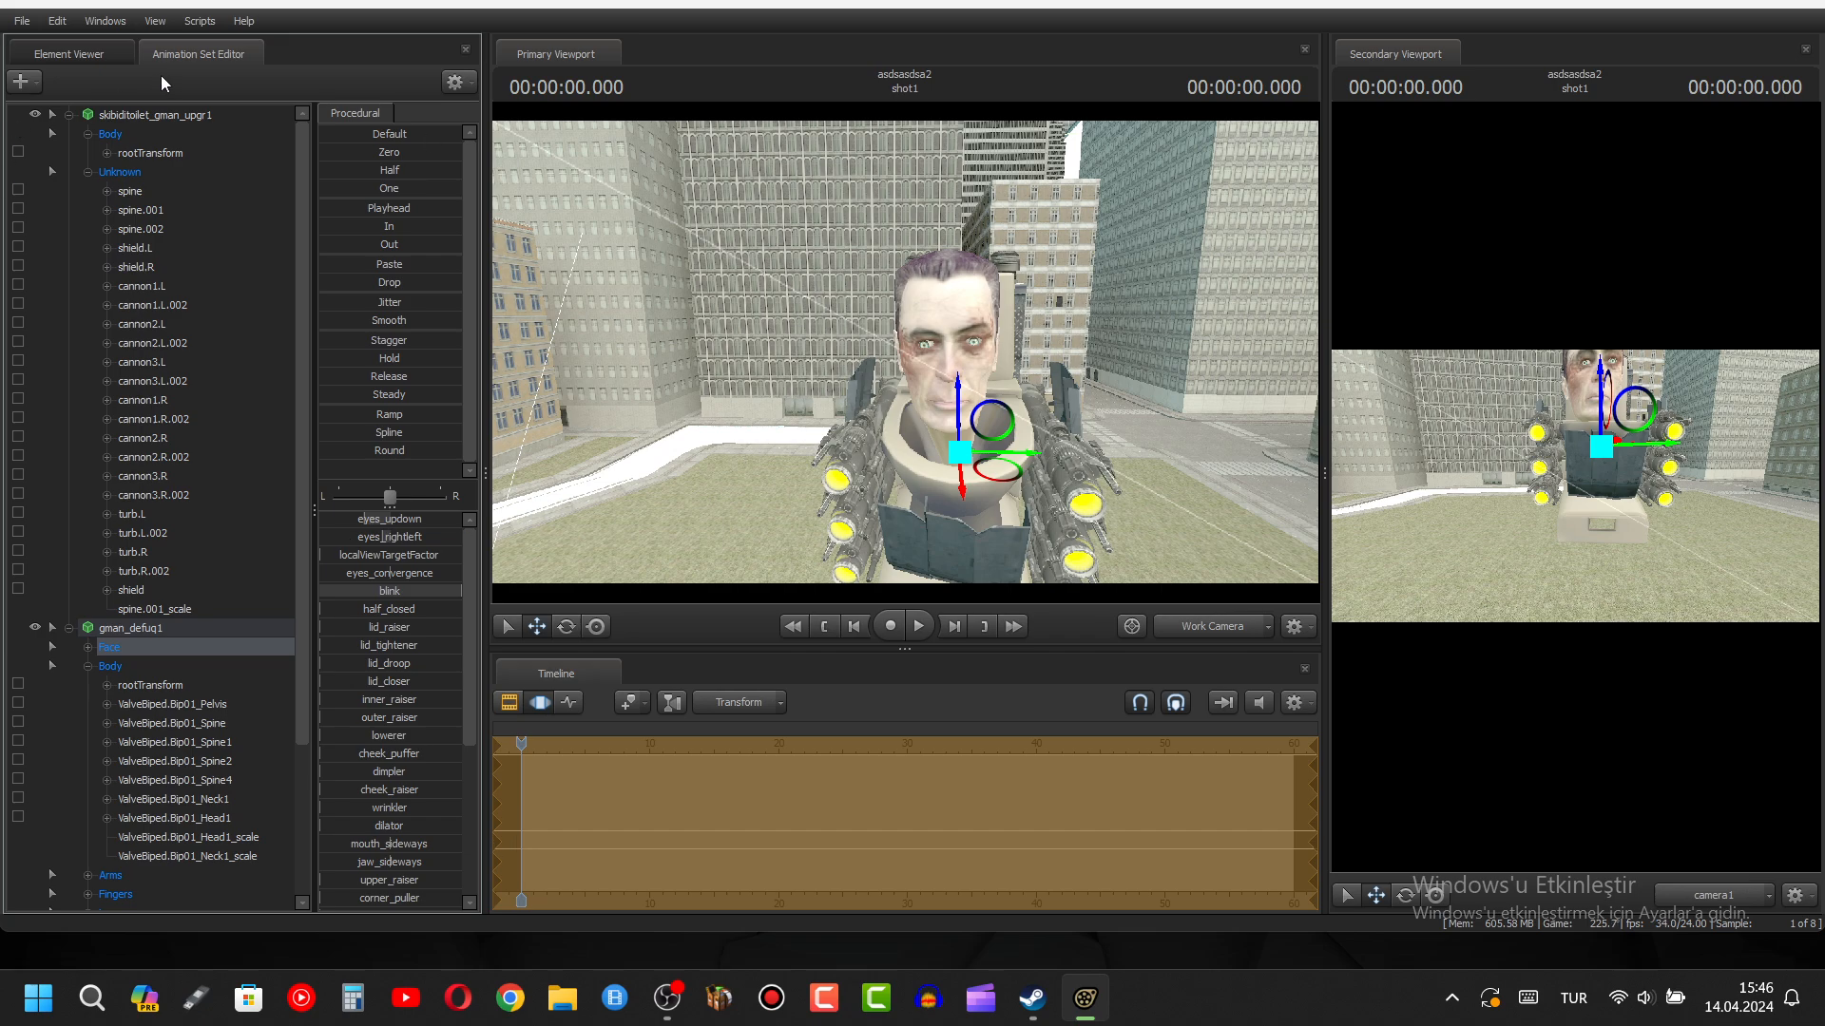
- Filter the model files by "head phones" and add headphones.mdl to the scene
mouse_move(173, 152)
mouse_down()
mouse_move(225, 698)
mouse_move(156, 154)
mouse_up()
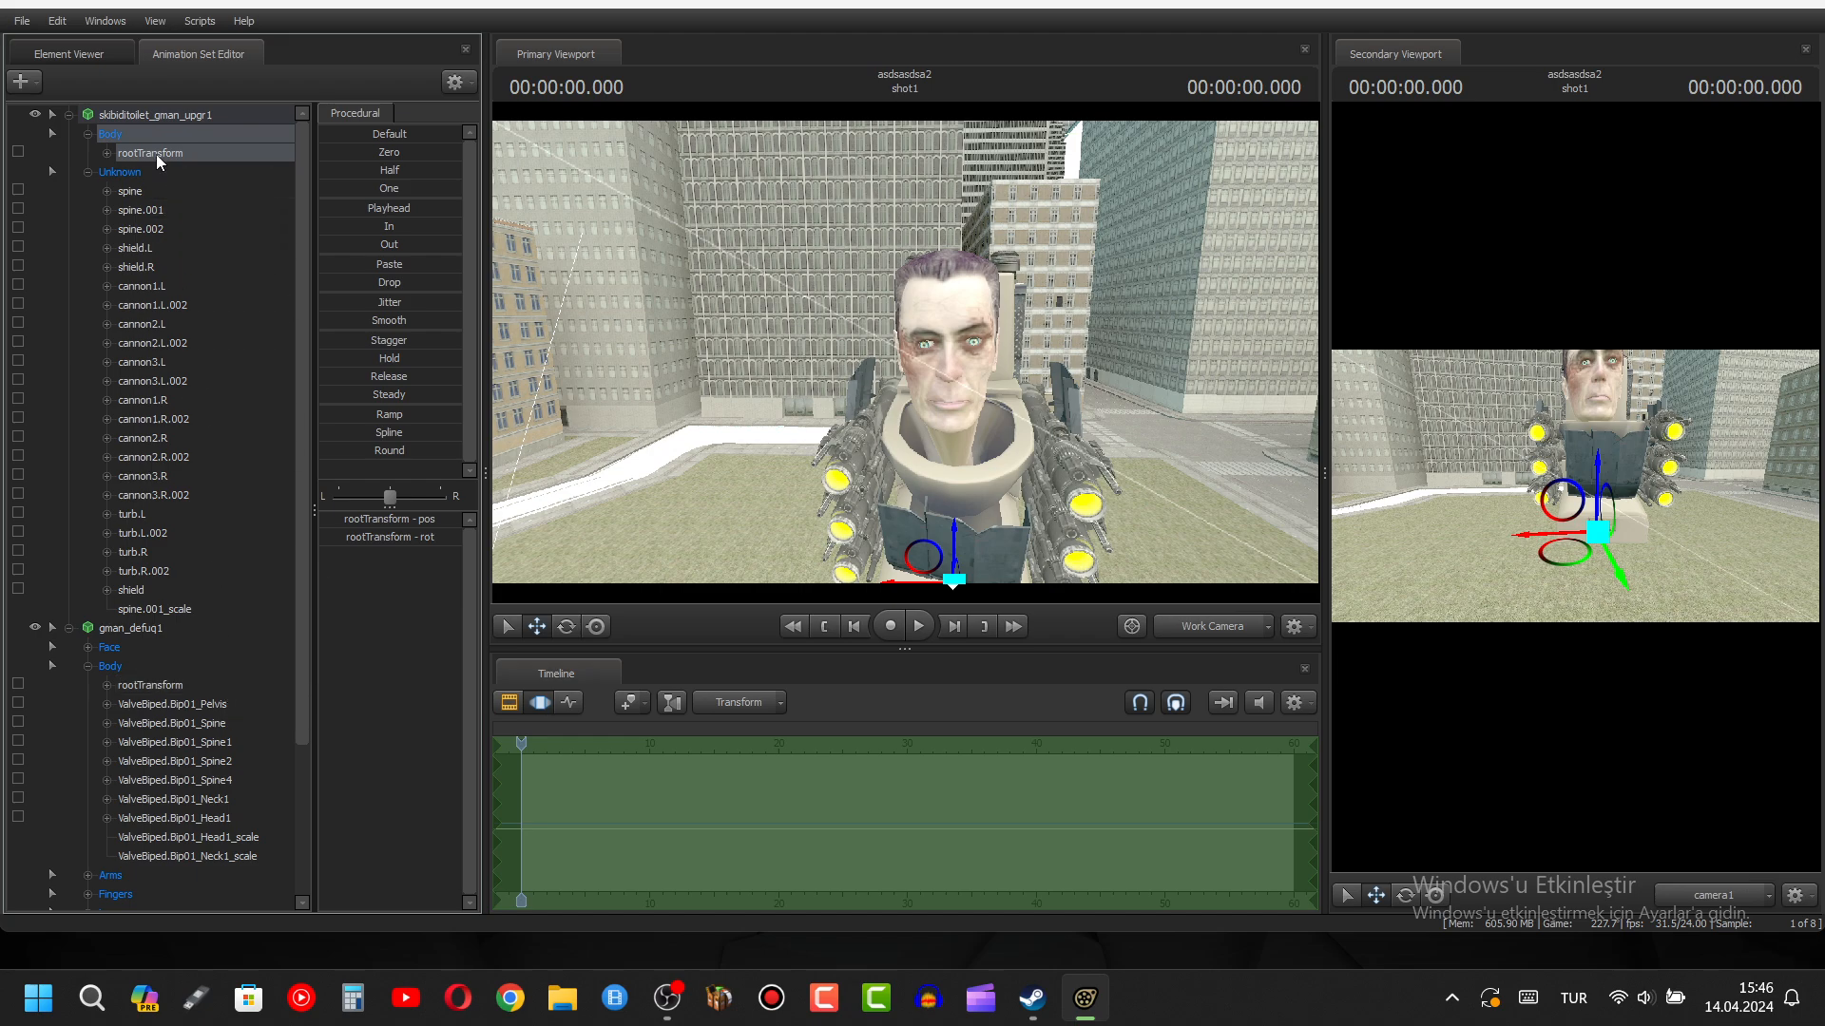
right_click(35, 116)
click(230, 145)
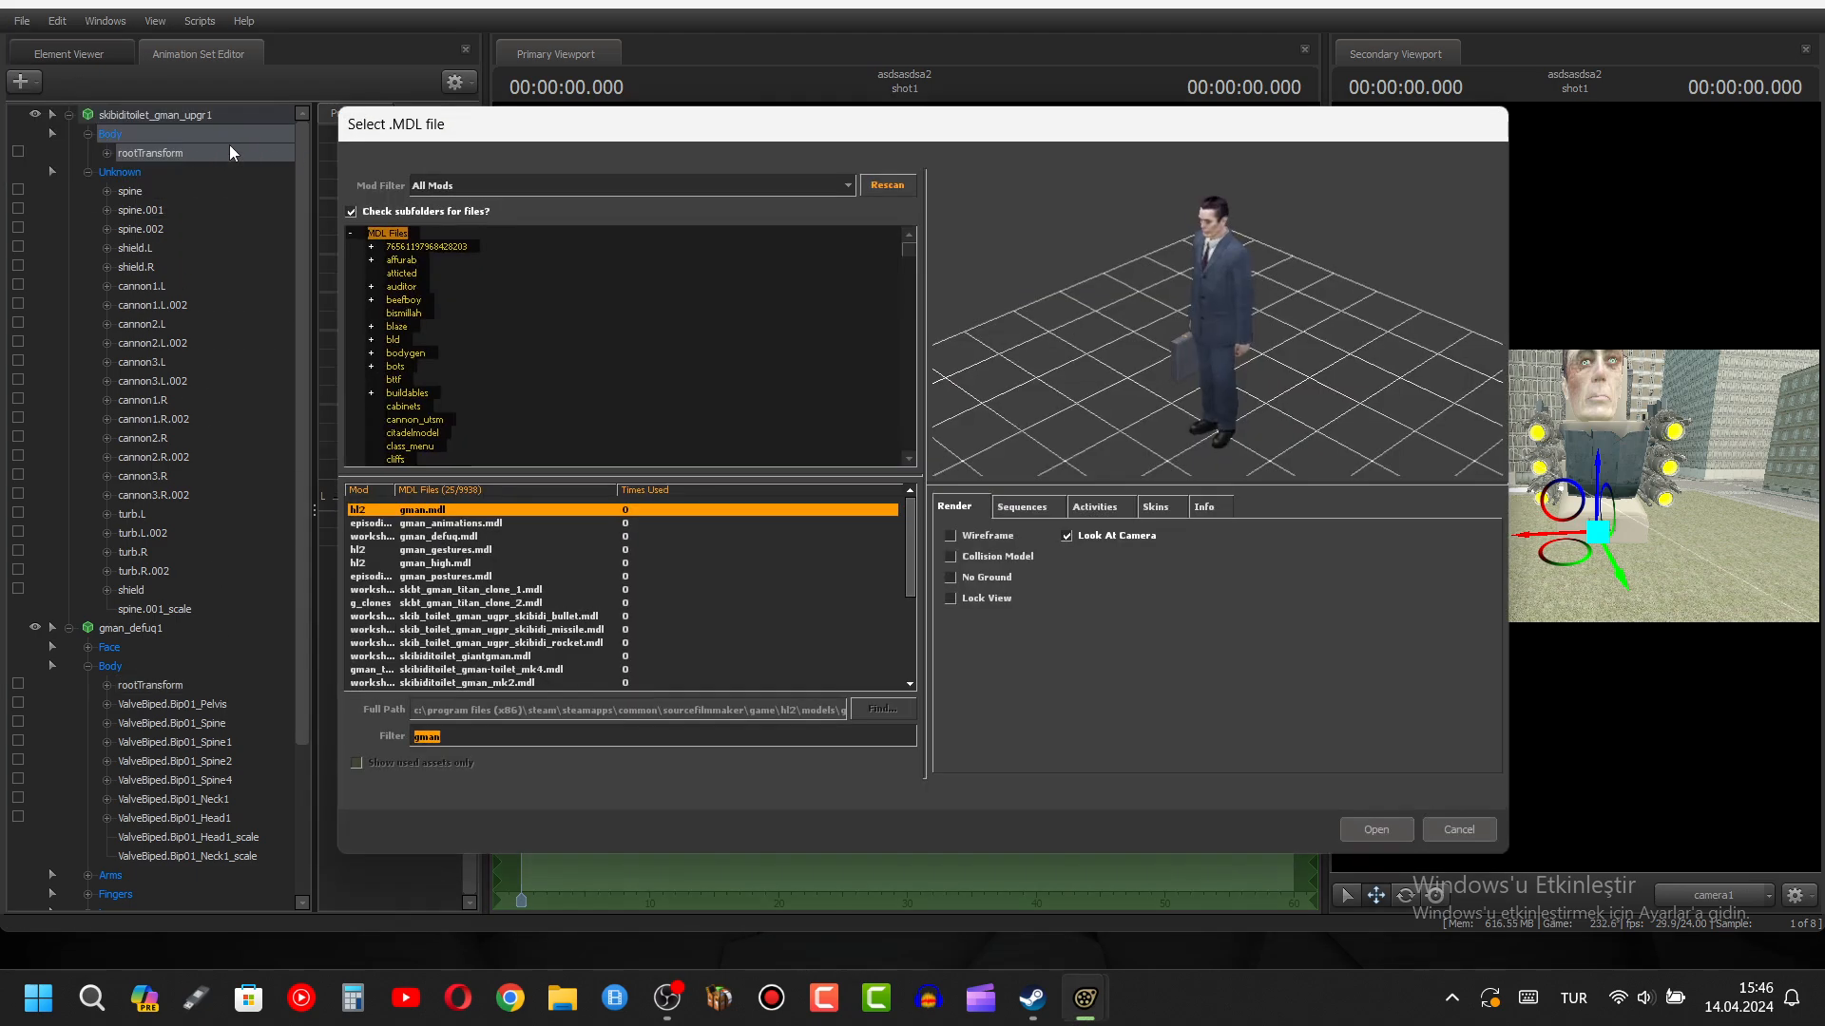
text(head)
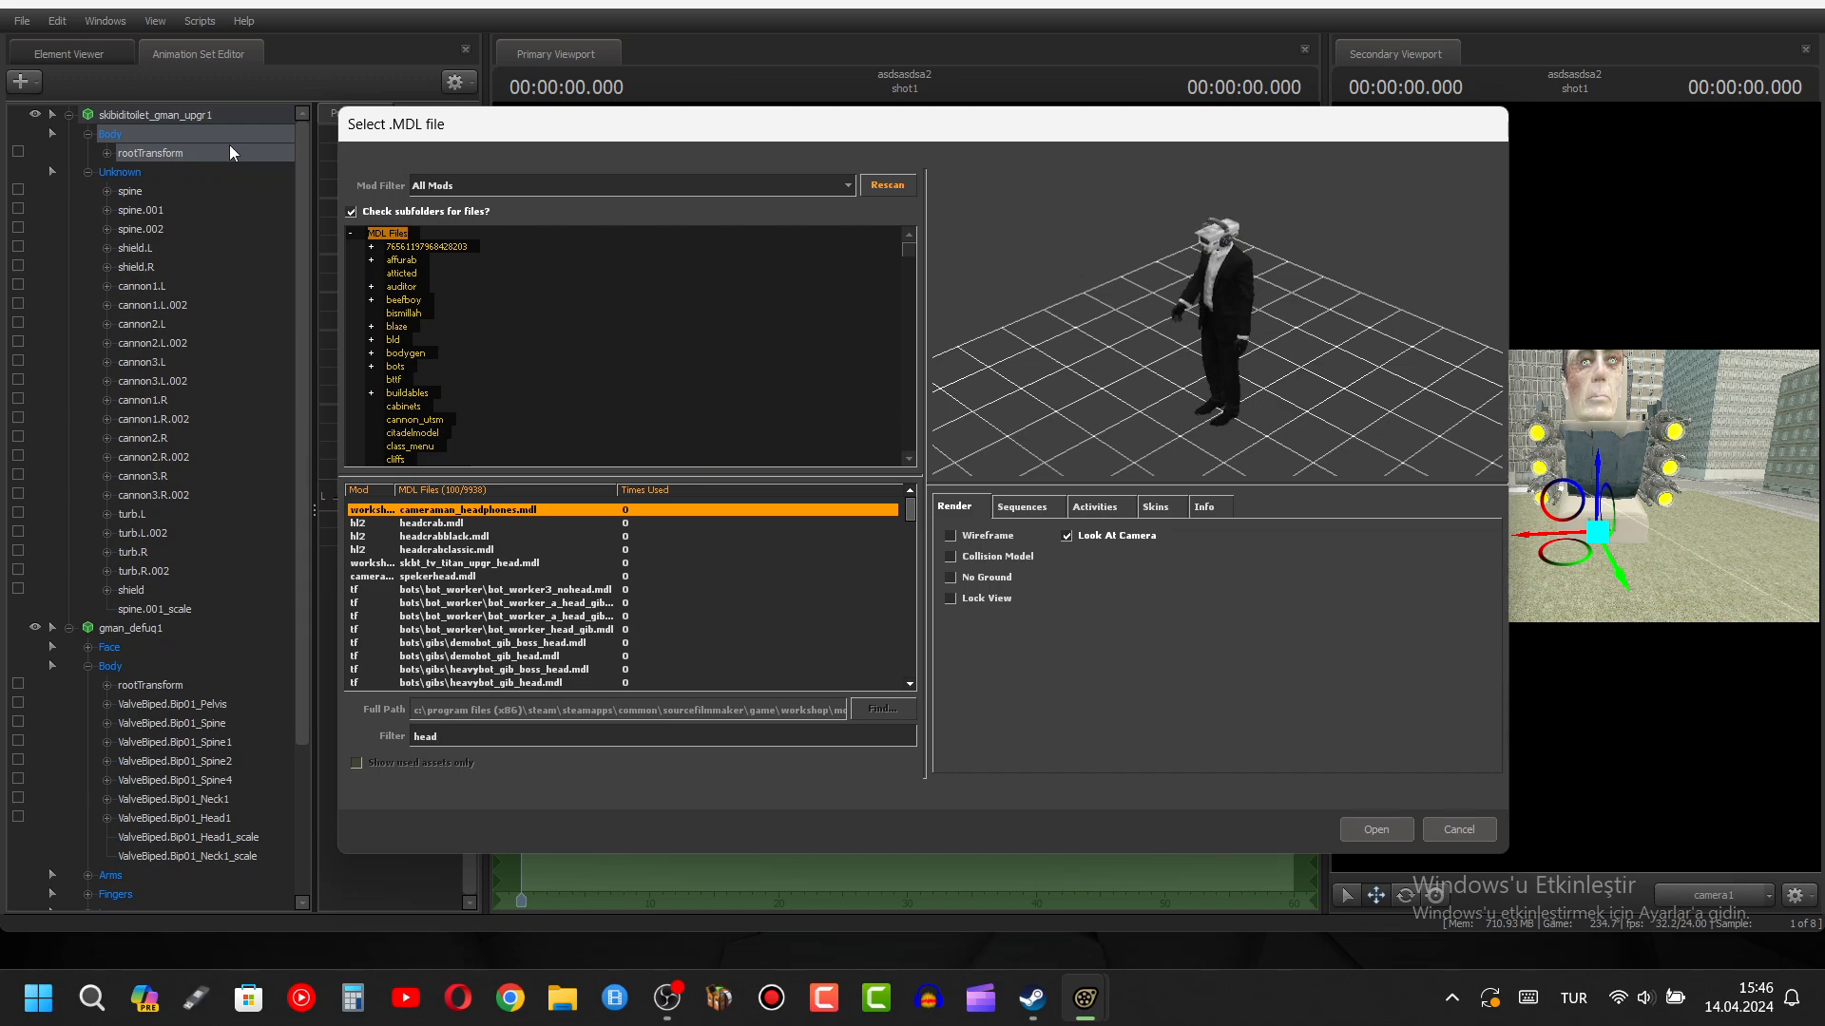
text( p)
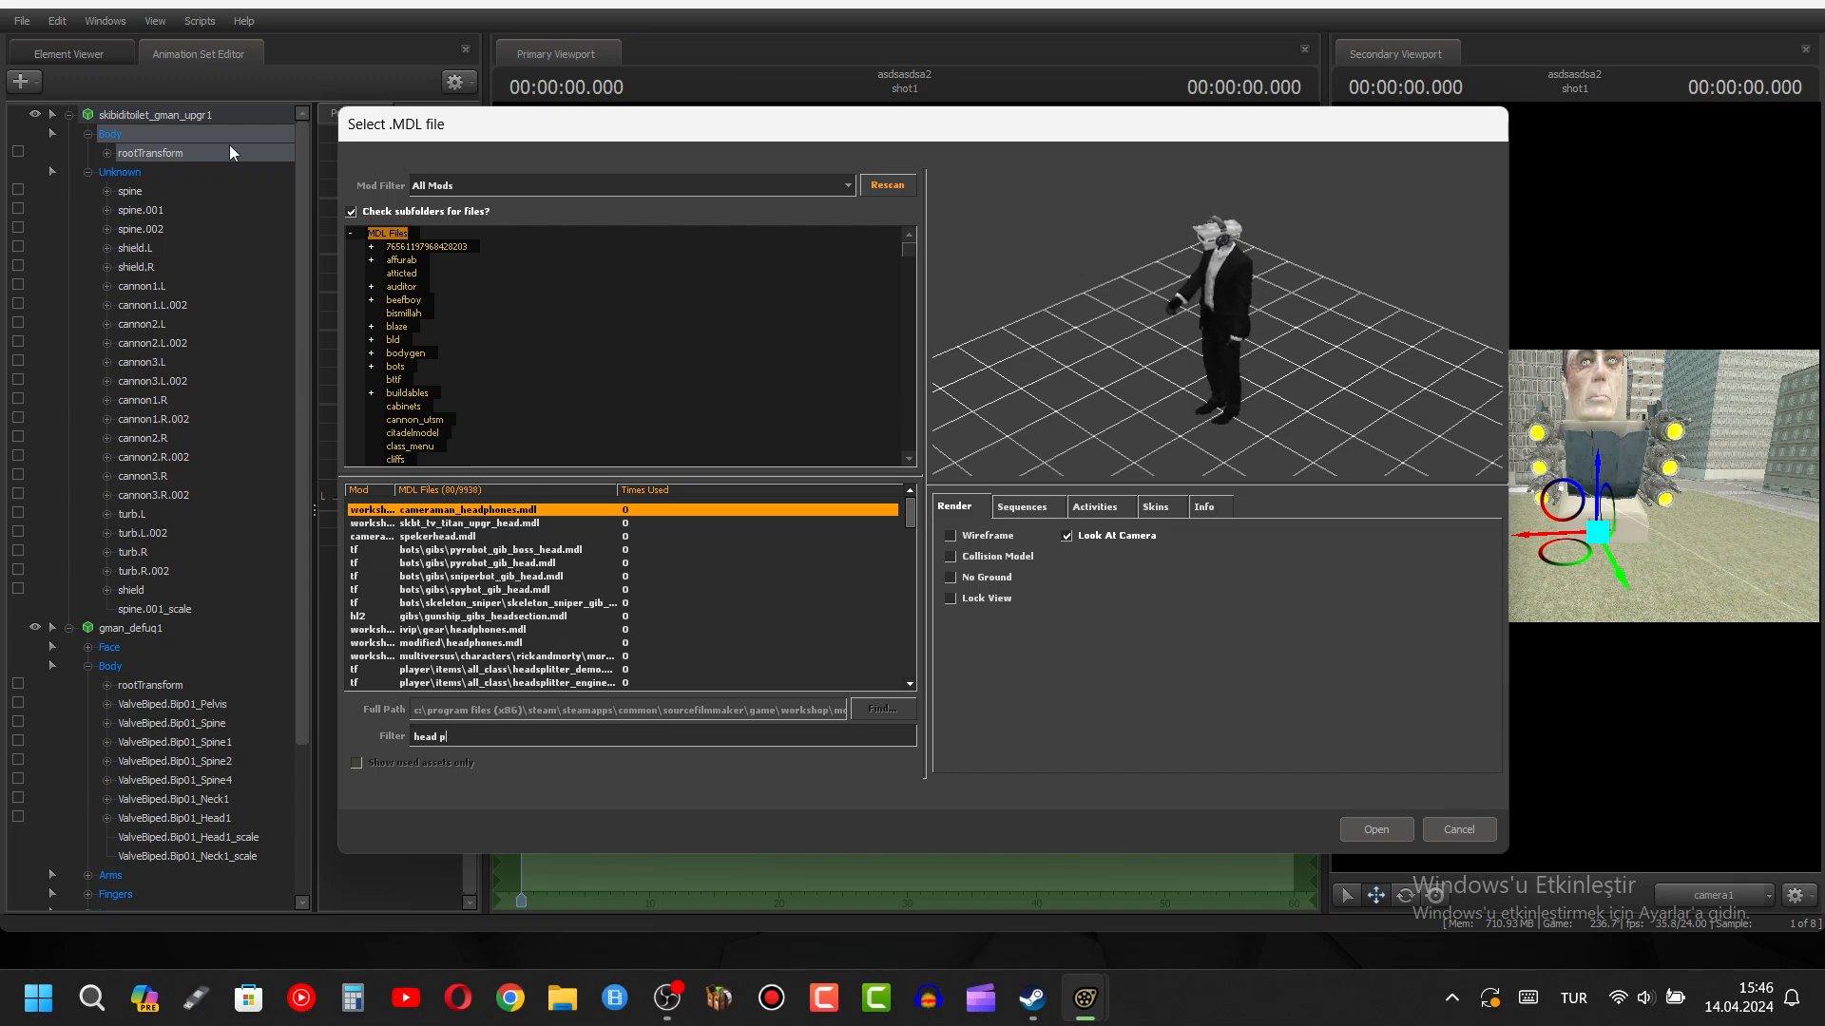
text(hones)
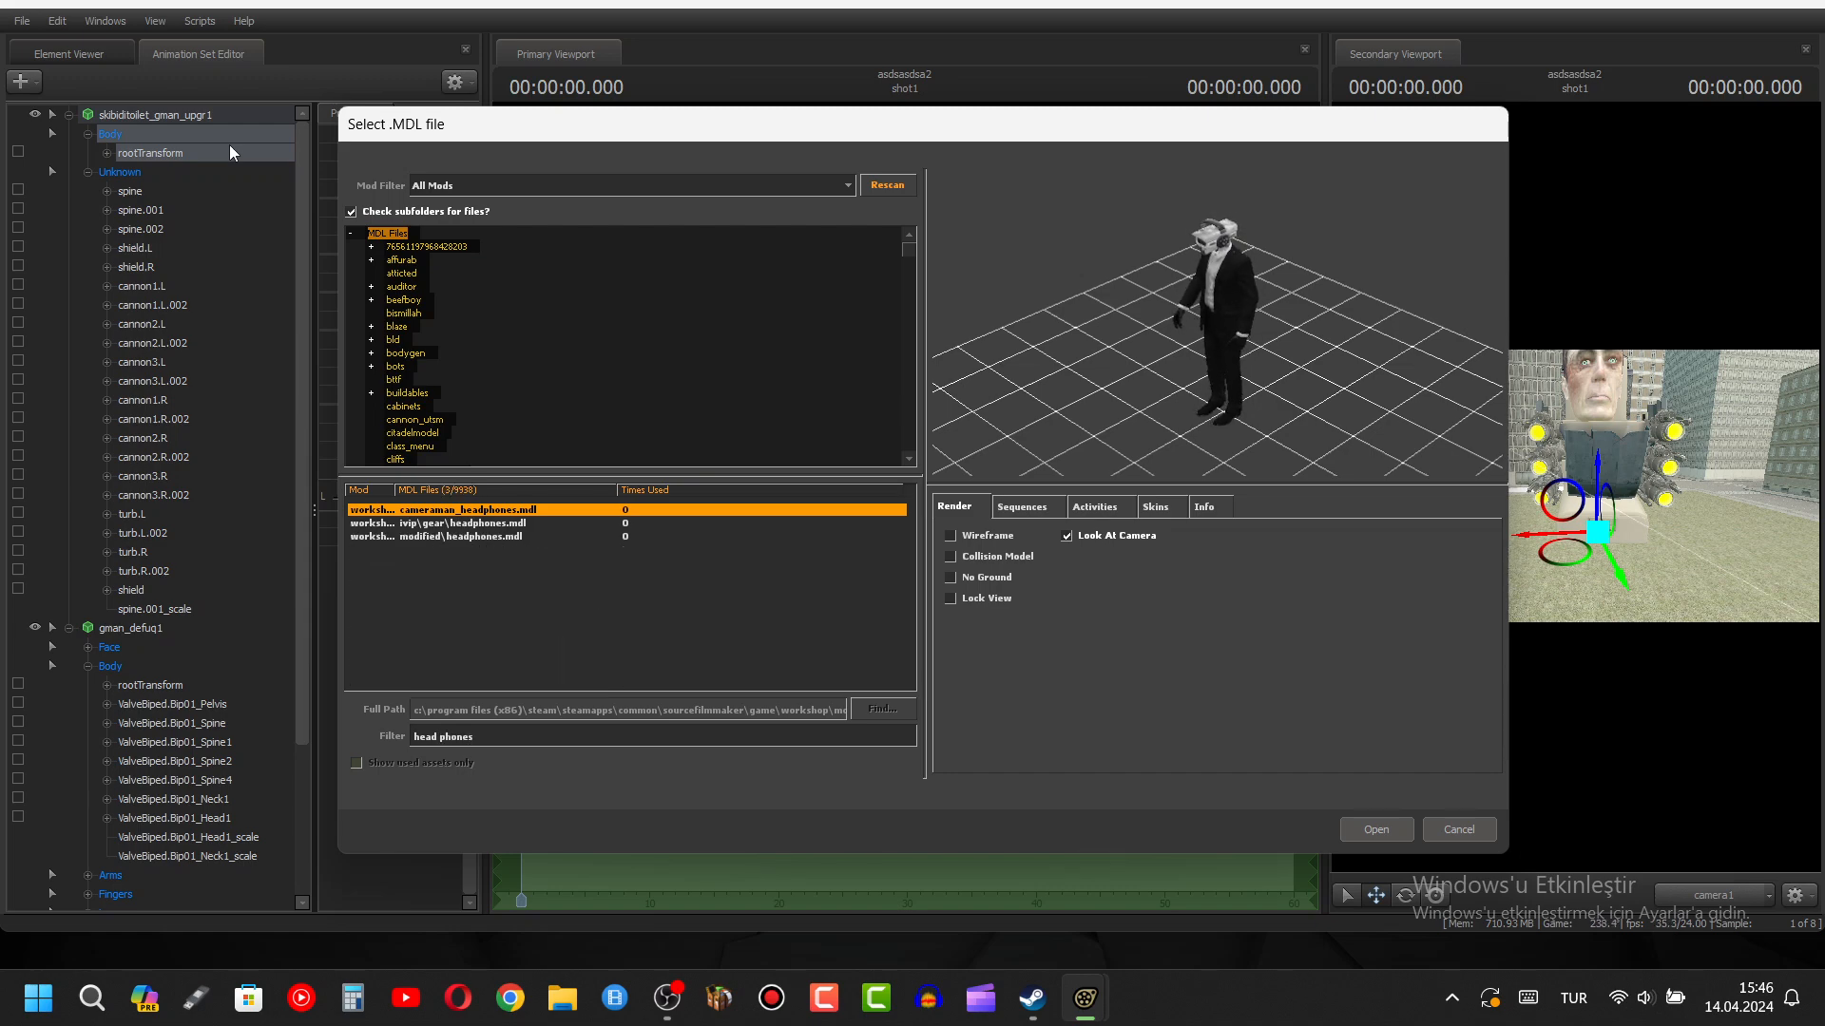
key(Down)
key(Return)
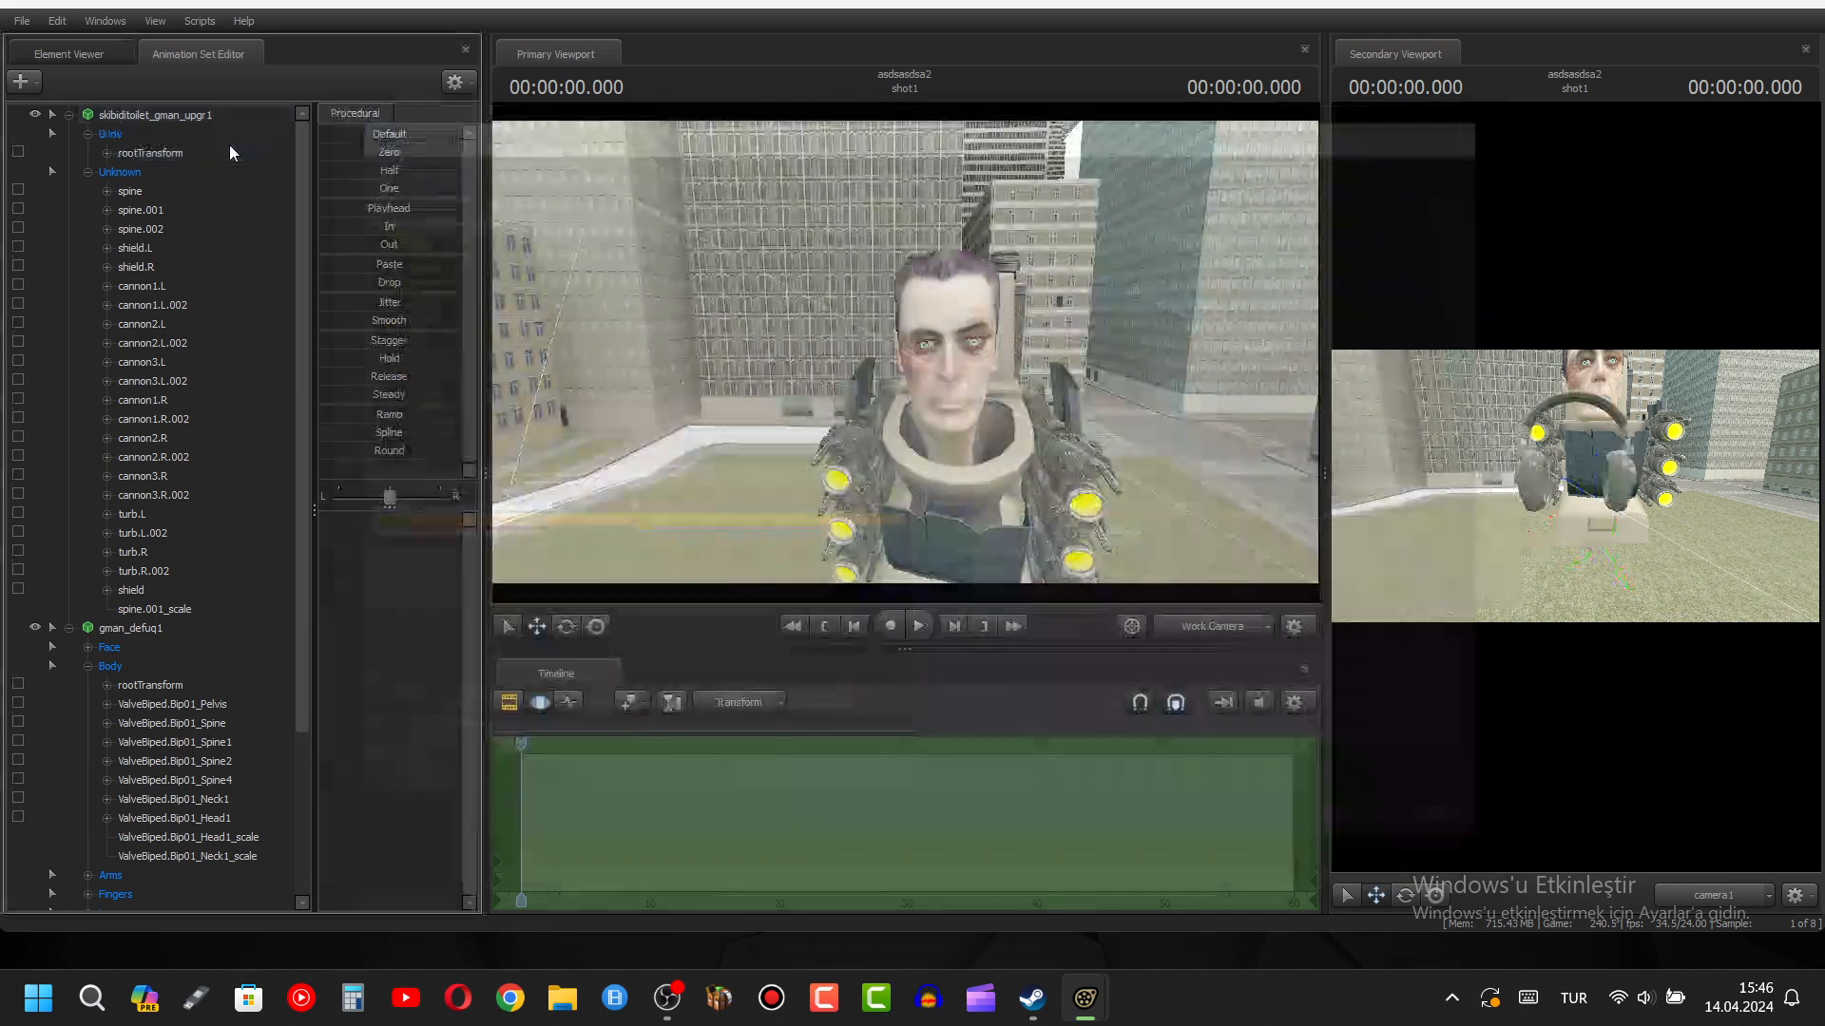
- Move the headphones model from the ground onto the top of the G-Man head
drag(855, 418, 913, 432)
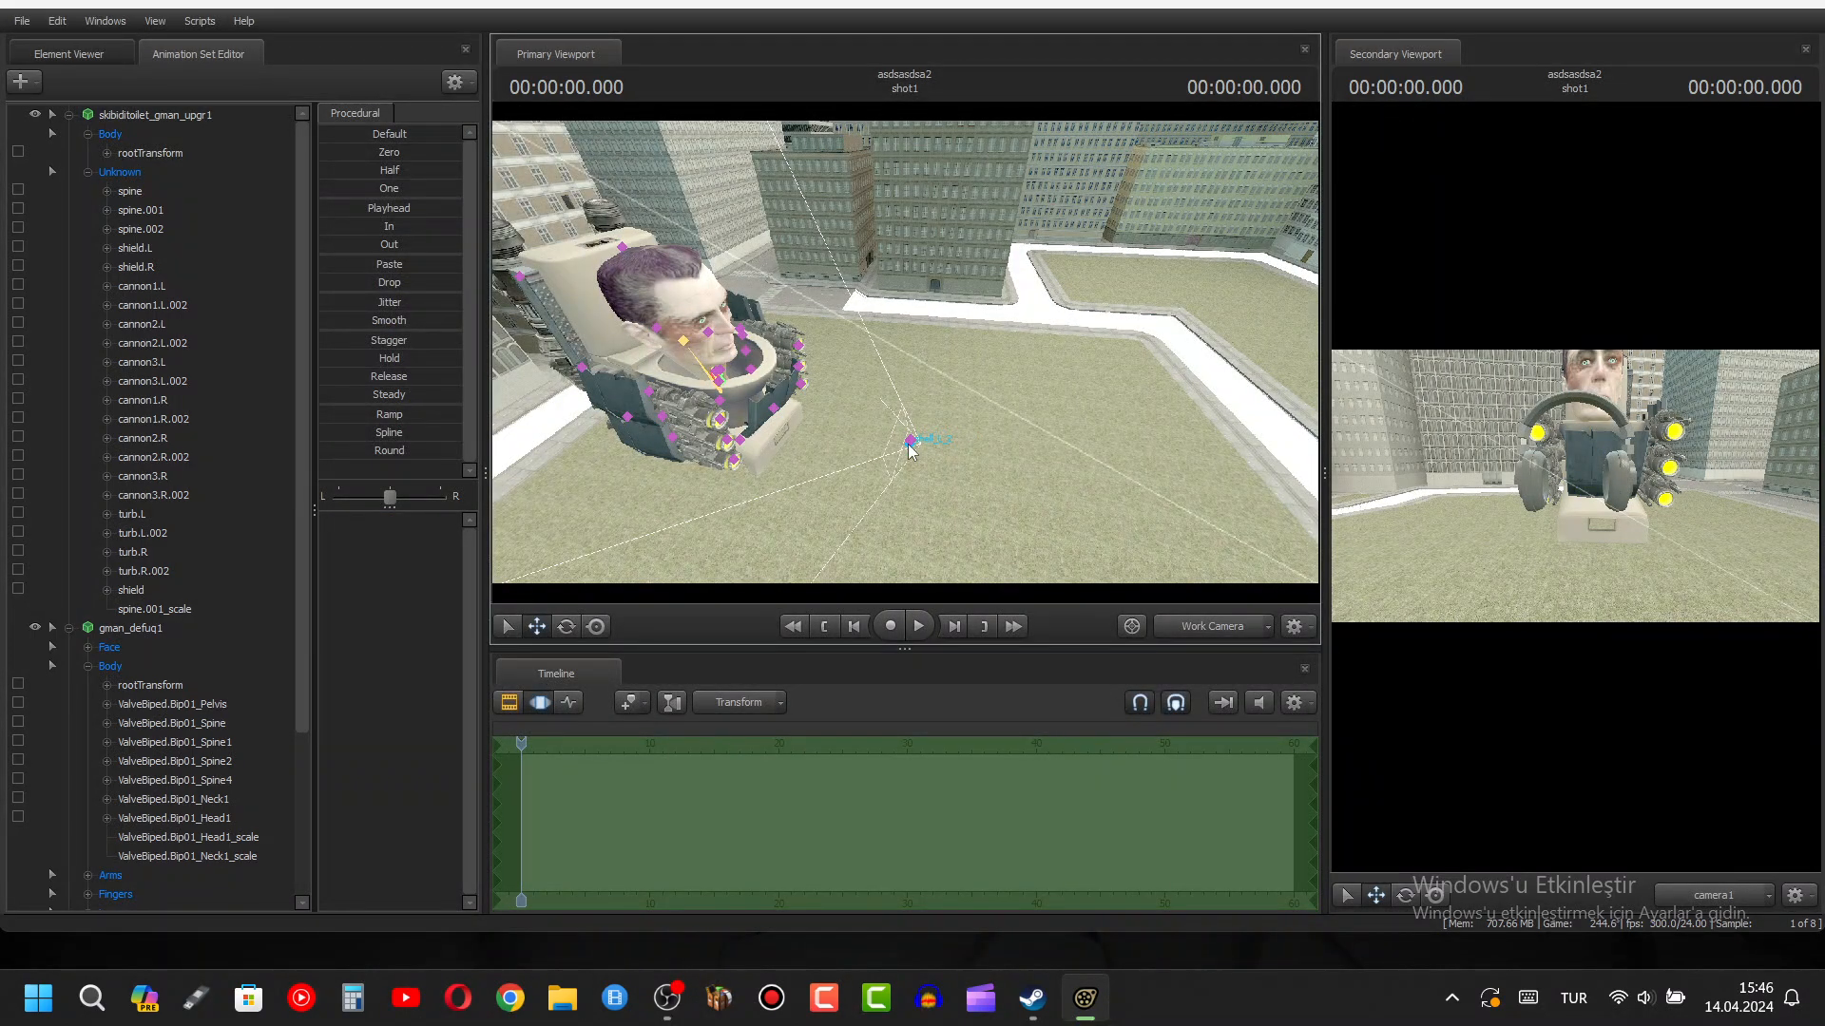
ctrl+click(907, 443)
drag(909, 442, 675, 283)
- Add a scale control to the headphones1 rootTransform and select it
scroll(209, 827, down, 5)
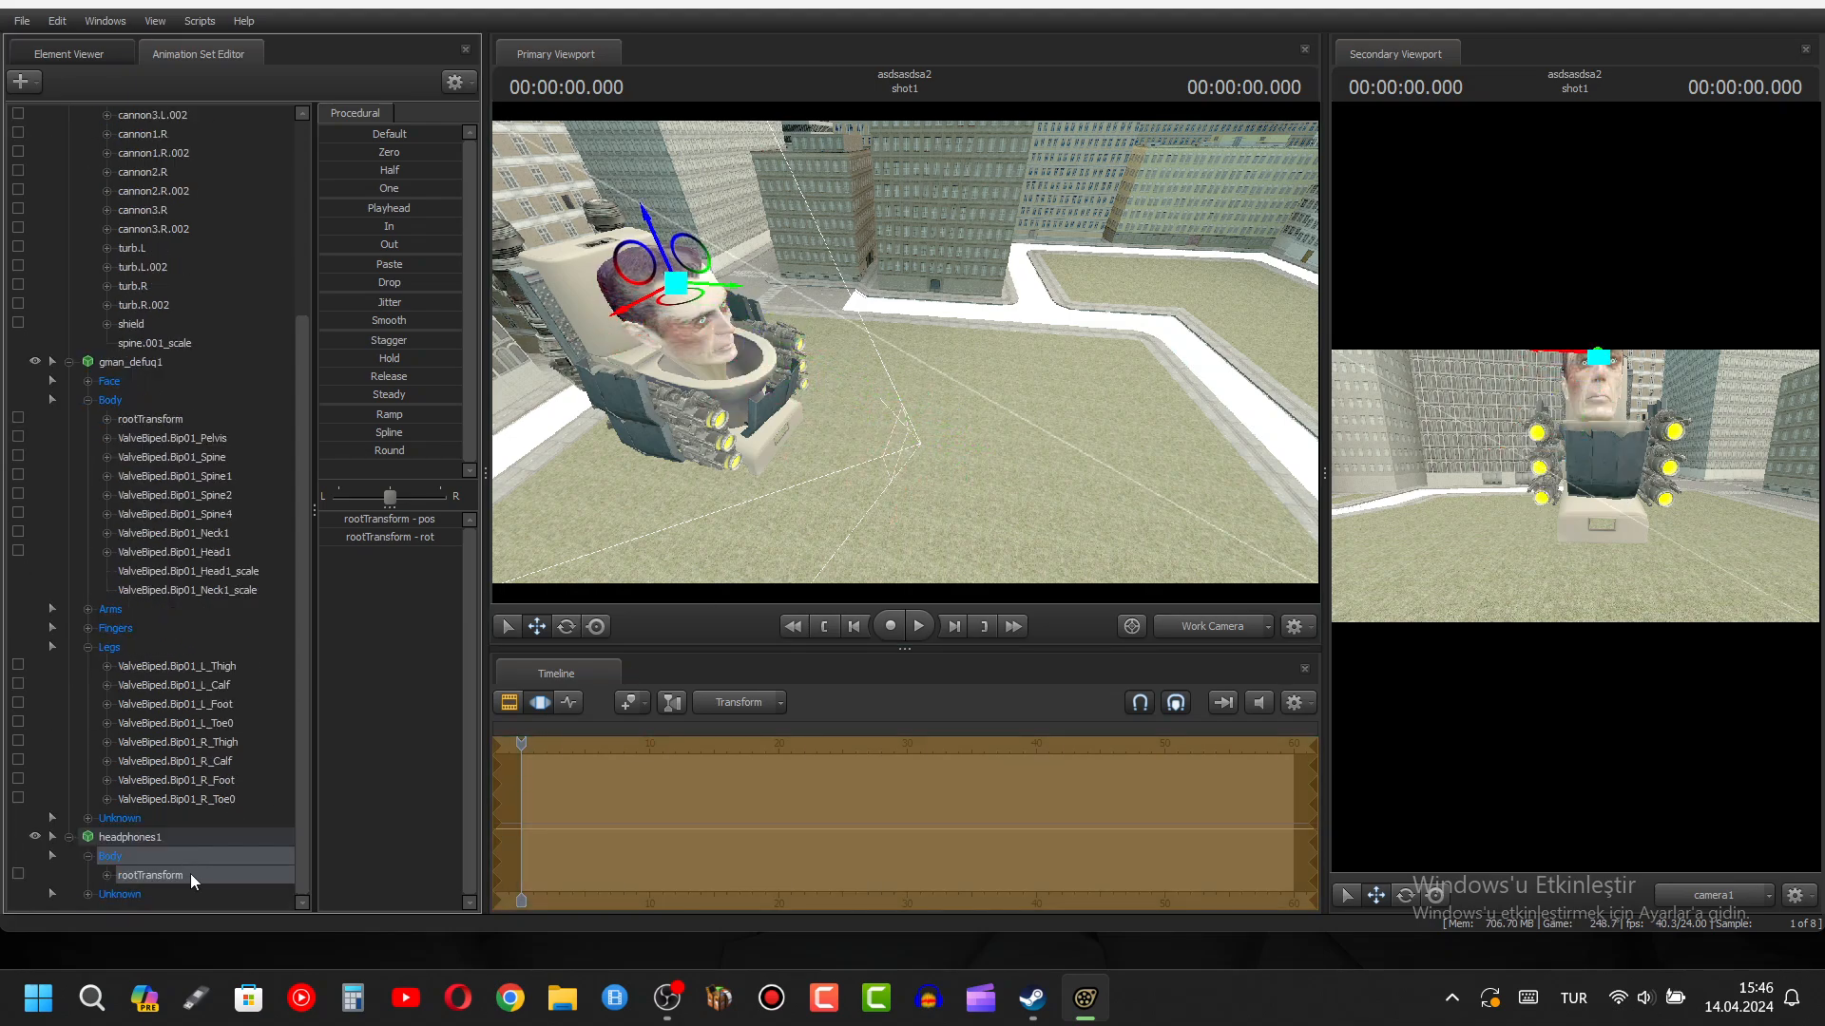
right_click(190, 875)
click(252, 744)
click(208, 891)
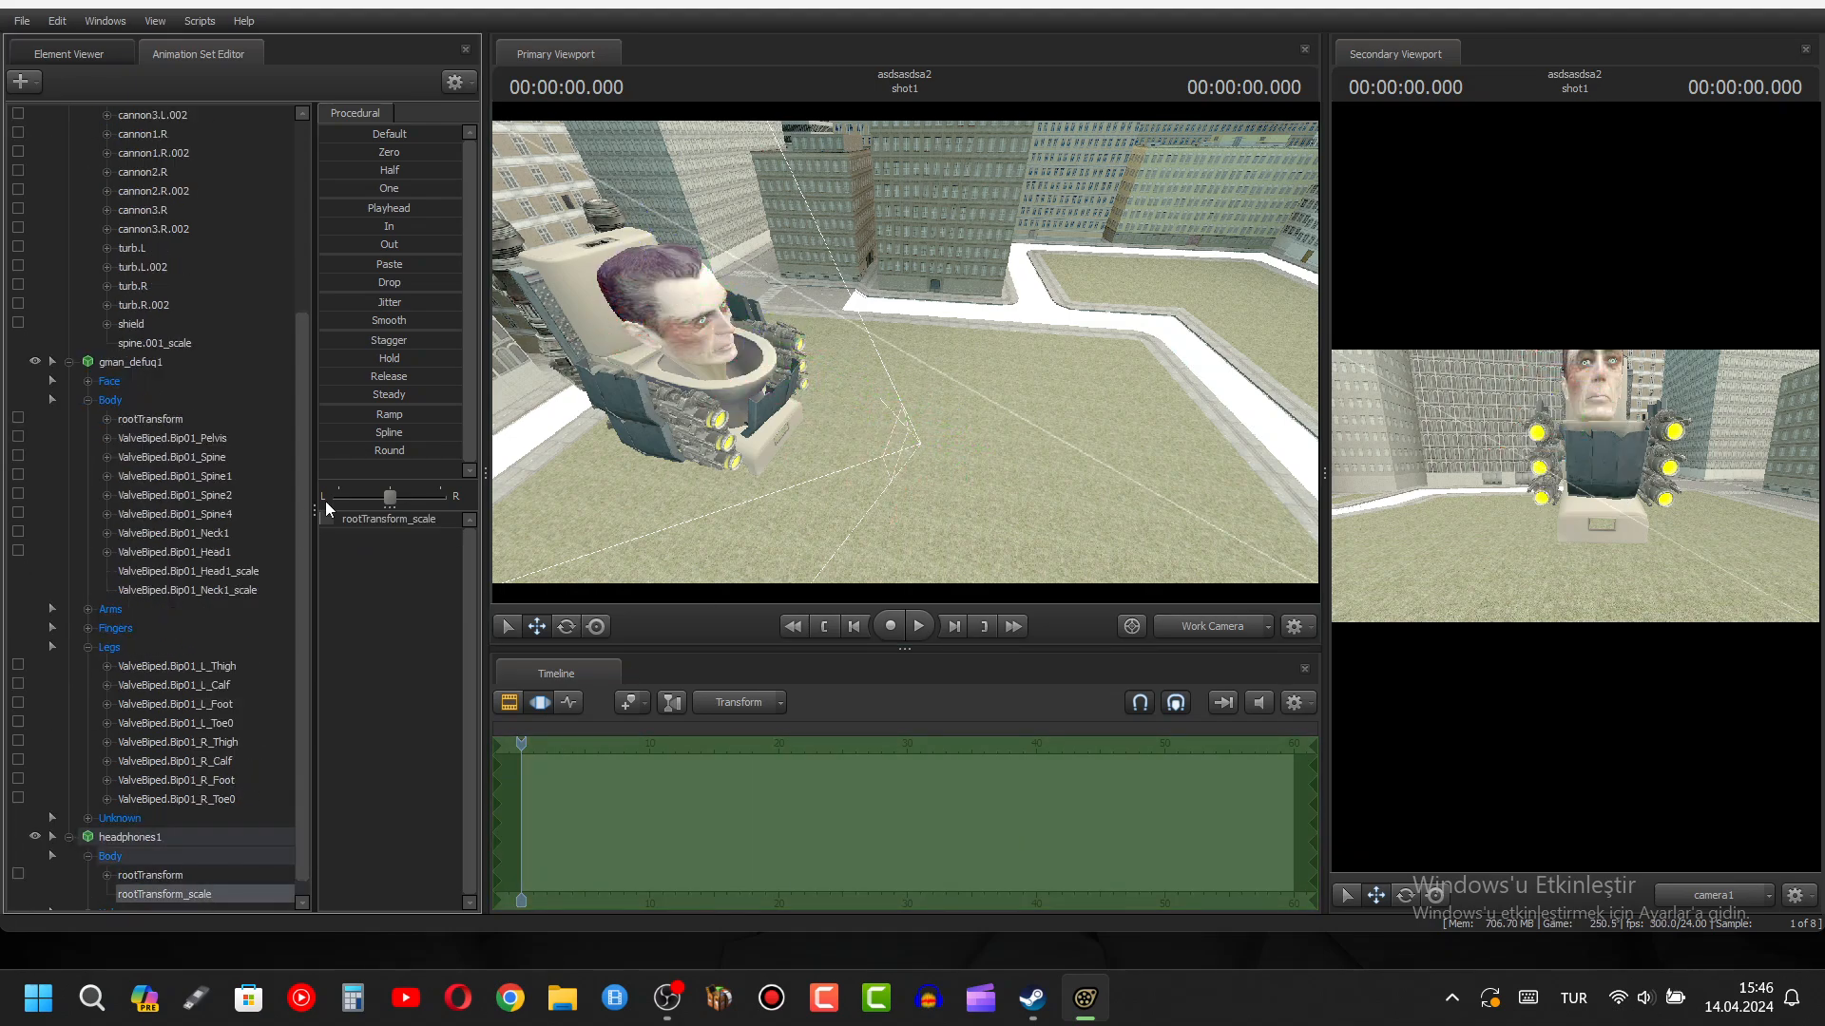
- Adjust the position of the headphones1 rootTransform on the head, checking it from the front and the side
drag(582, 554, 581, 554)
key(d)
key(w)
key(s)
click(184, 873)
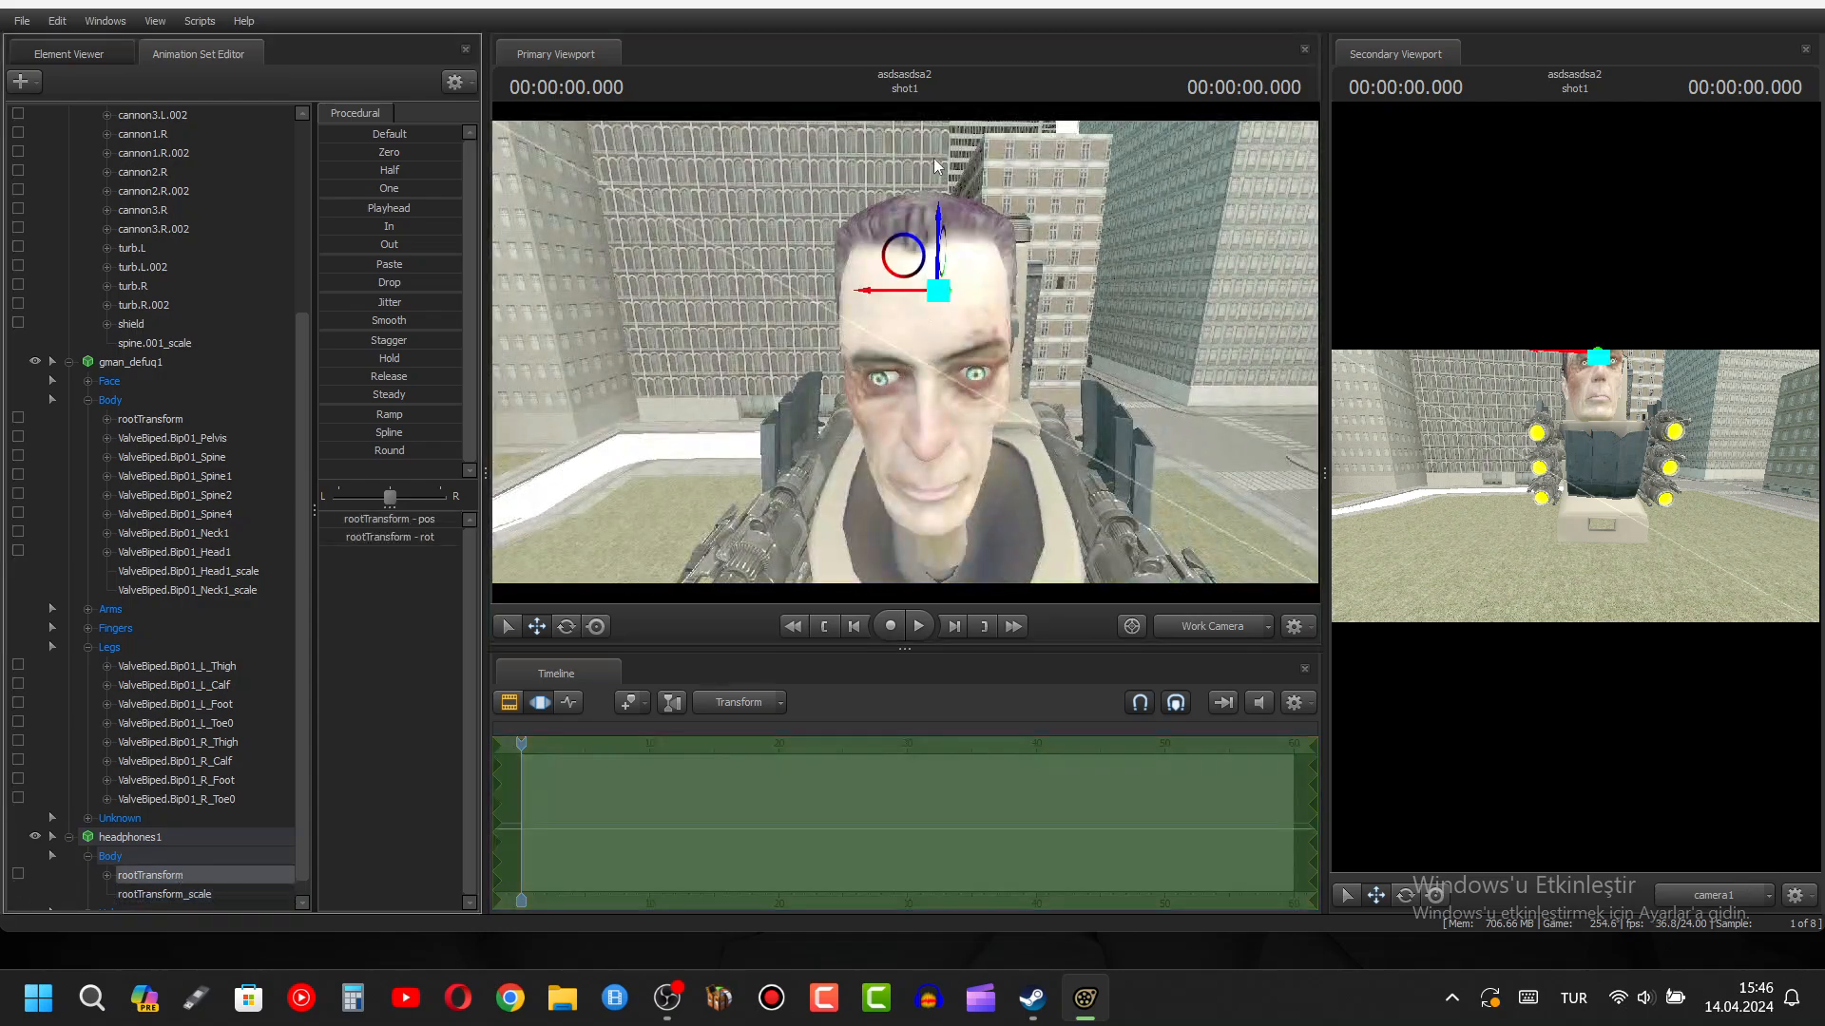
drag(937, 285, 924, 196)
drag(924, 437, 925, 438)
key(a)
drag(940, 308, 939, 391)
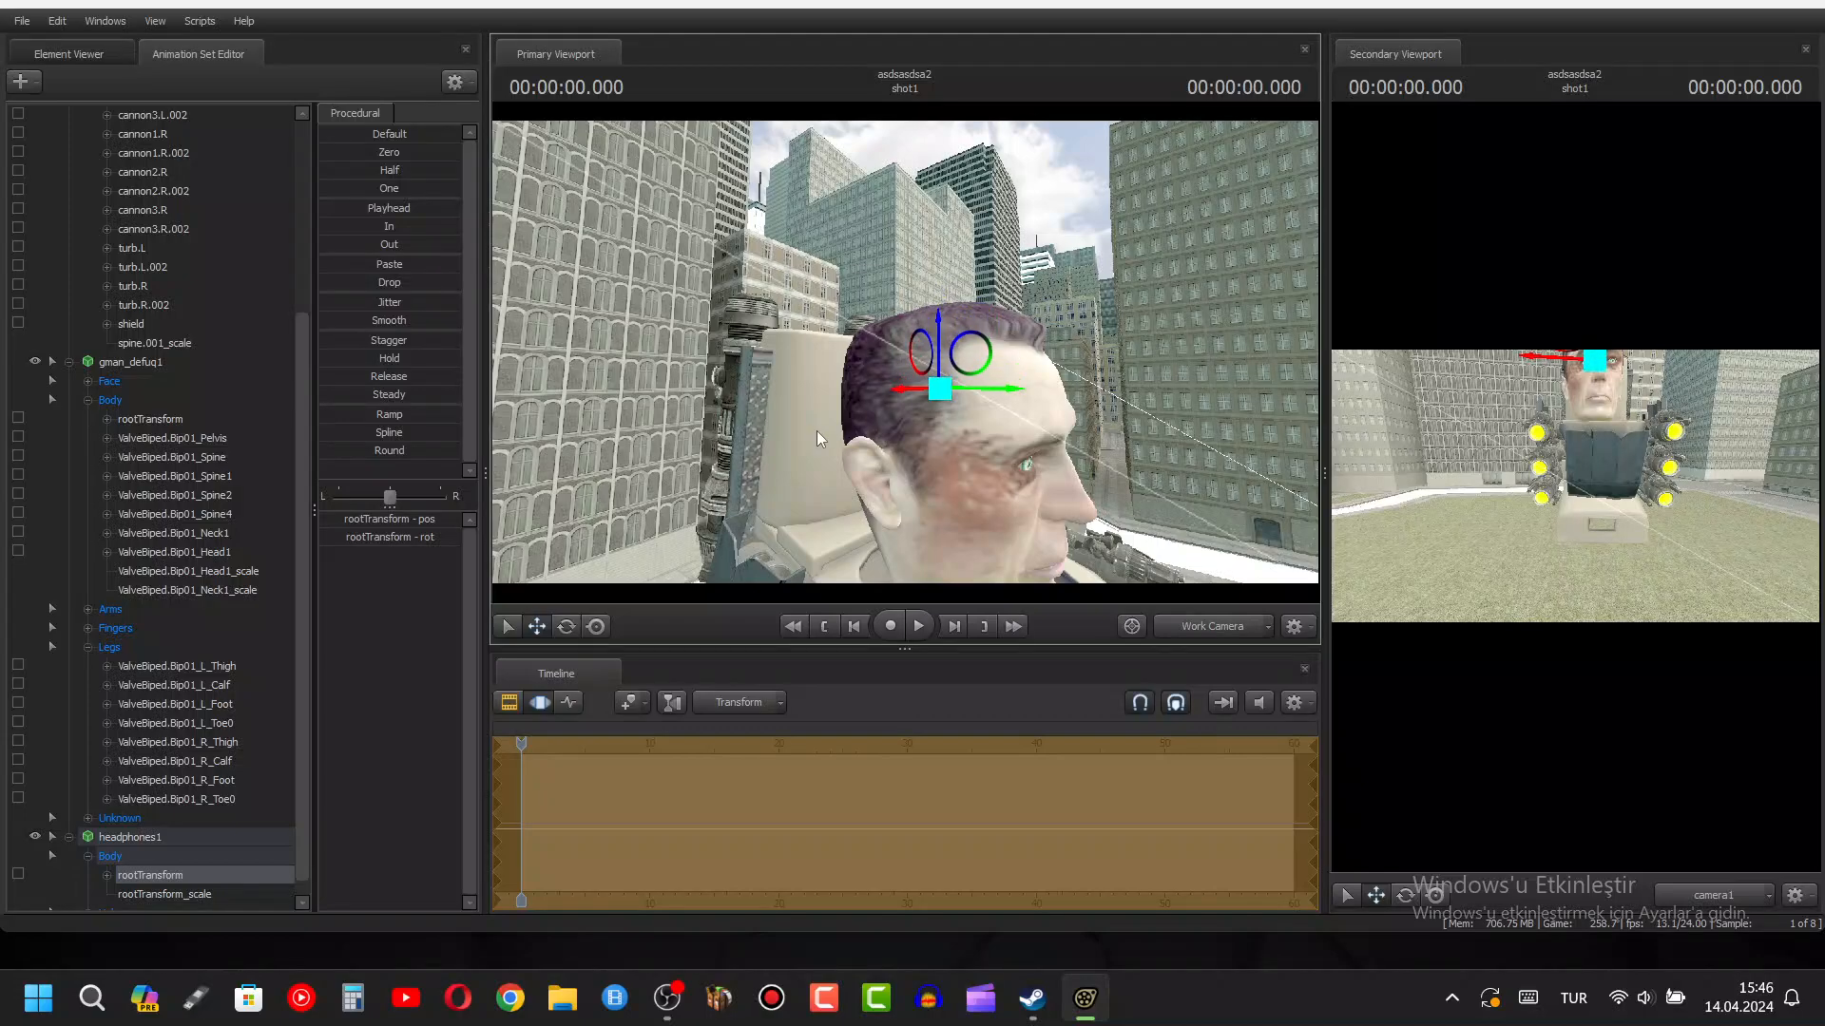
- Accept the 0 to 10 range for rootTransform_scale and enlarge the headphones to fit around the head
click(181, 896)
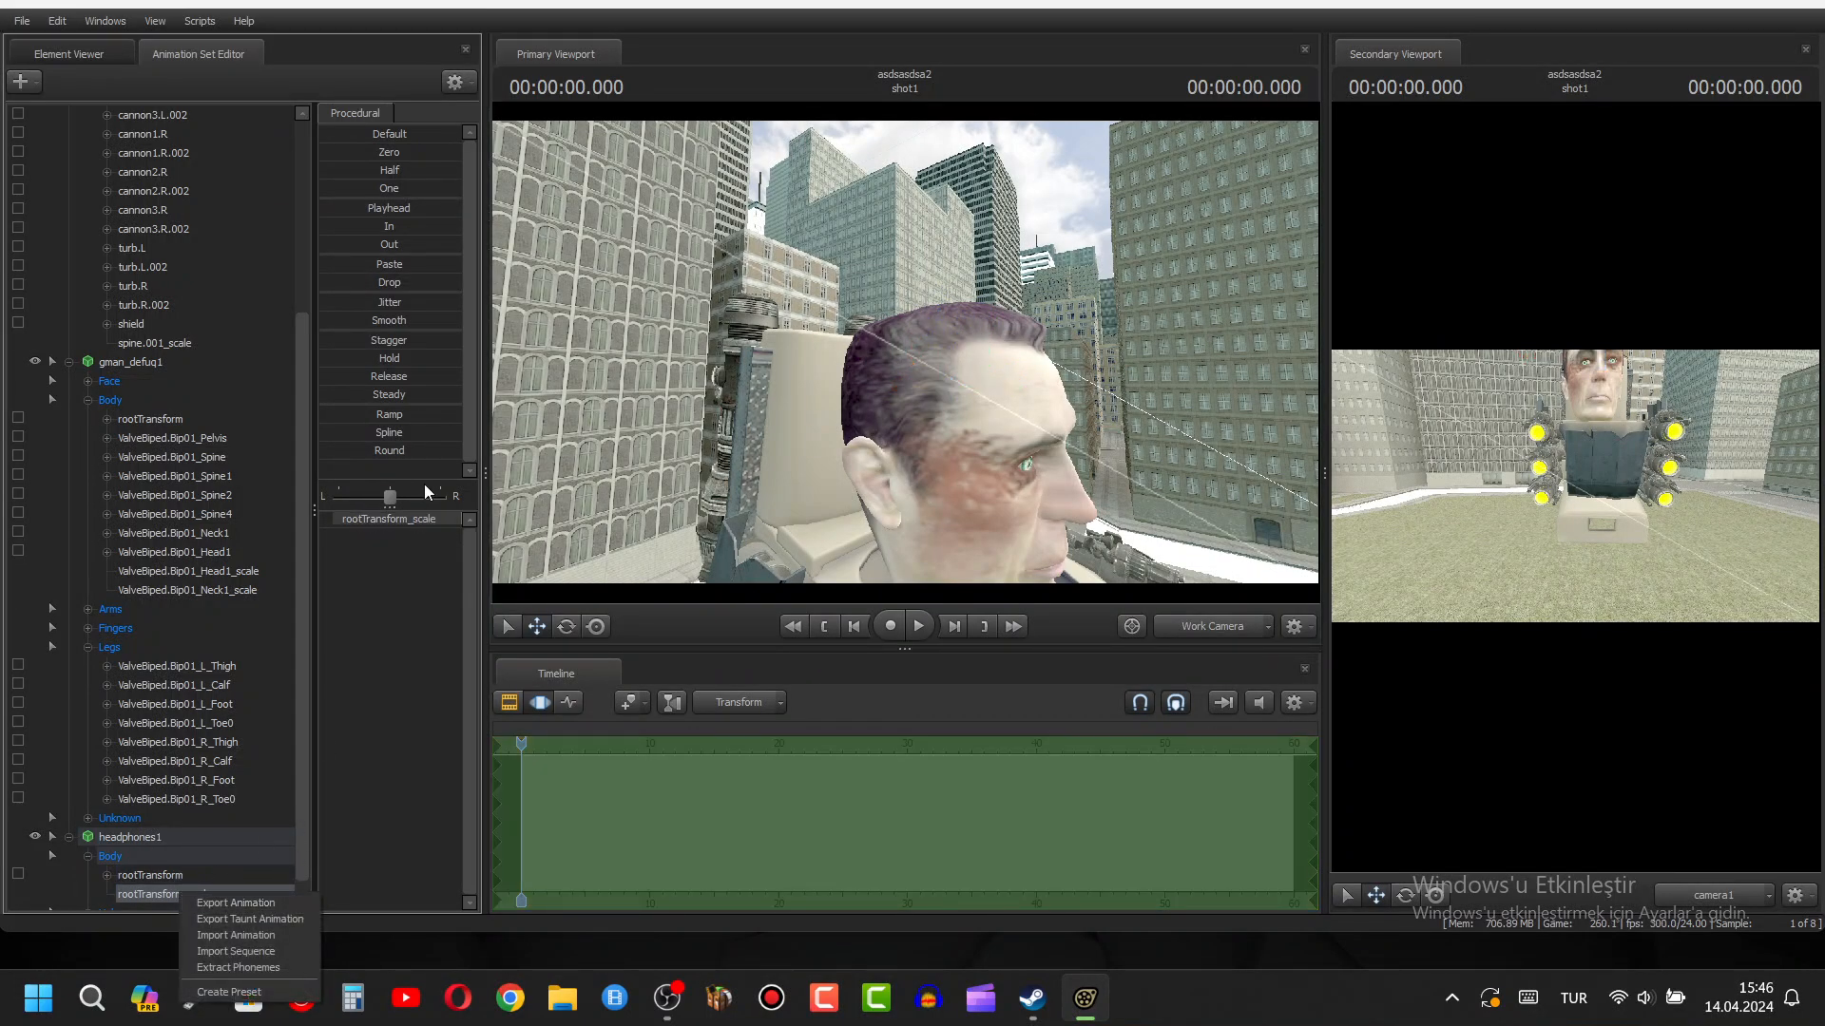
right_click(397, 521)
click(447, 540)
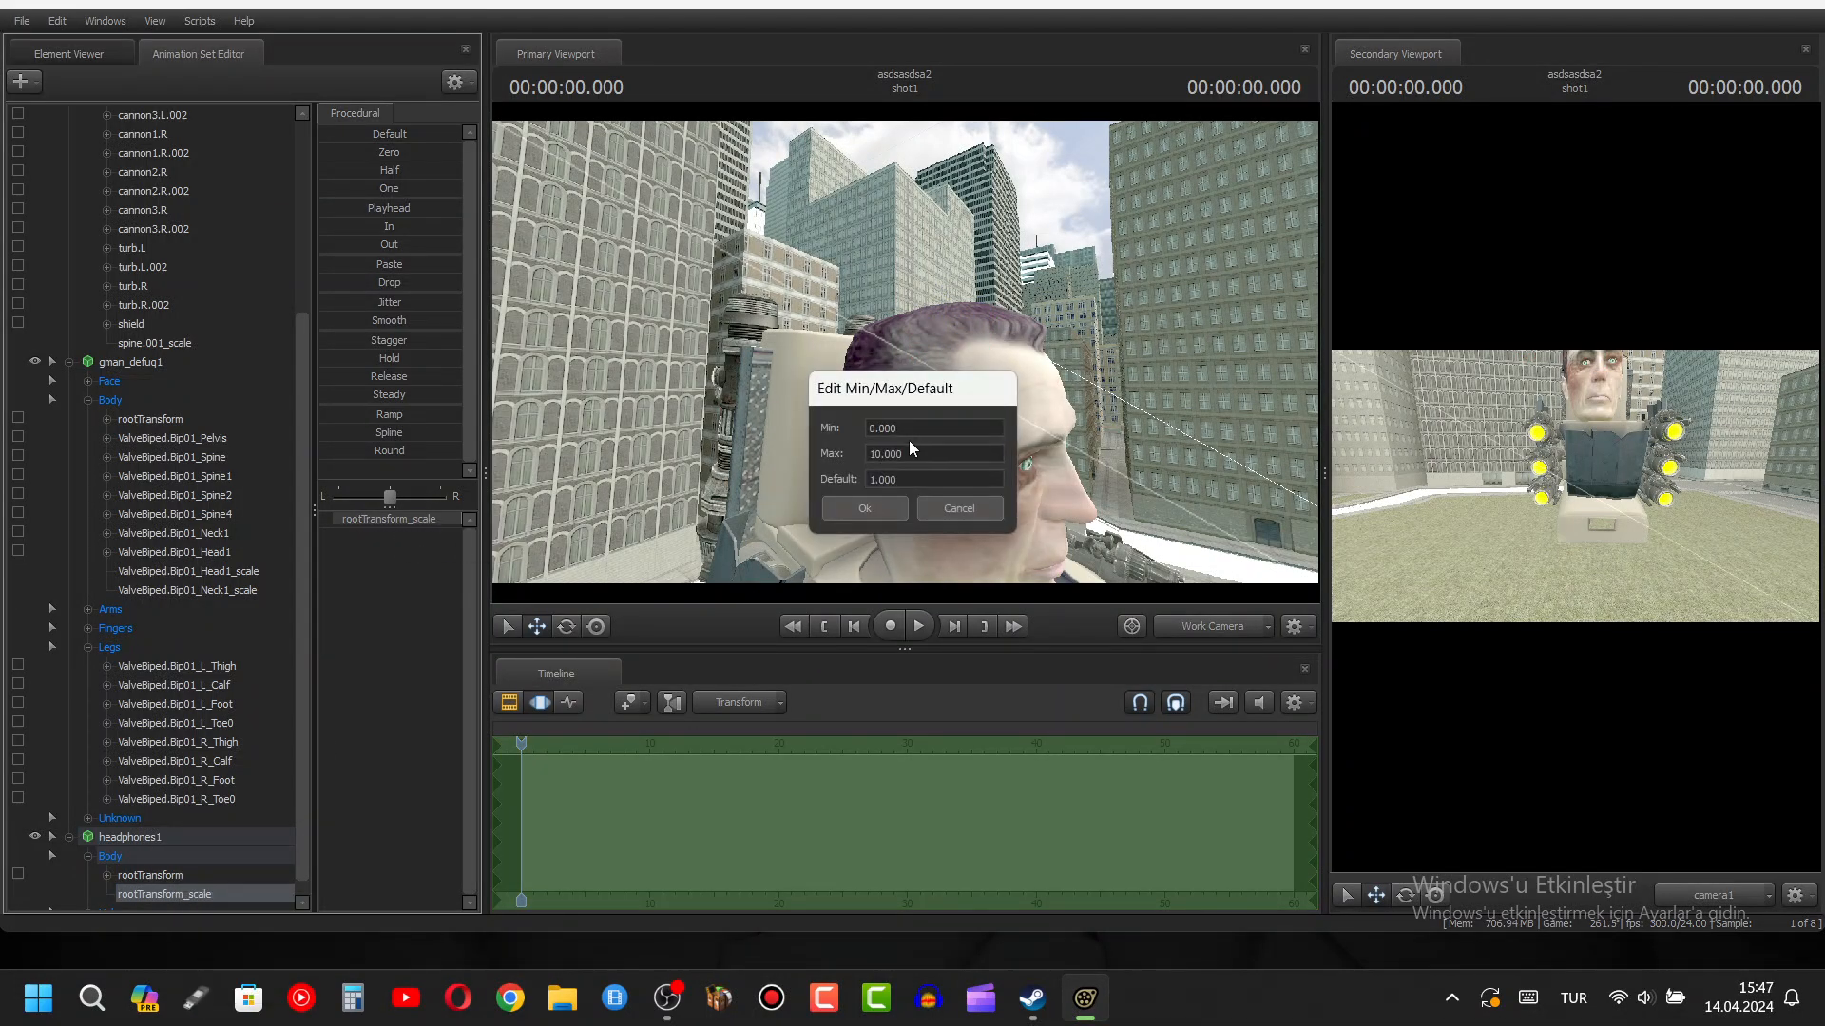
click(859, 509)
mouse_move(344, 522)
mouse_down()
mouse_move(377, 522)
mouse_move(349, 522)
mouse_up()
- Lock the headphones1 rootTransform to the ValveBiped.Bip01_Head1 bone of gman_defuq1
drag(905, 351, 741, 385)
key(d)
key(s)
key(a)
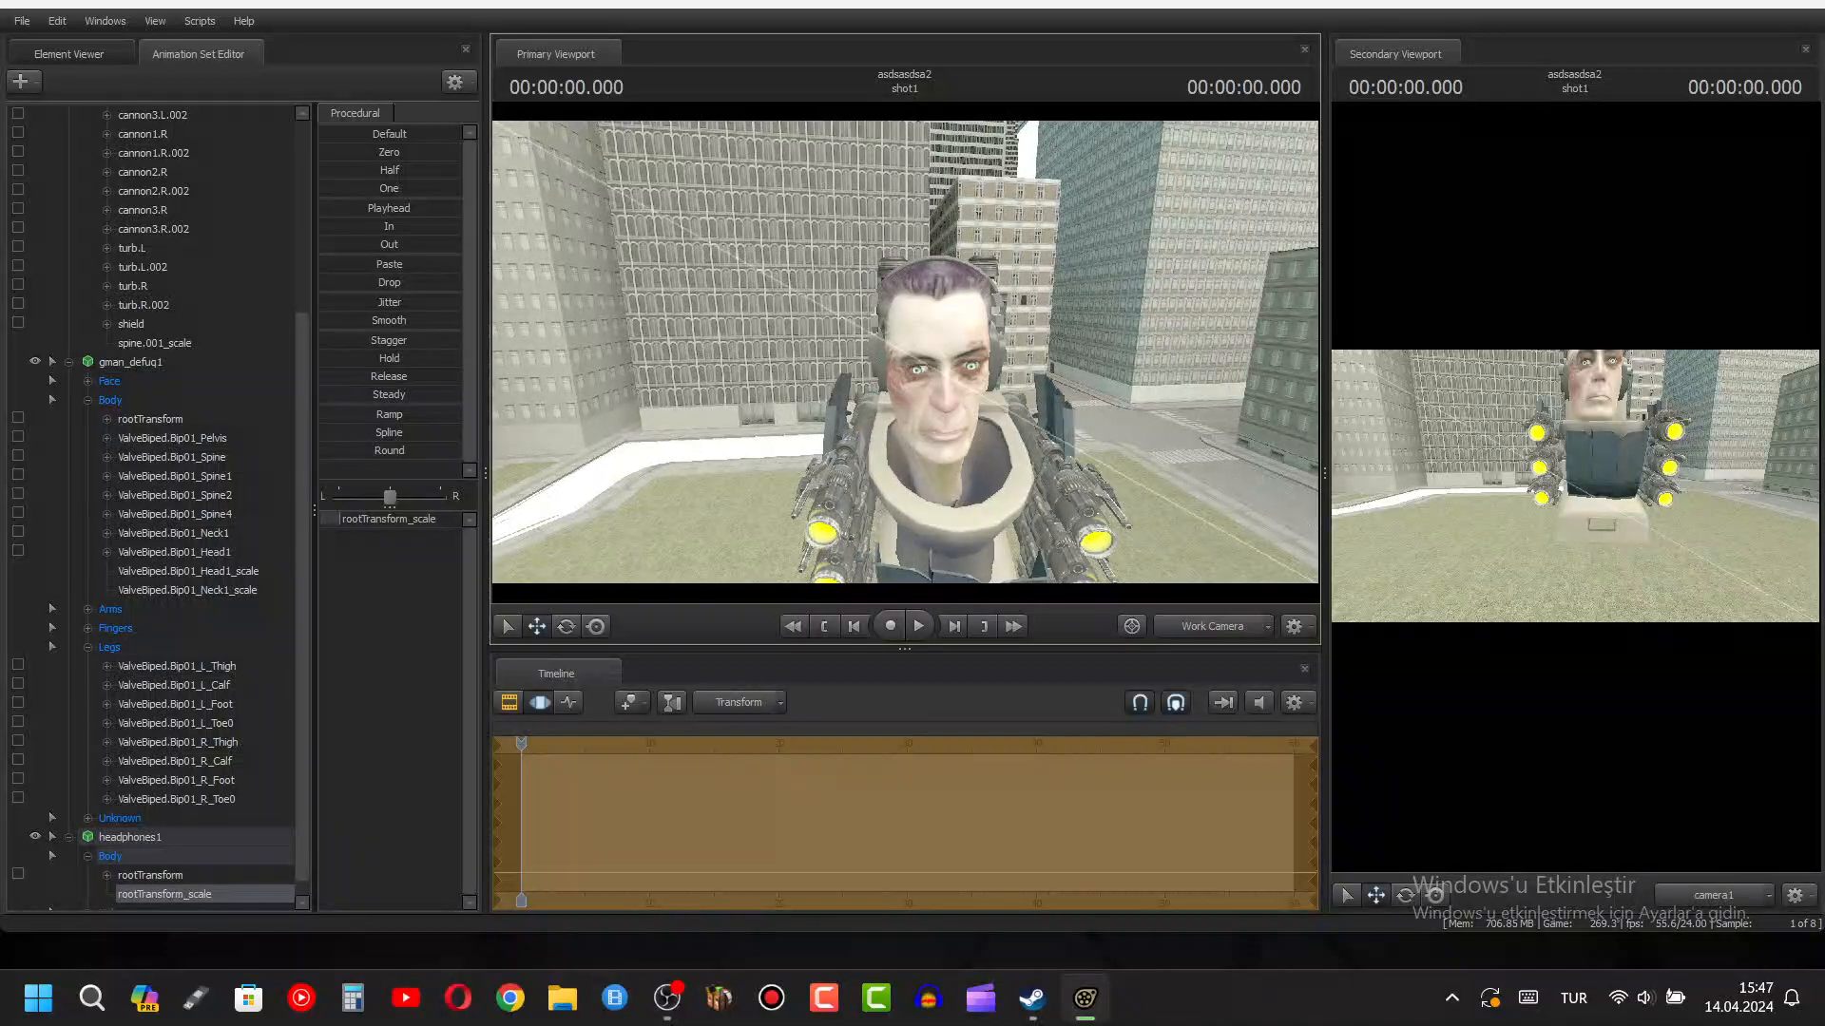
scroll(112, 443, down, 1)
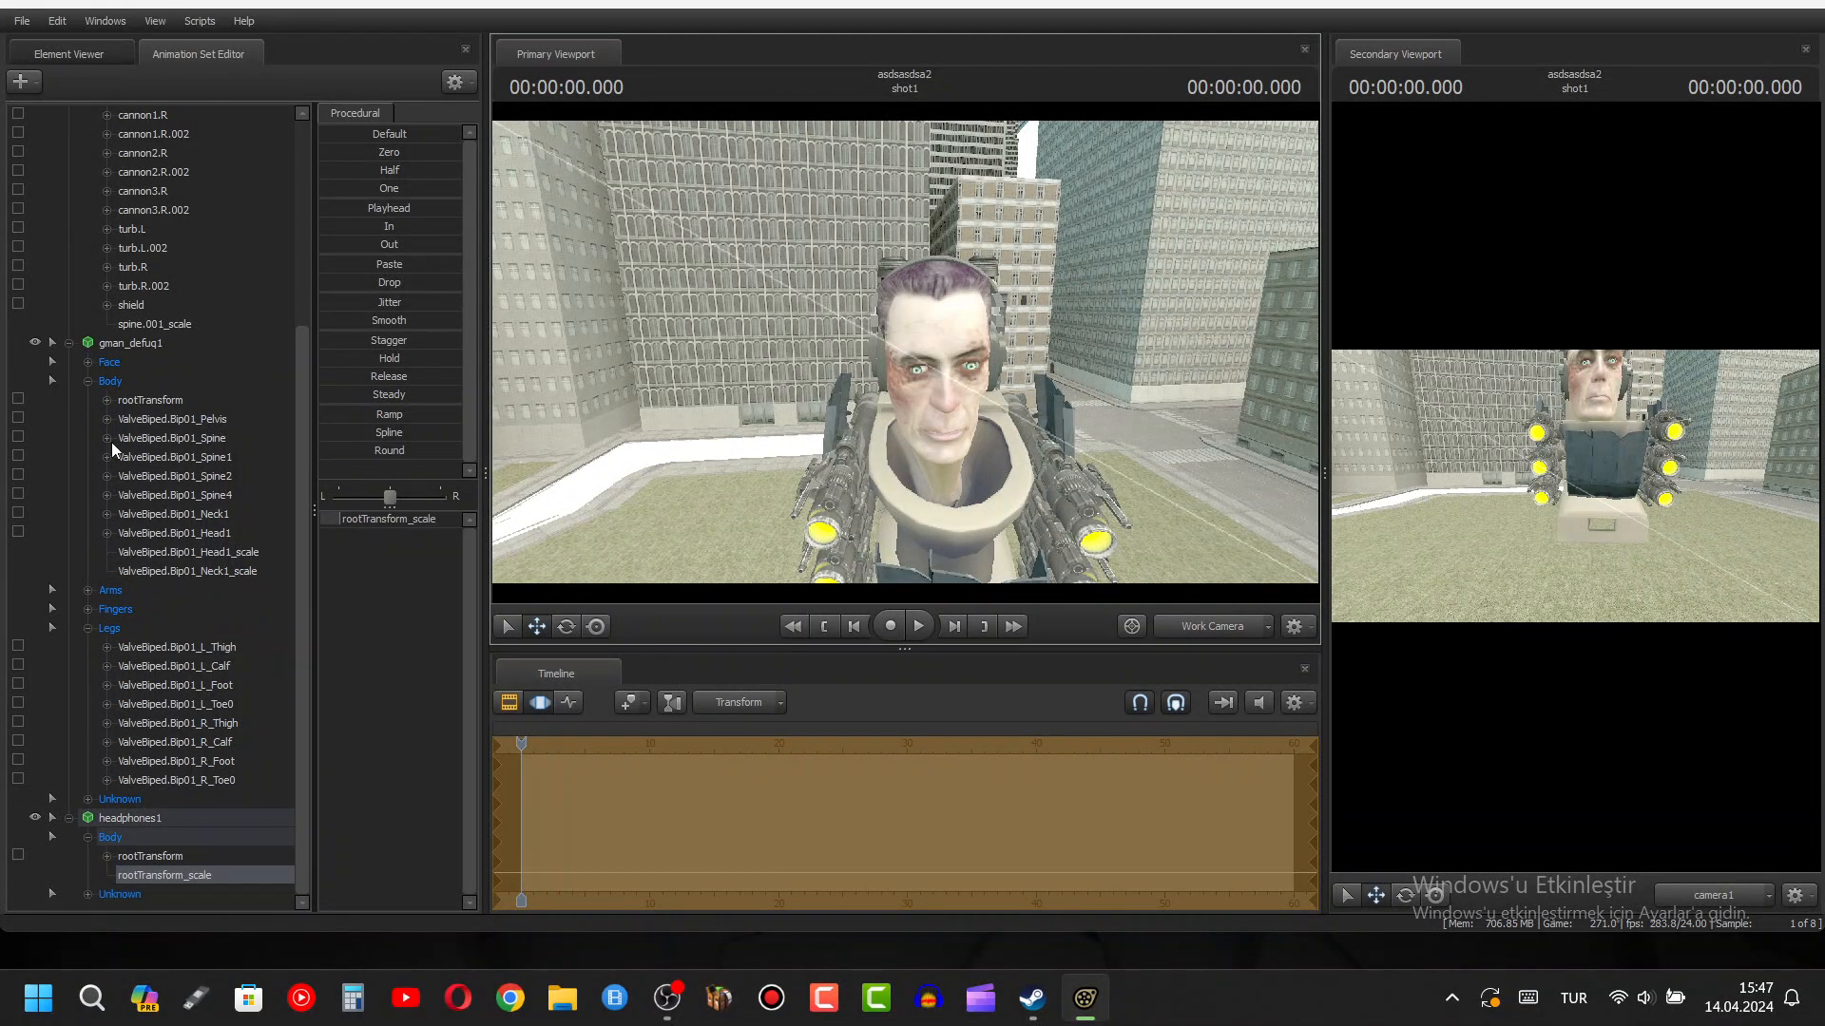
drag(222, 530, 172, 856)
- Try to create an animation set for a new particle system from env_particle_beams.pcf in the workshop particles folder
click(22, 83)
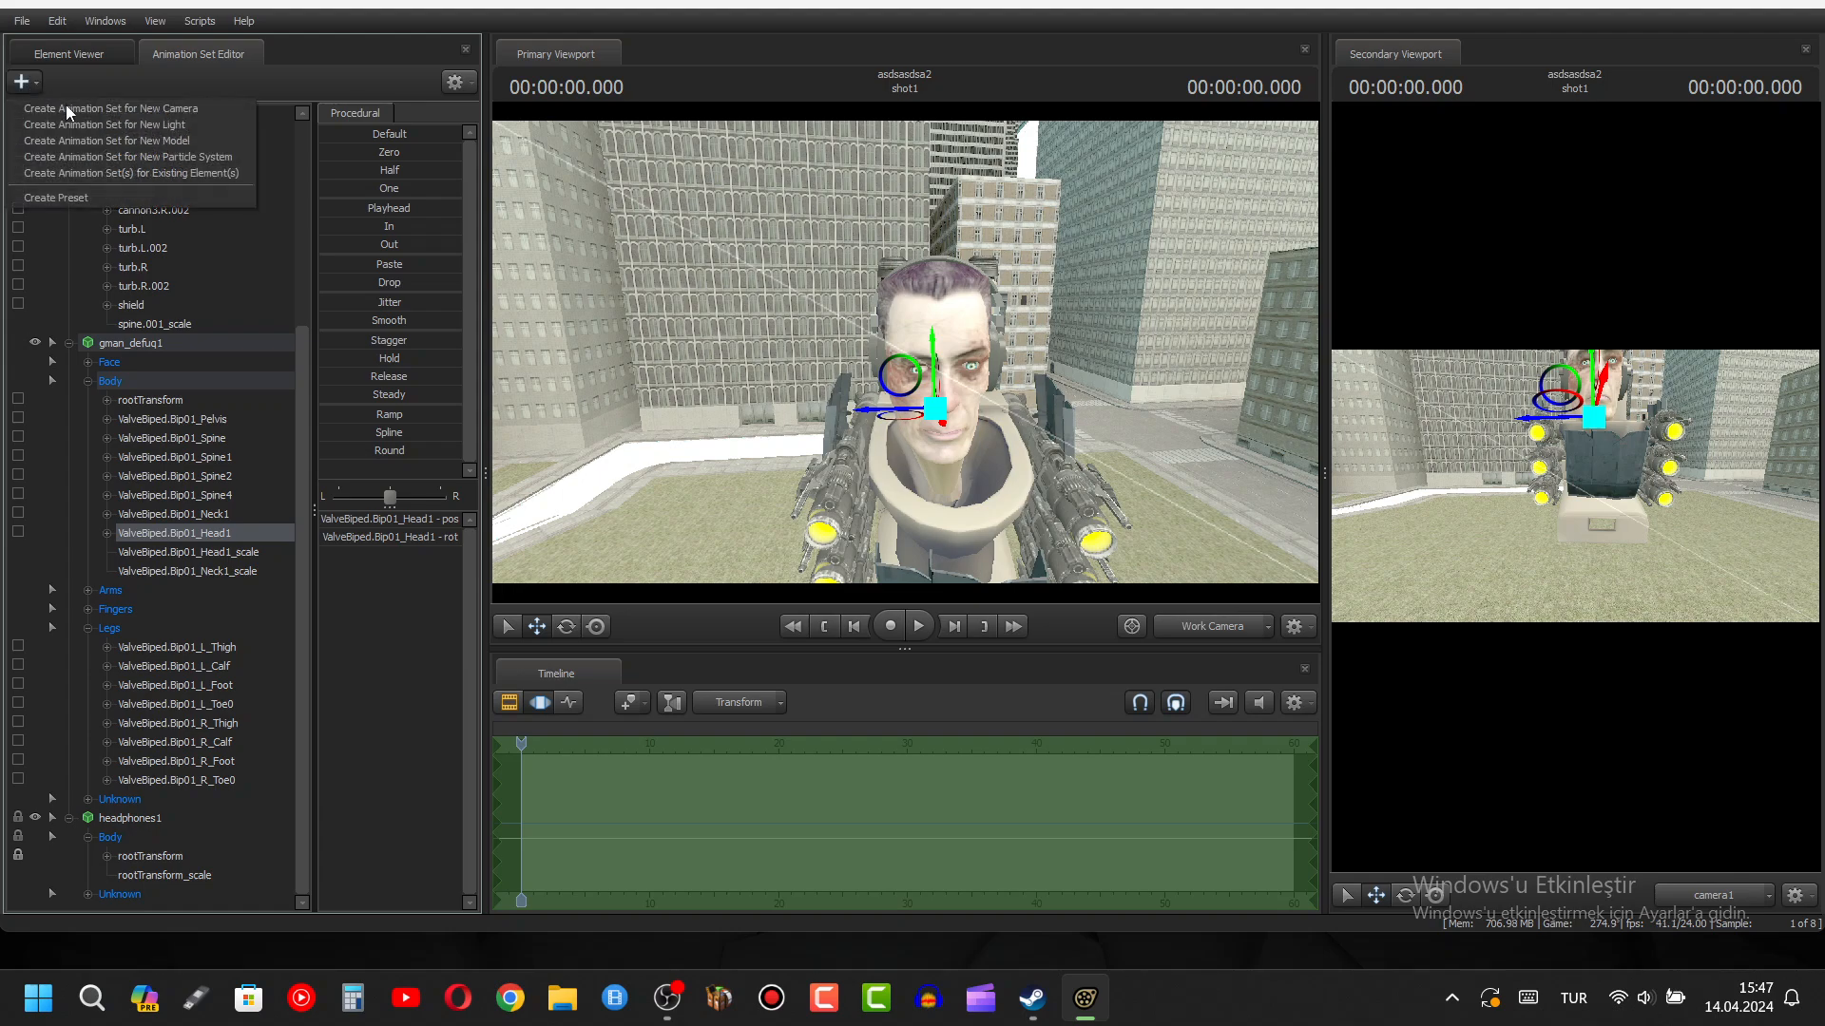
click(198, 156)
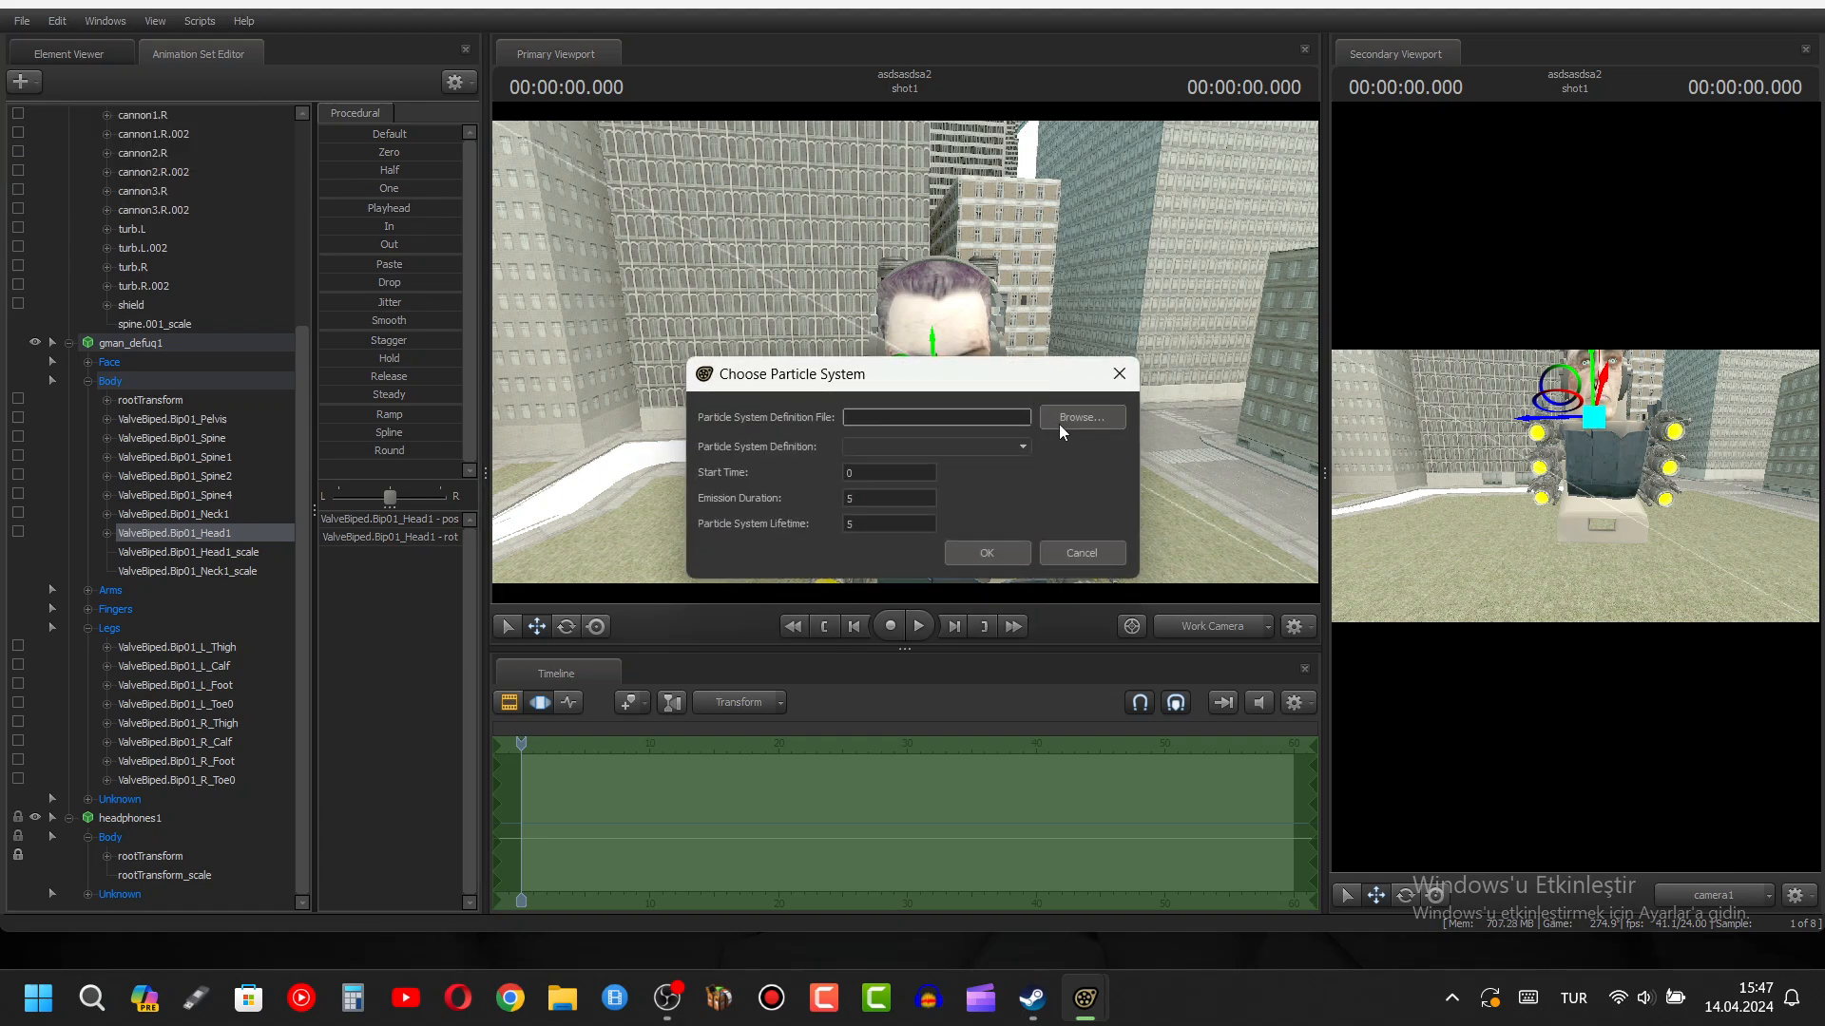
click(1074, 418)
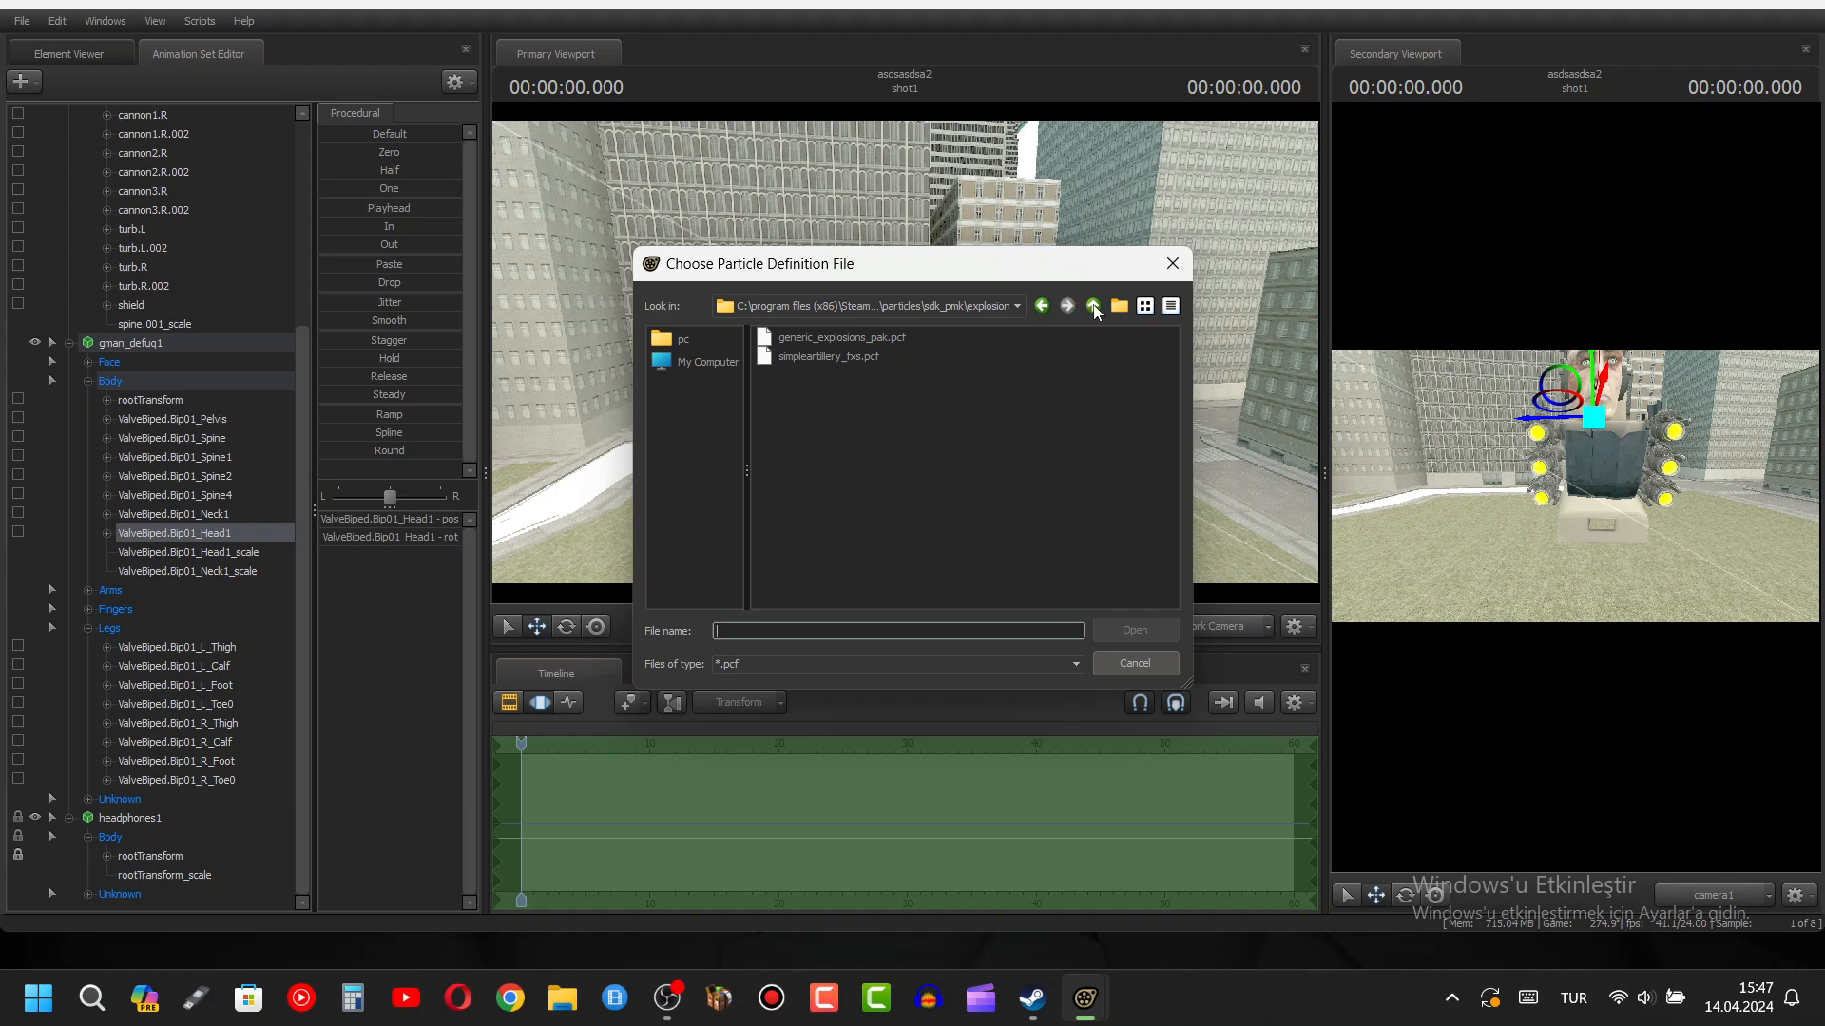
click(1094, 306)
click(1094, 306)
click(1094, 306)
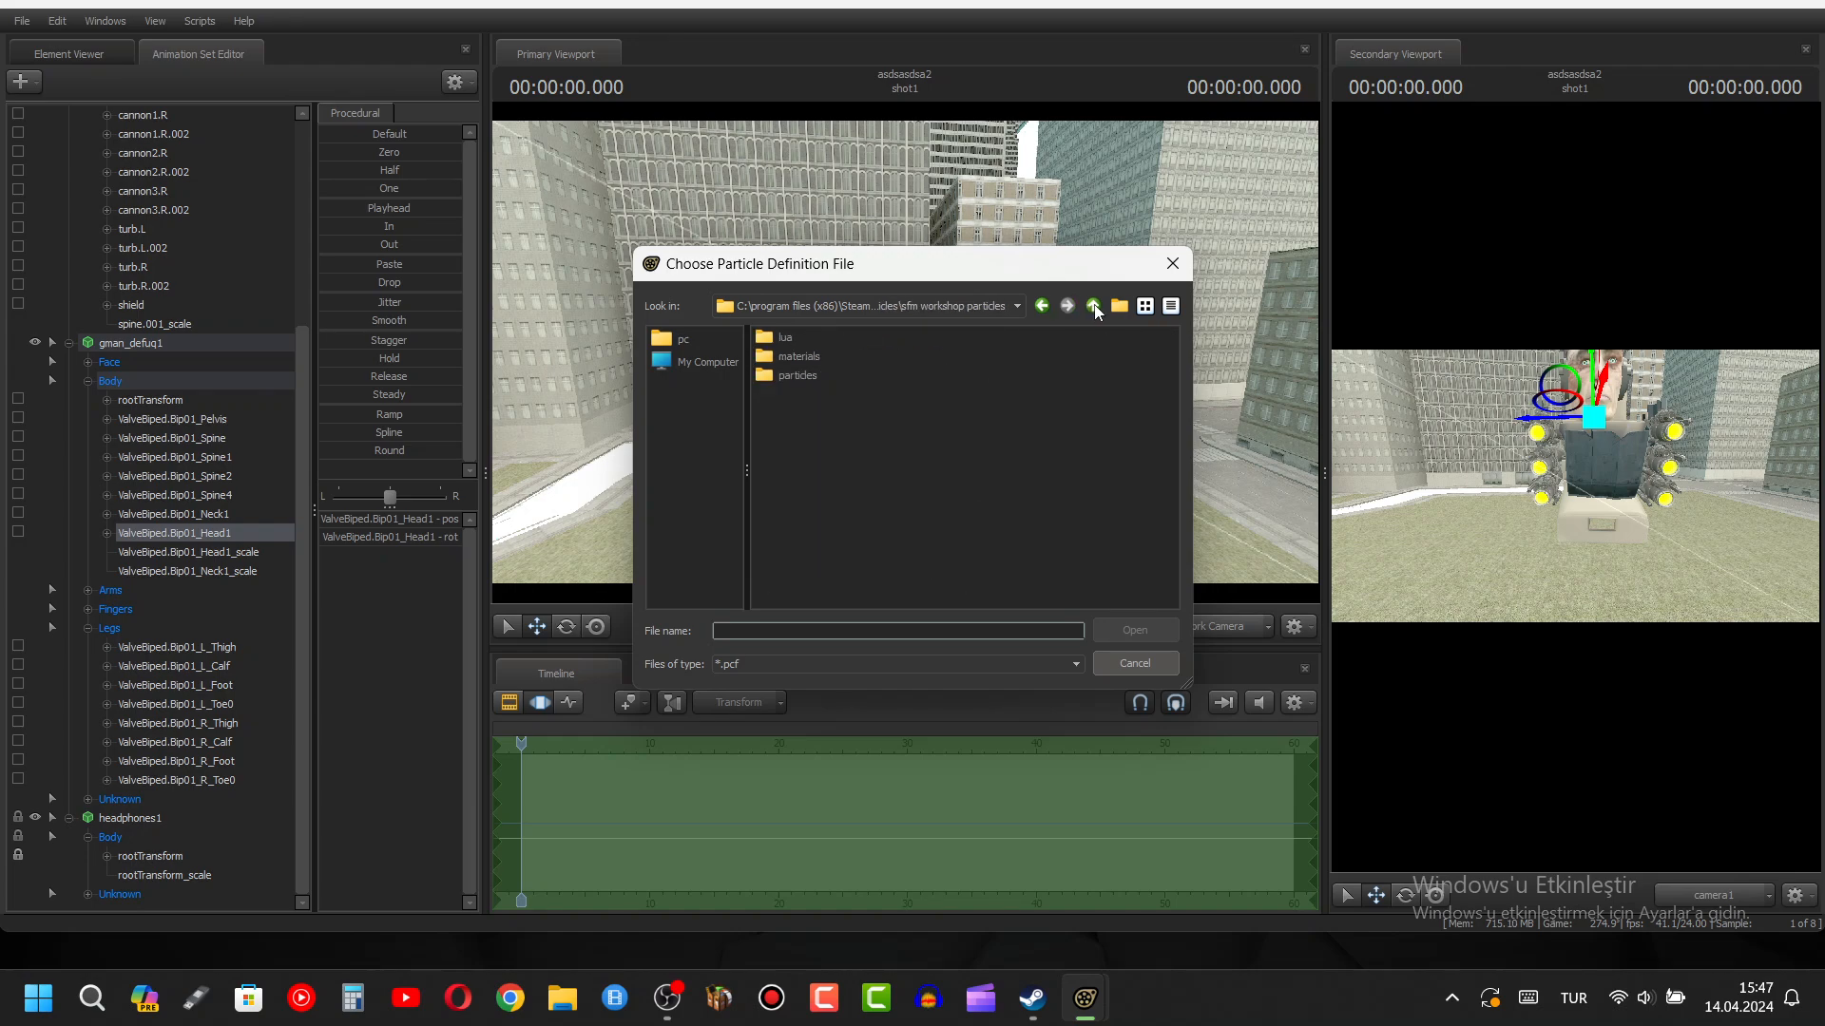
click(1094, 306)
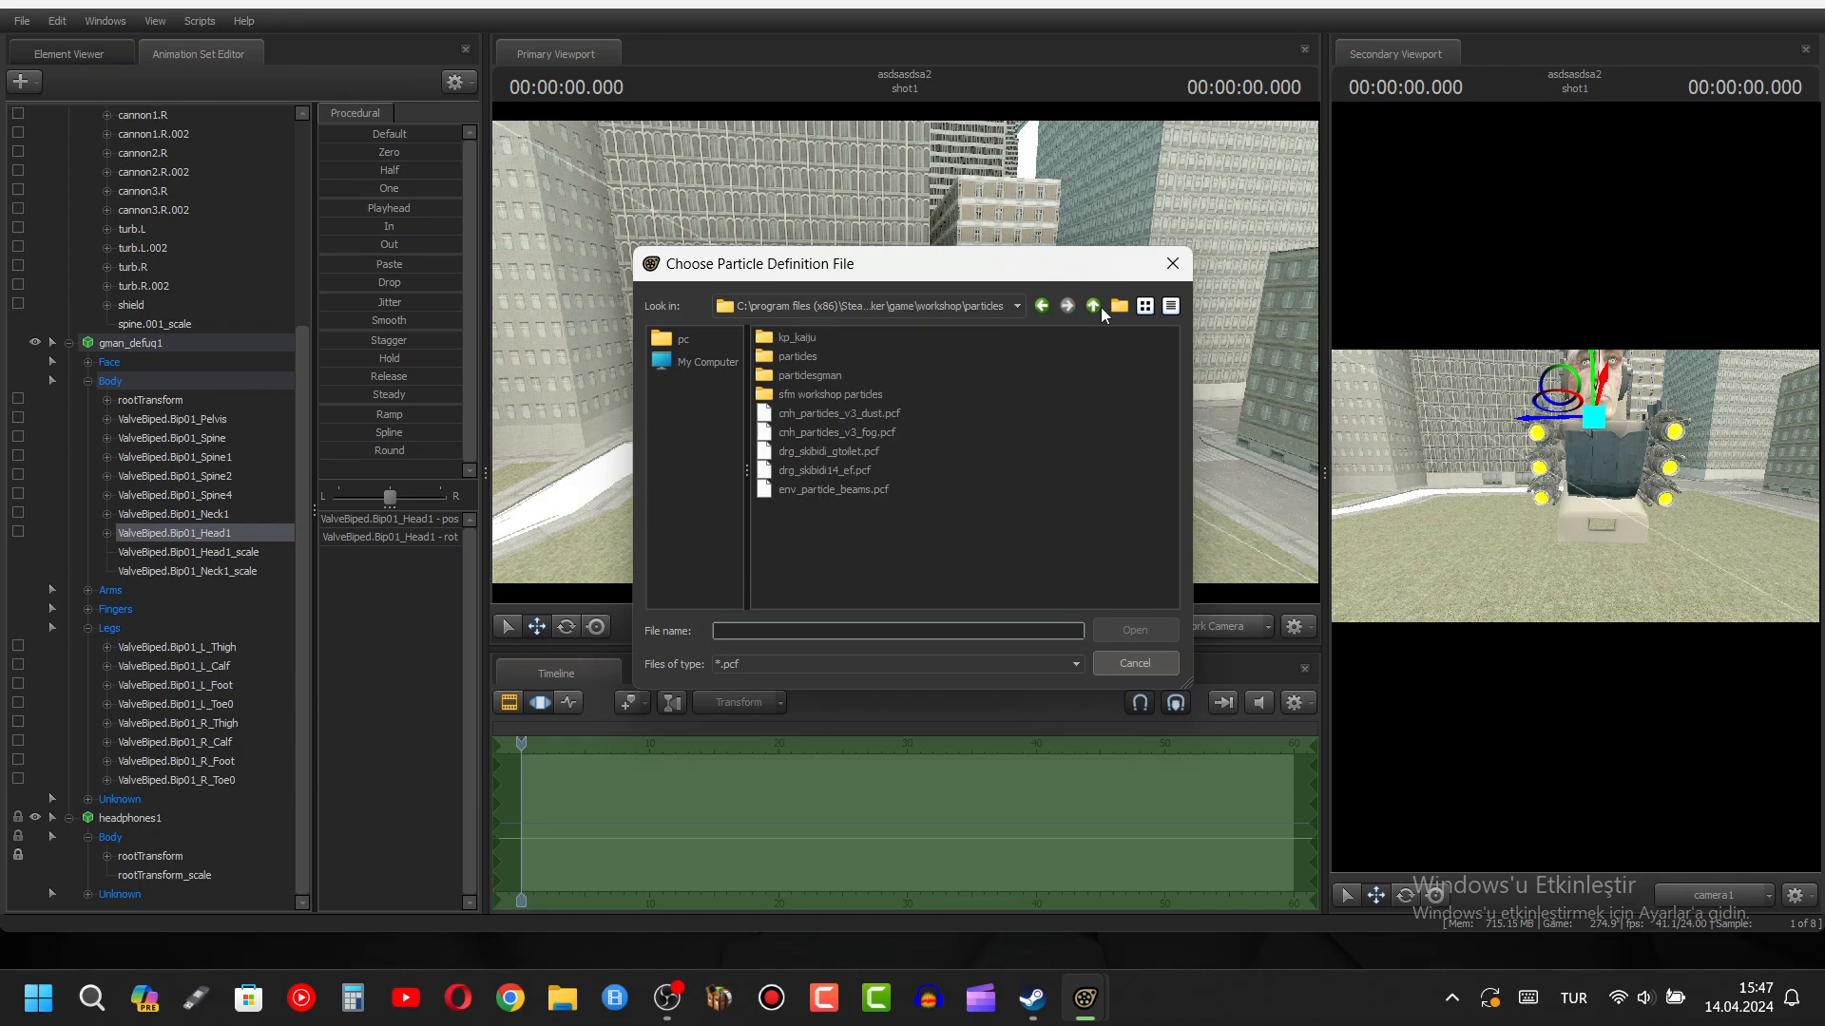
double_click(869, 488)
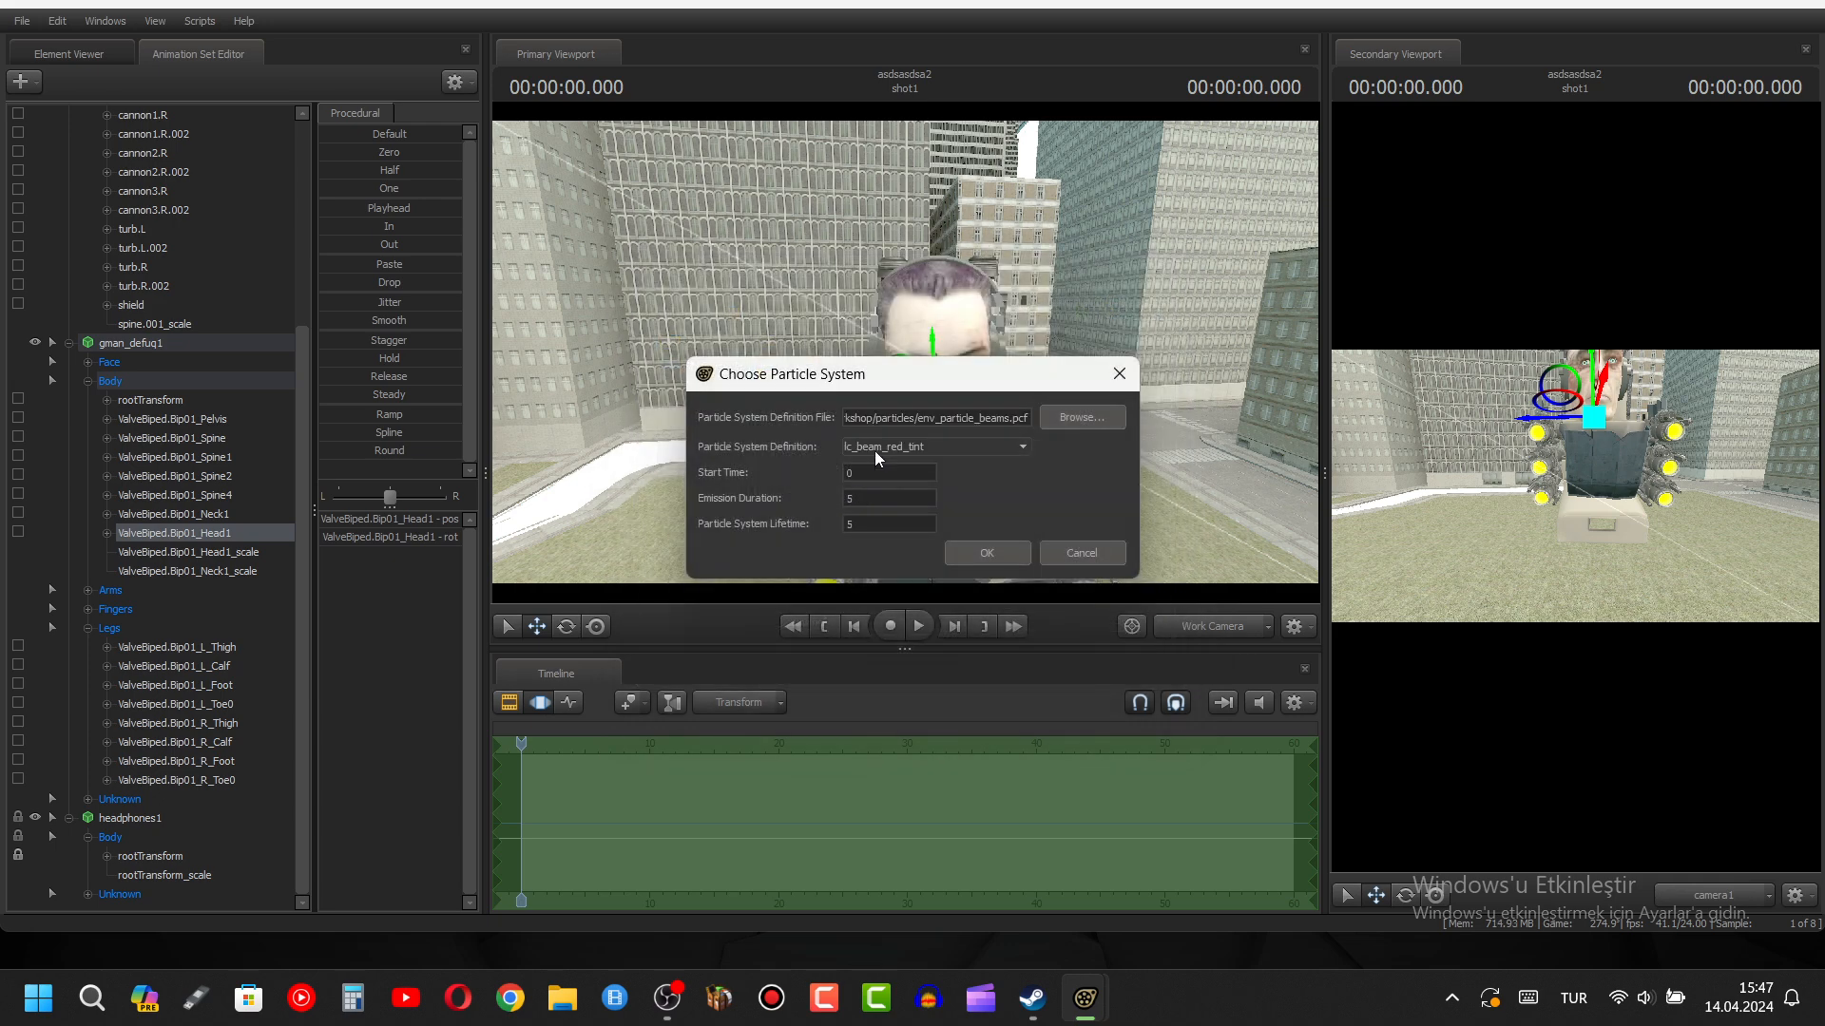
click(907, 443)
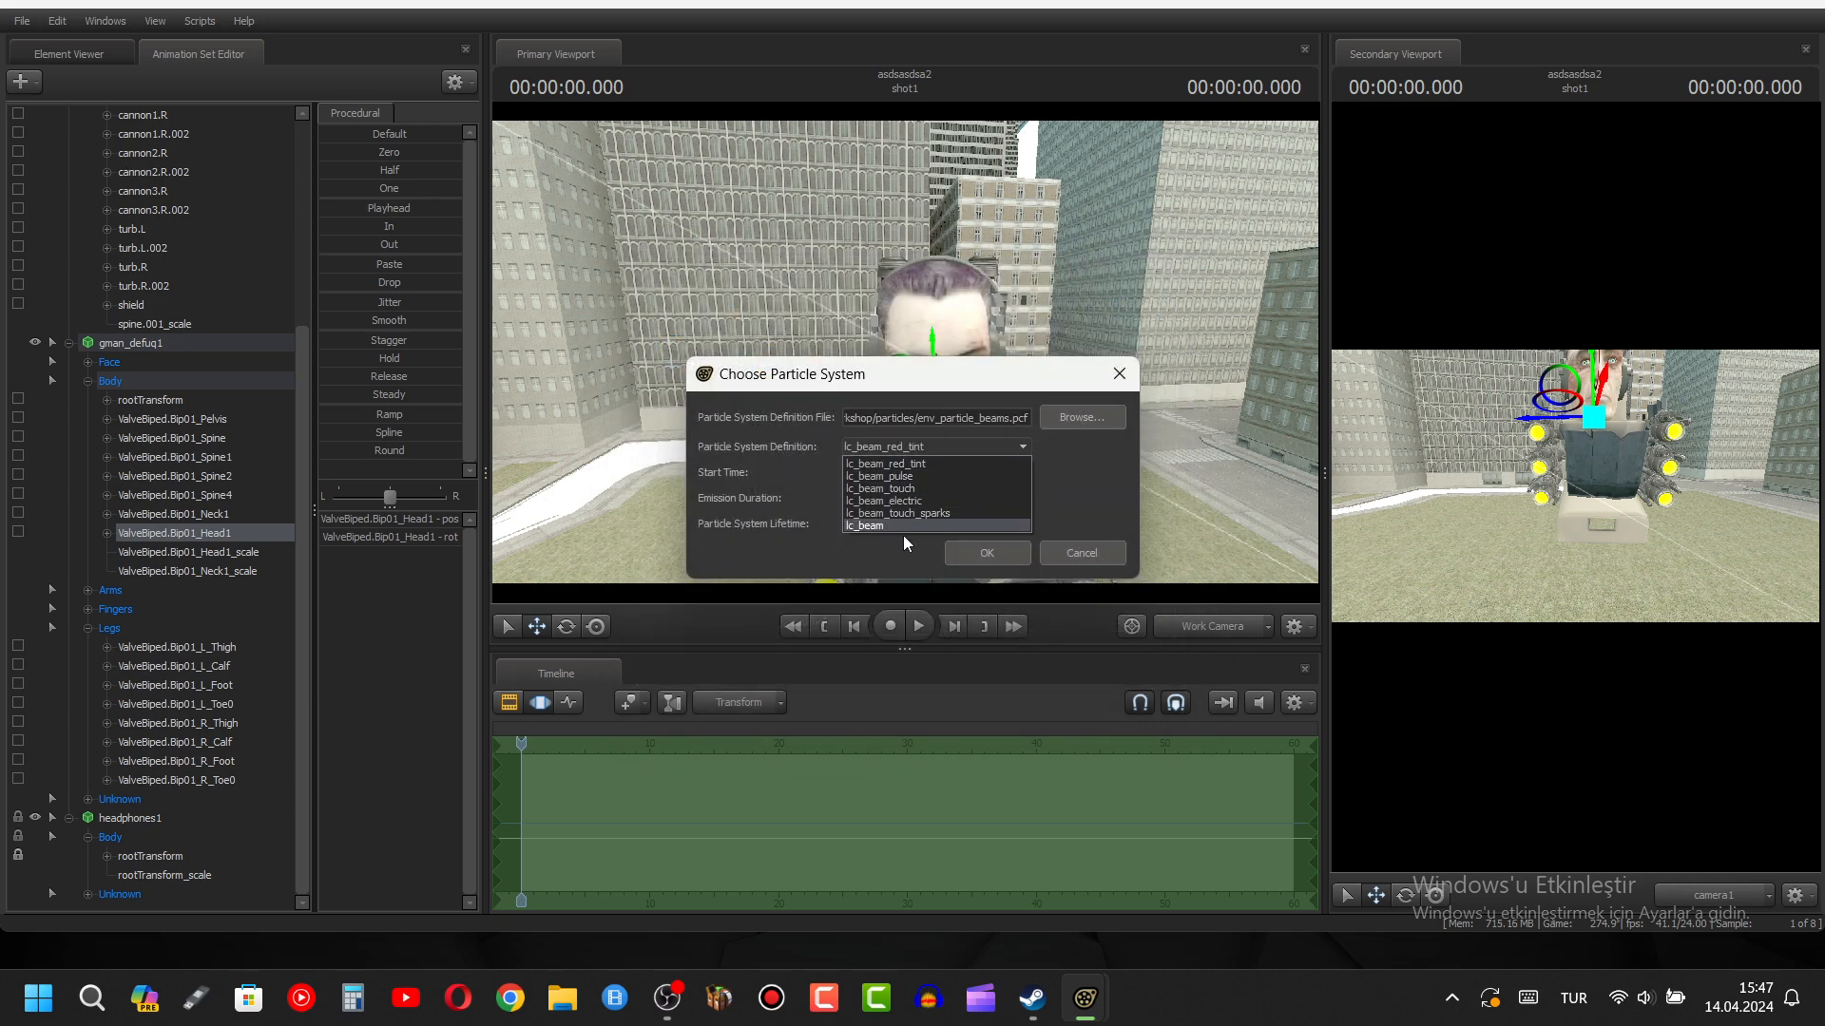
click(904, 529)
click(967, 547)
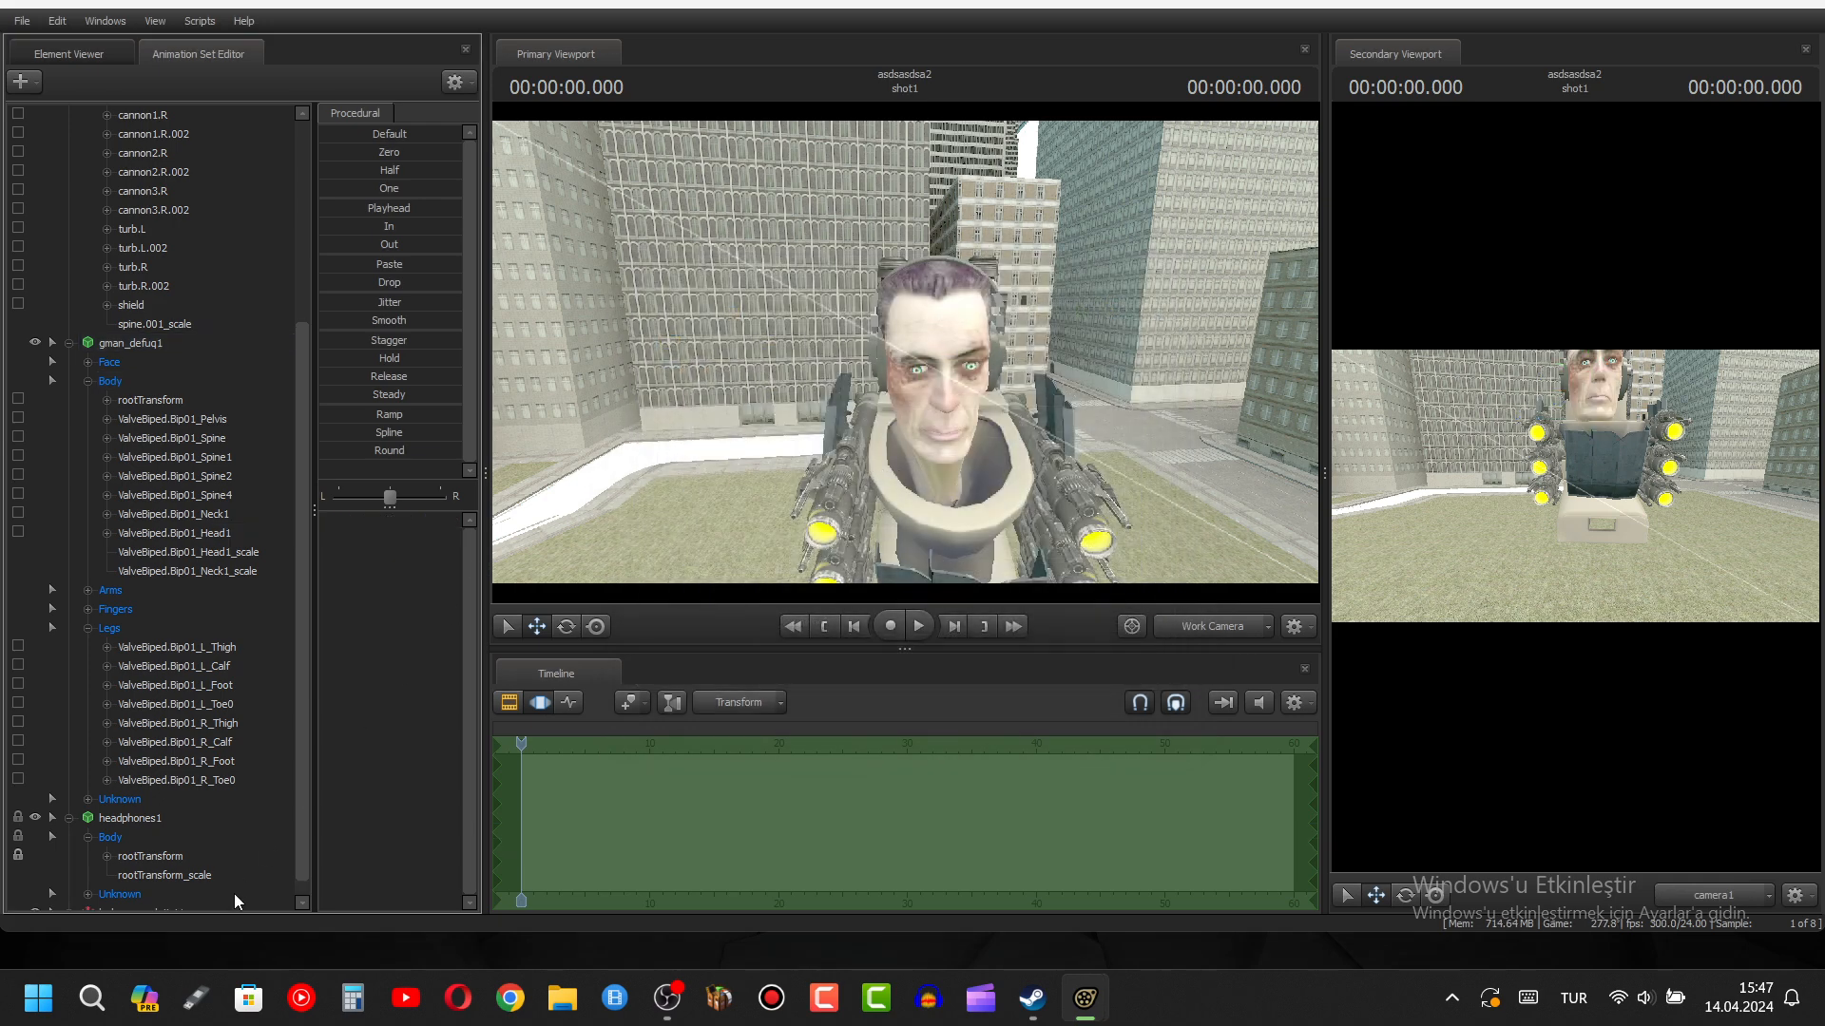
- Add an lc_beam particle system from env_particle_beams.pcf and place it just in front of the toilet
click(36, 81)
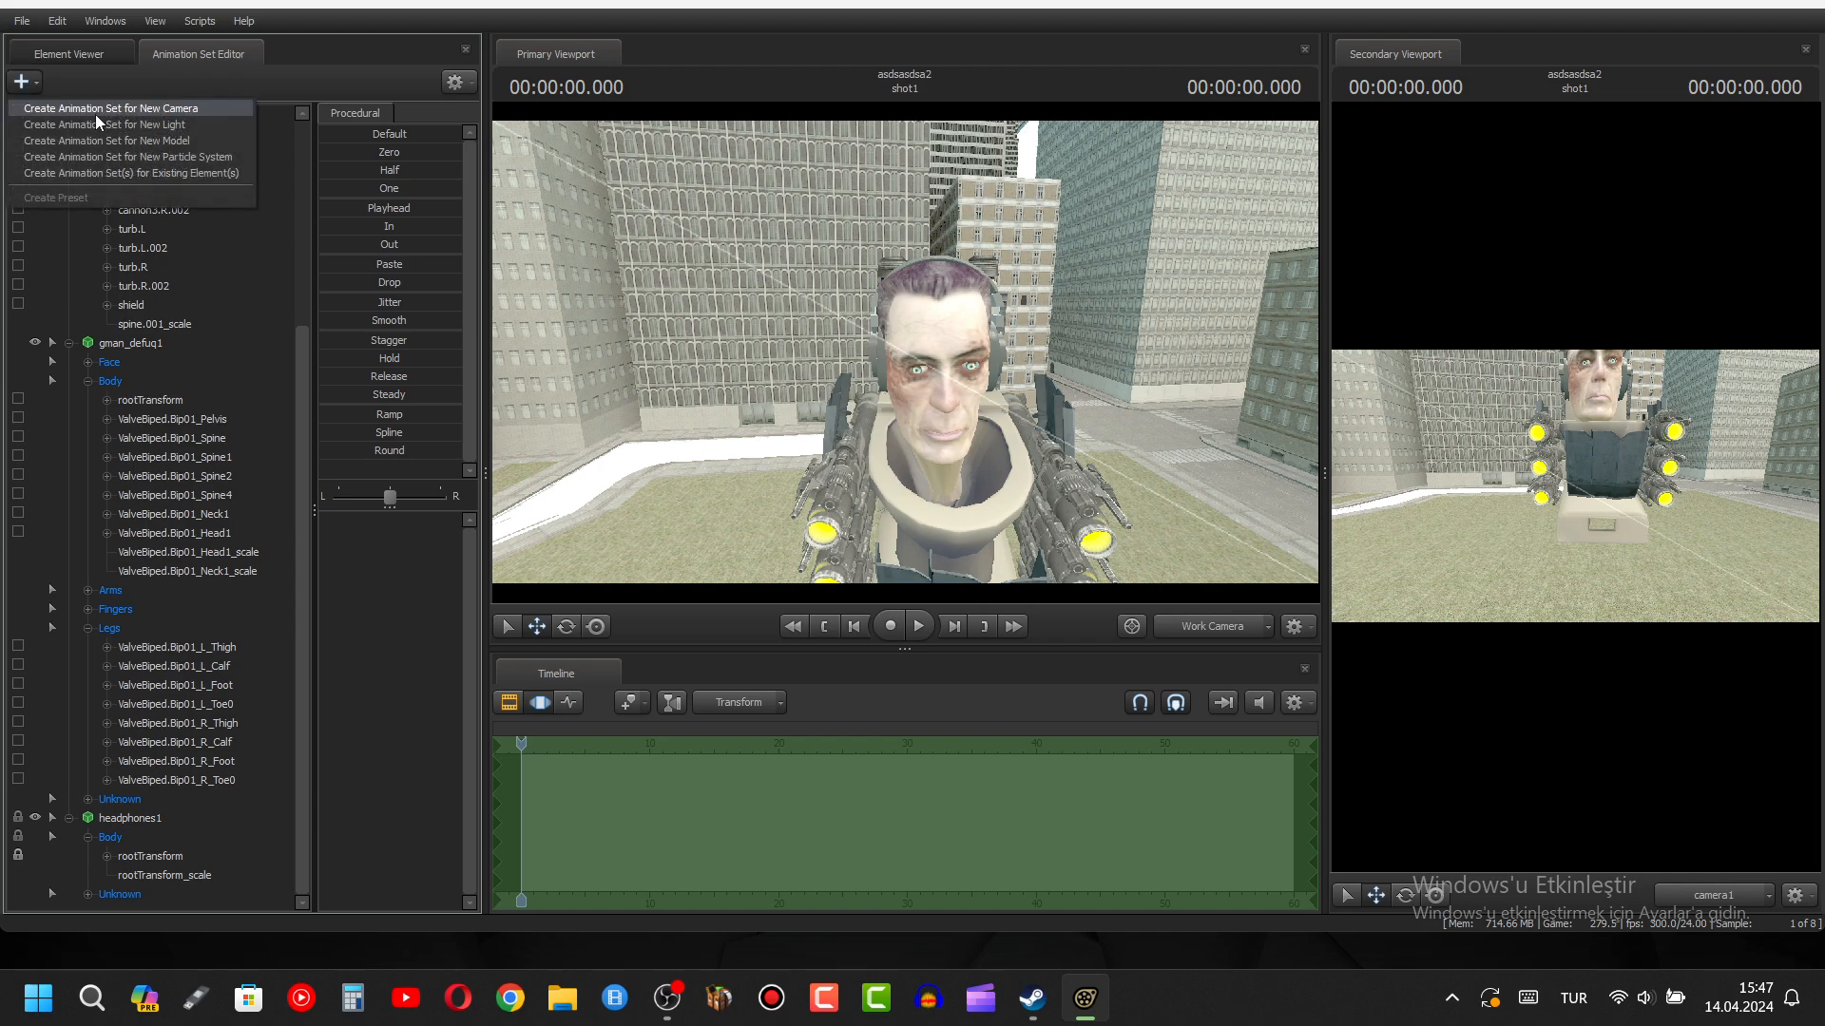
click(180, 158)
click(1078, 413)
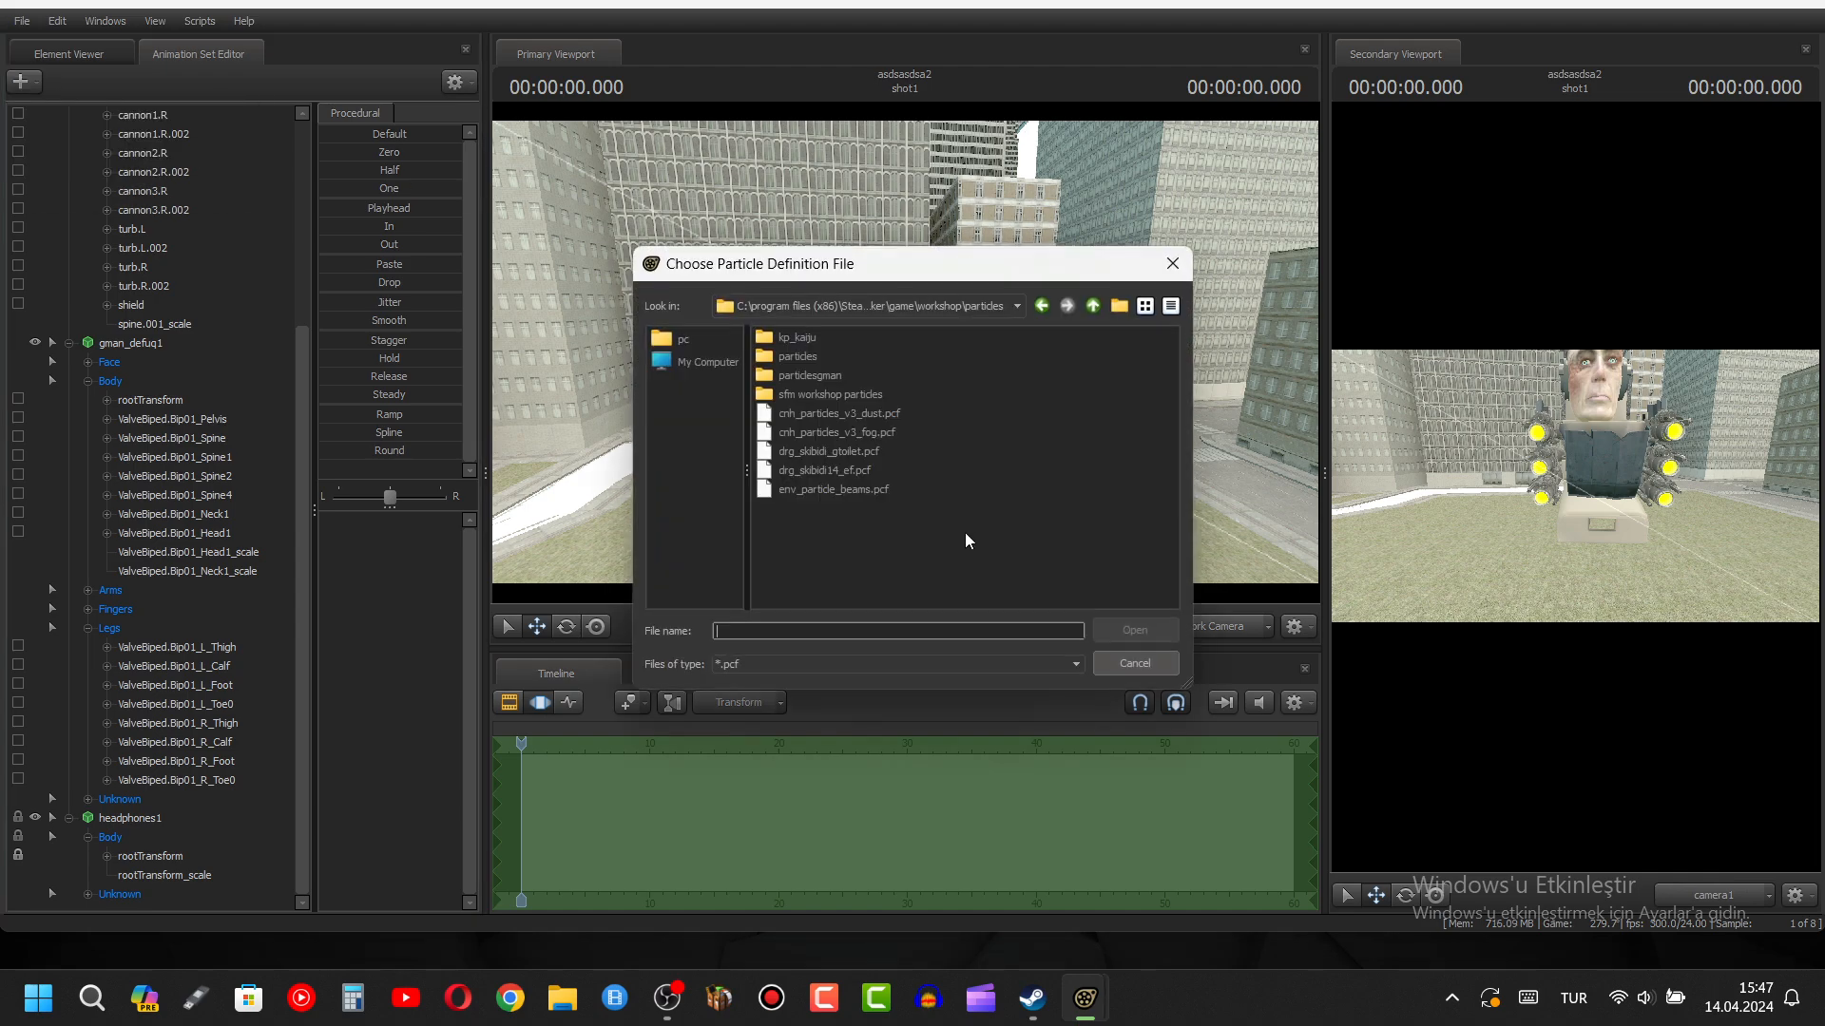
double_click(814, 488)
click(872, 447)
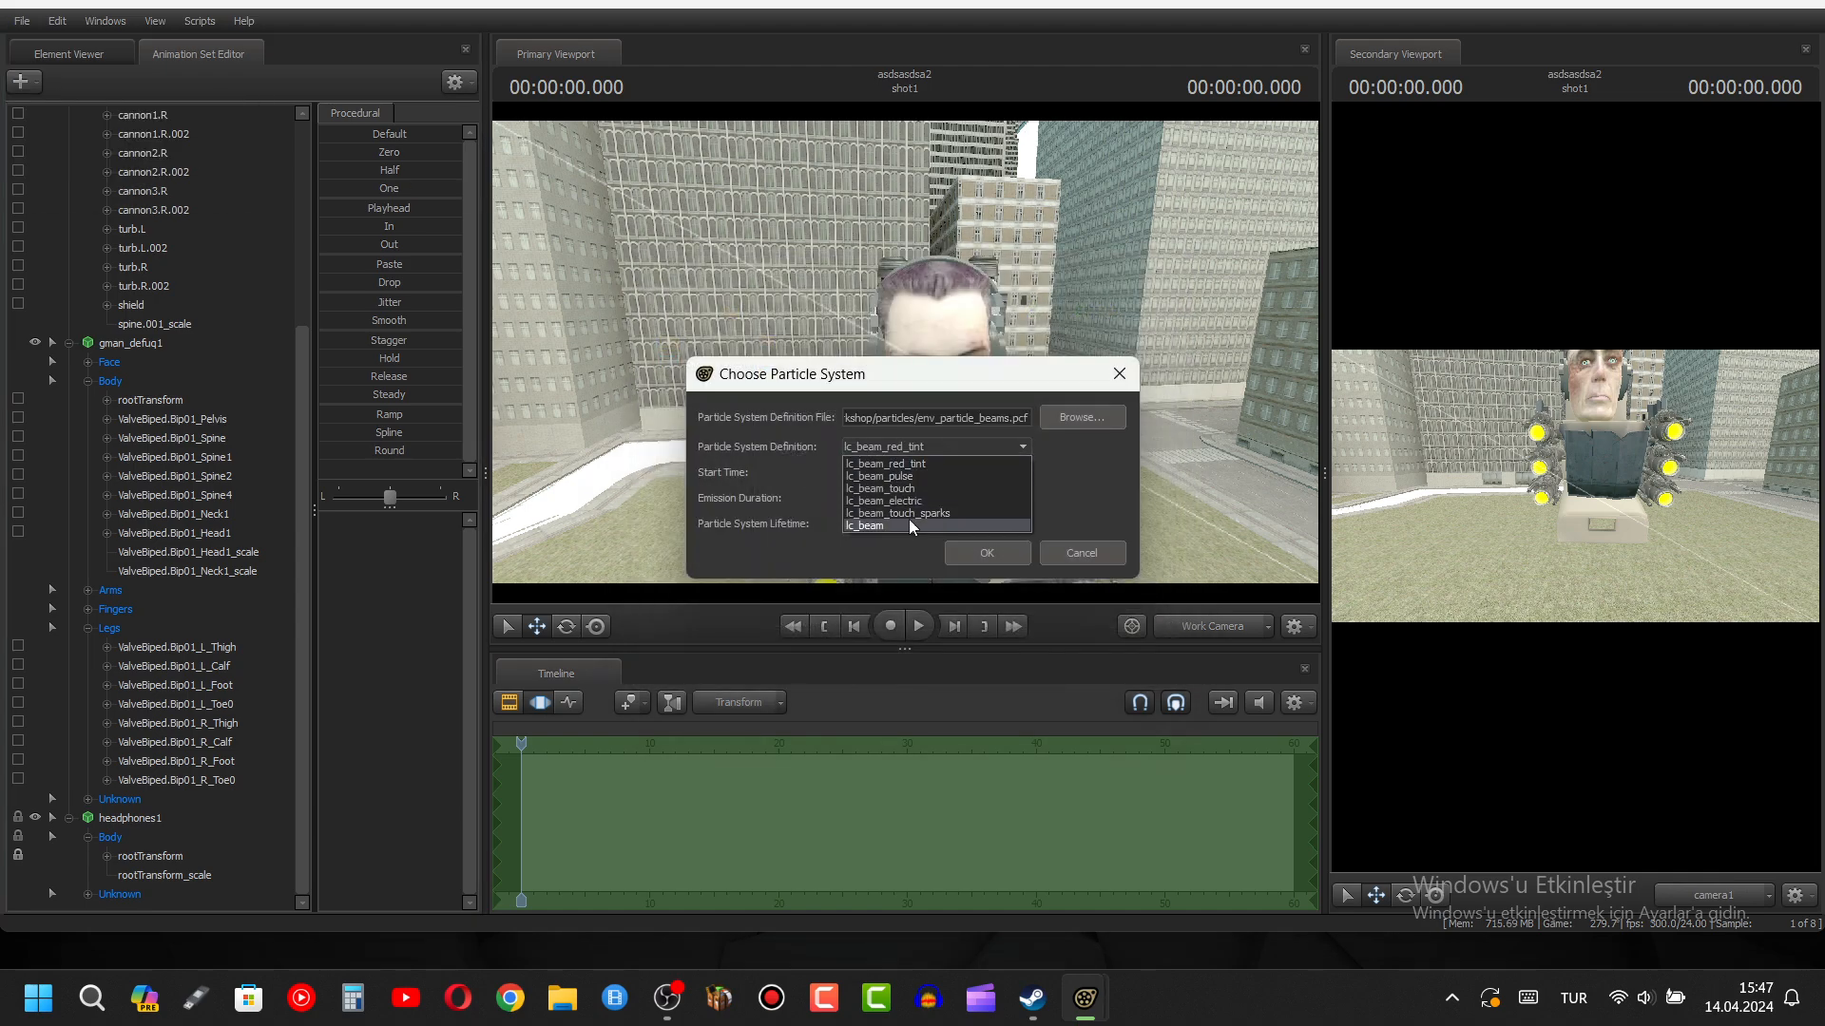
click(926, 527)
click(979, 552)
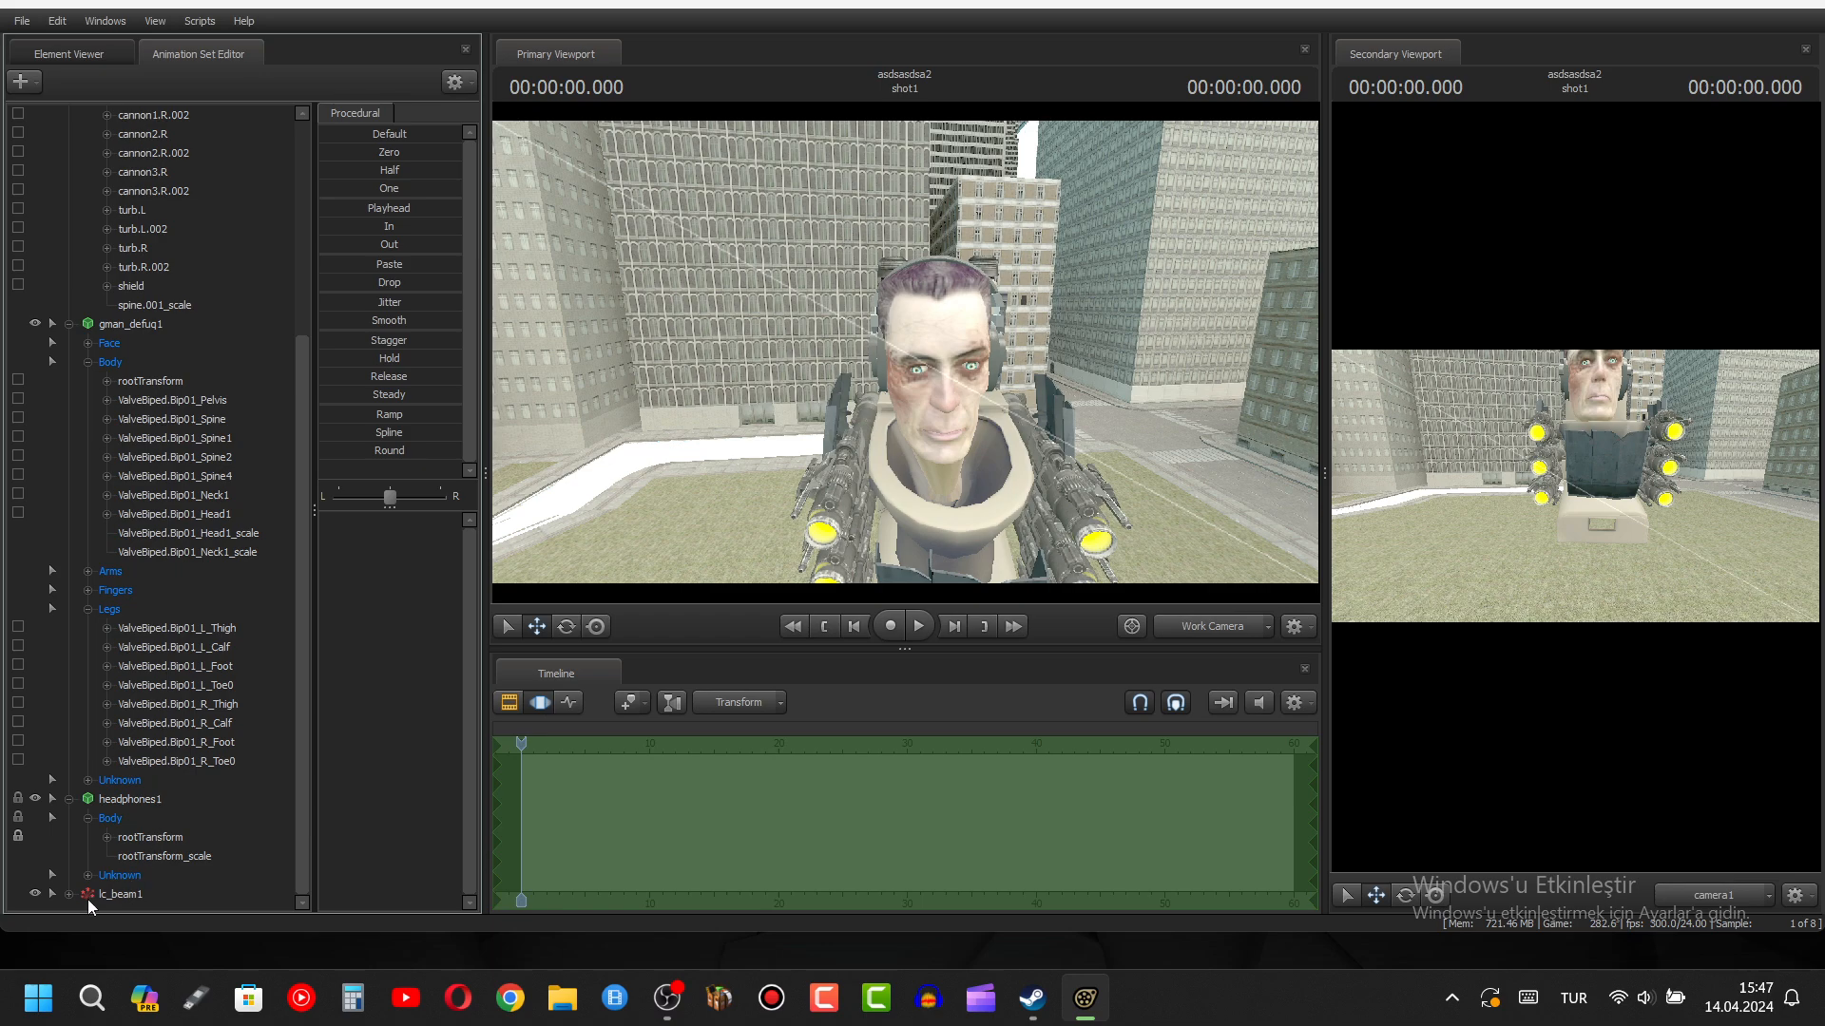
double_click(78, 893)
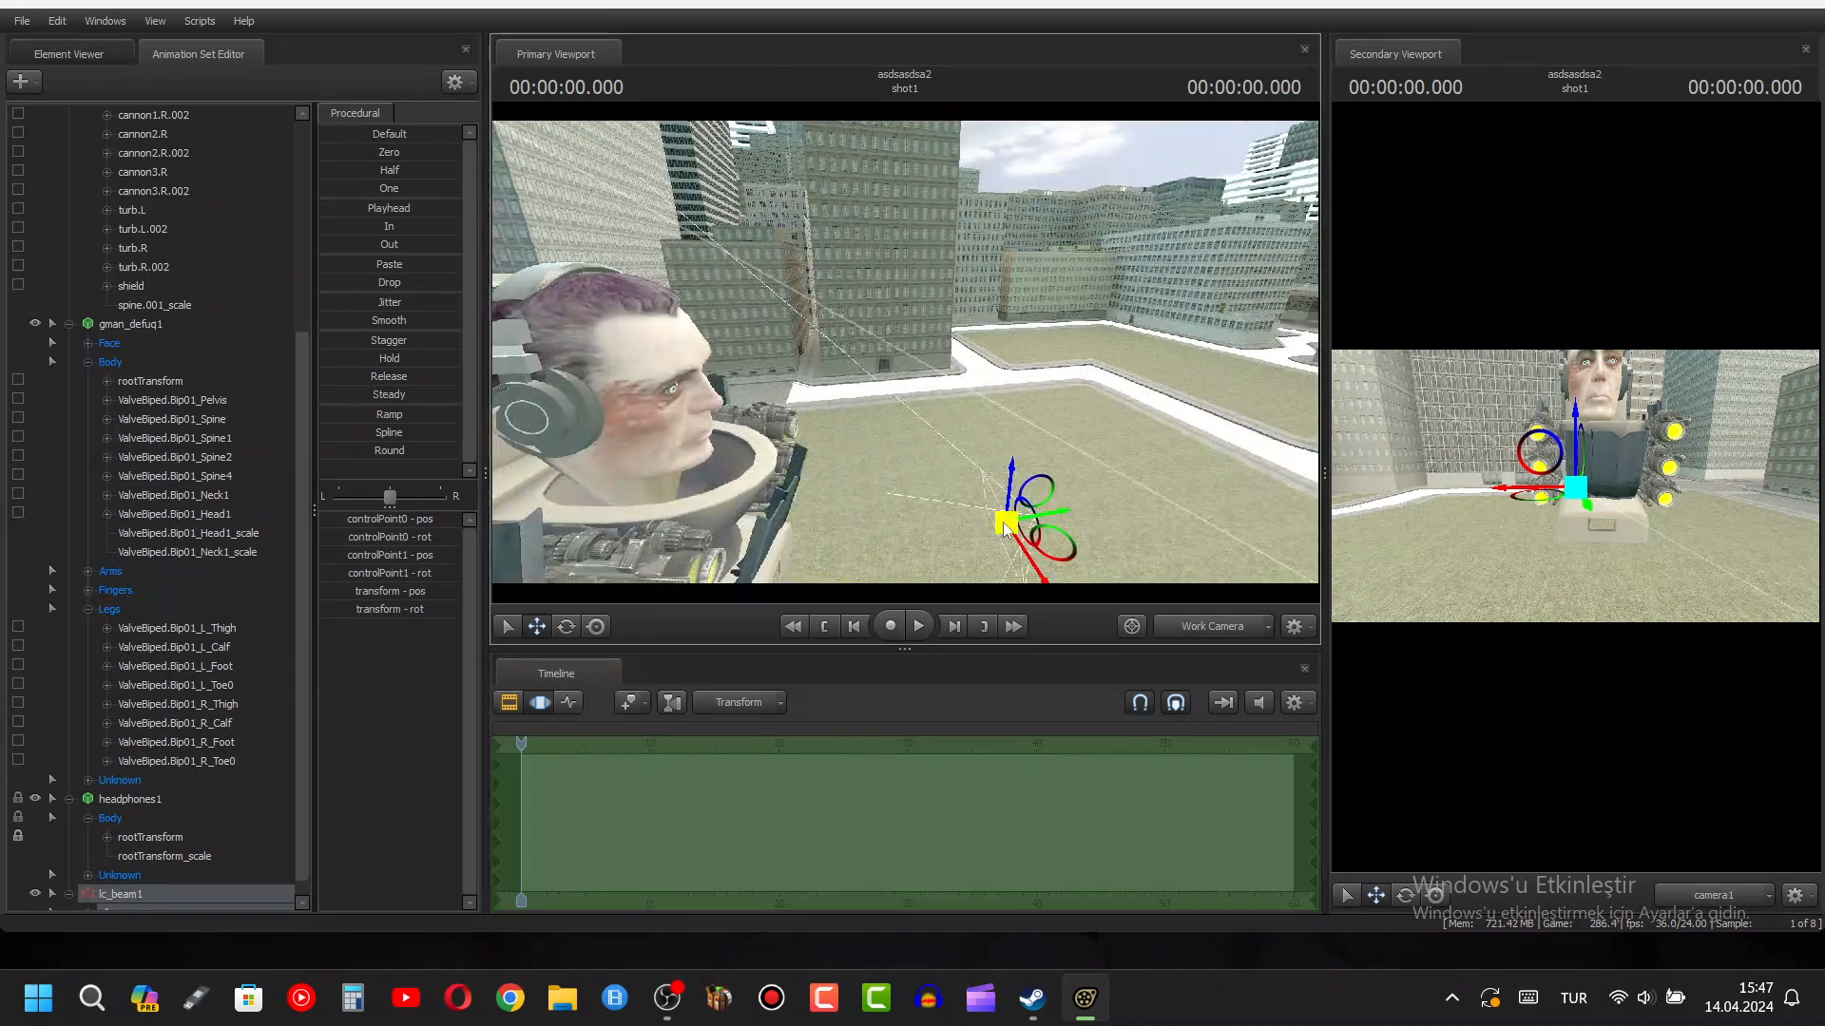
drag(1005, 524, 842, 491)
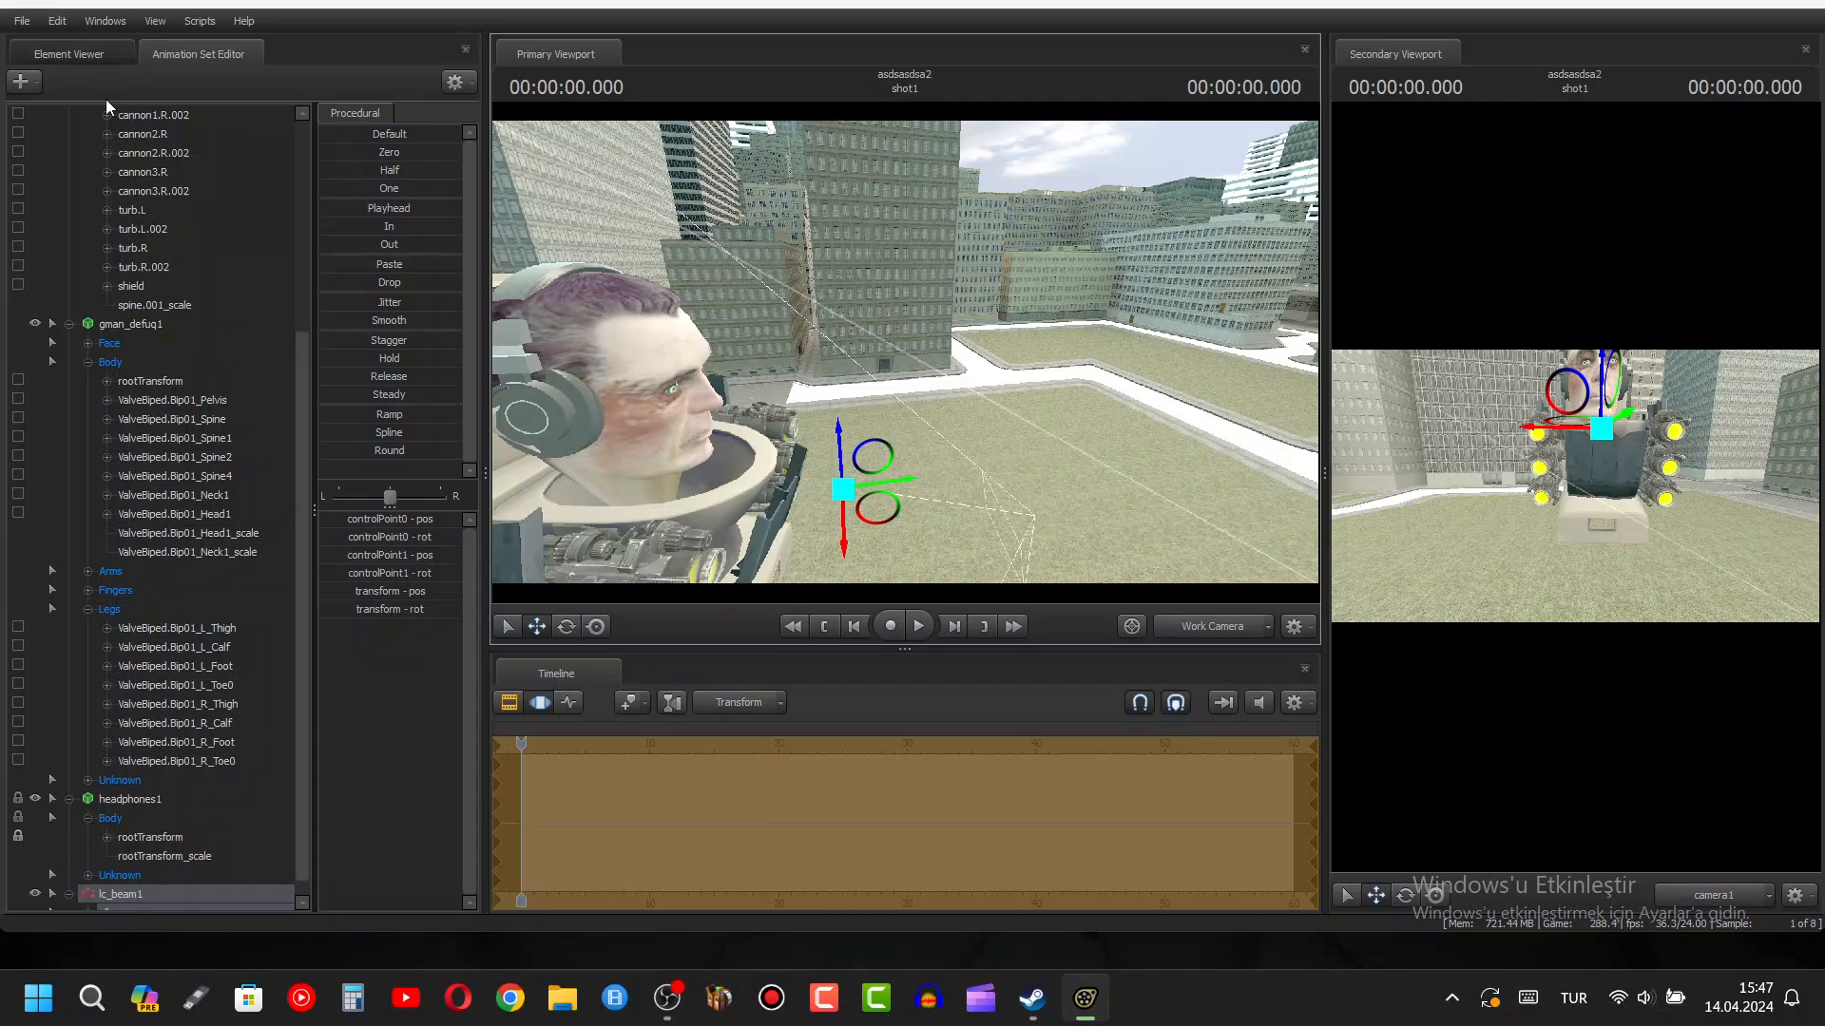
- Create an animation set for a new light and position the light at the character's right eye
click(21, 81)
click(164, 124)
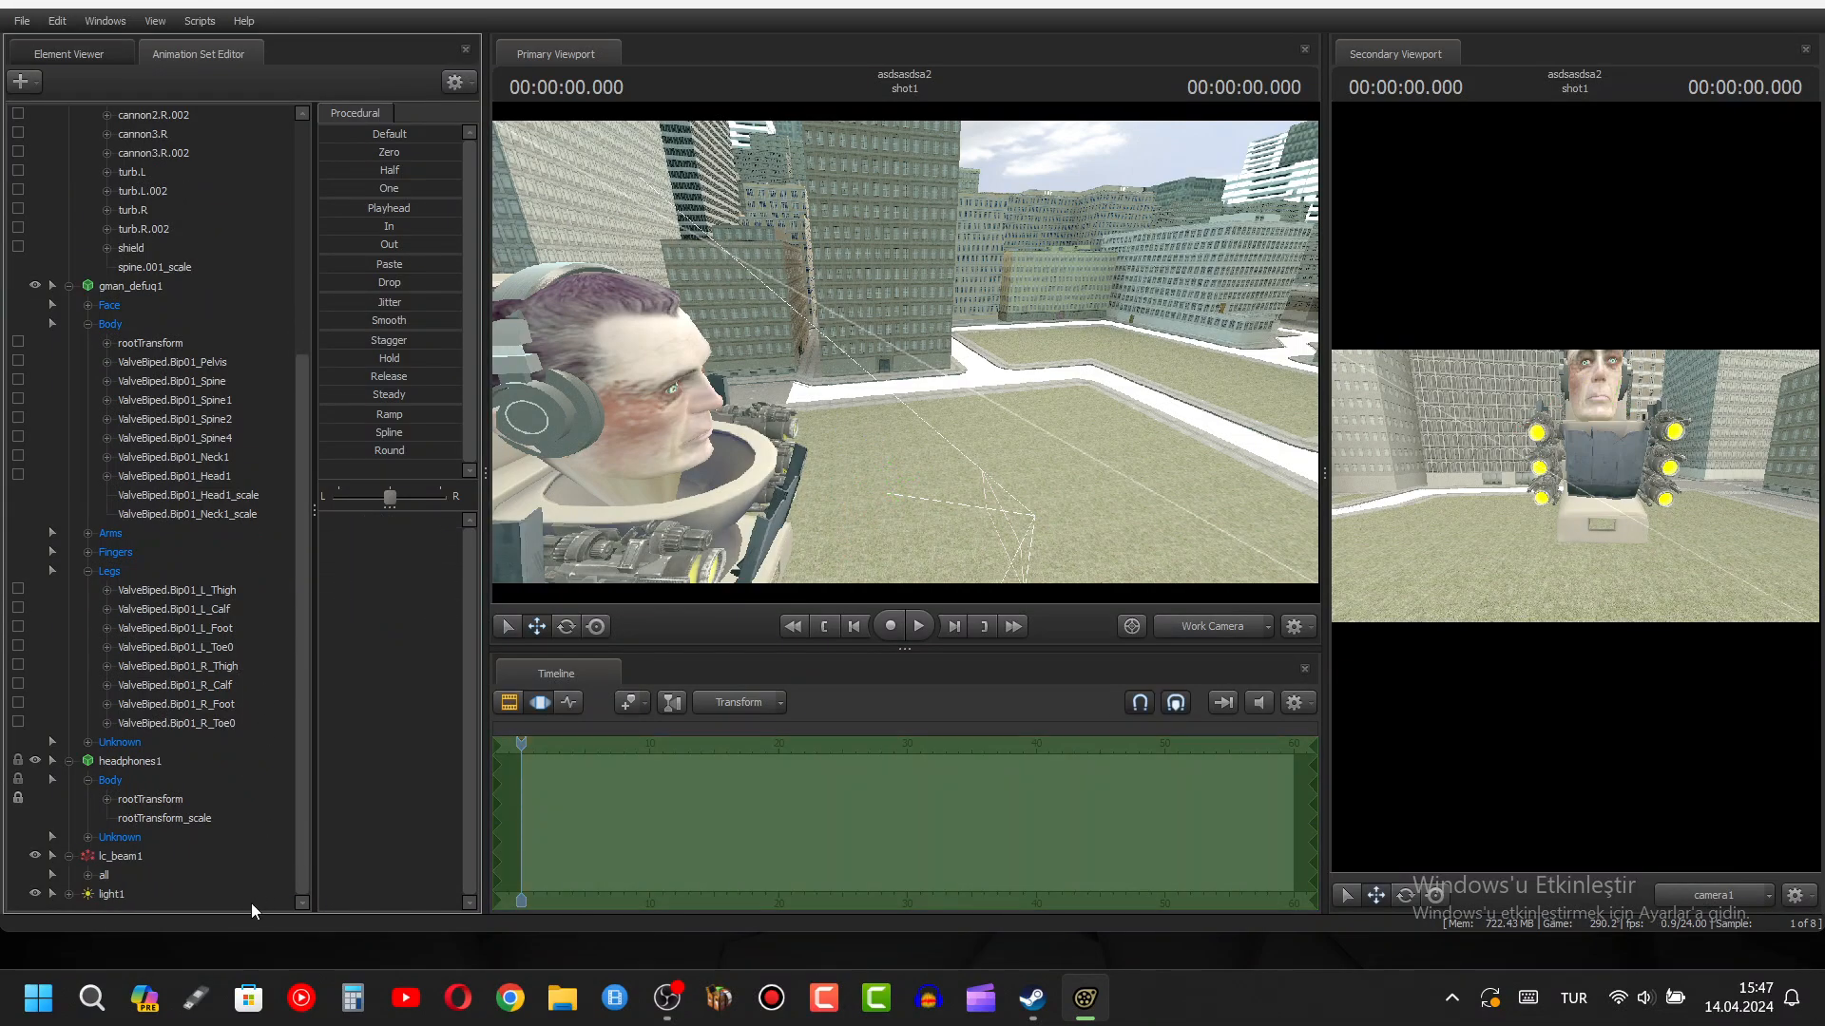
double_click(112, 894)
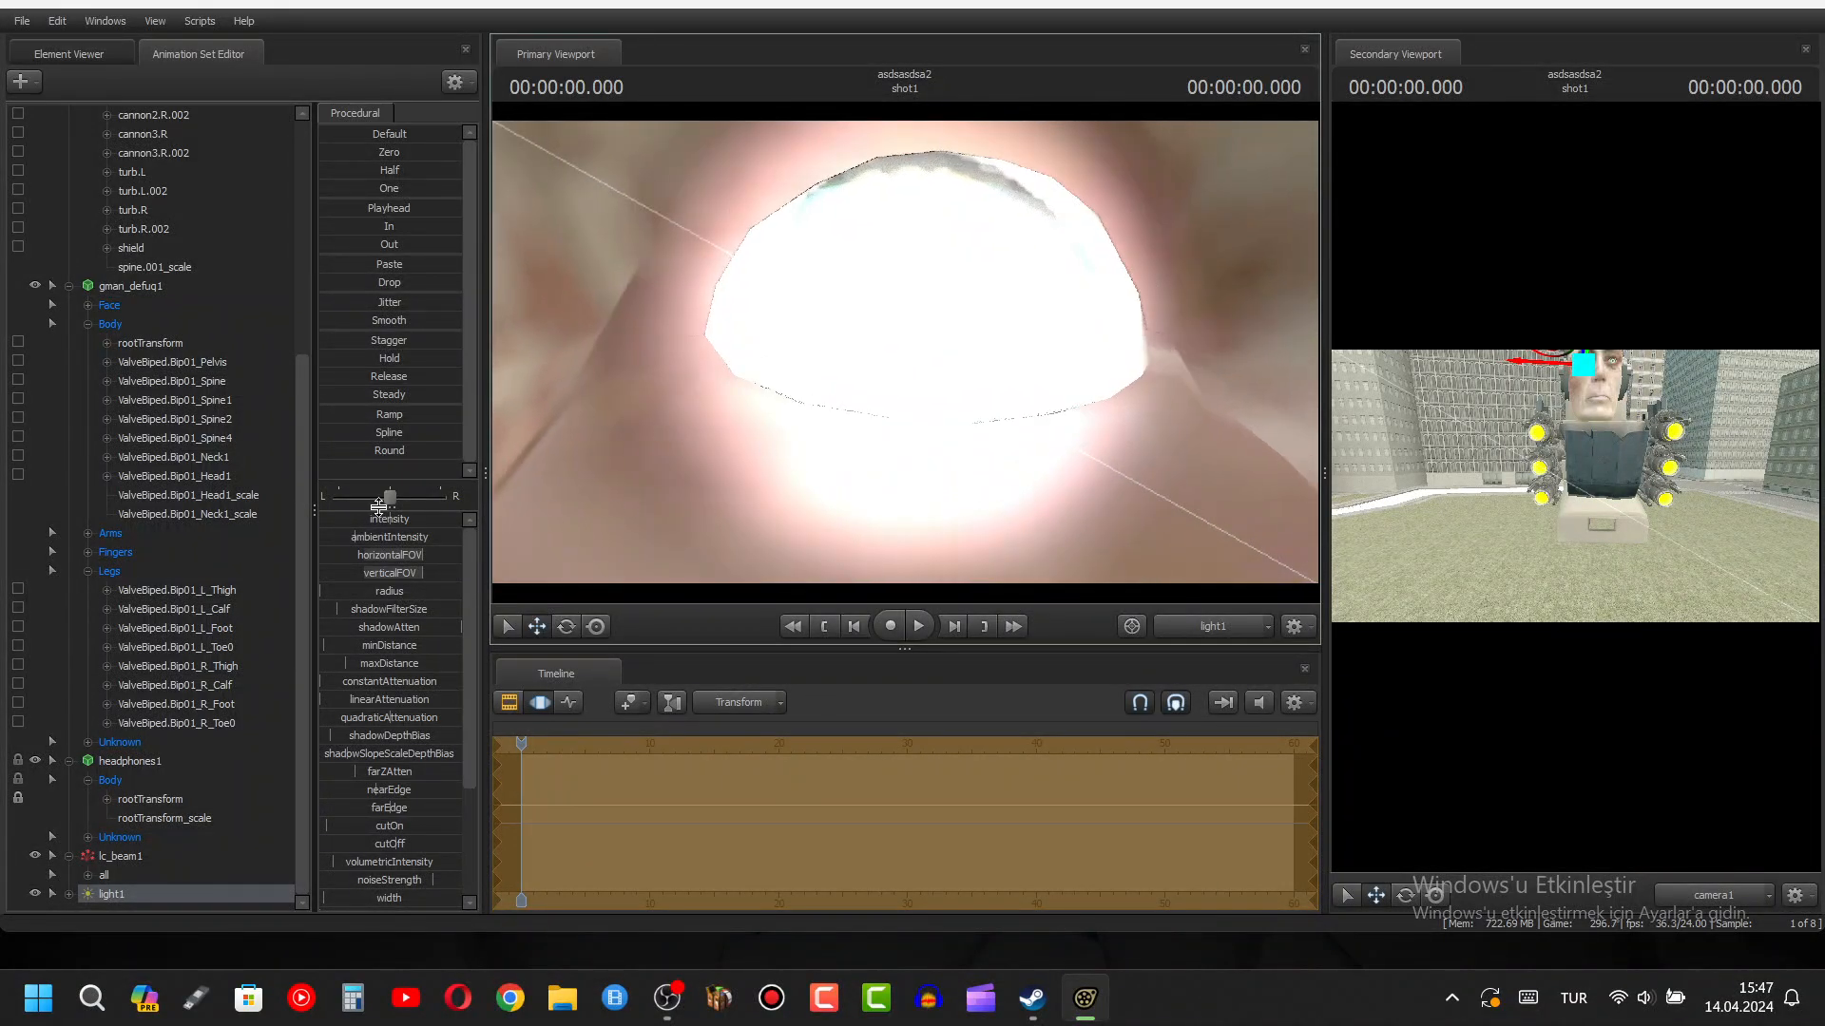
- Lower light1's color_blue to its minimum for a yellow glow, and return the primary viewport to the Work Camera
scroll(406, 880, down, 3)
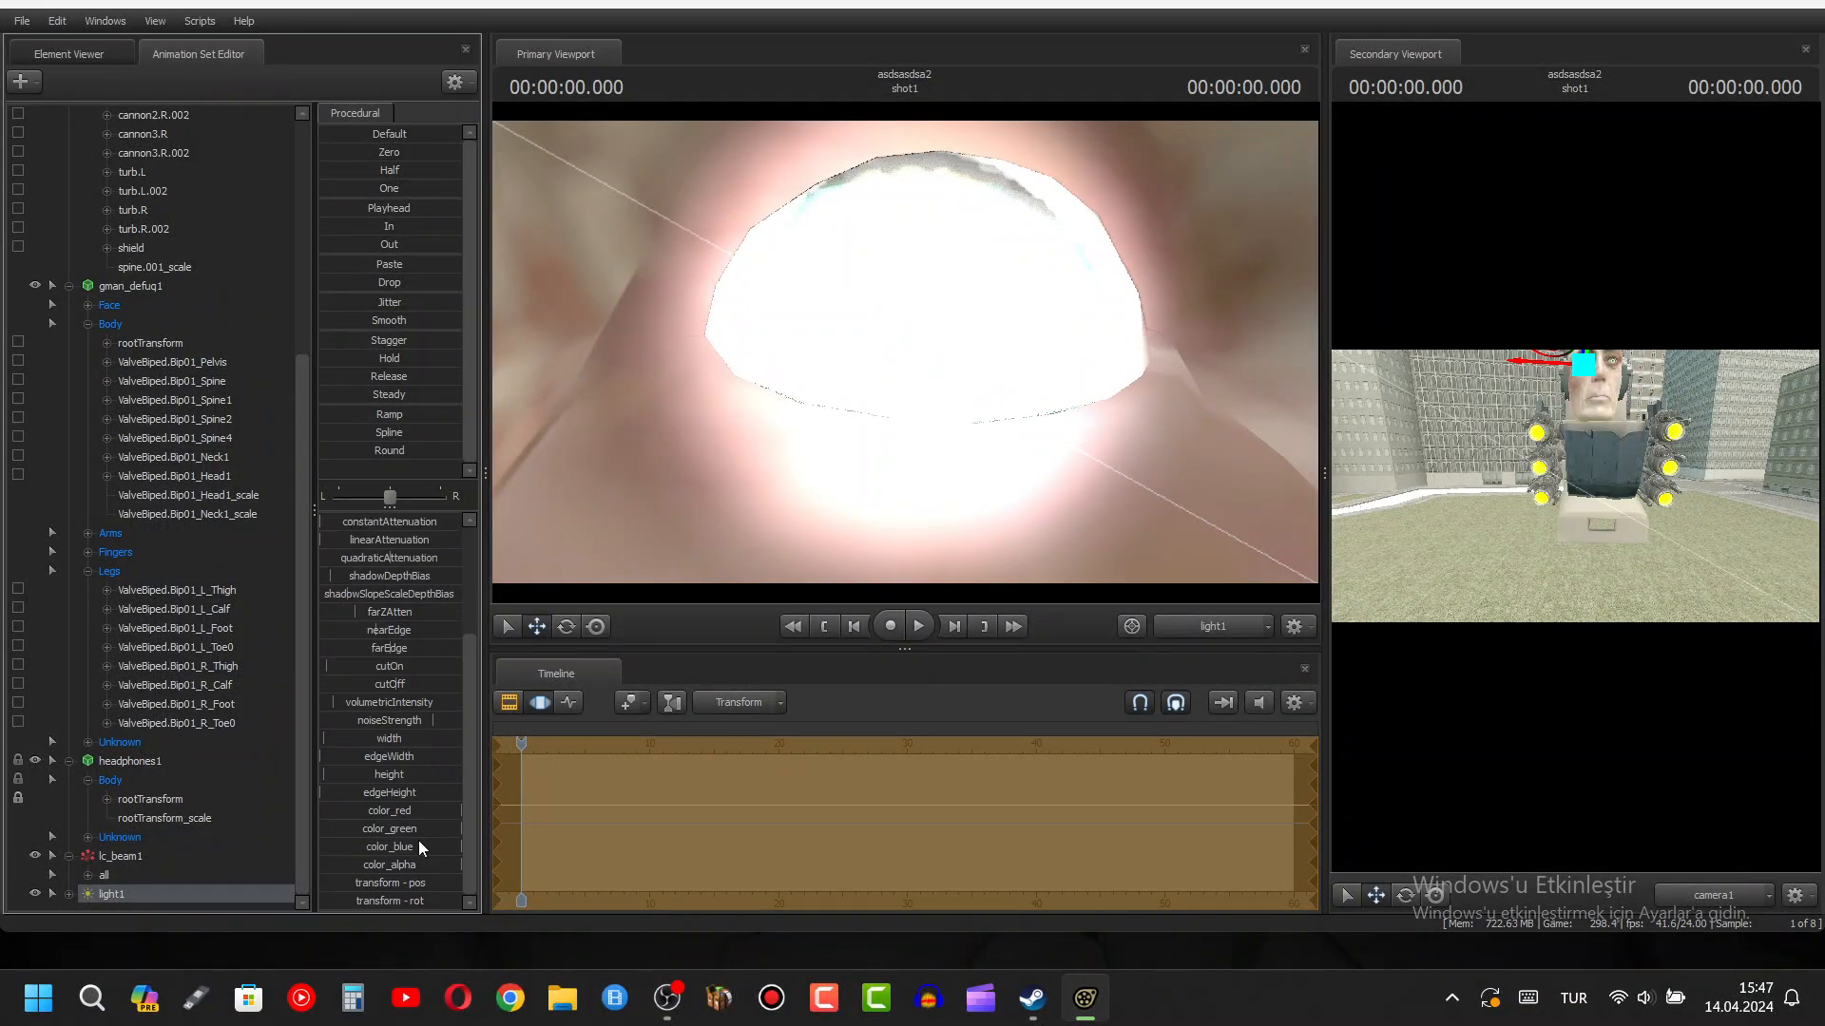
drag(418, 848, 323, 847)
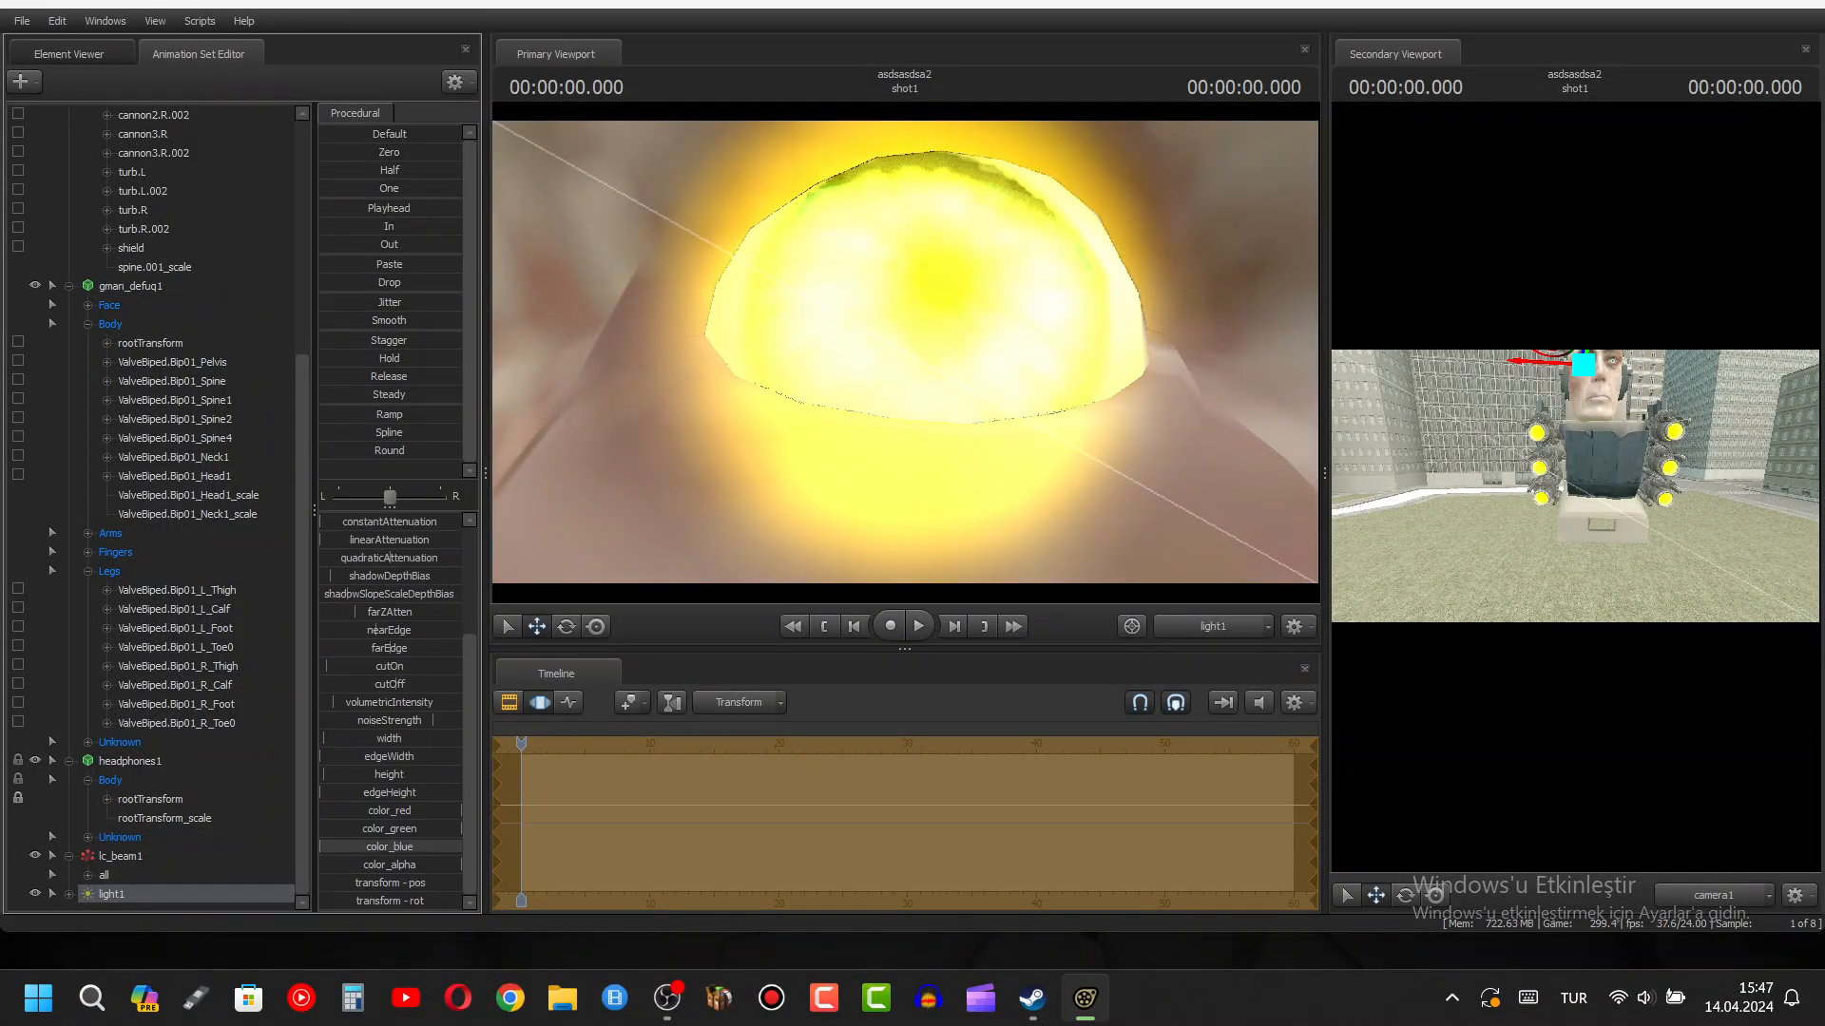
click(1183, 626)
click(1197, 648)
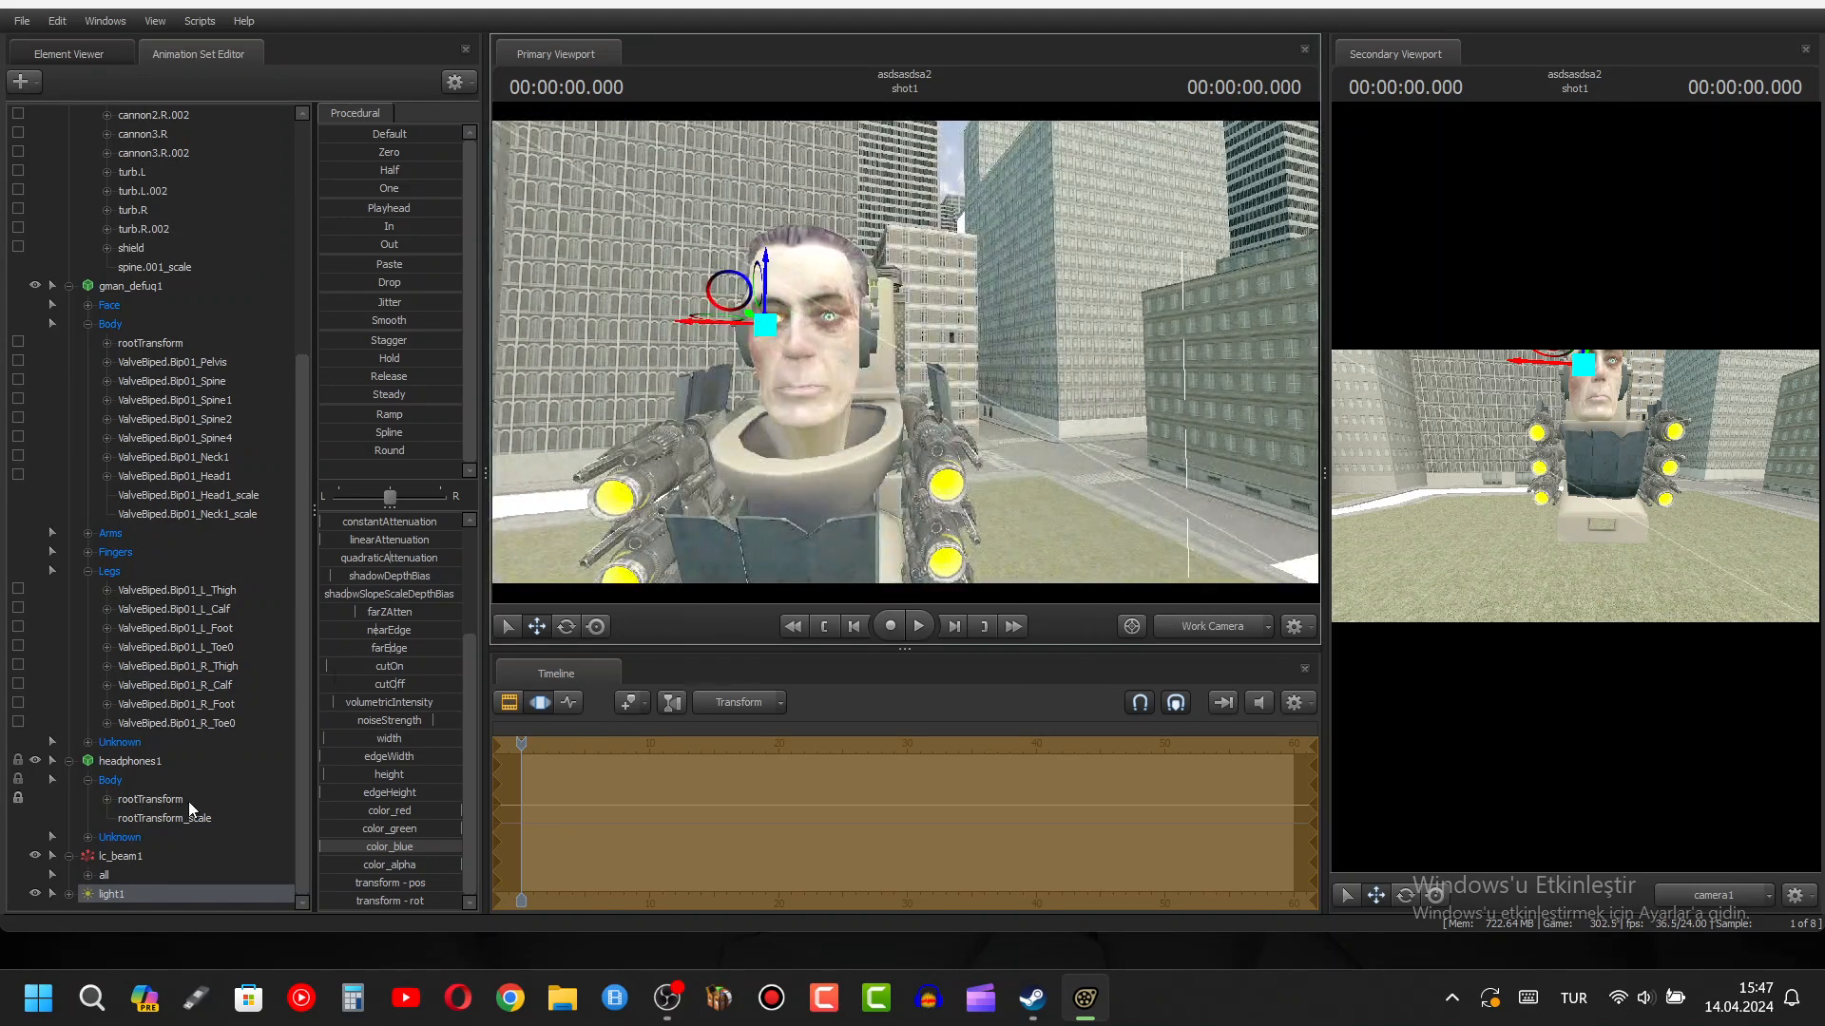
- Duplicate light1 by copying and pasting its animation set
right_click(158, 894)
click(241, 638)
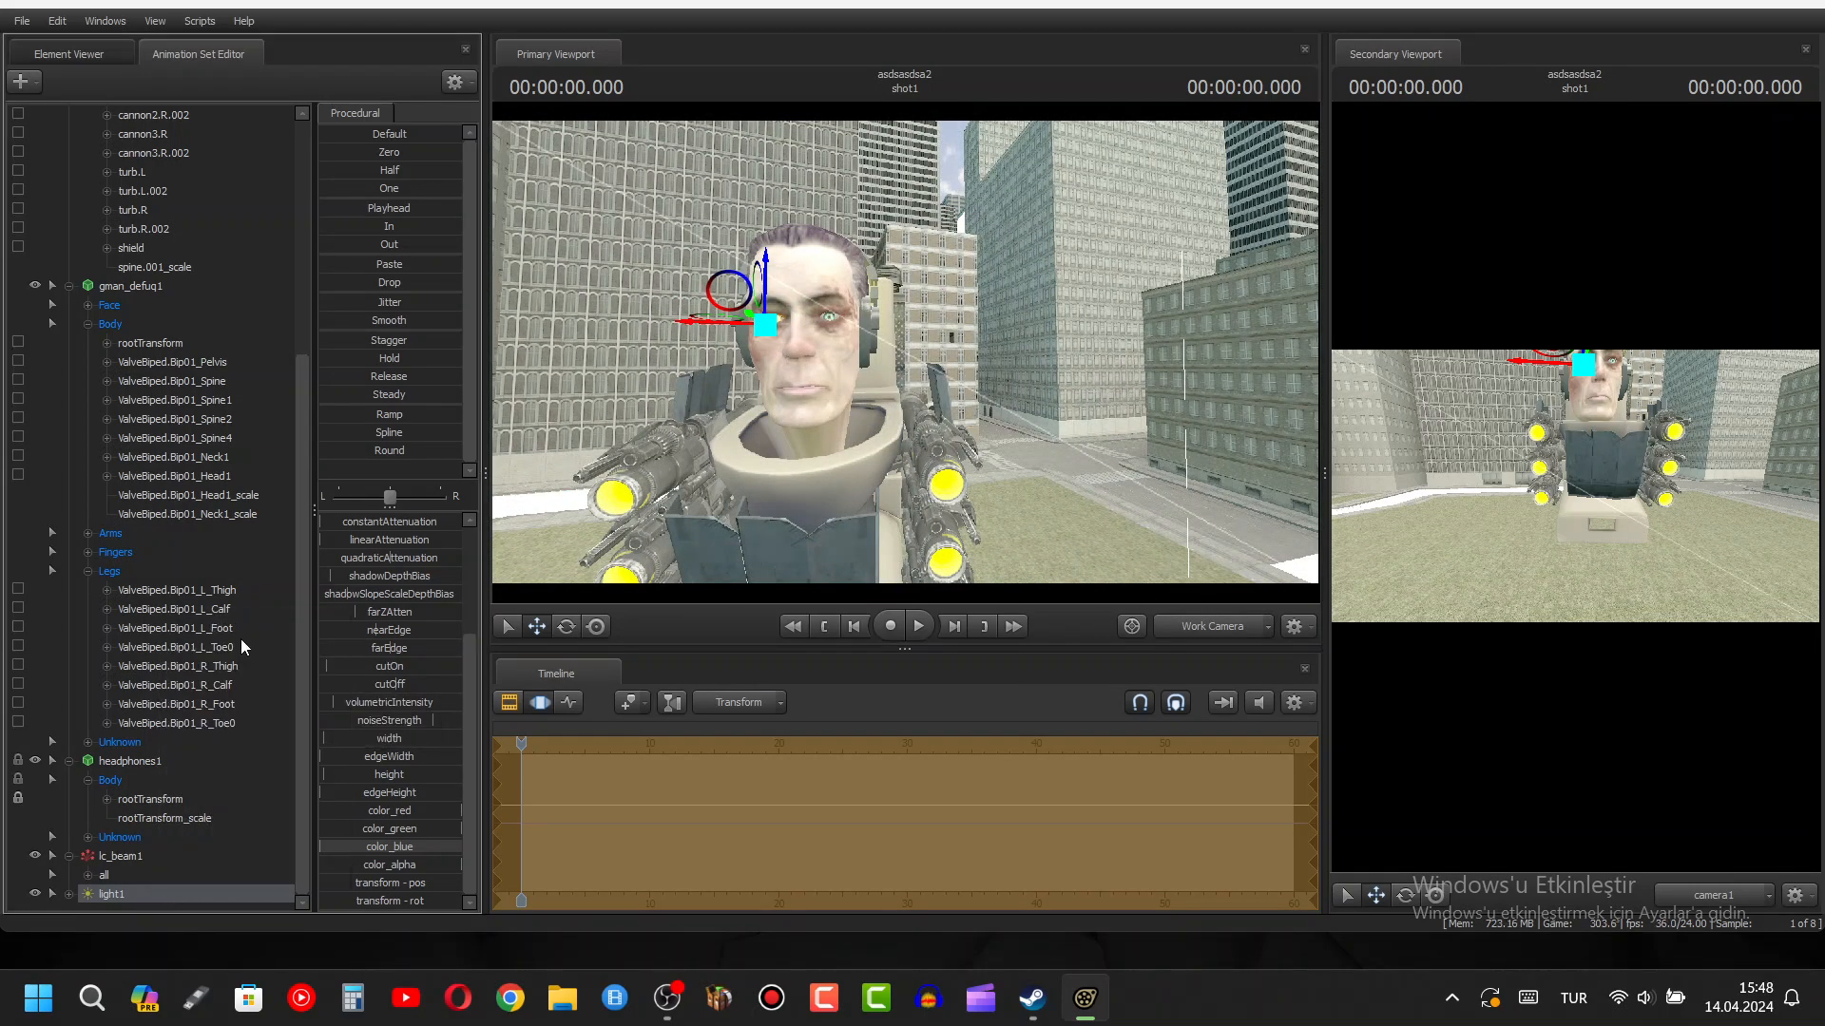
right_click(203, 909)
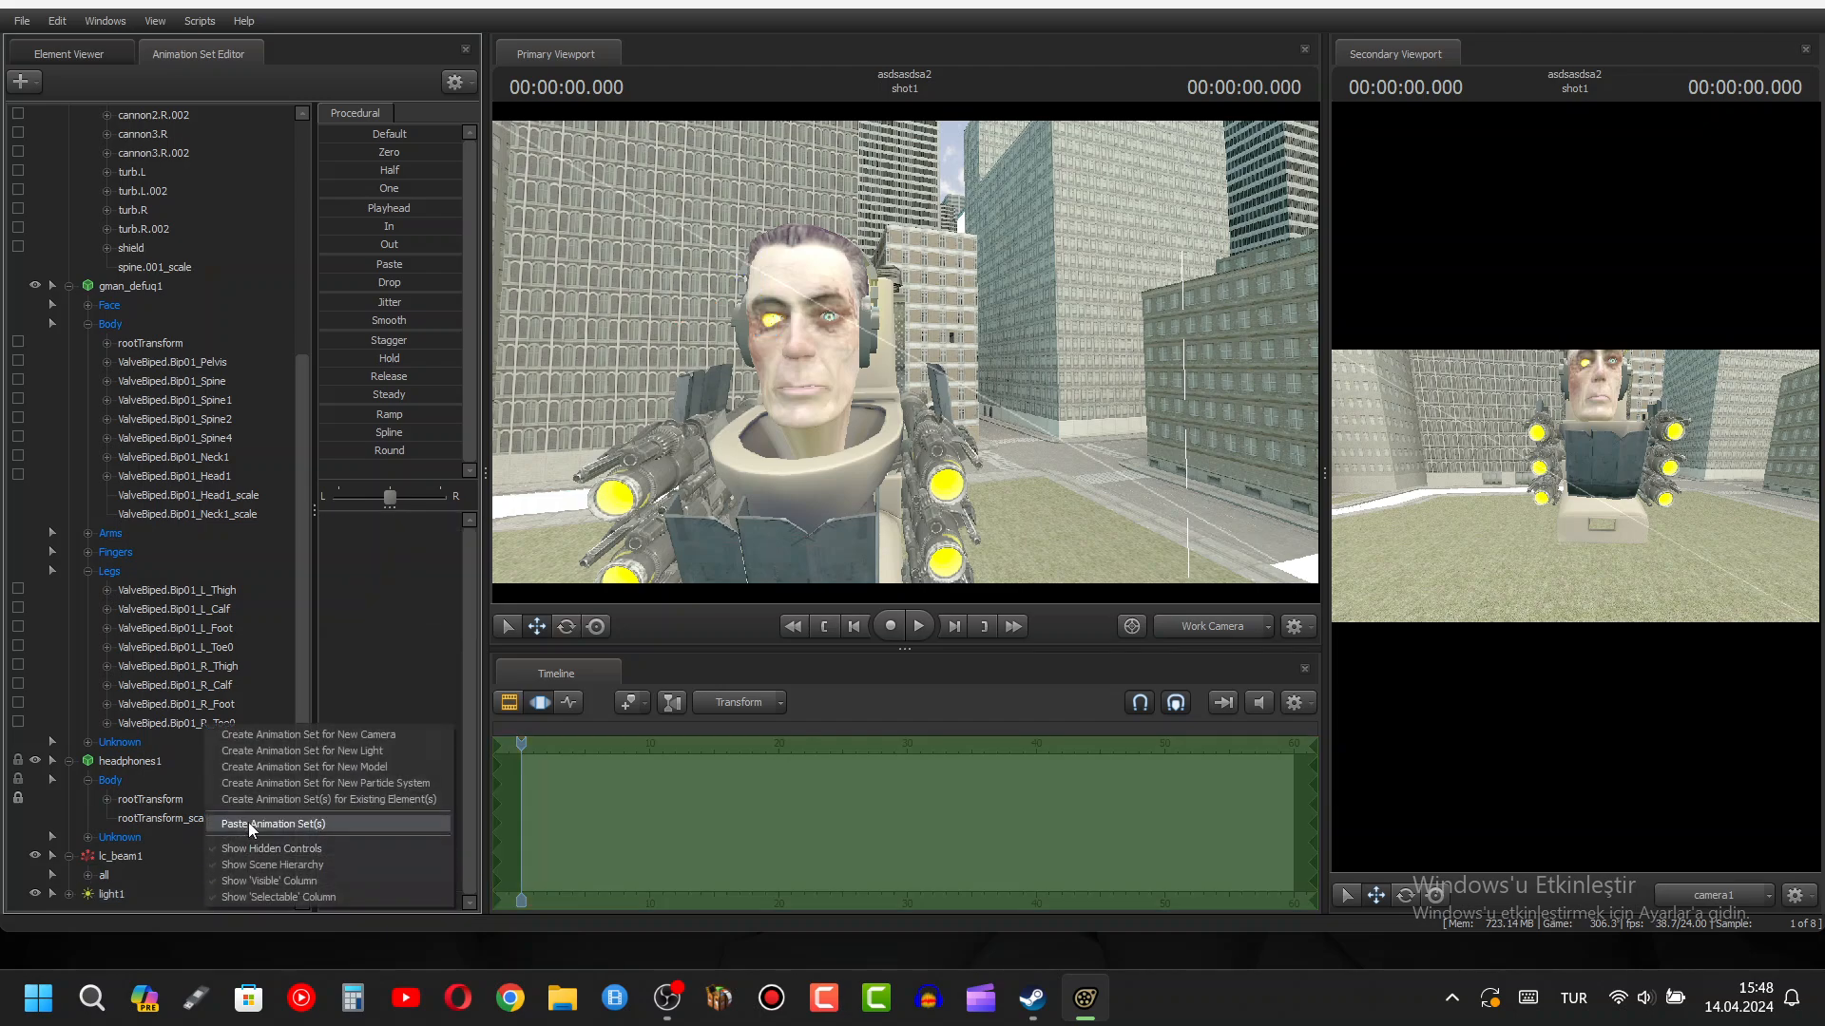
click(248, 823)
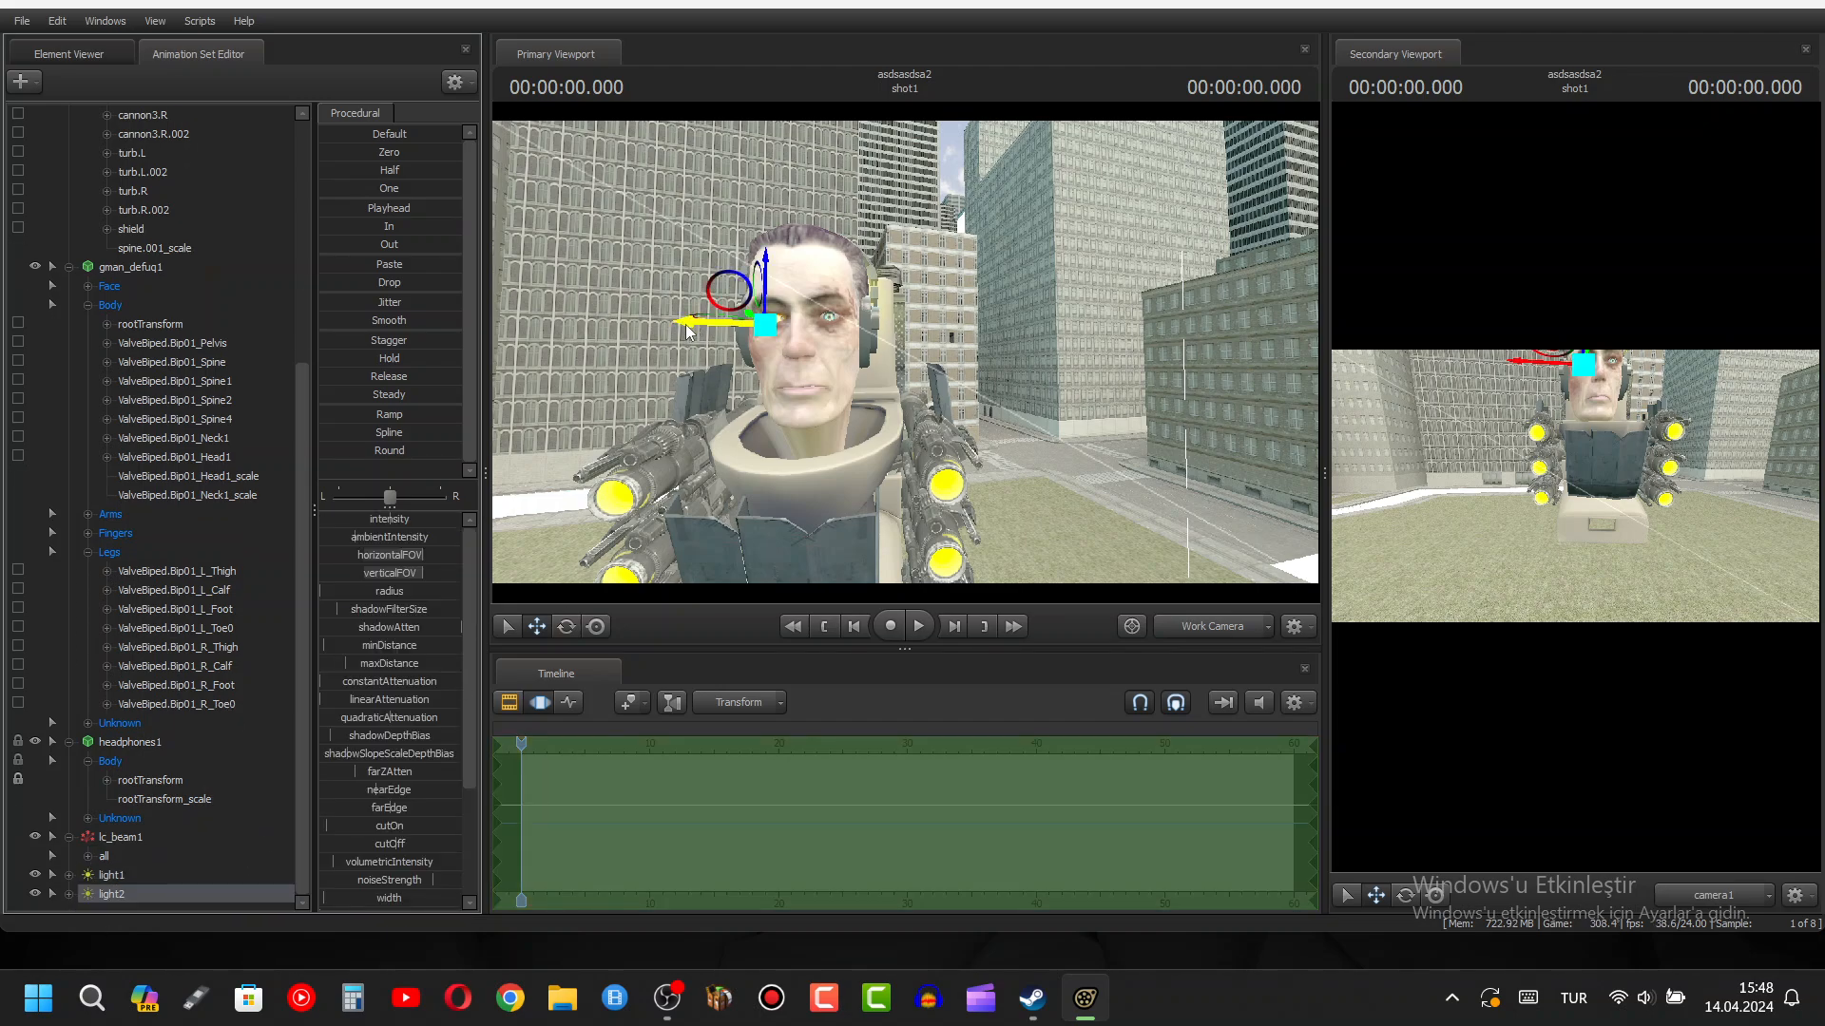
- Move light2 across the face onto the character's left eye, checking its placement from the side and the front
mouse_move(701, 332)
mouse_down()
mouse_move(789, 371)
mouse_move(750, 347)
mouse_move(575, 353)
mouse_up()
key(w)
key(d)
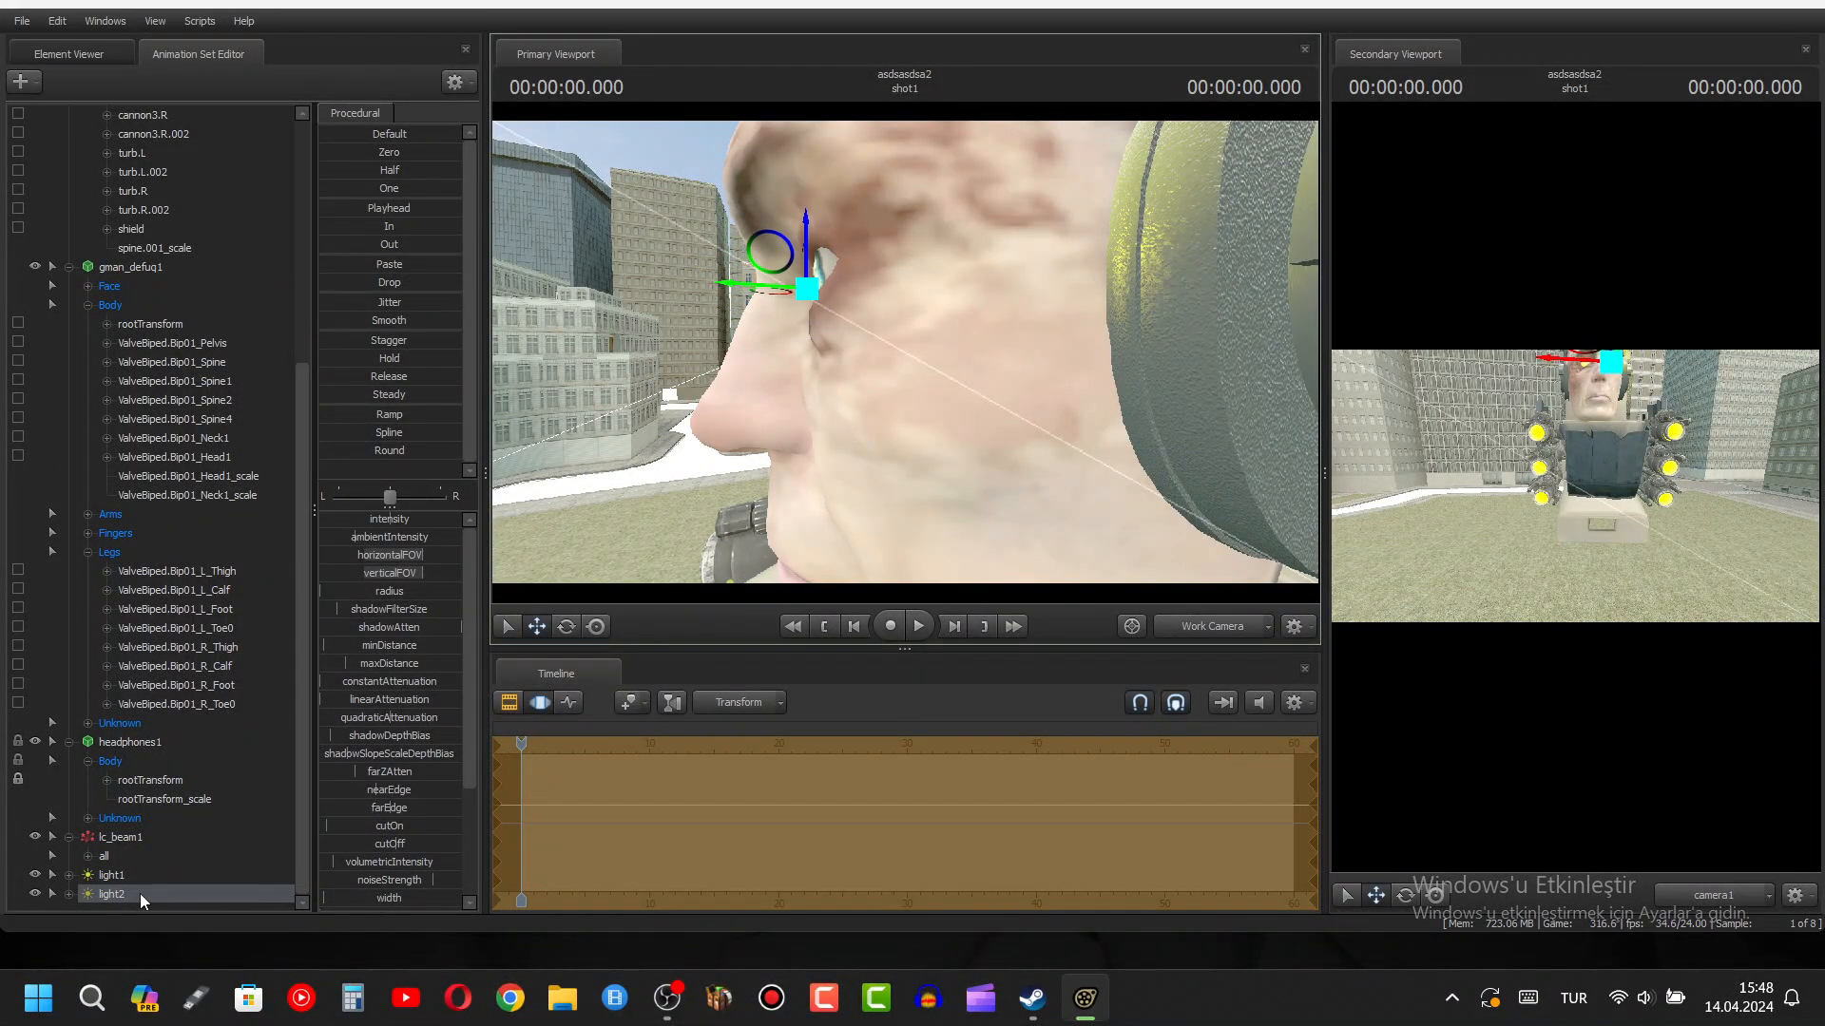
drag(140, 894, 941, 338)
key(s)
click(1188, 625)
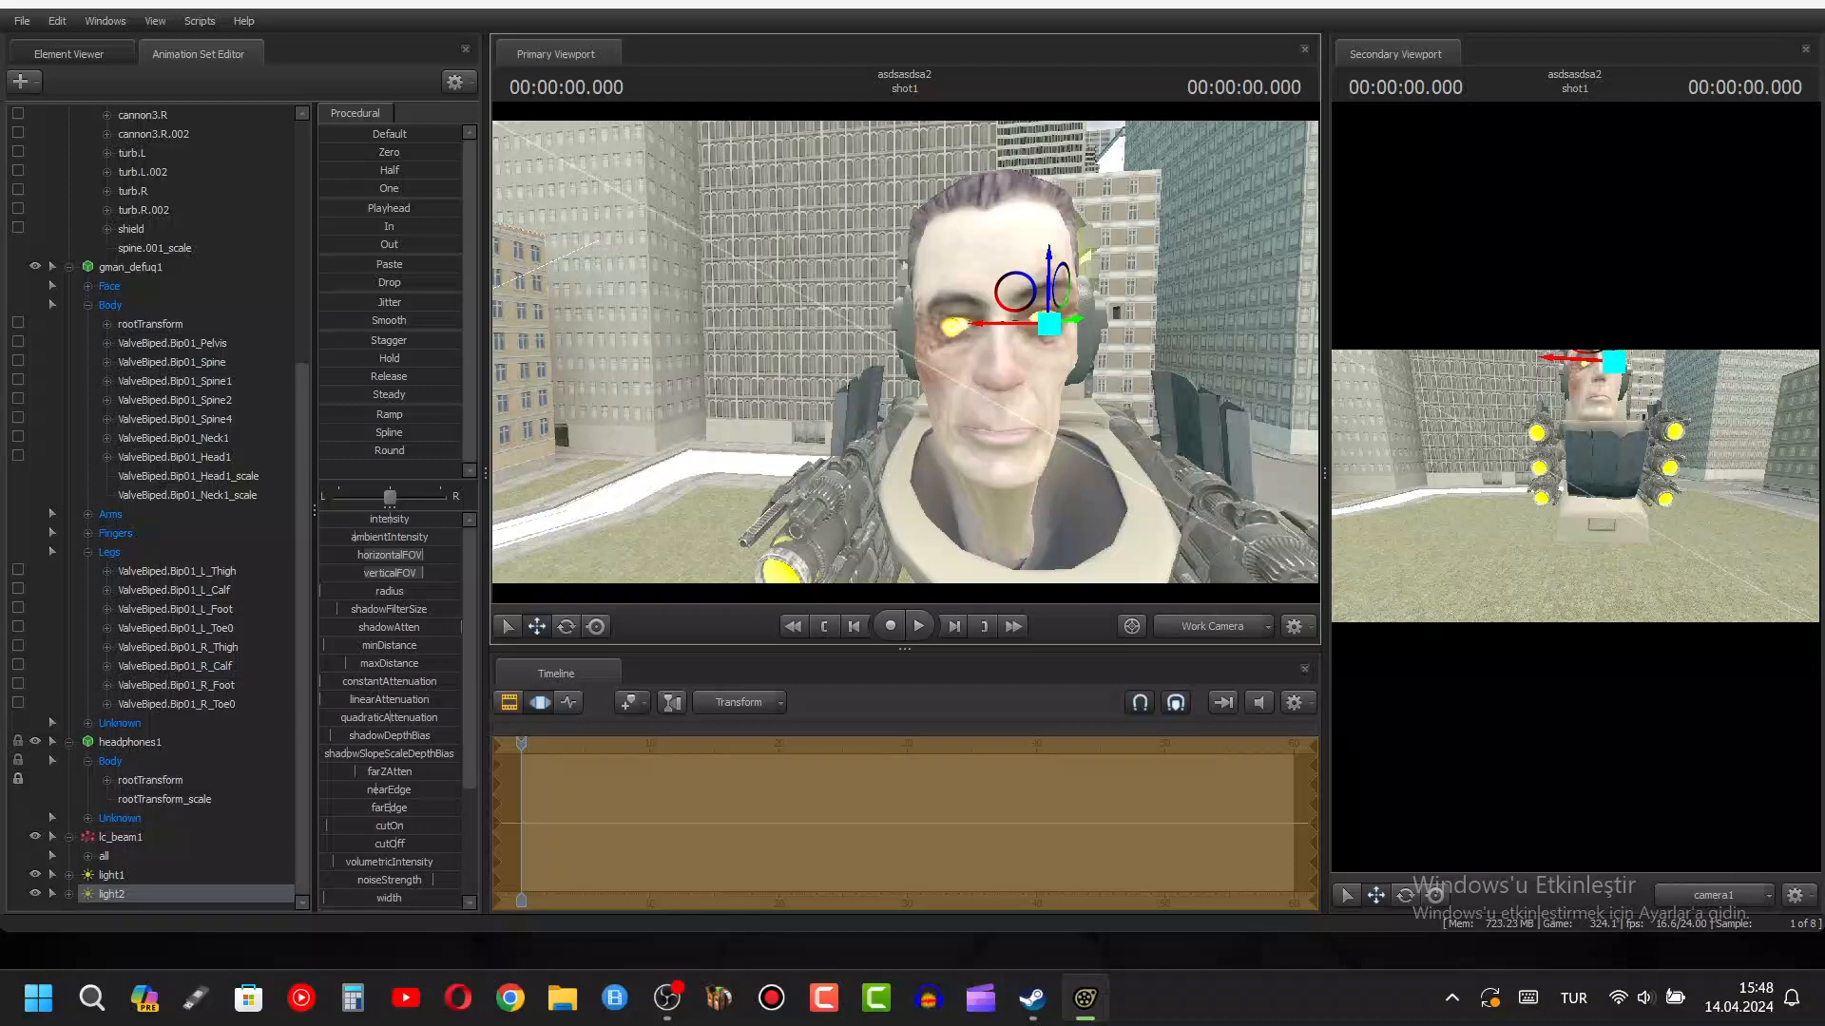
- Lock light1 to the ValveBiped.Bip01_Head1 bone of gman_defuq1
click(69, 870)
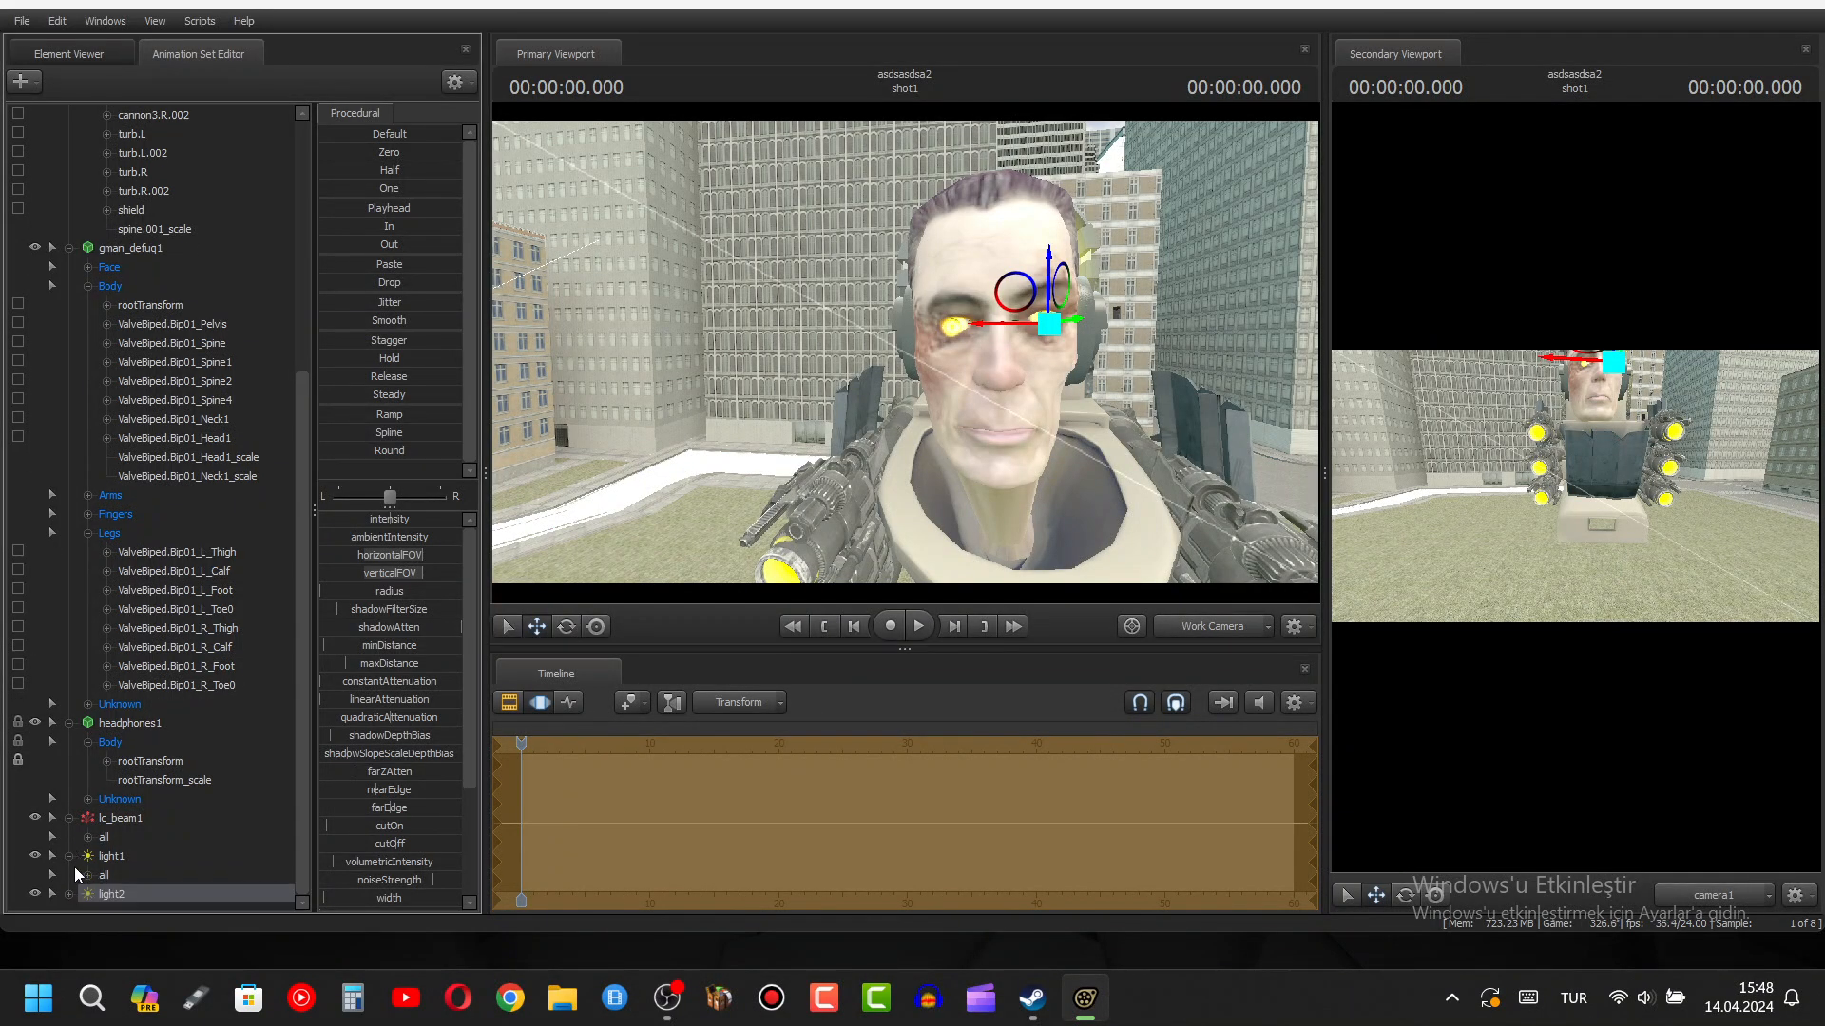
scroll(175, 489, down, 3)
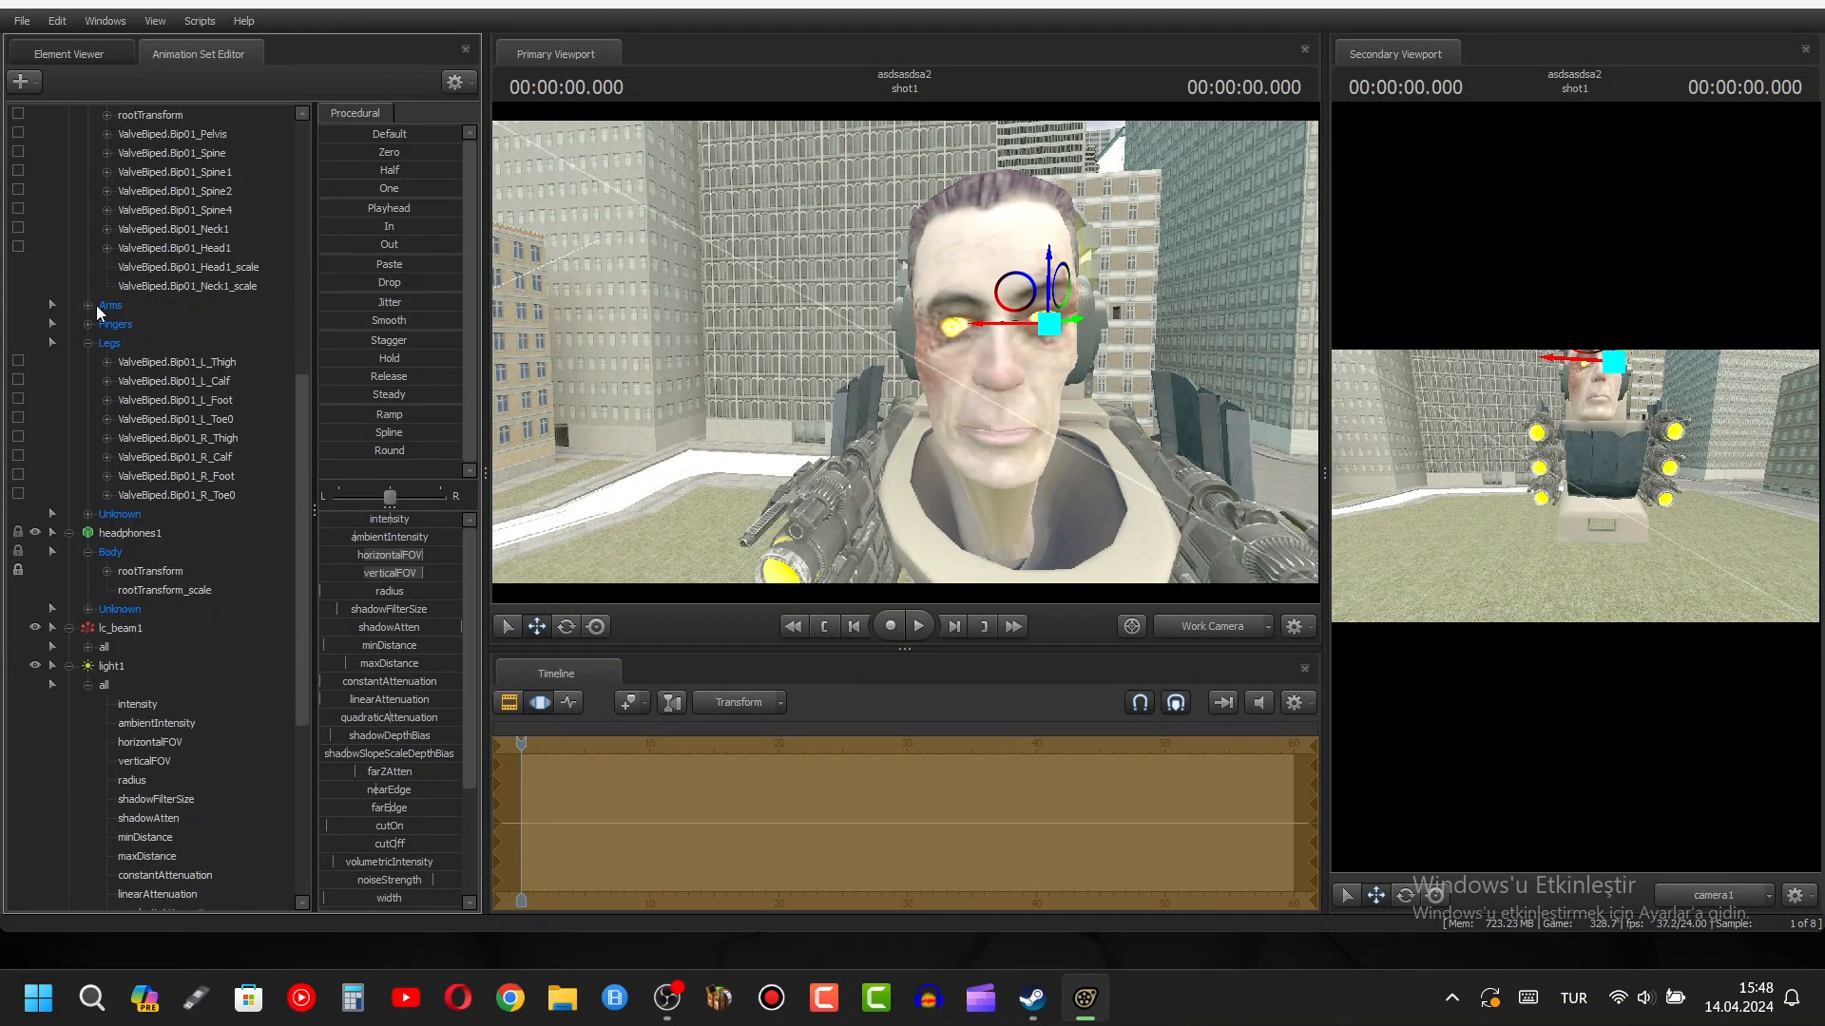
click(88, 343)
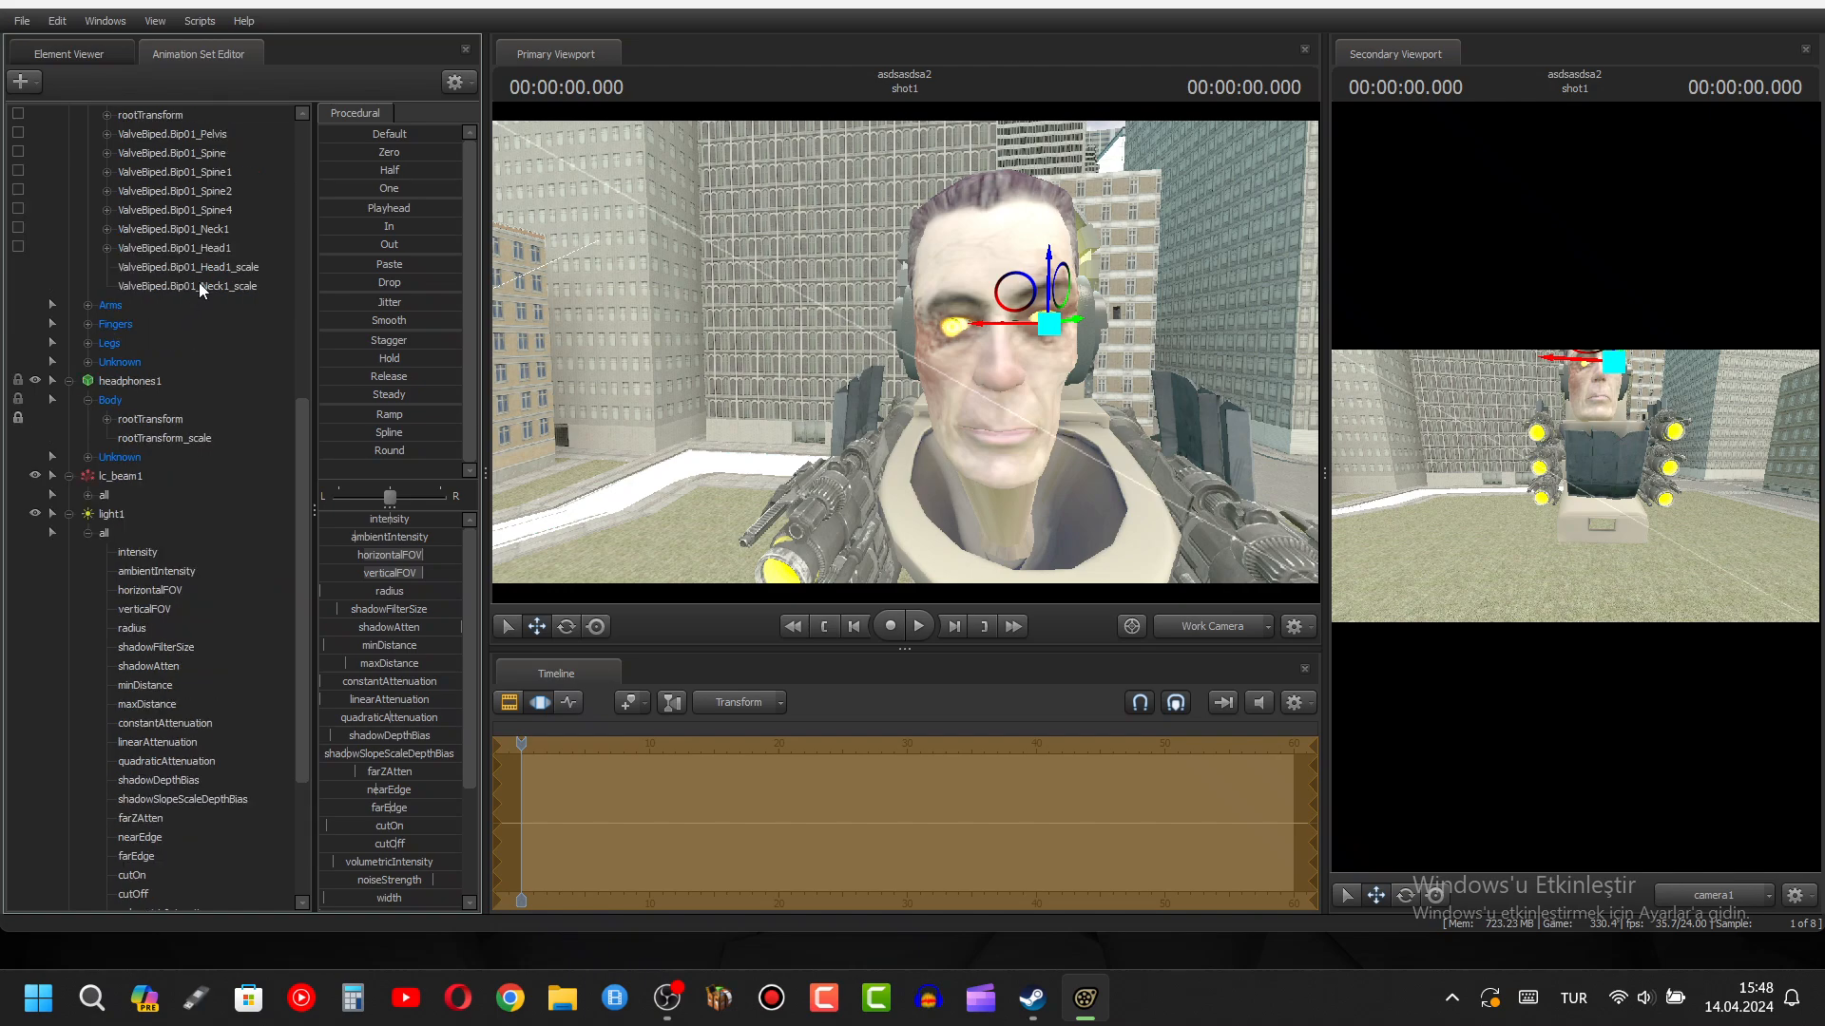
click(226, 251)
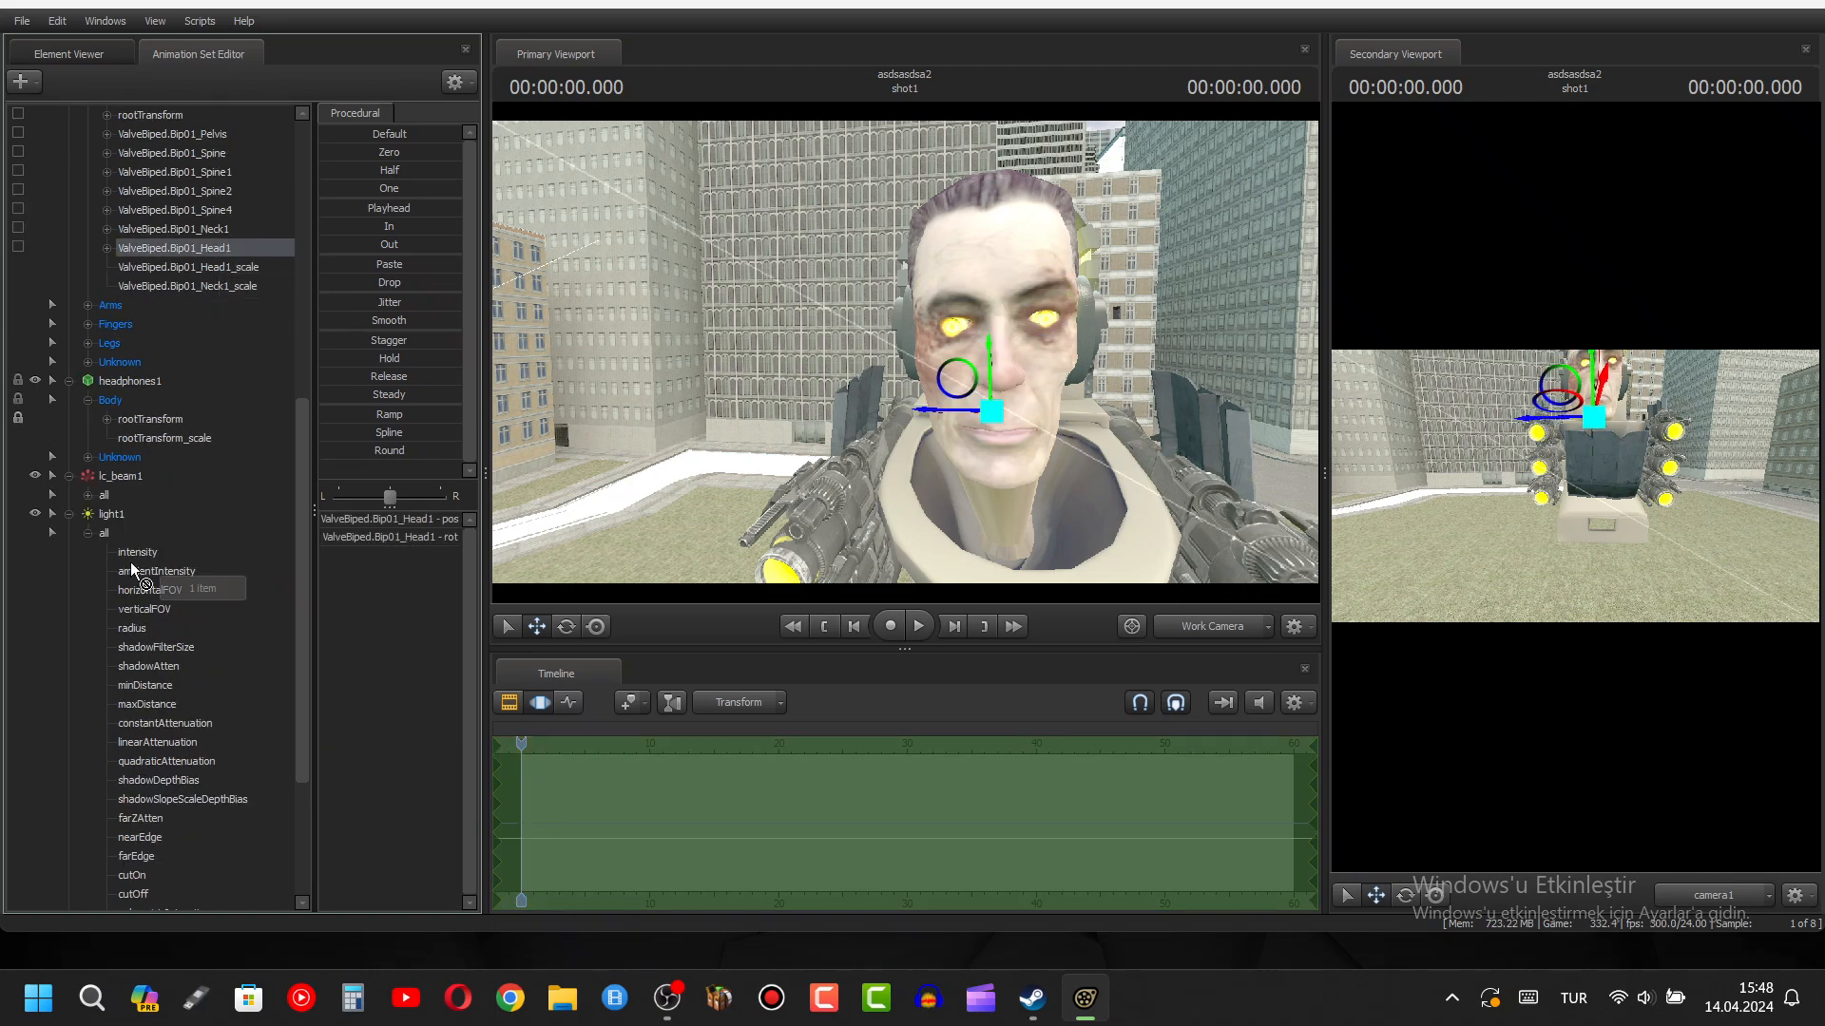
drag(197, 944, 186, 878)
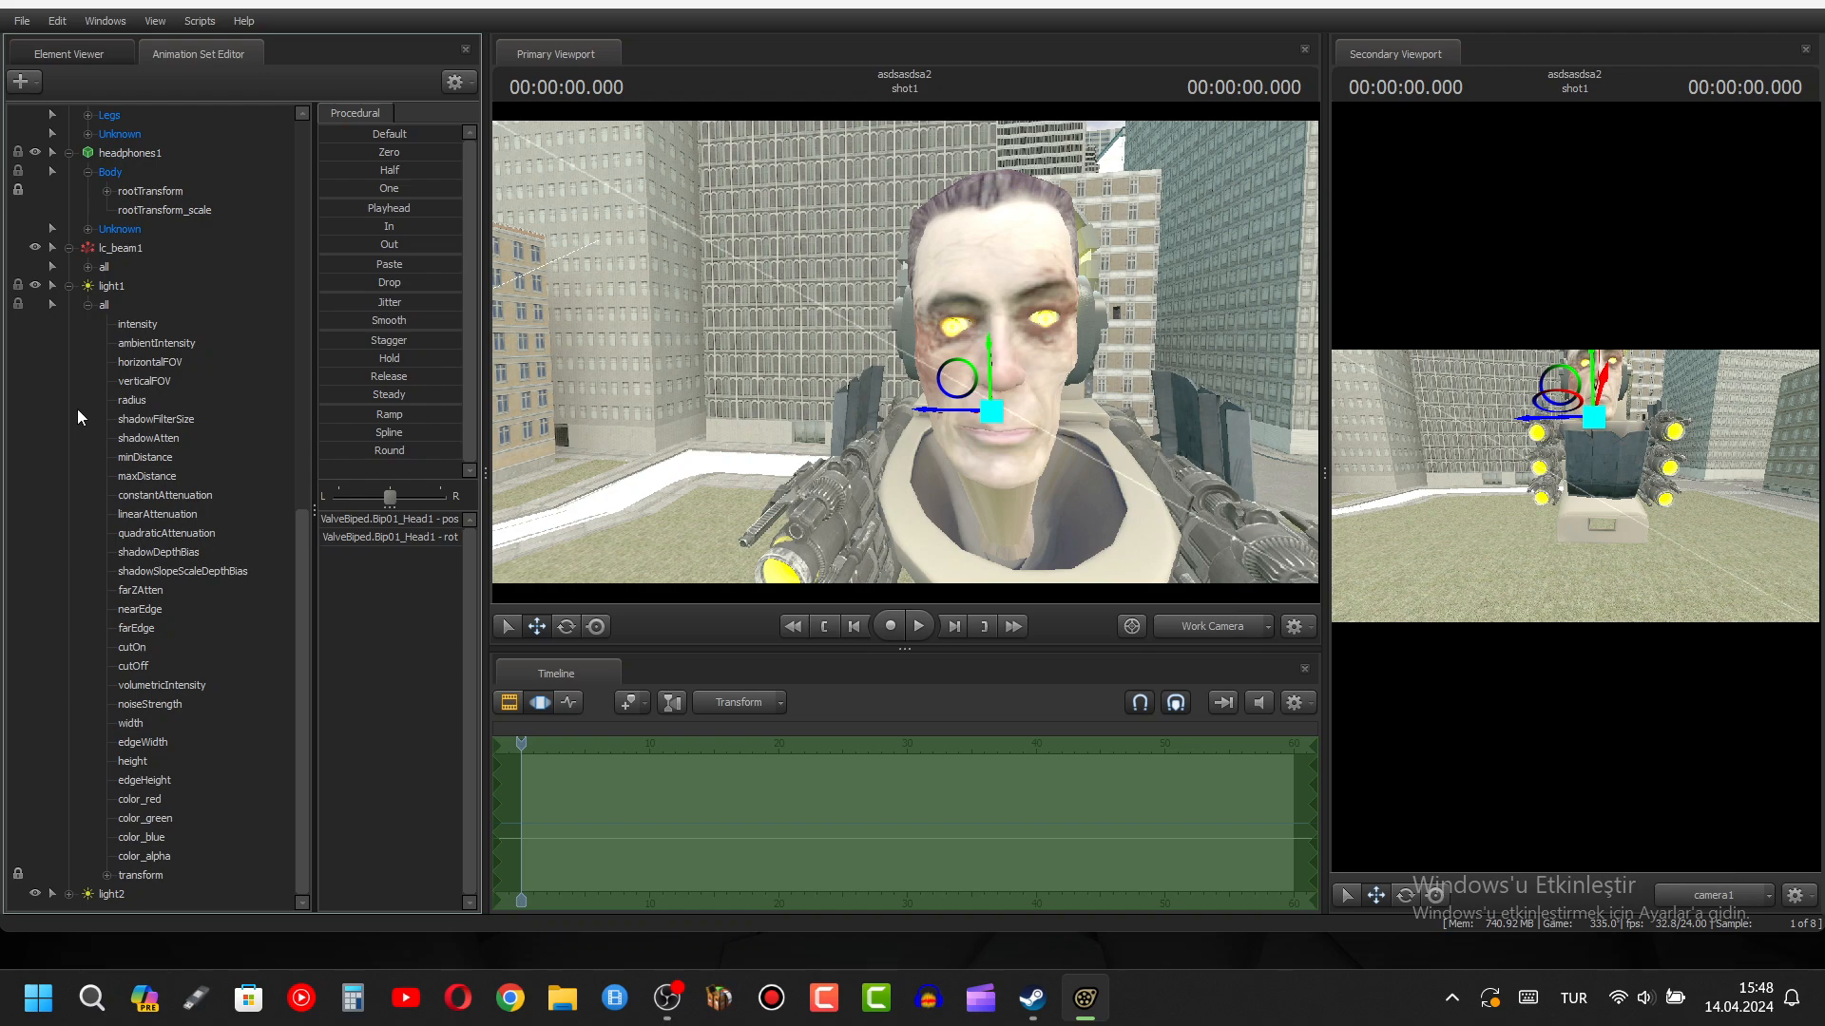
click(70, 285)
- Lock light2 to the ValveBiped.Bip01_Head1 bone of gman_defuq1
click(78, 891)
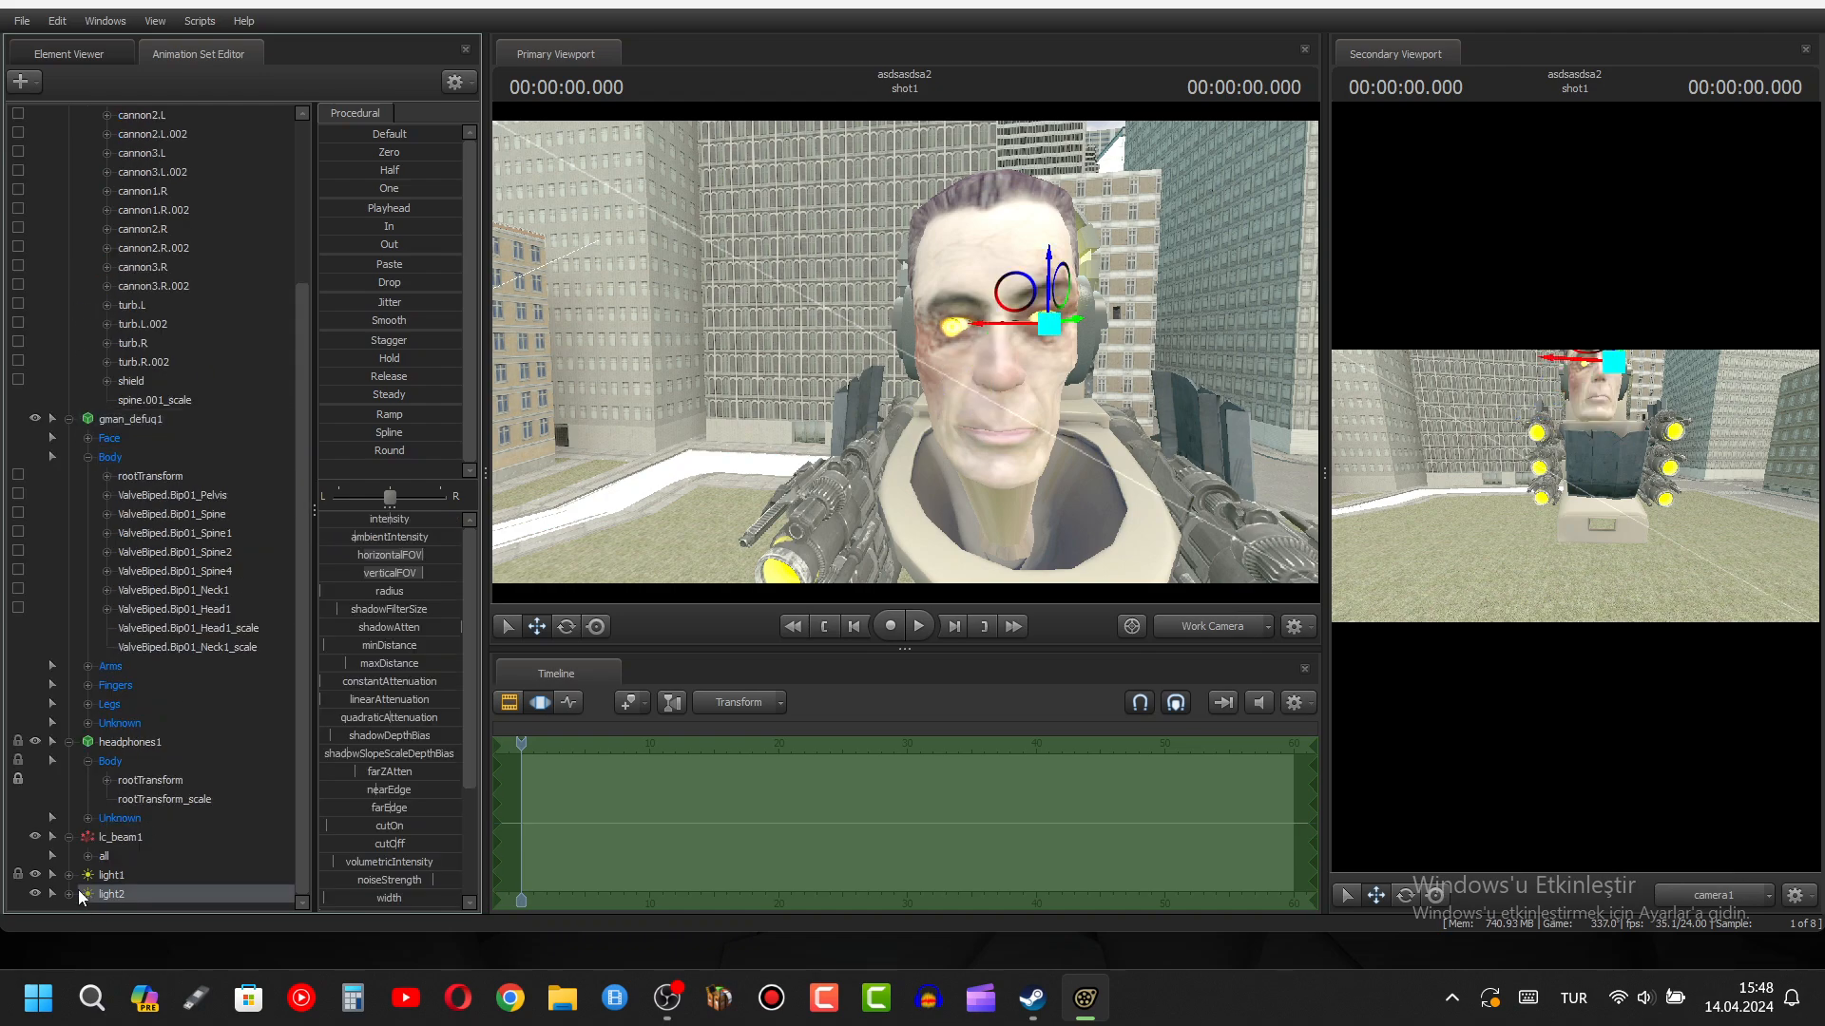
click(71, 892)
scroll(93, 888, down, 10)
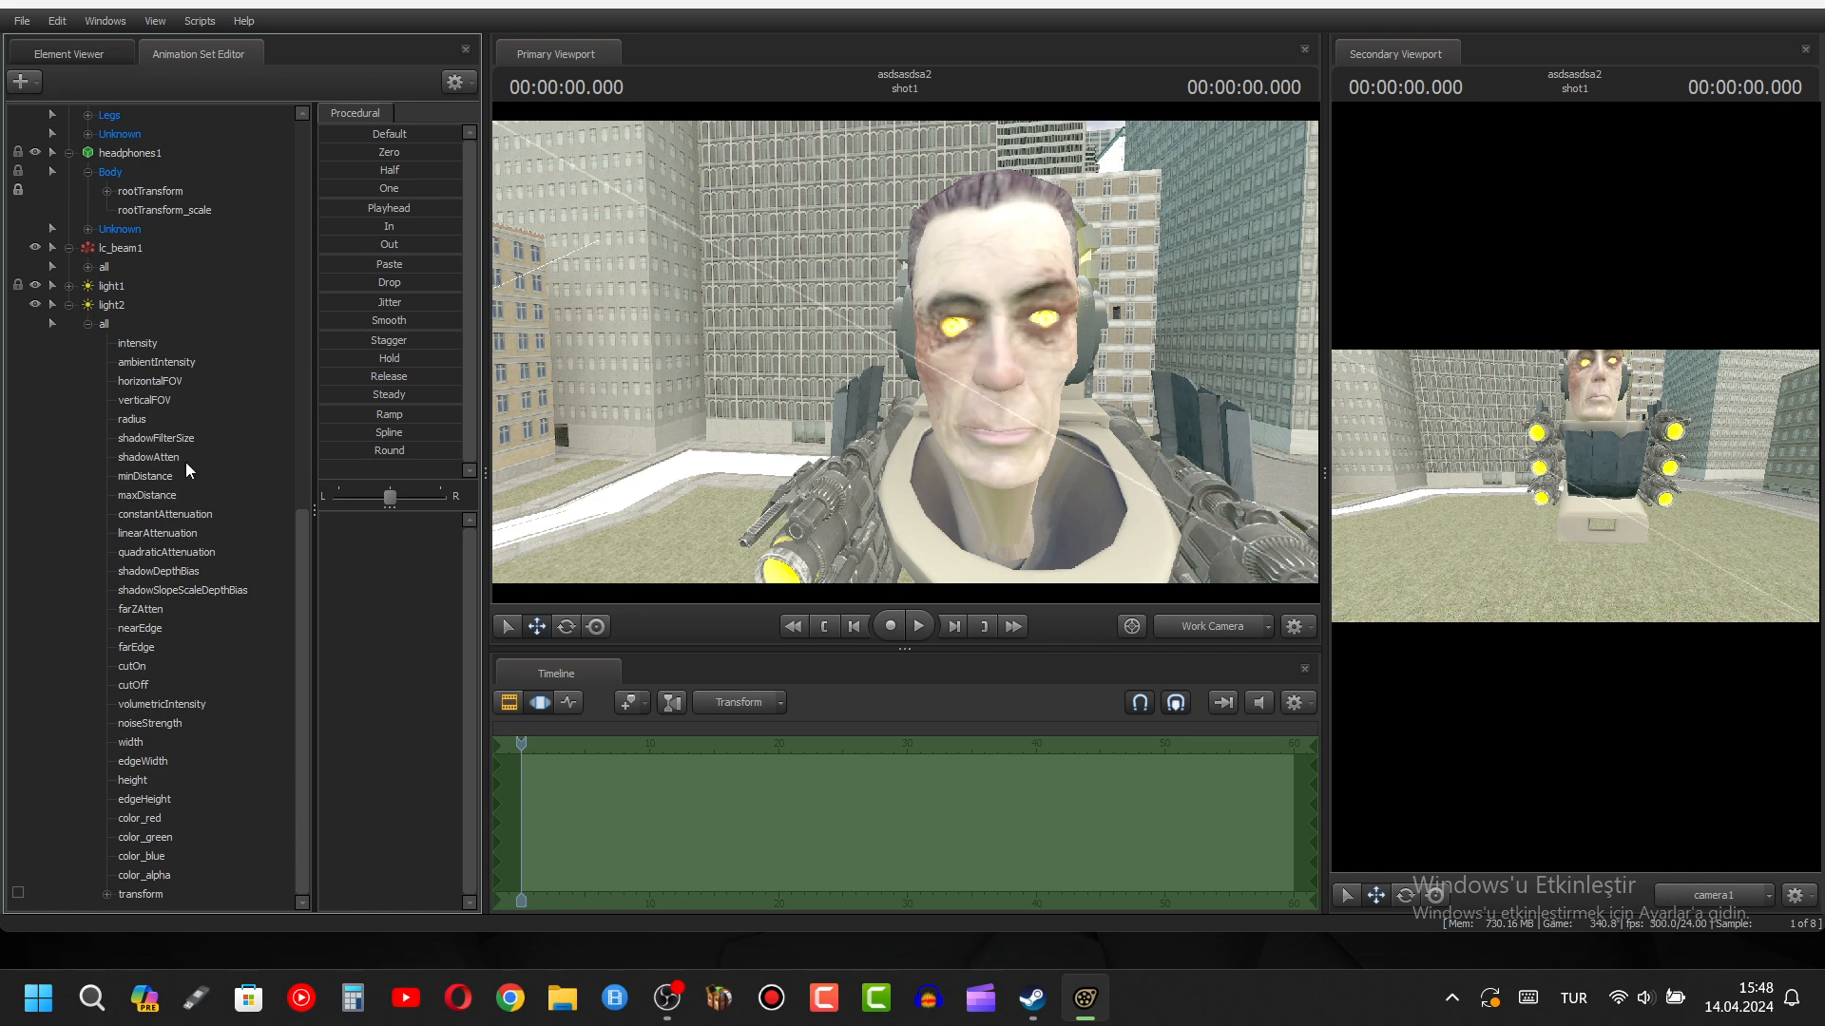
scroll(185, 462, up, 5)
drag(231, 304, 167, 903)
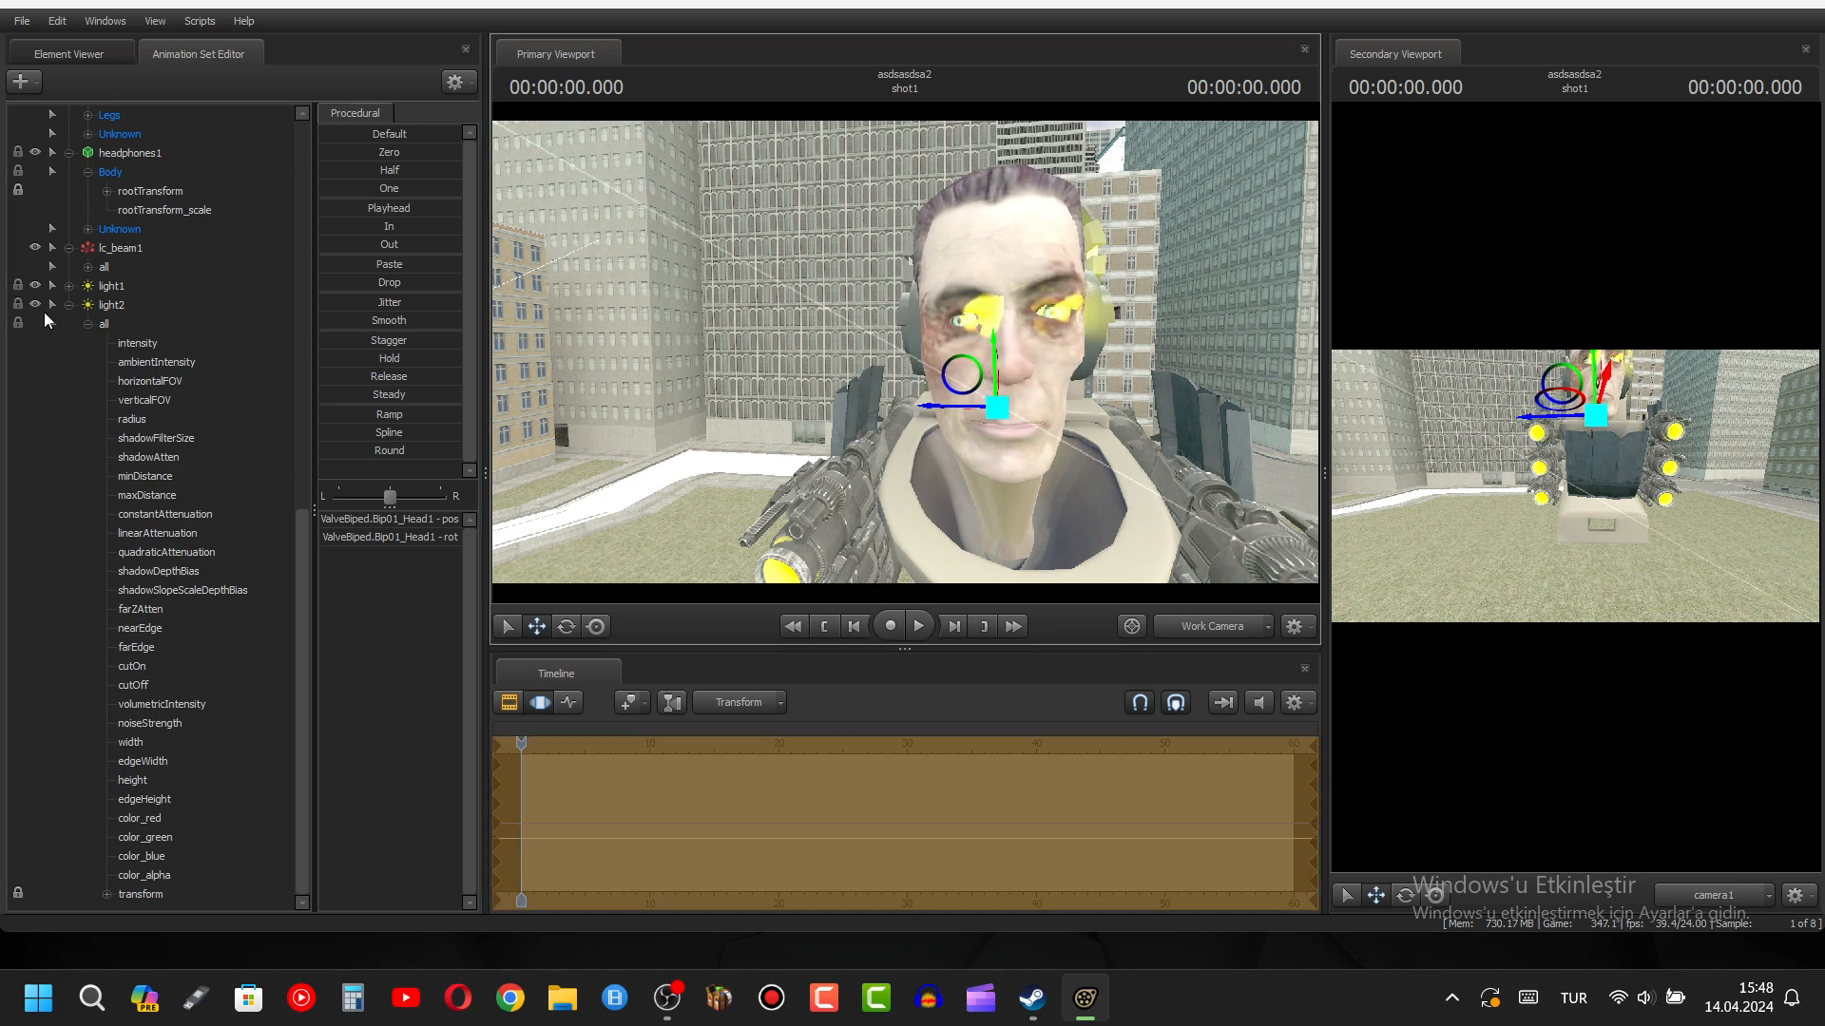
- Reposition light1 near the character's right eye using the light's own view, and return to the Work Camera
click(145, 288)
drag(928, 331, 902, 332)
drag(181, 283, 836, 342)
mouse_move(836, 343)
mouse_down()
mouse_move(932, 344)
mouse_move(856, 342)
mouse_move(894, 380)
mouse_move(827, 361)
mouse_up()
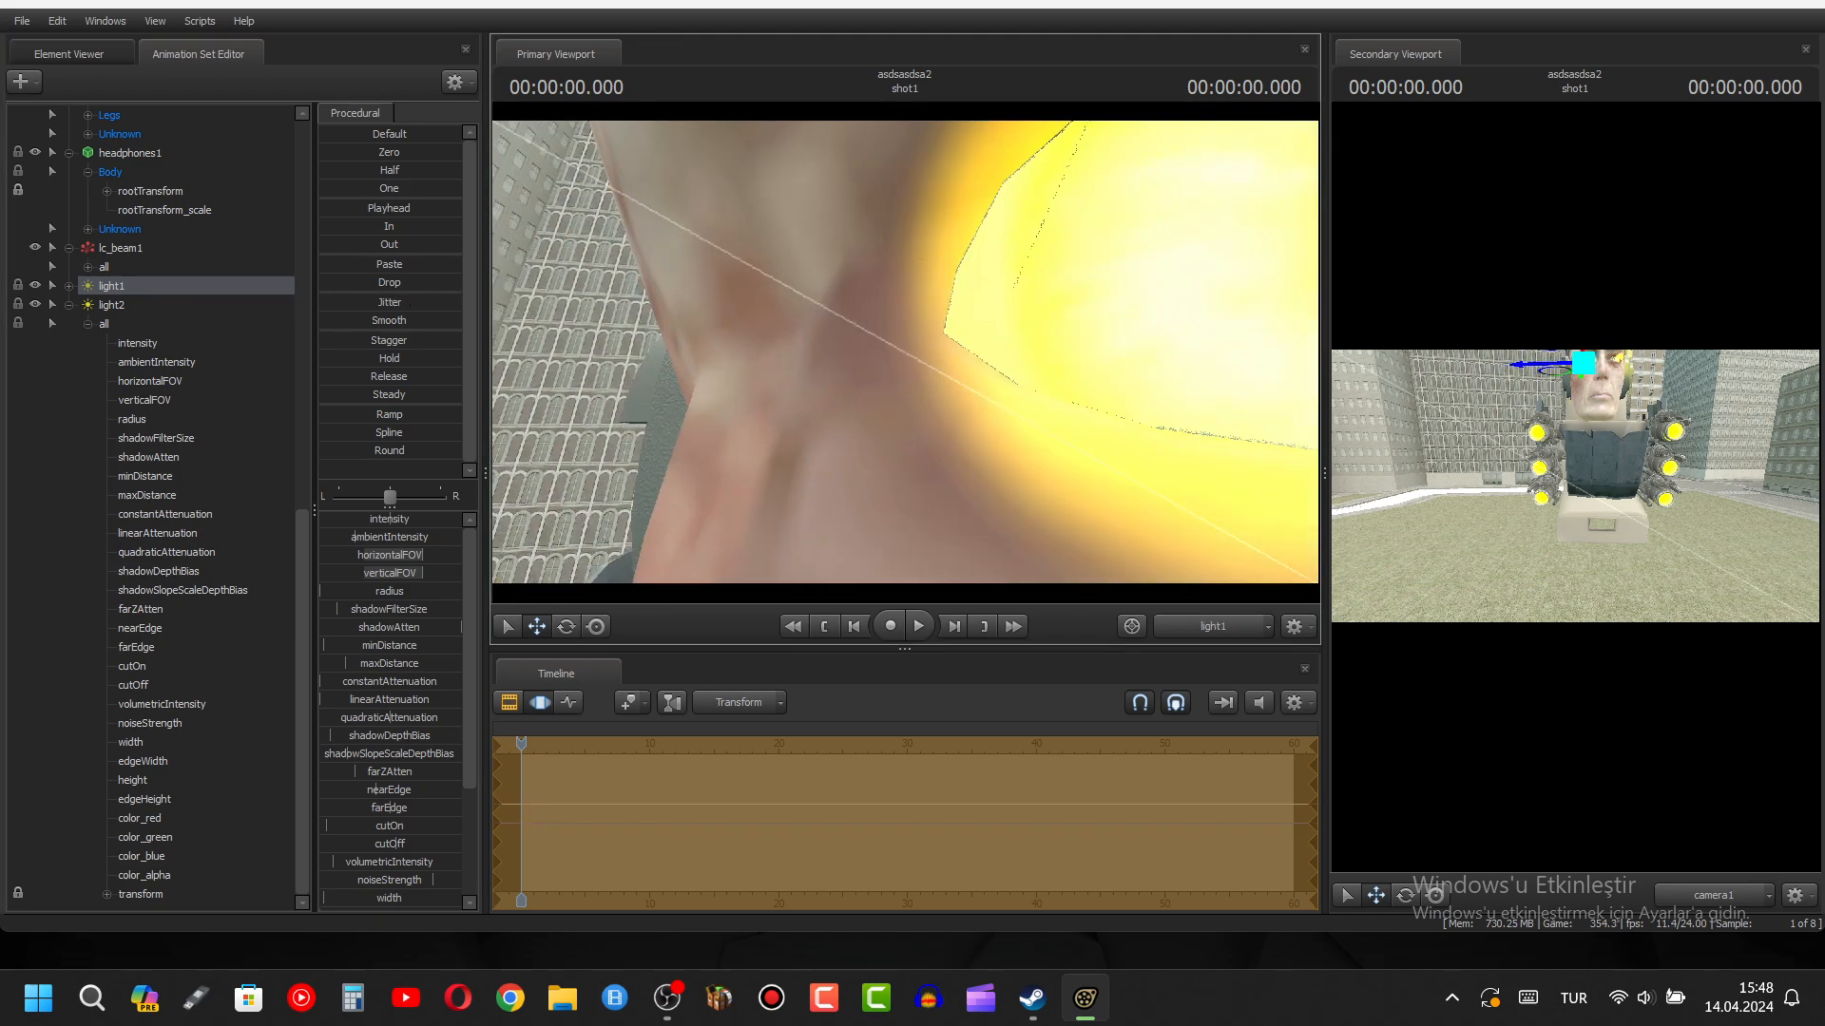
click(1214, 626)
- Fine-tune light1's position so its yellow glow sits on the character's right eye, checking it from close up and from the front
drag(1140, 551, 1184, 570)
key(w)
drag(670, 389, 670, 389)
drag(871, 300, 785, 311)
drag(785, 328, 846, 334)
key(s)
key(a)
key(w)
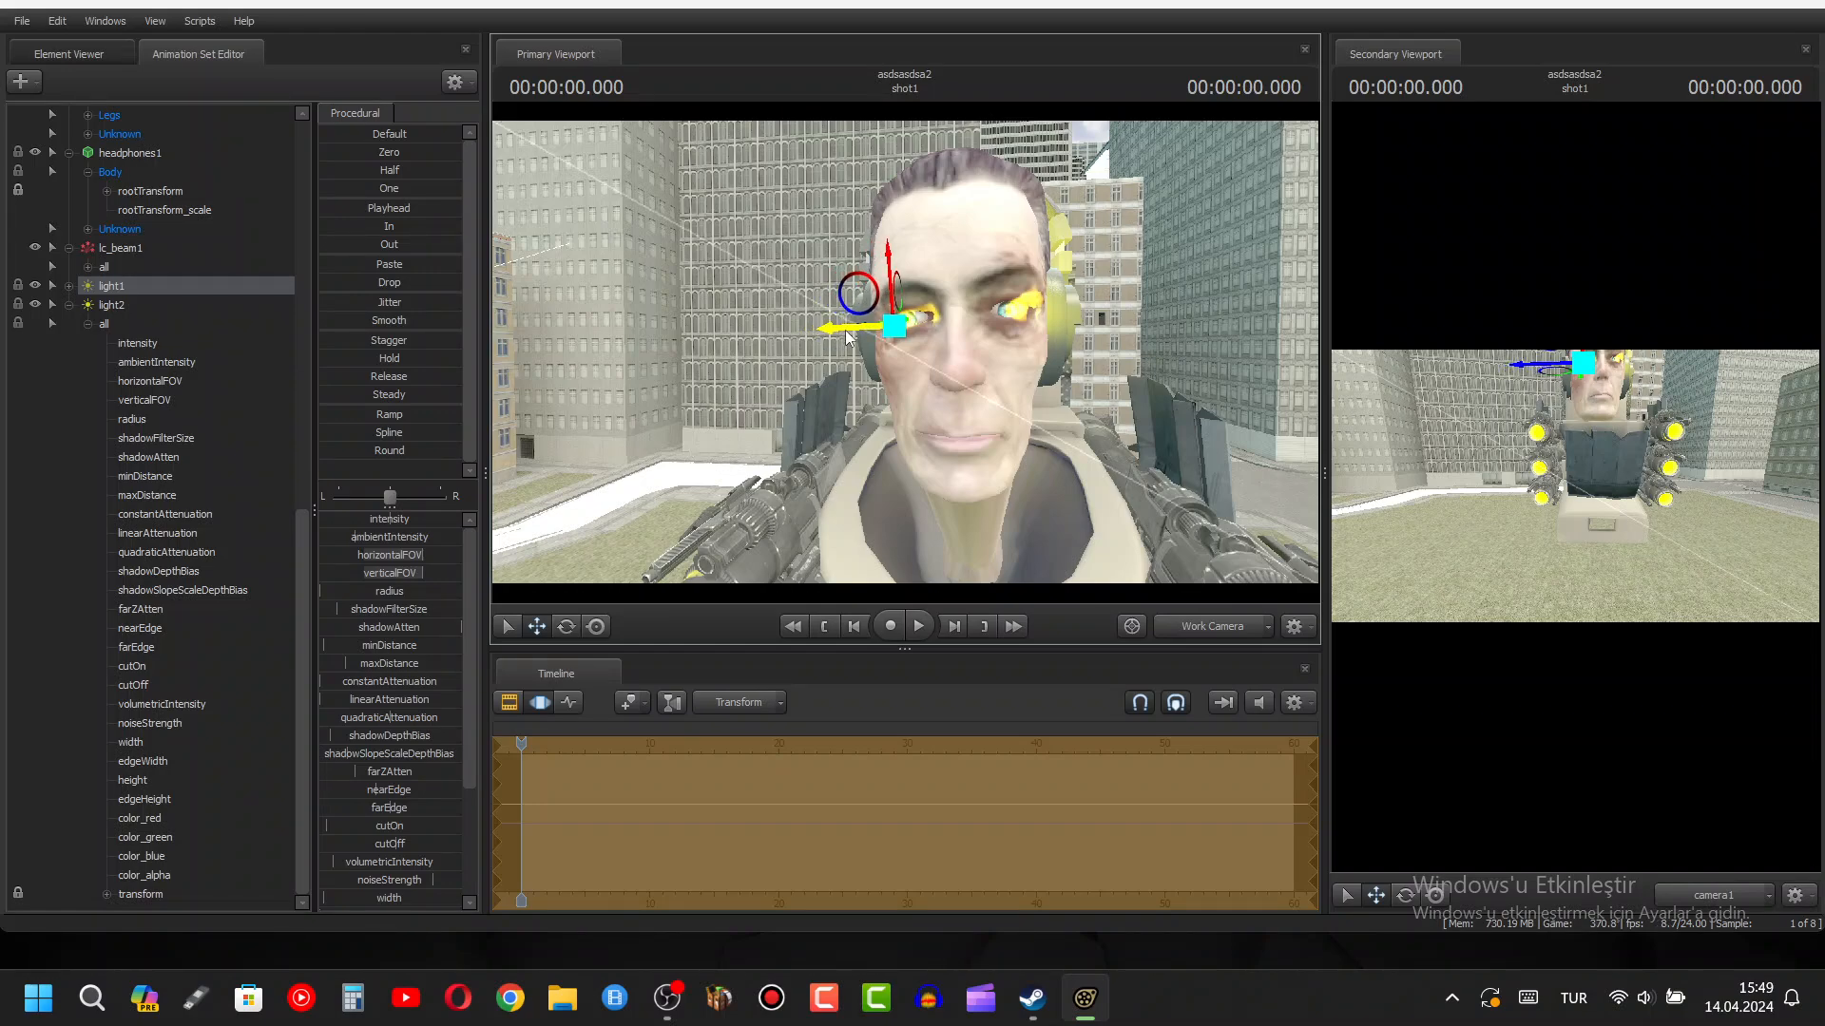
scroll(849, 338, up, 8)
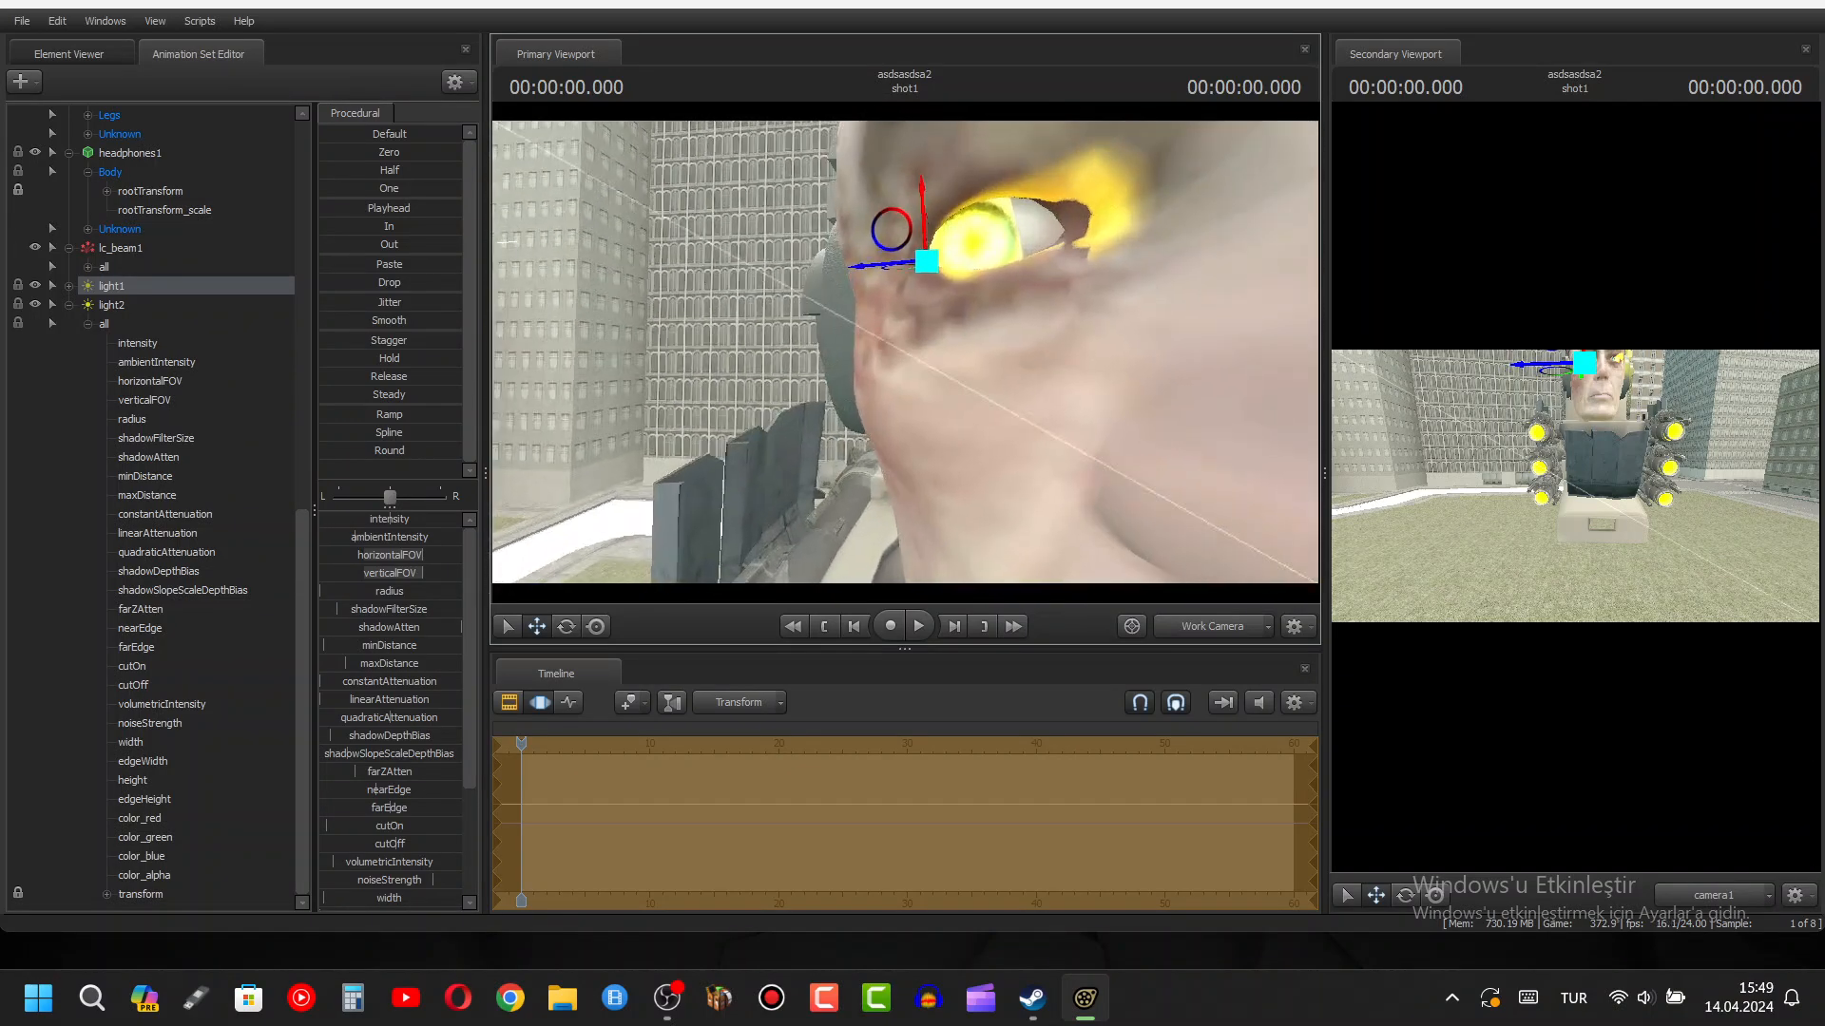
drag(884, 264, 890, 361)
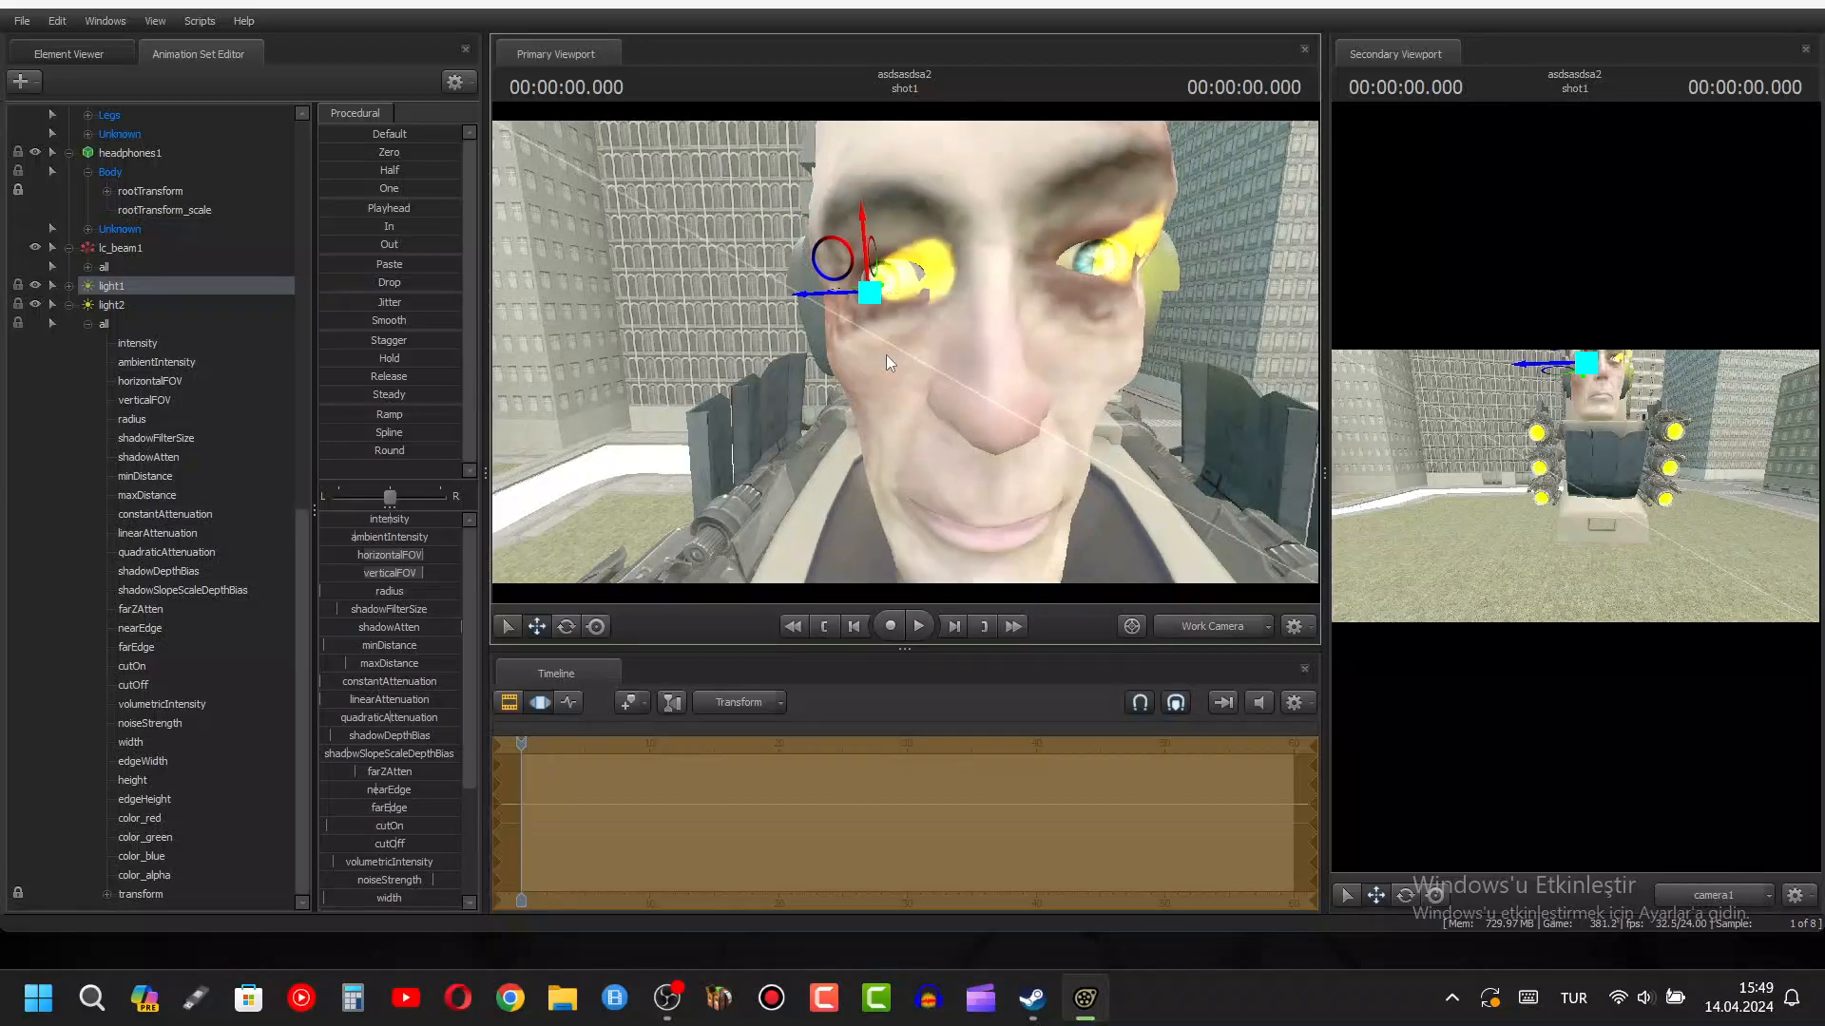
- Shift light2 sideways to align its yellow glow with the character's left eye
click(122, 306)
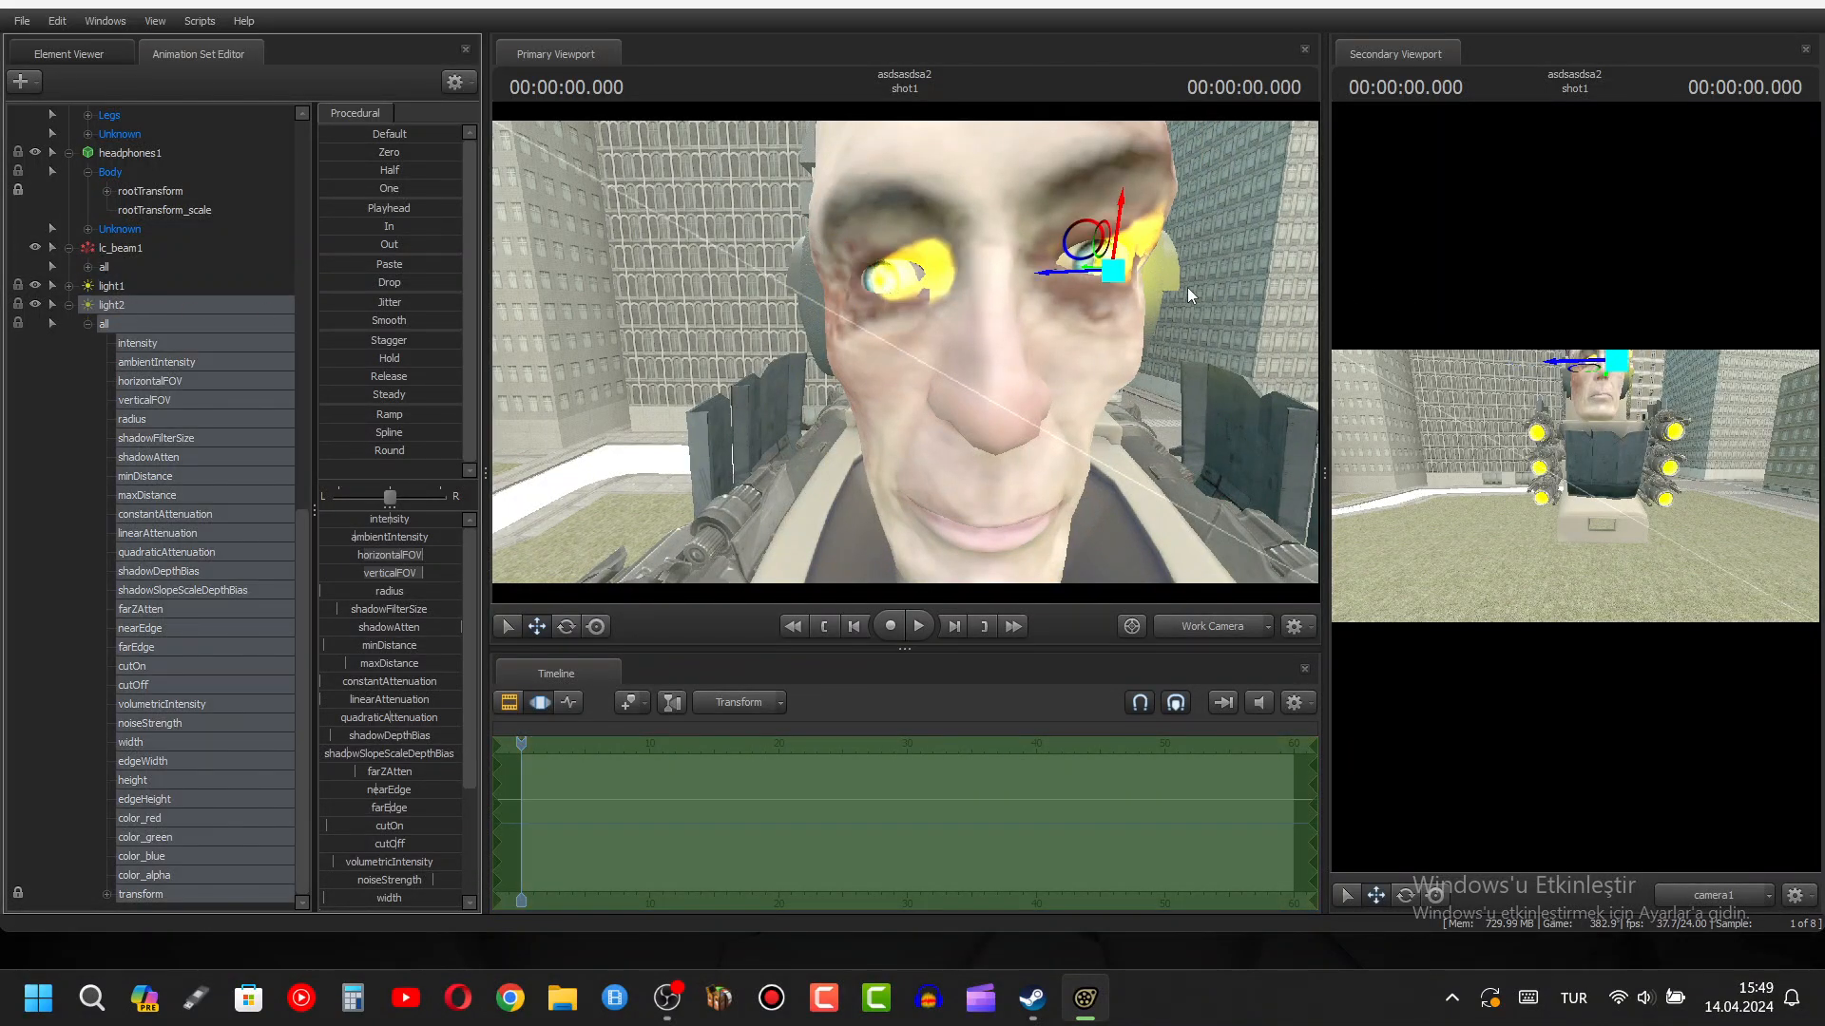
drag(1068, 277, 1126, 257)
key(s)
click(122, 249)
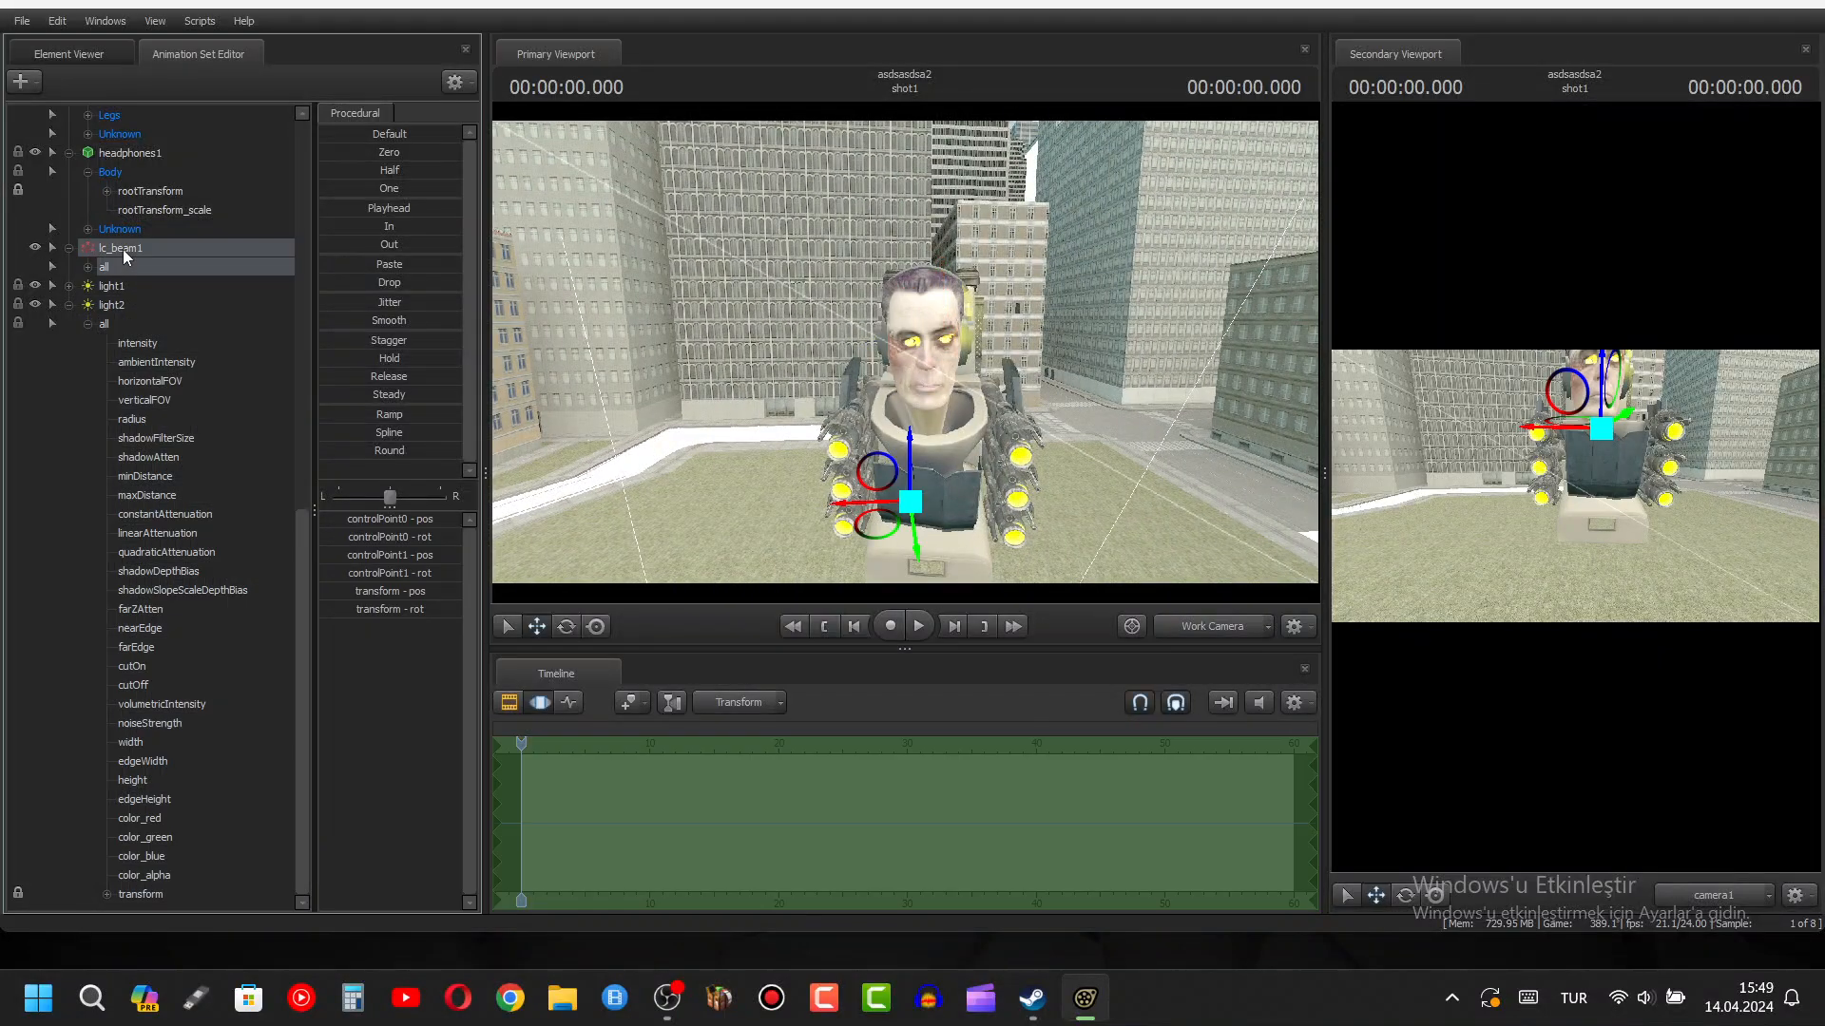
key(w)
drag(876, 472, 740, 193)
key(a)
drag(811, 404, 737, 385)
ctrl+click(807, 400)
key(w)
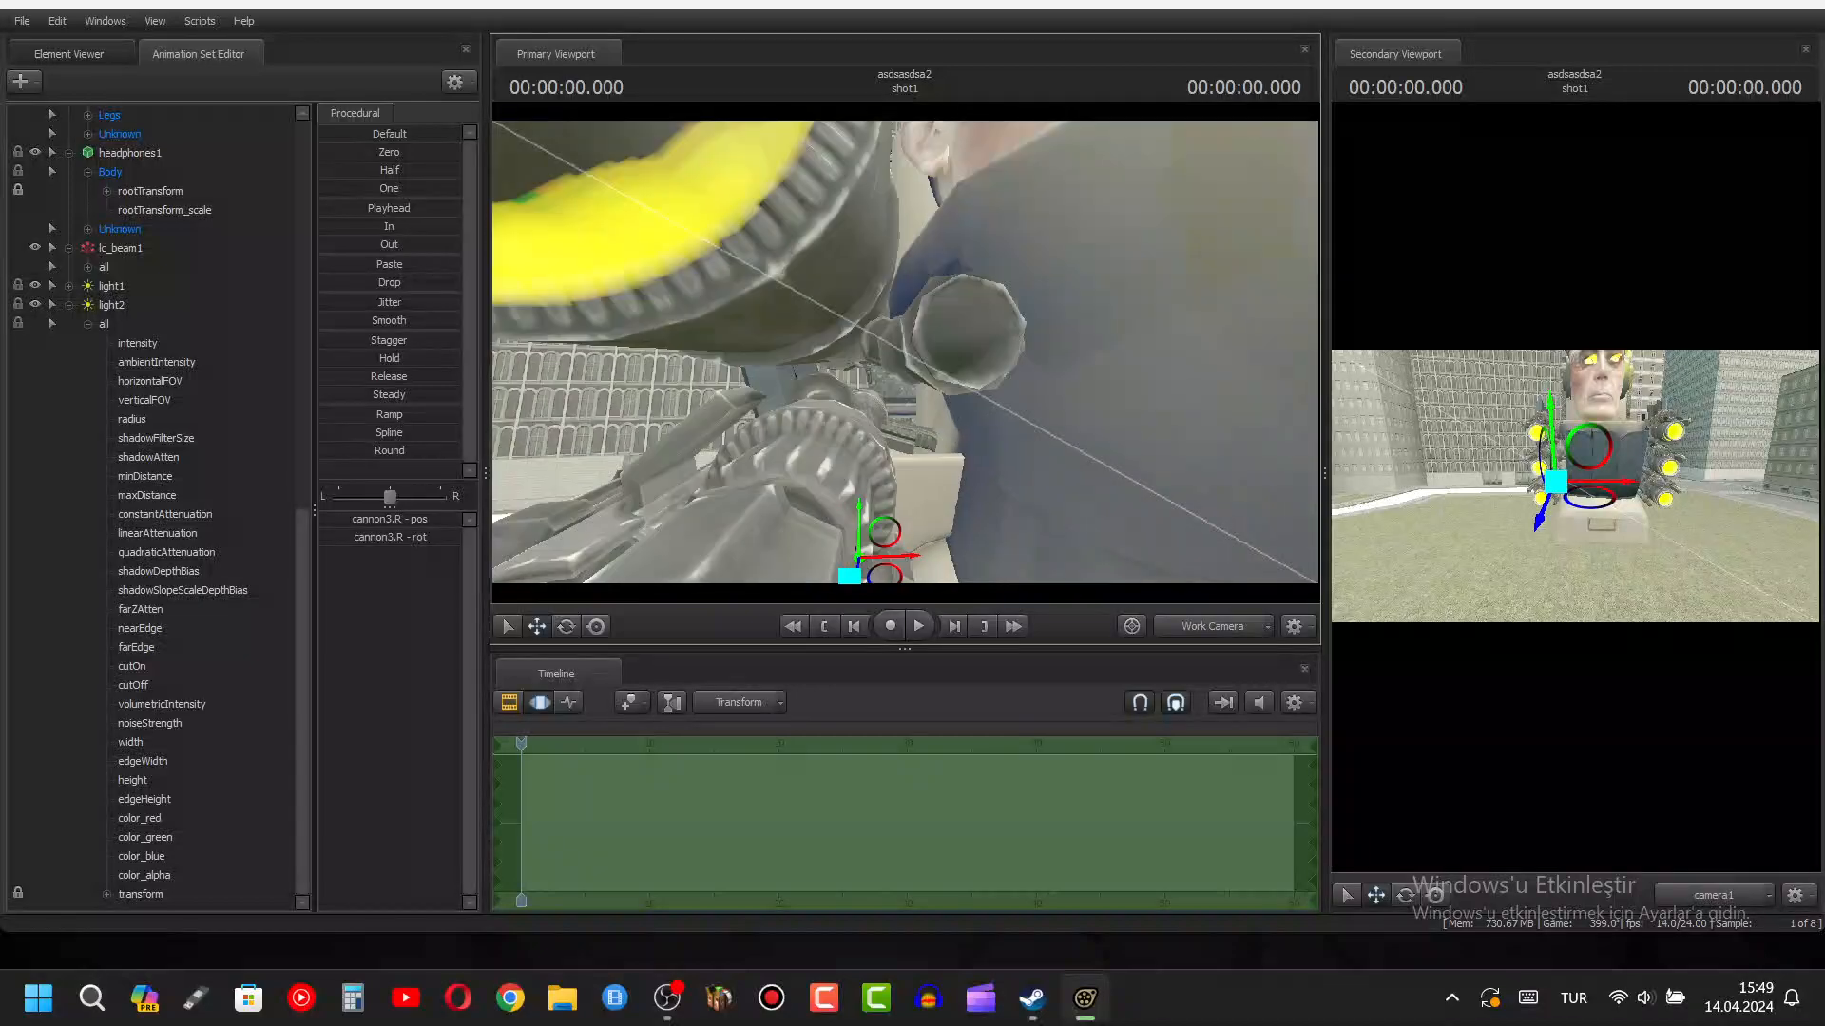
- Add a scale control to the cannon2.R bone and shrink that cannon to nothing
key(s)
drag(905, 352, 906, 362)
ctrl+click(890, 393)
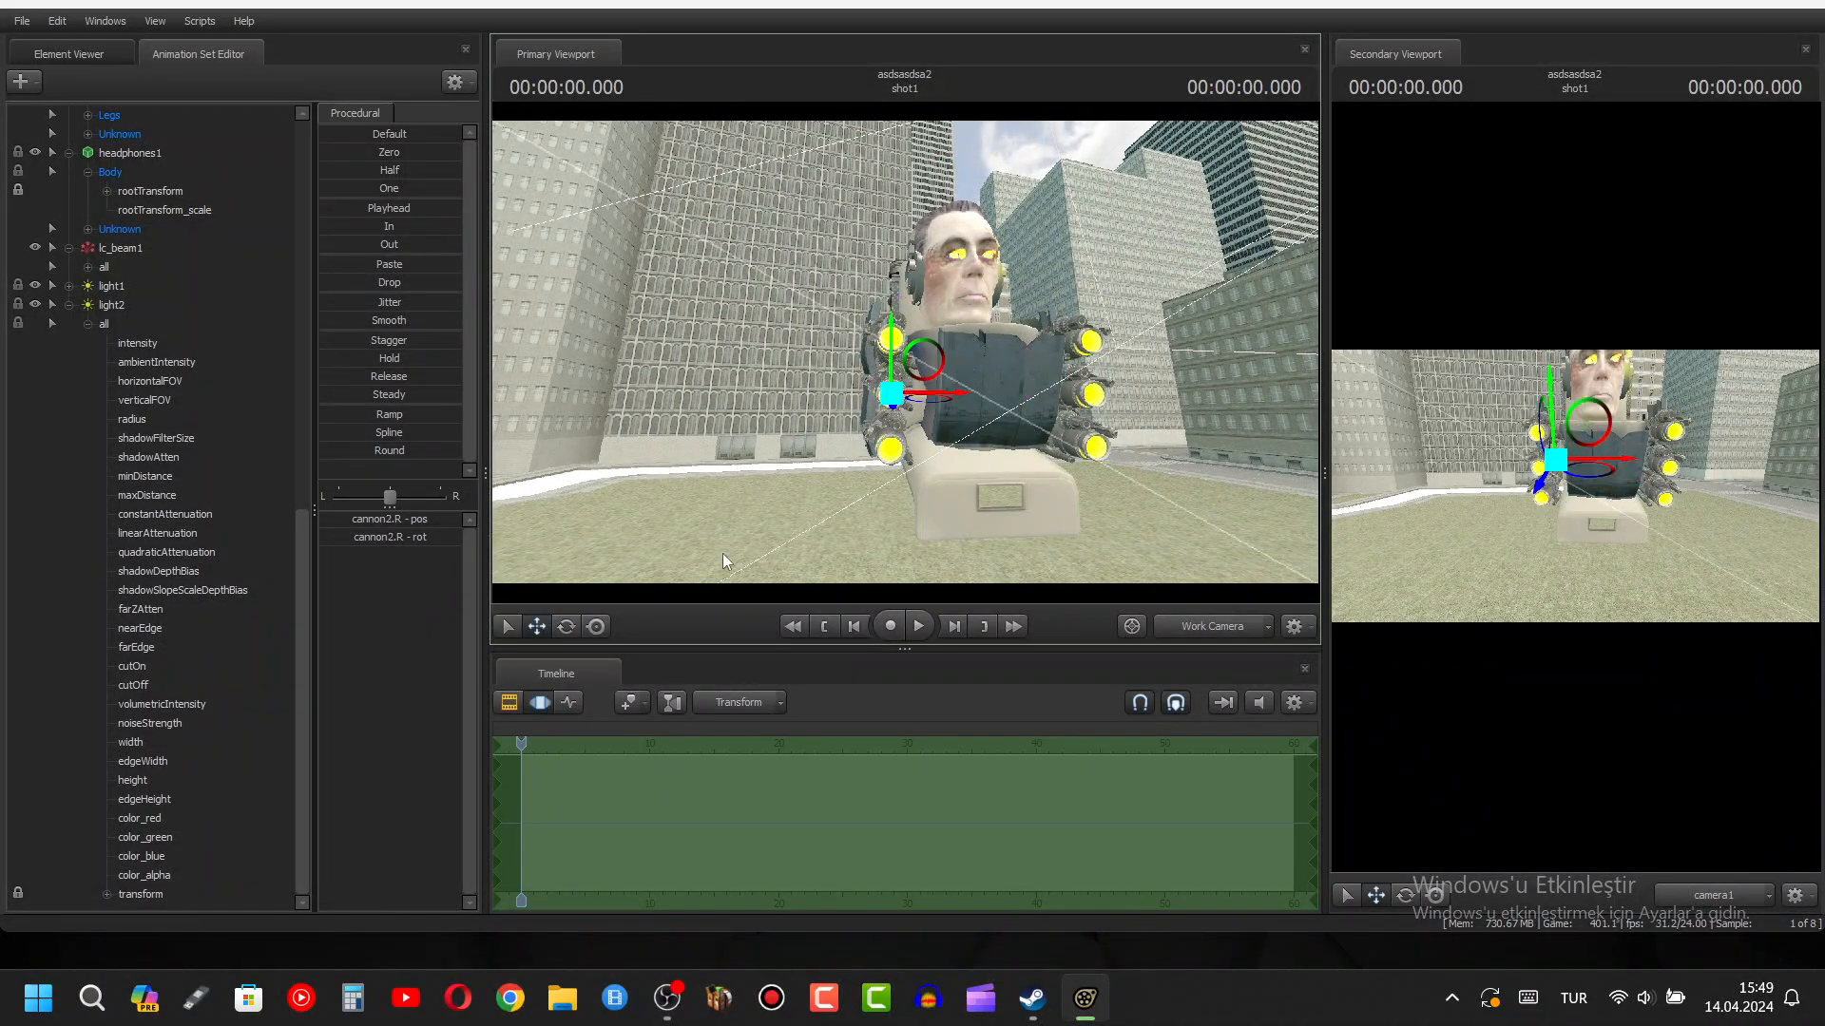
scroll(151, 242, up, 2)
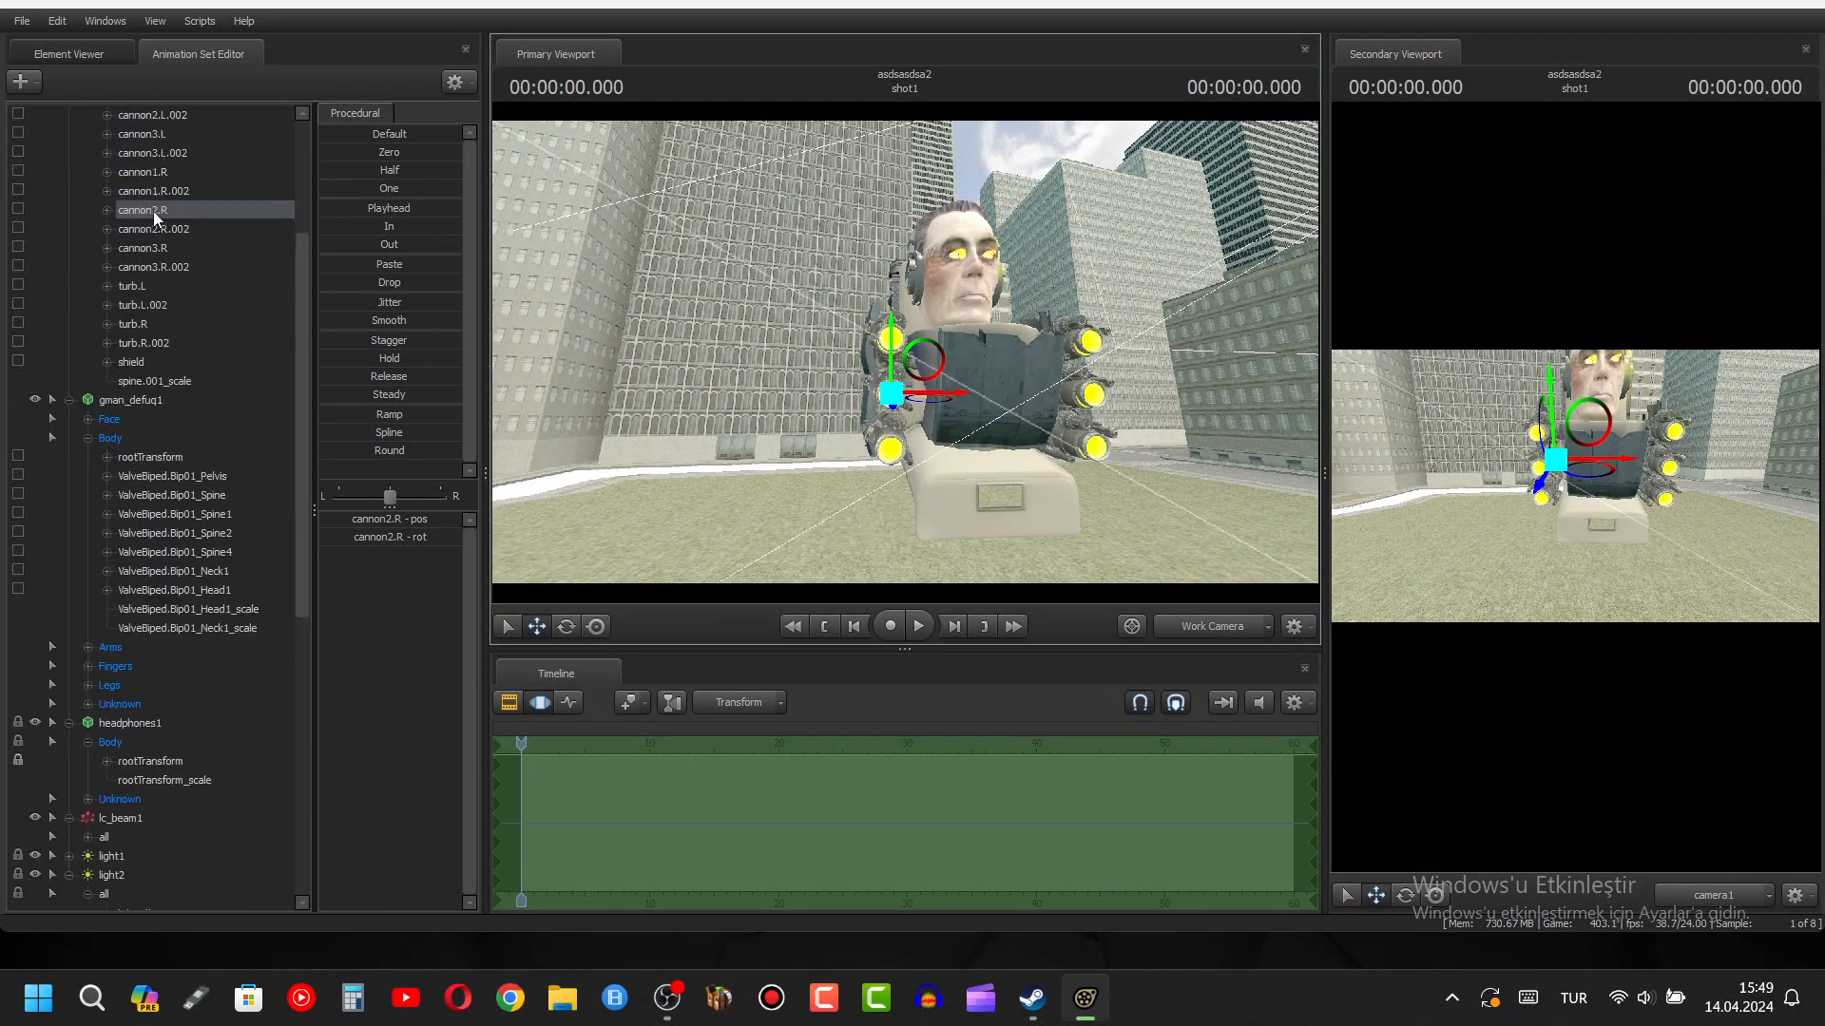
right_click(152, 211)
click(213, 253)
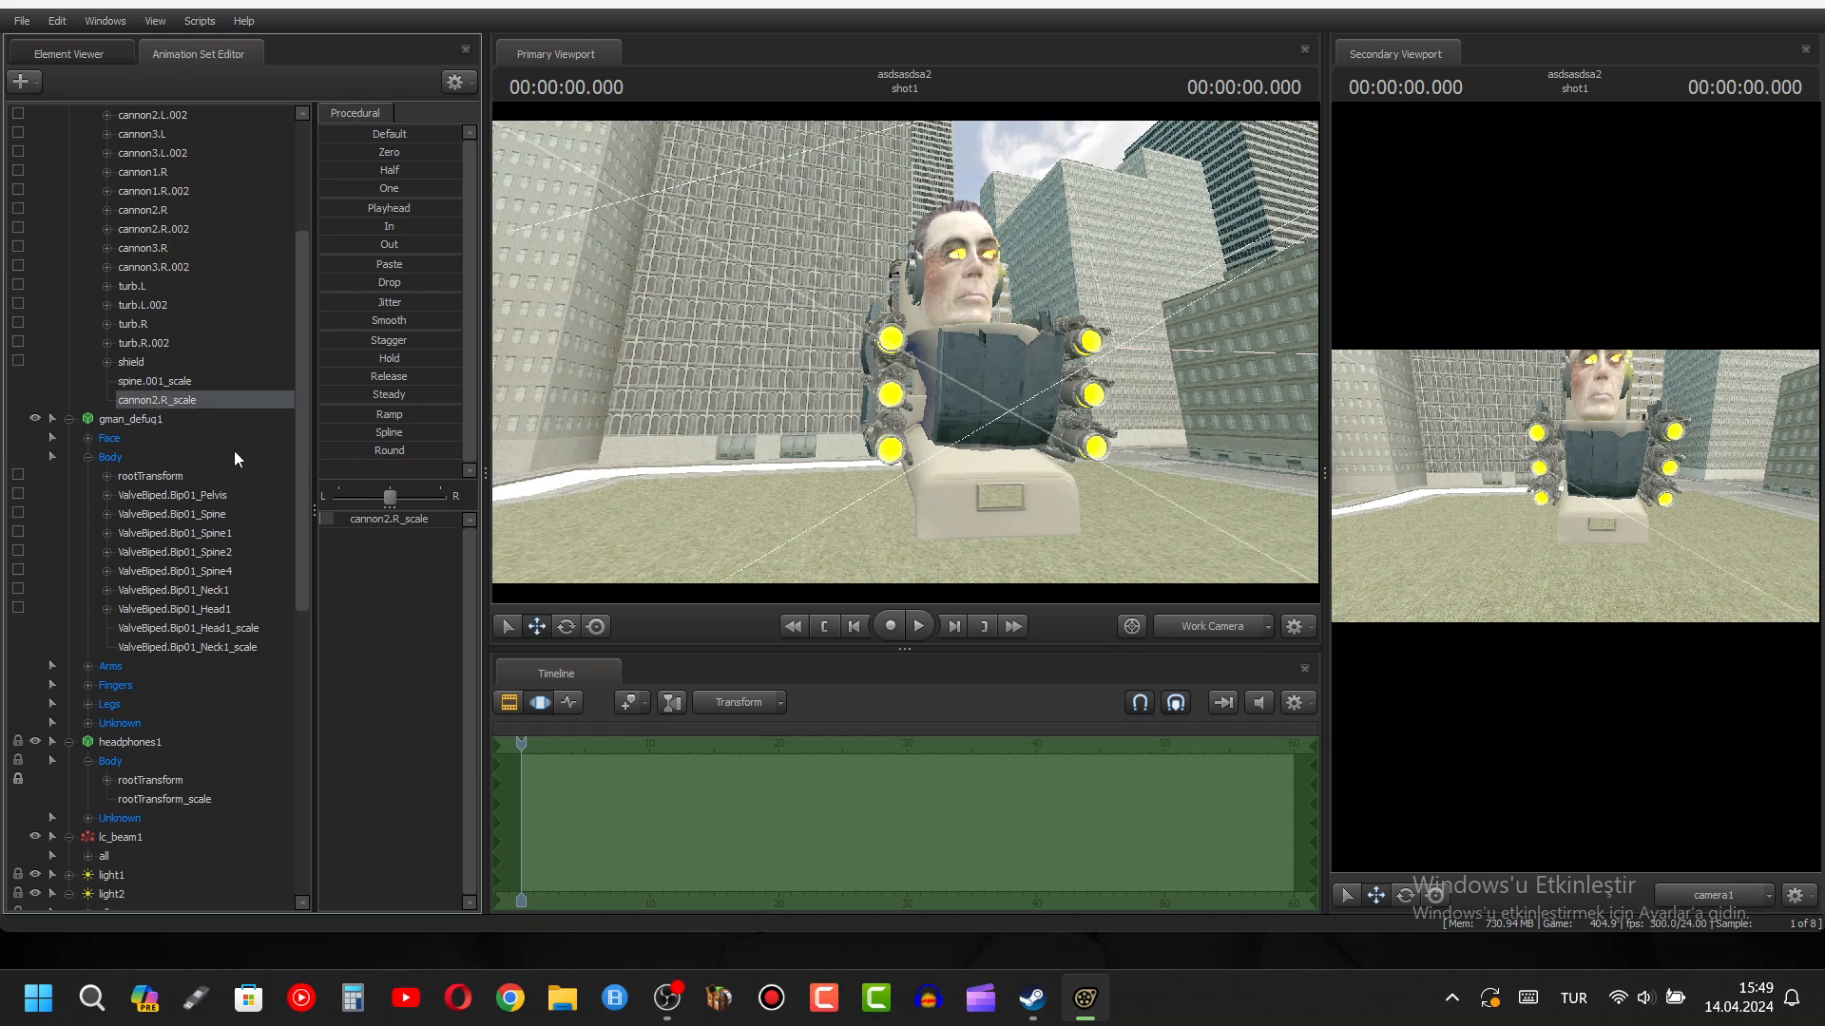
click(397, 525)
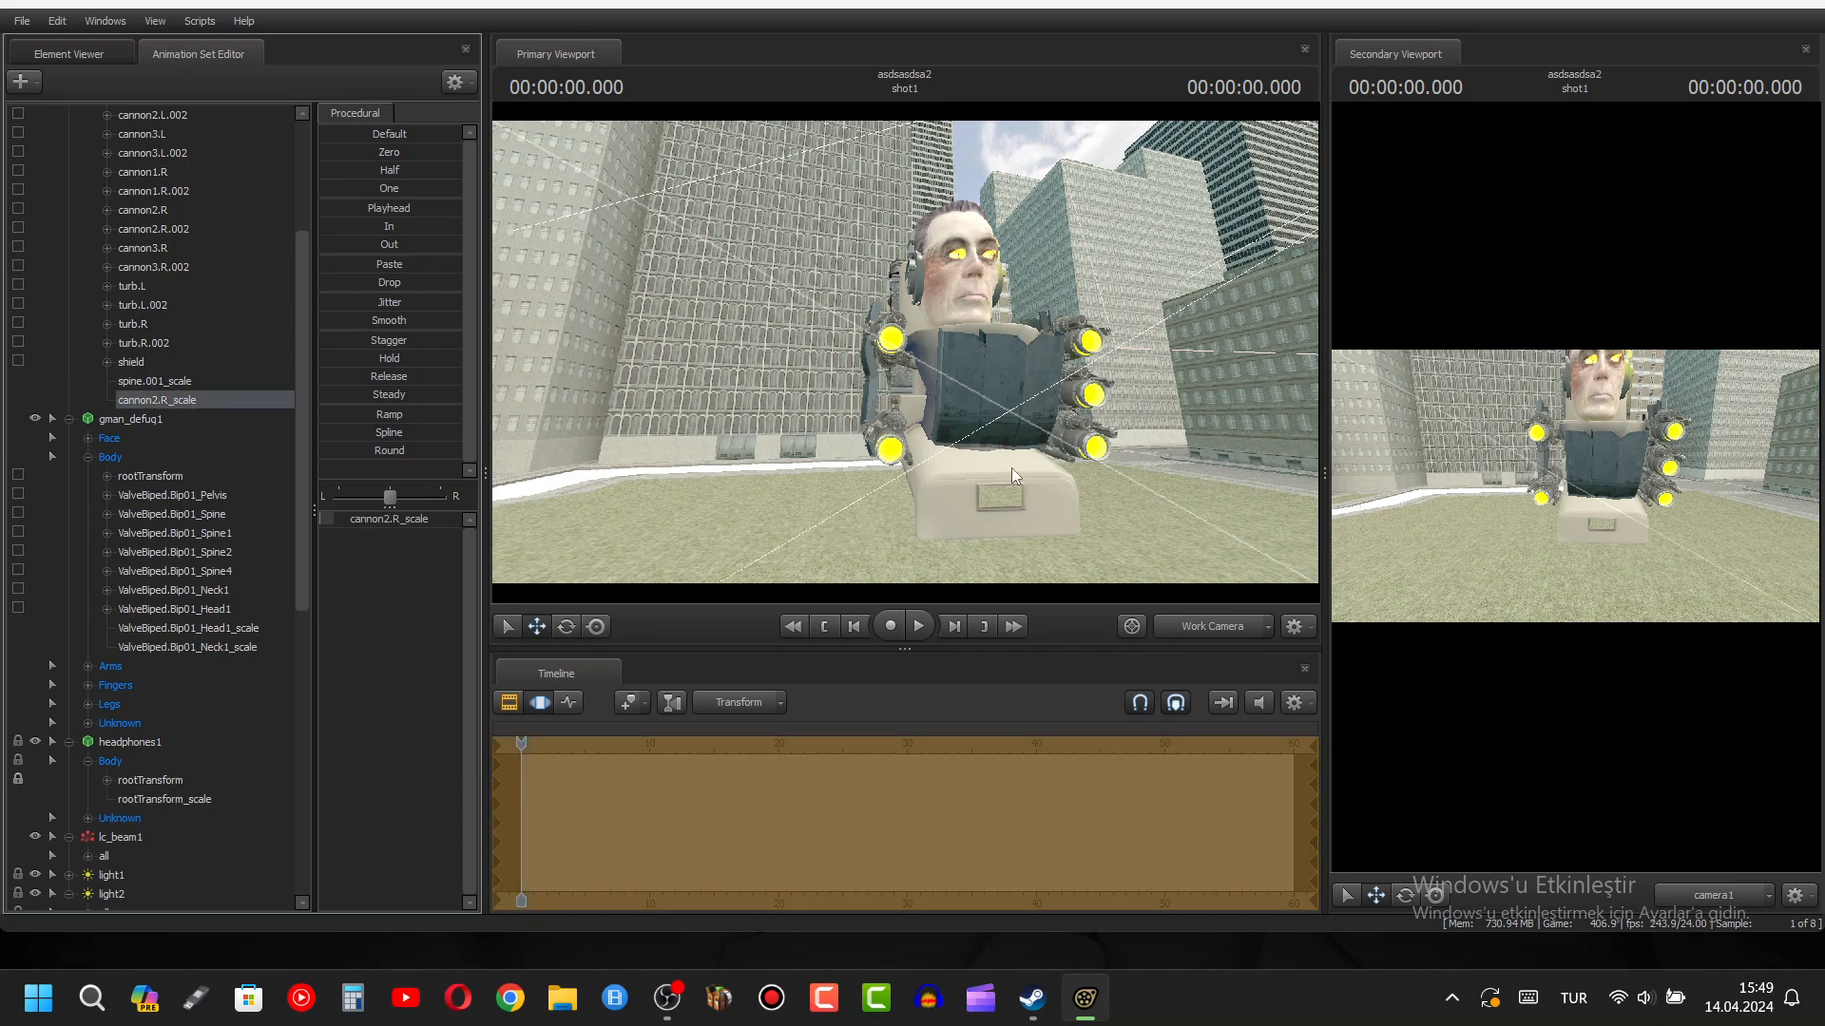
- Add a scale control to the cannon2.L.002 bone and scale that bone down to nothing
key(ctrl)
ctrl+click(1086, 406)
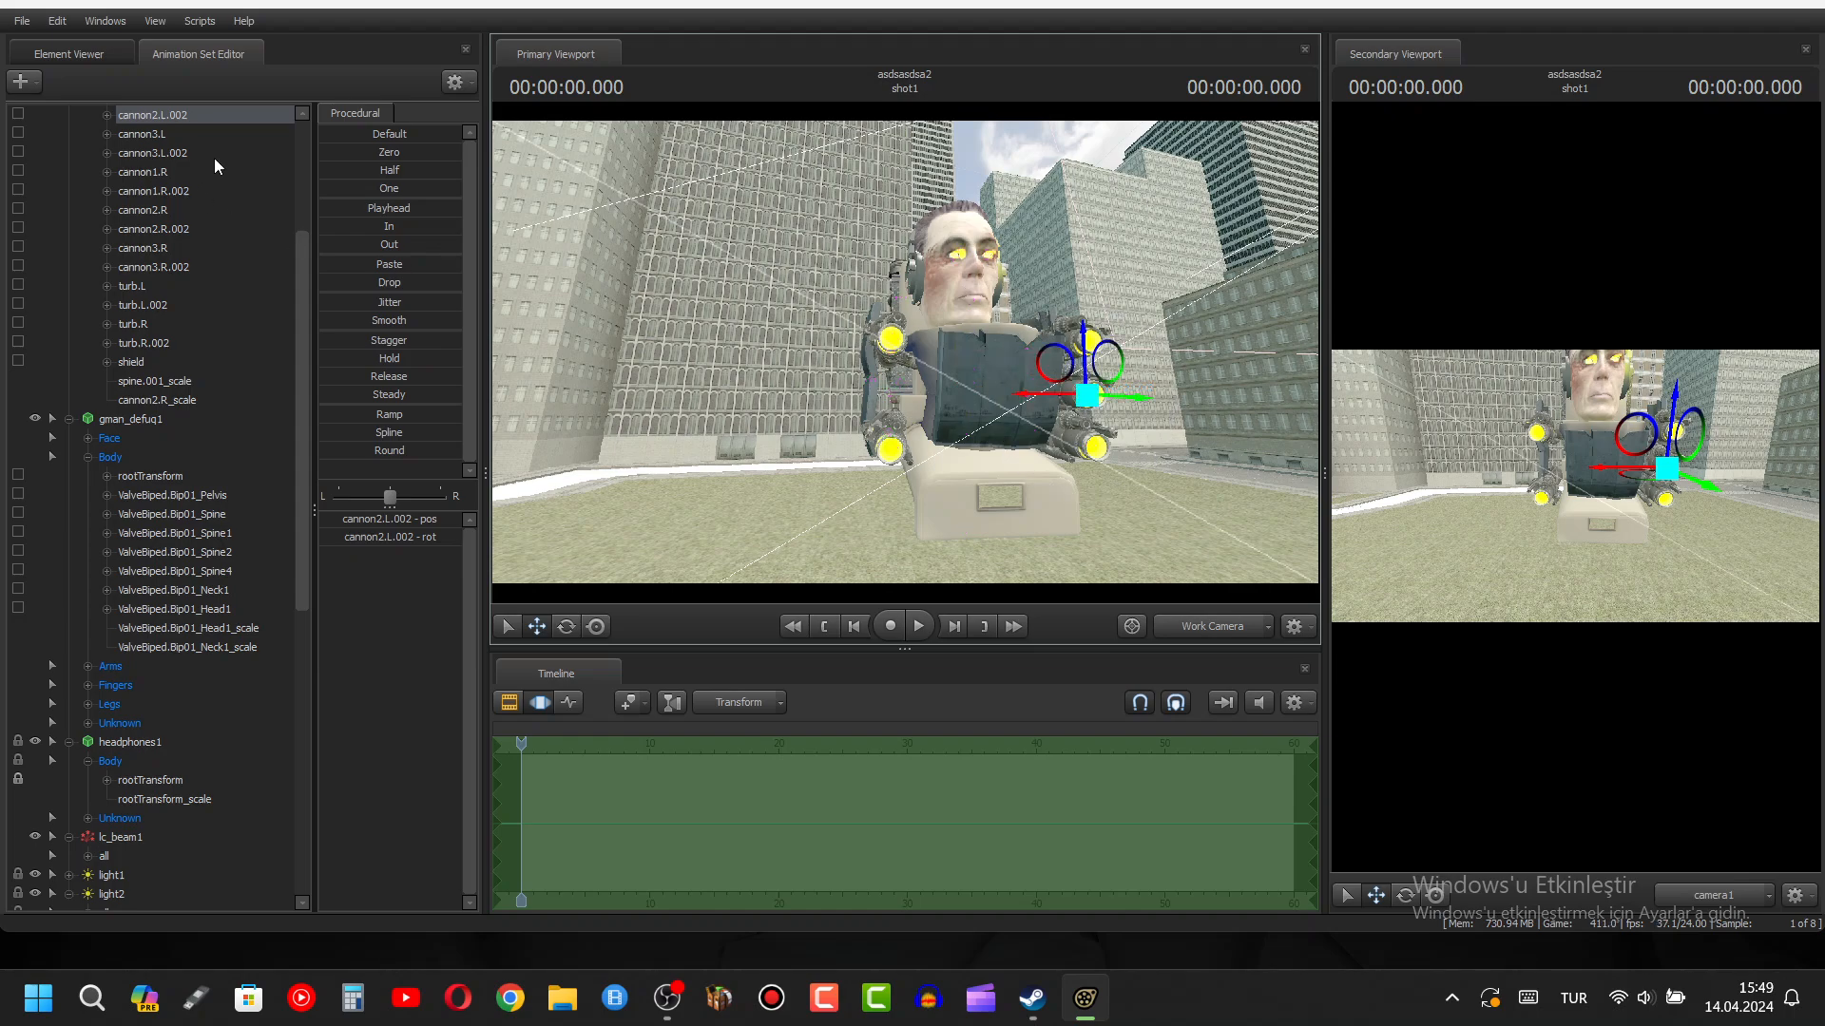
right_click(191, 114)
click(253, 150)
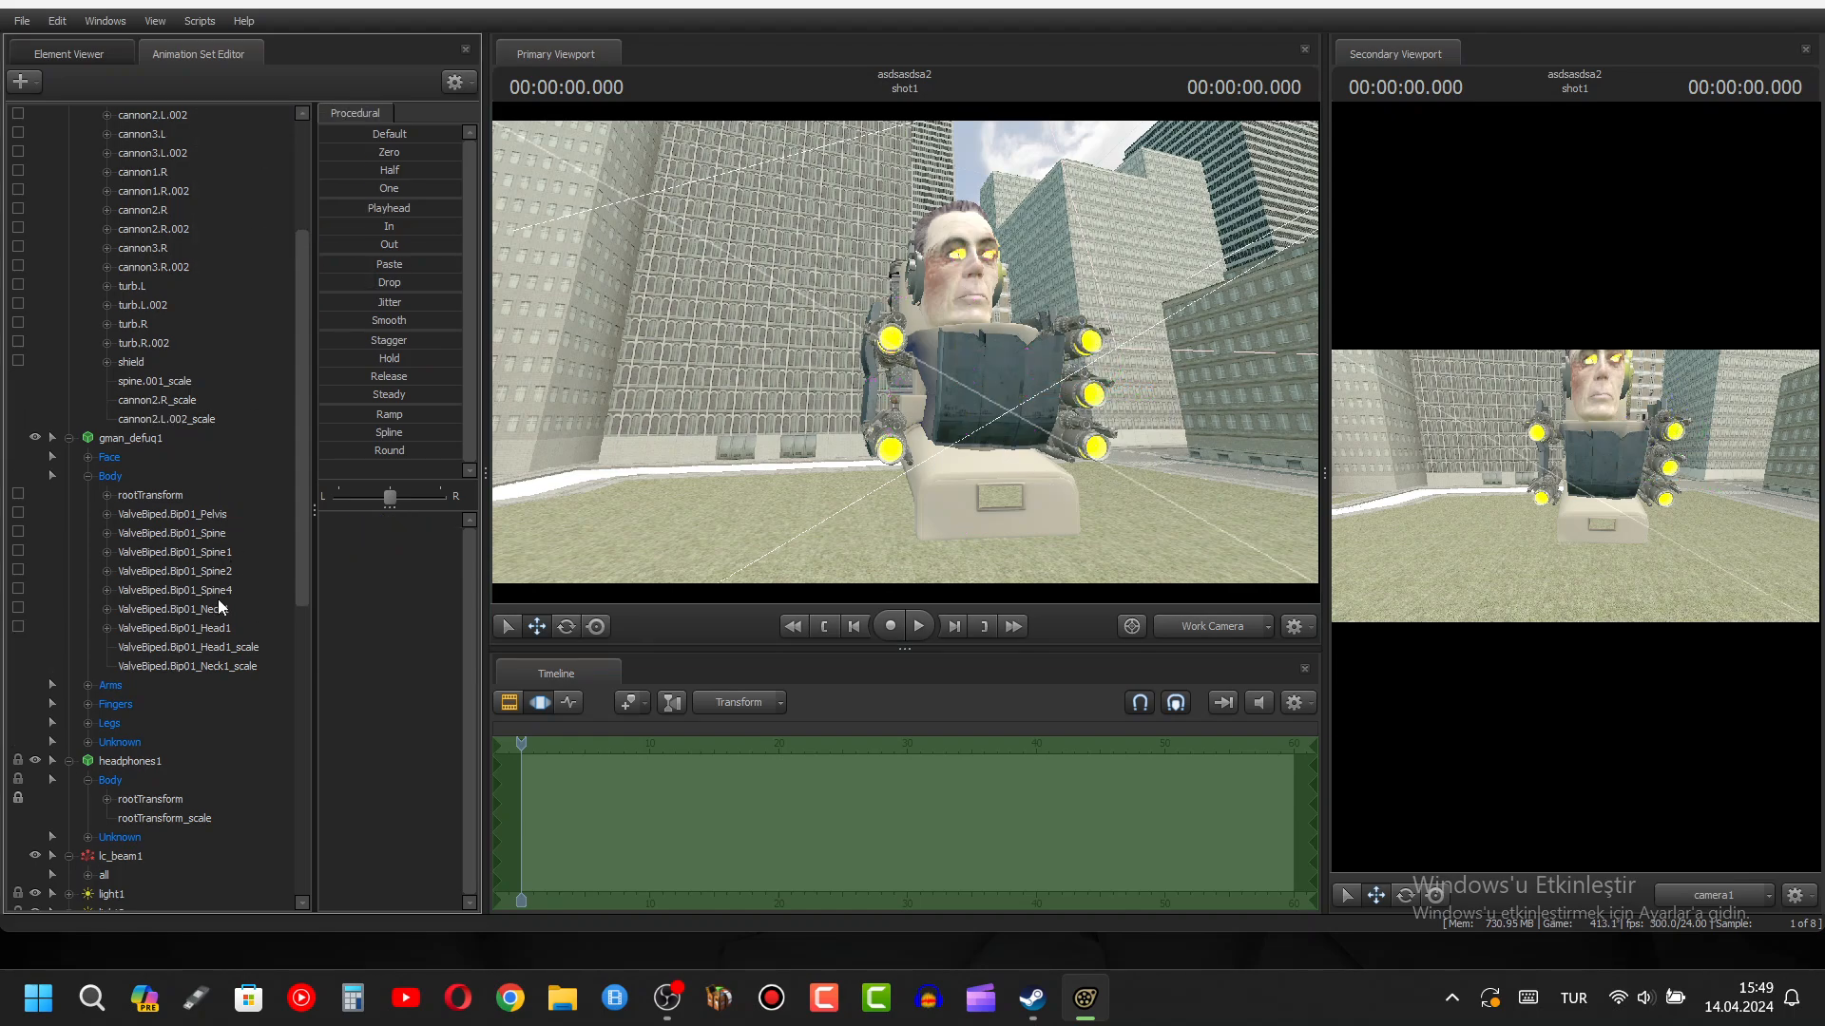
click(159, 421)
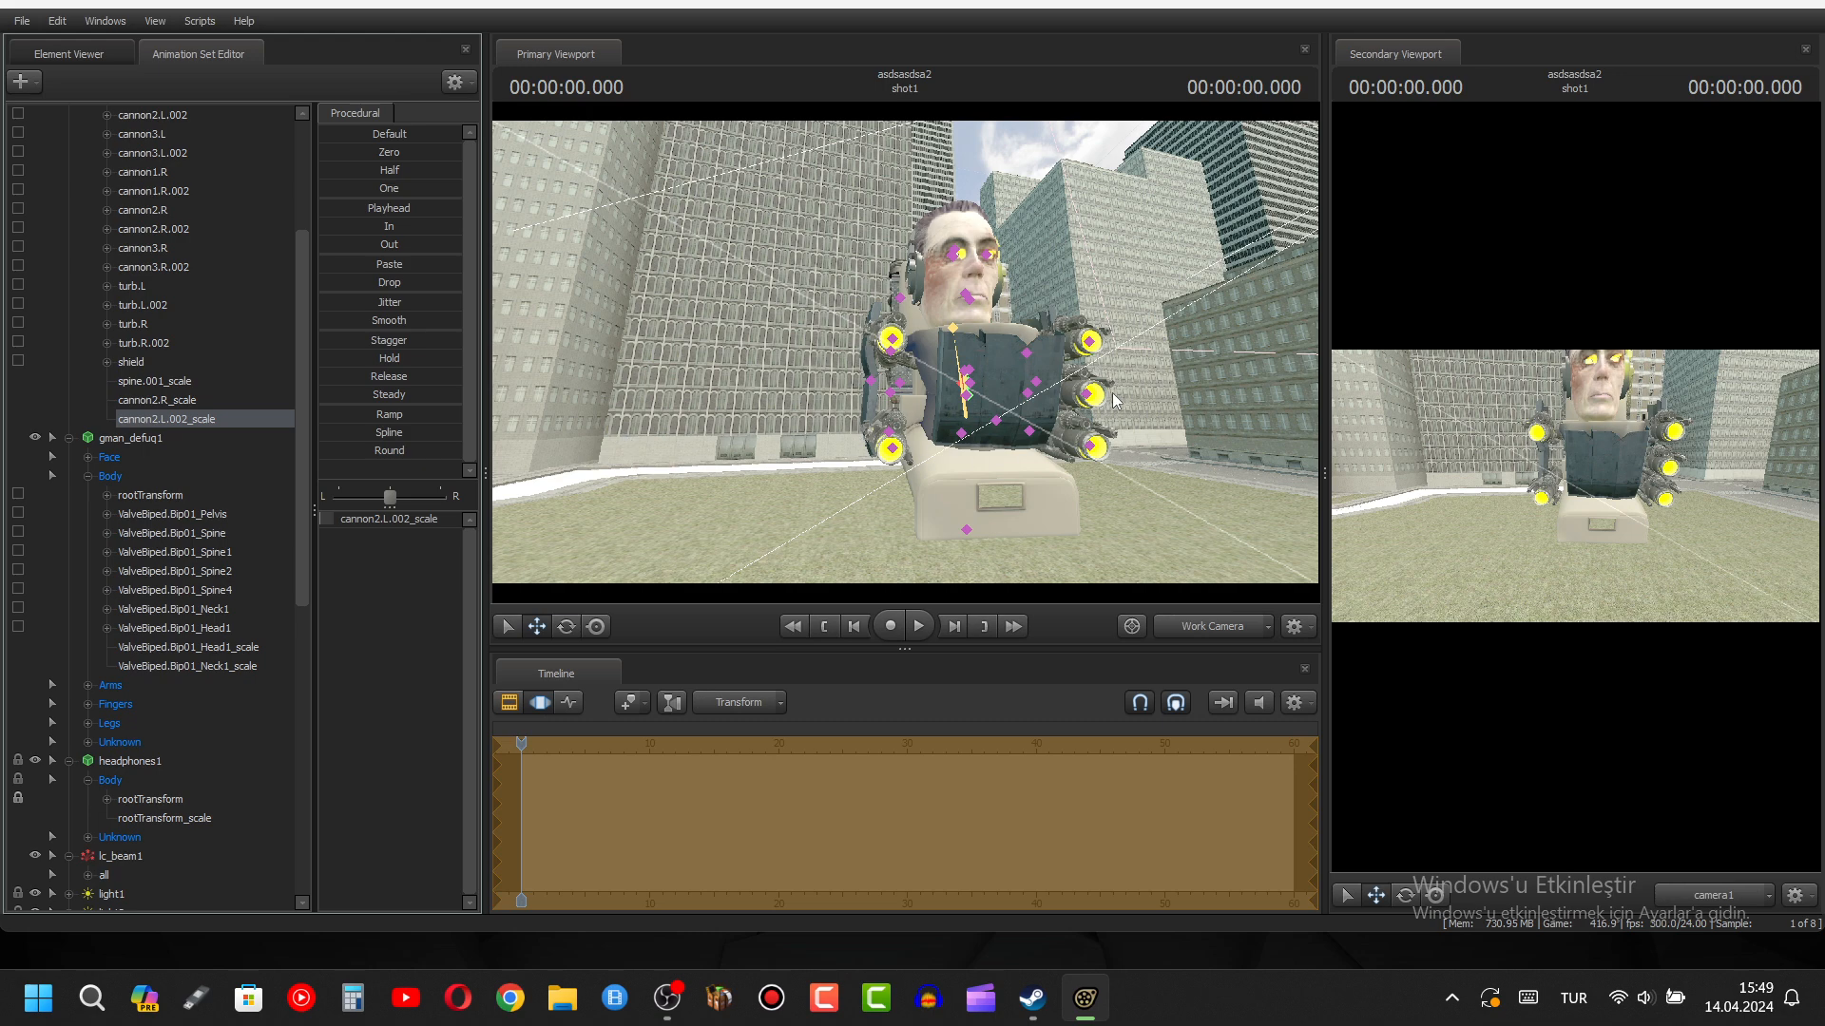
- Add a scale control to the cannon2.L bone and shrink the middle cannon on the character's left side to nothing
click(1034, 396)
scroll(200, 276, up, 3)
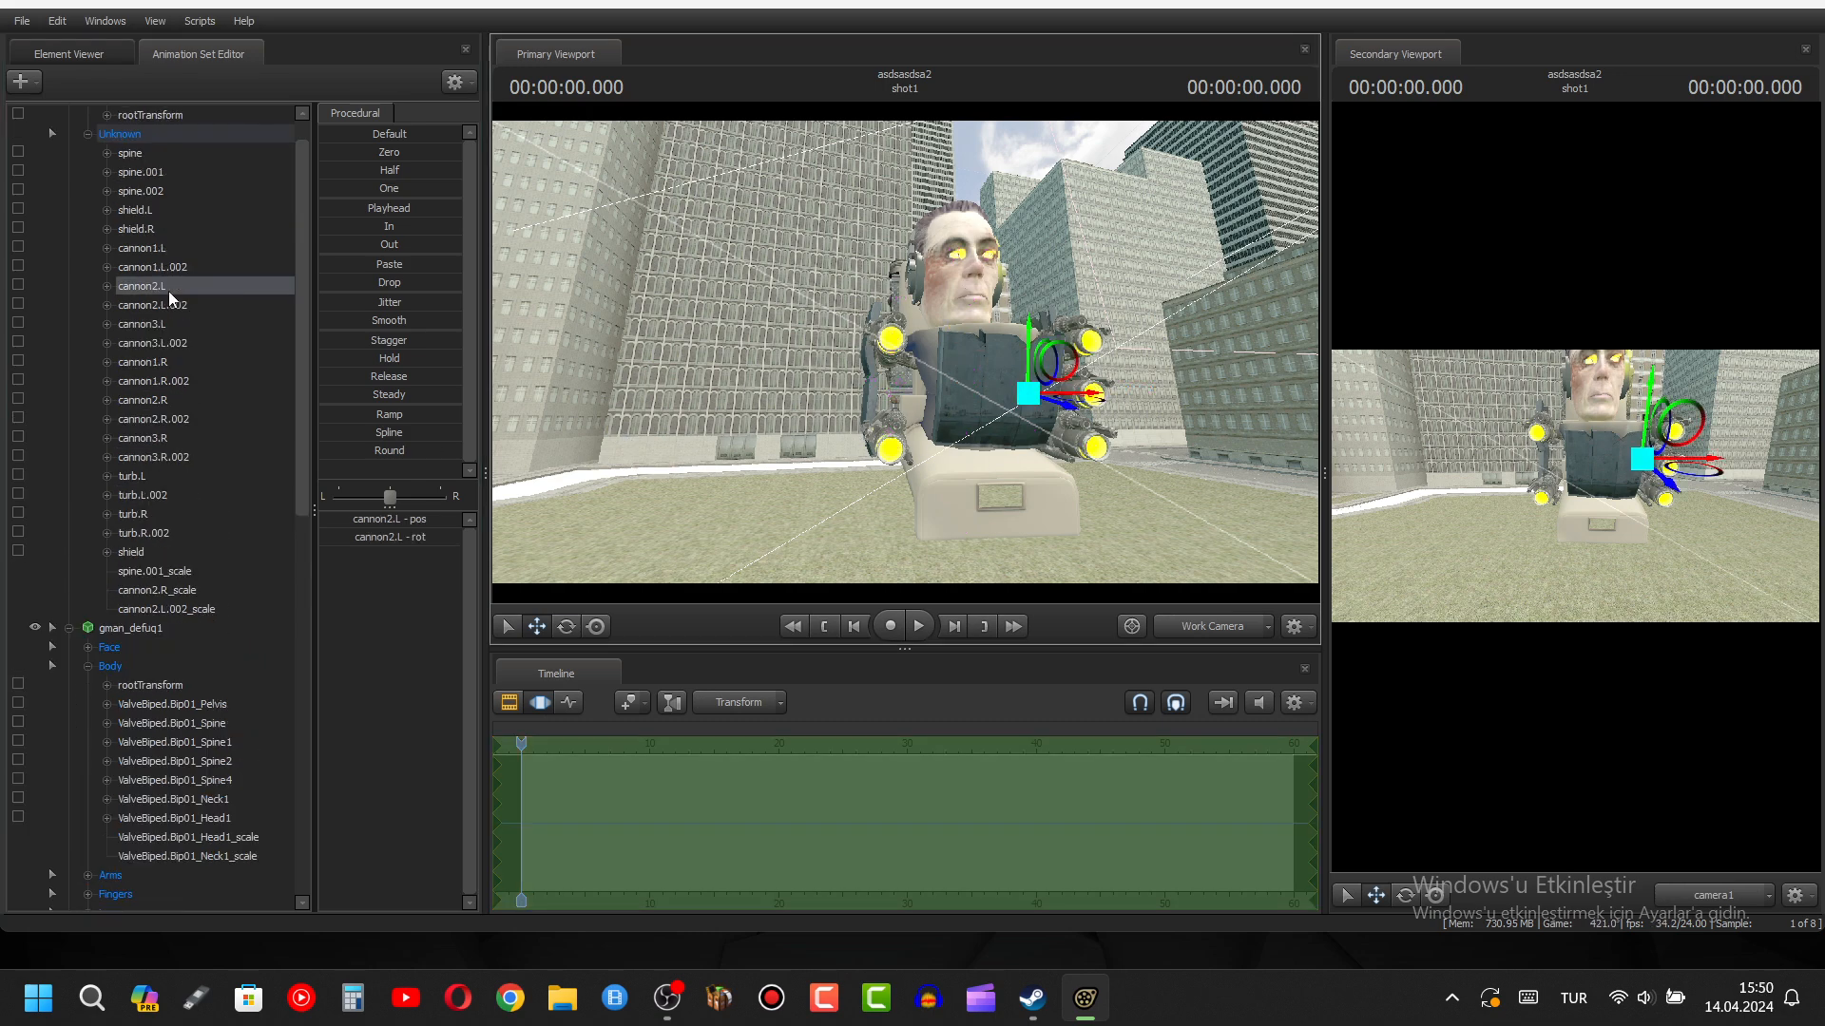
right_click(186, 282)
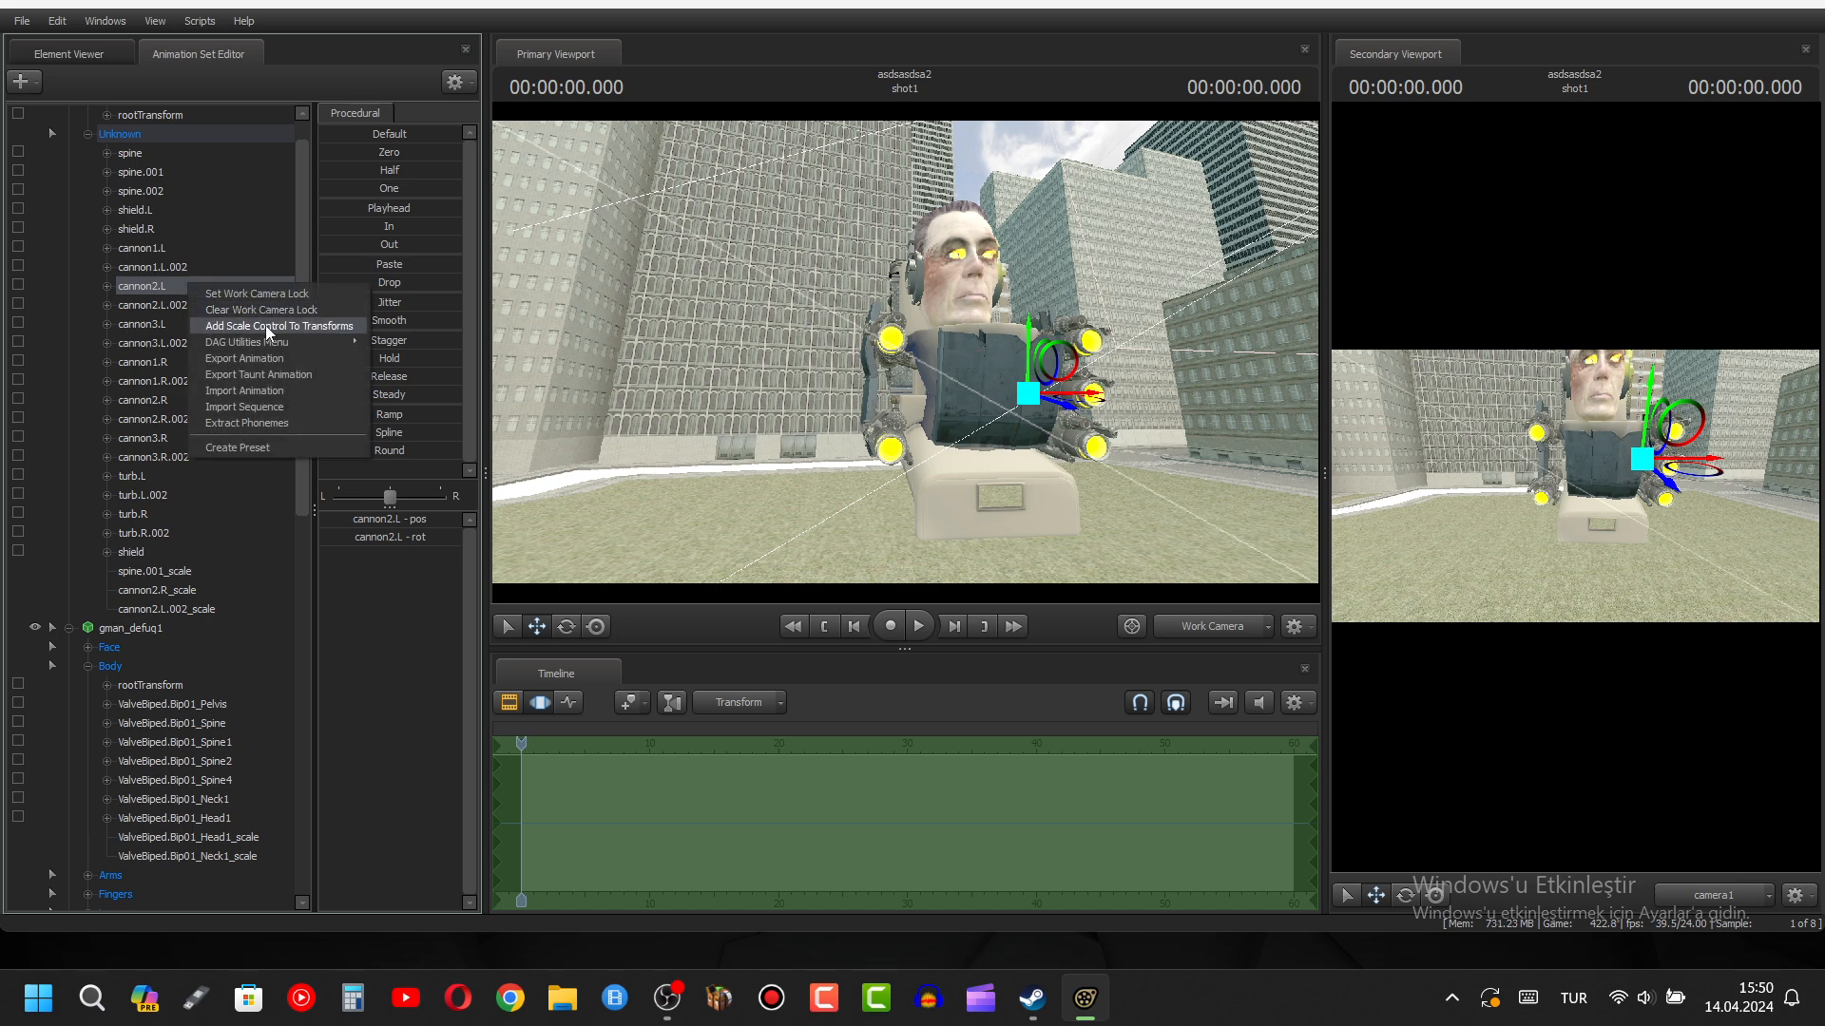
click(262, 340)
click(154, 628)
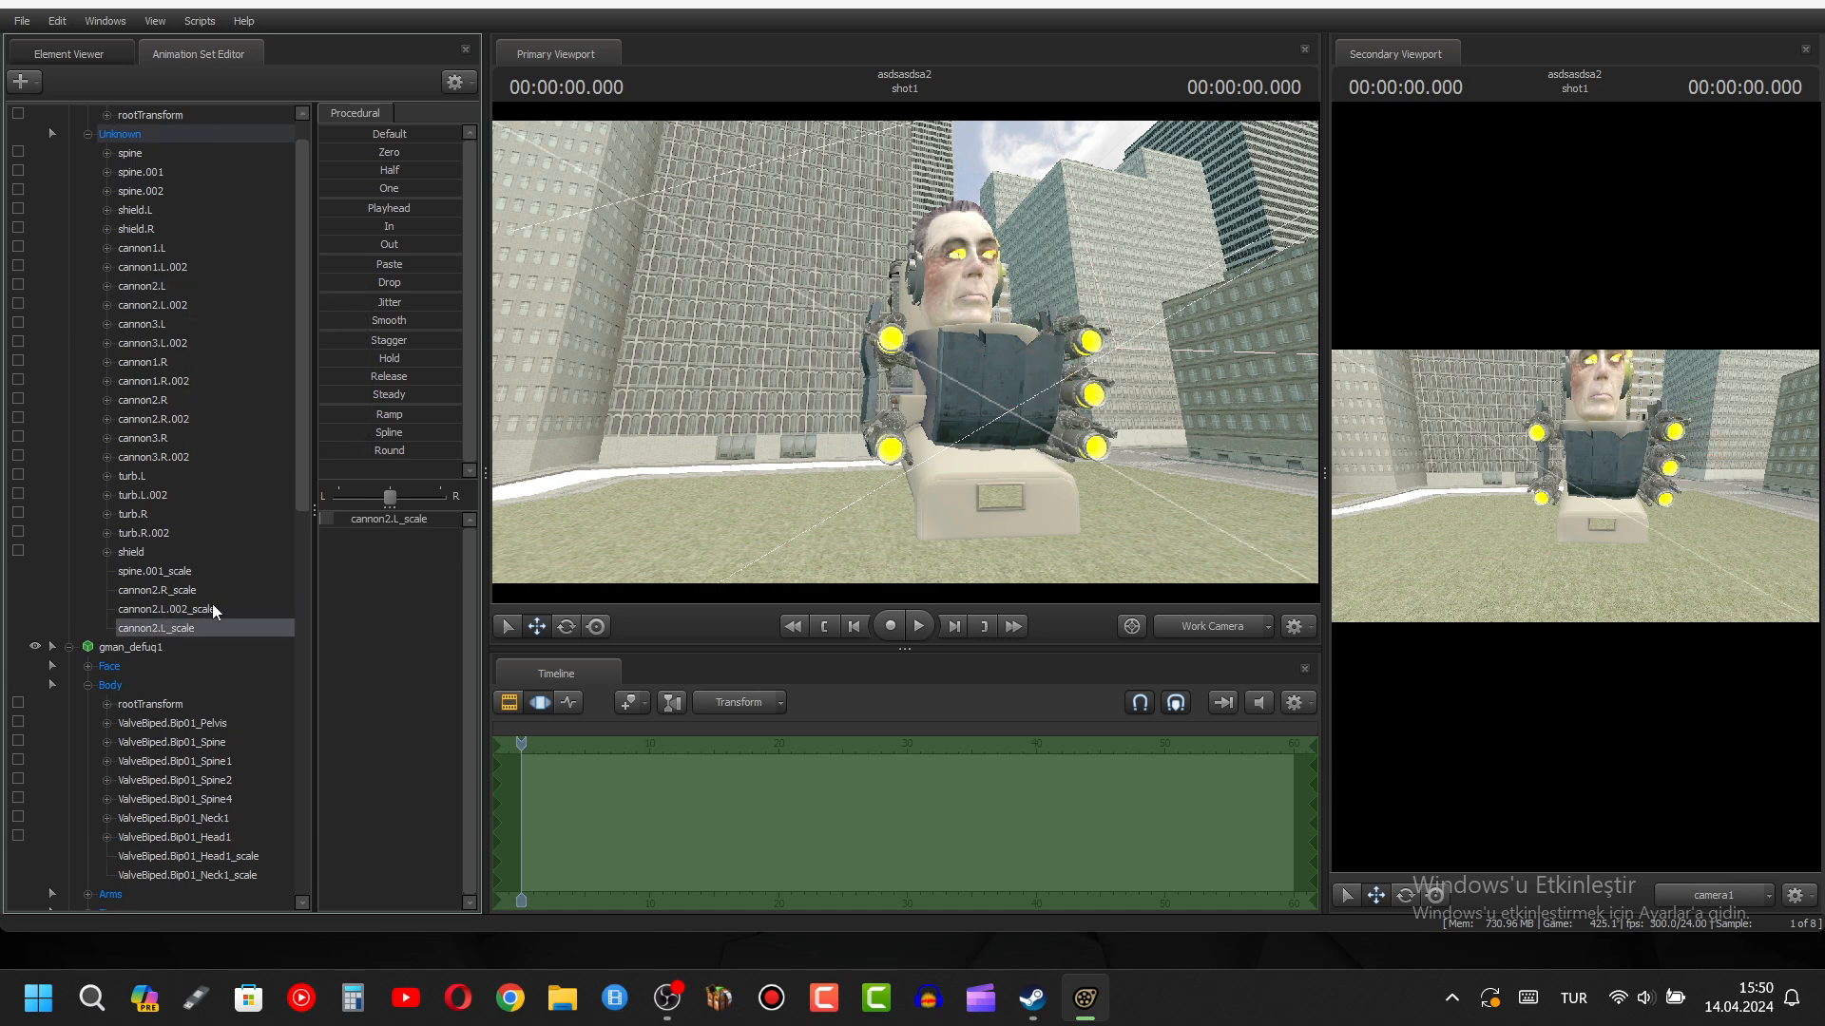
click(385, 519)
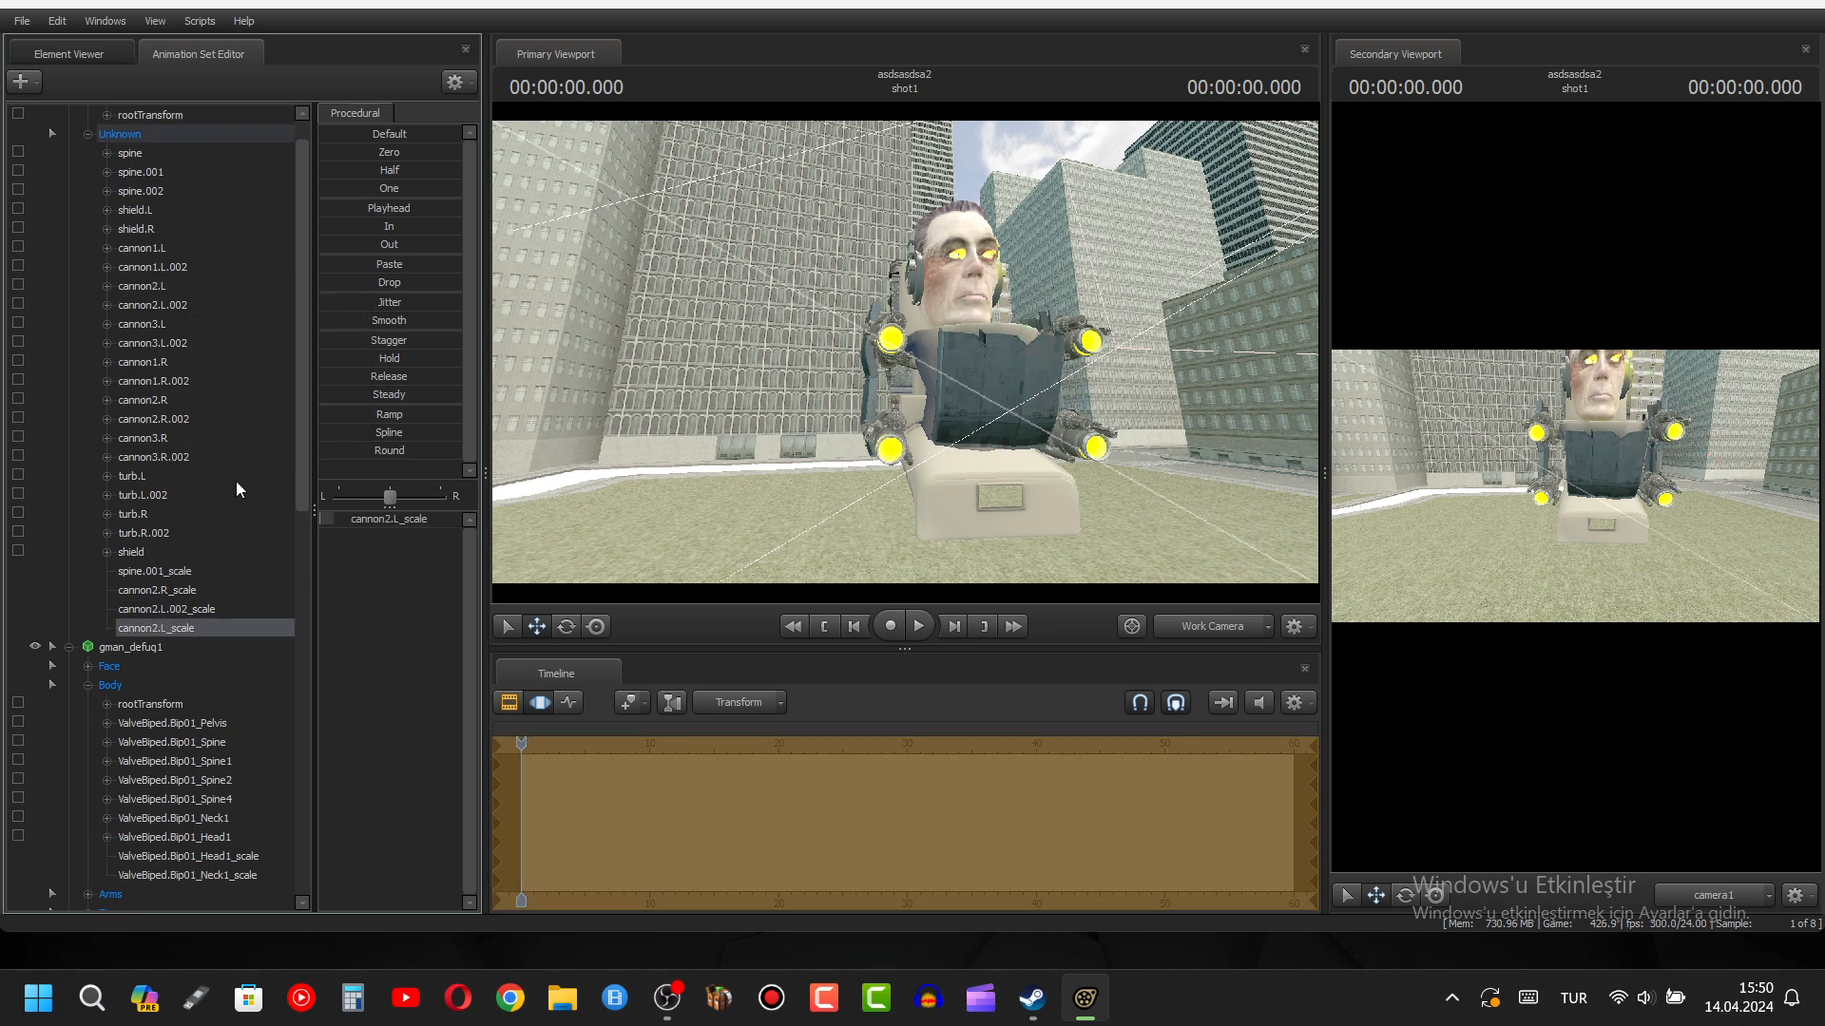
- Move the lc_beam1 particle system onto the character's right eye, aligning its depth from the side
scroll(248, 774, down, 5)
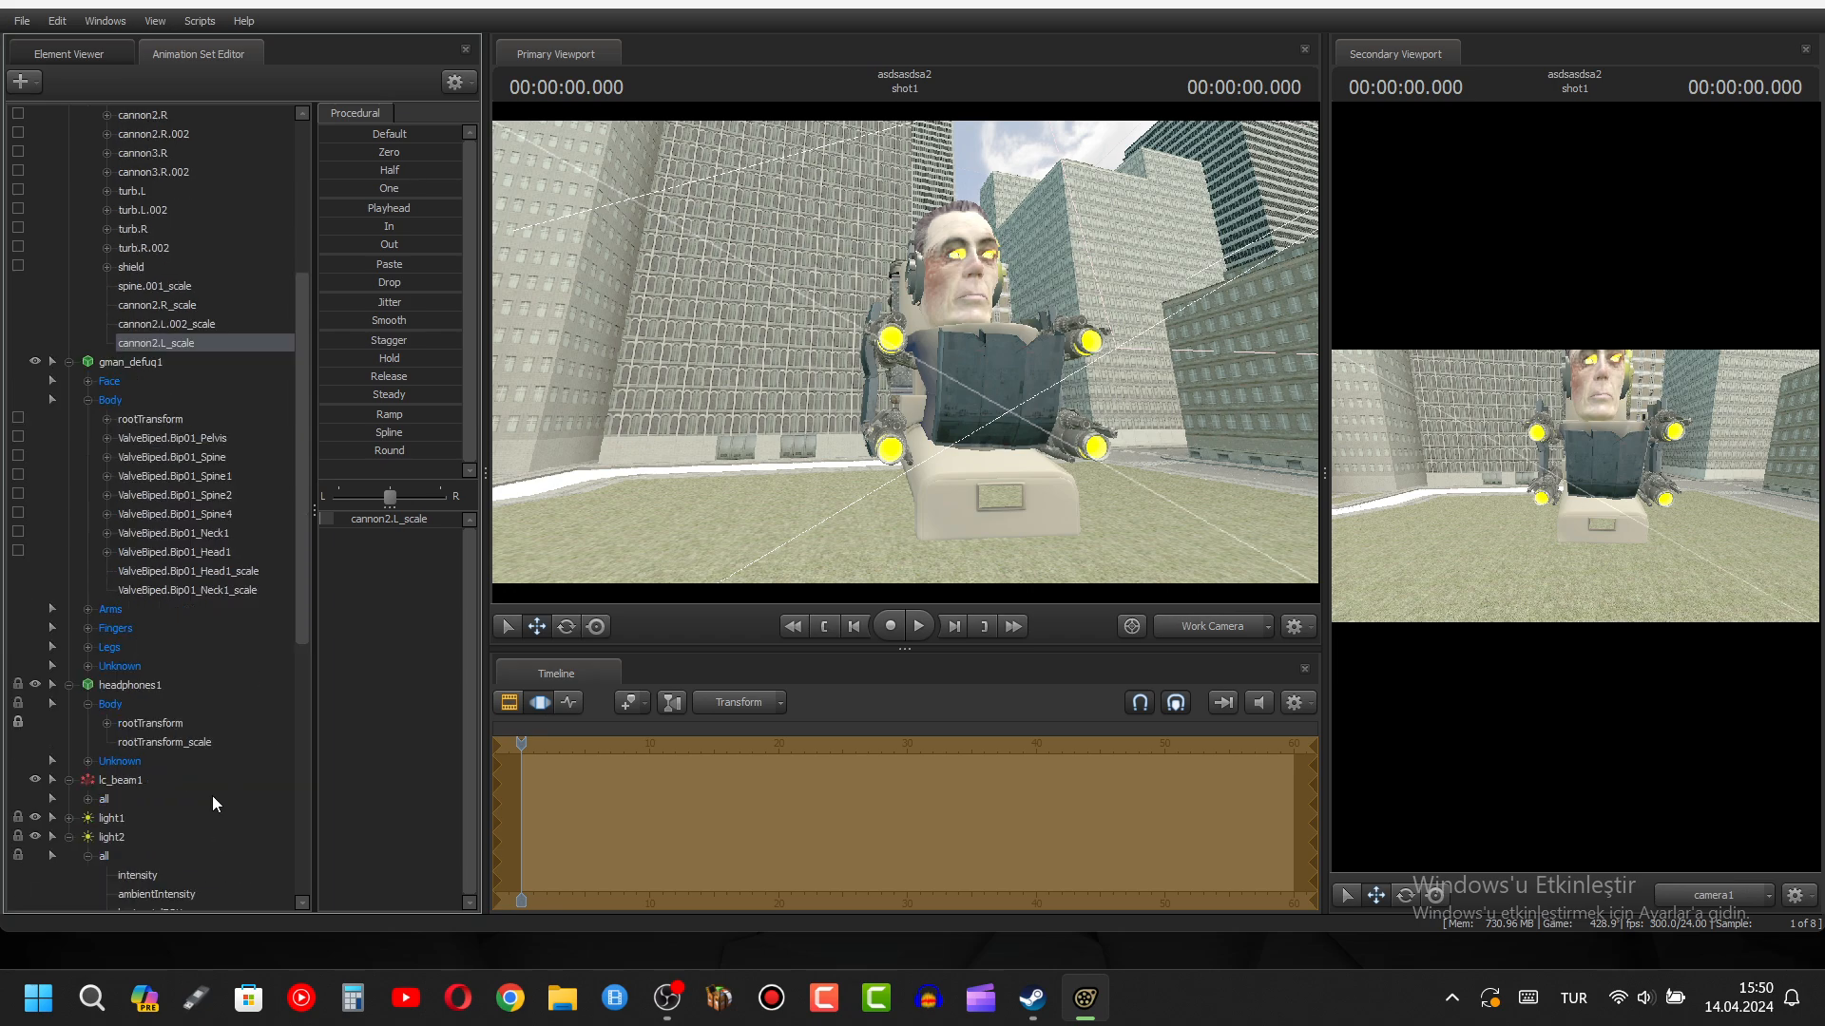
click(142, 781)
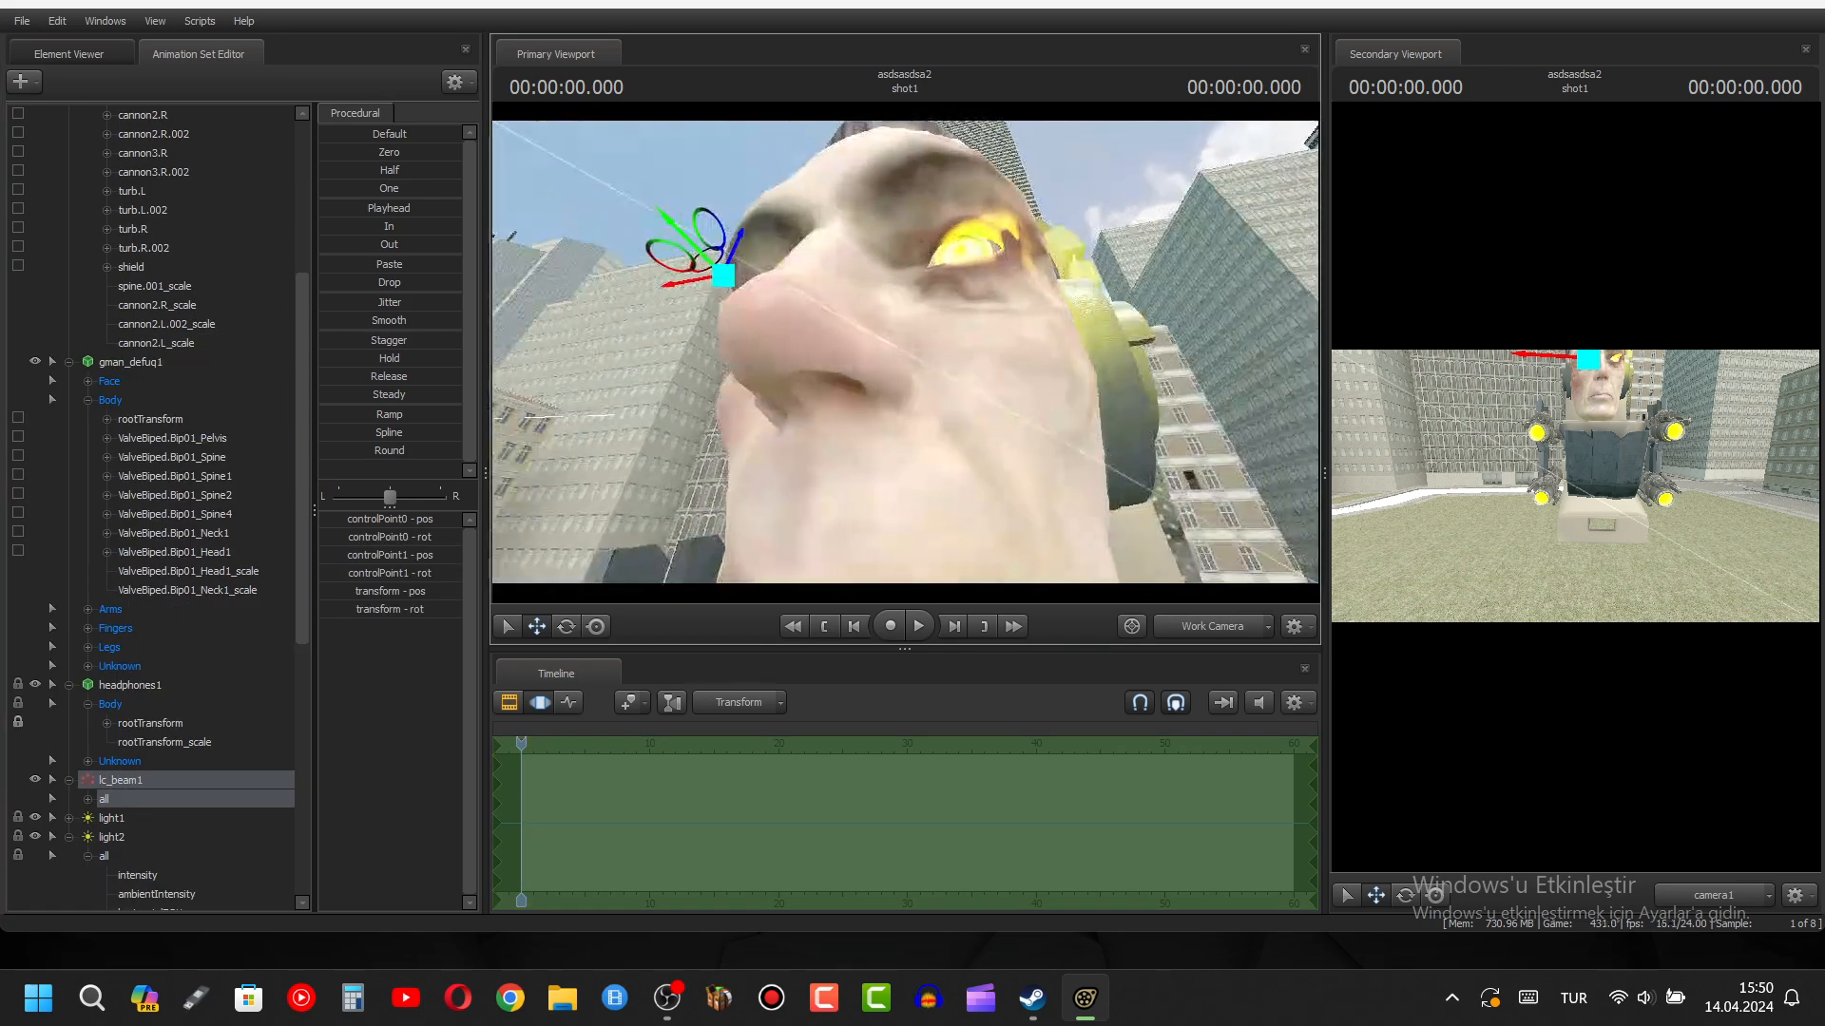
drag(905, 352, 1069, 356)
drag(965, 300, 851, 310)
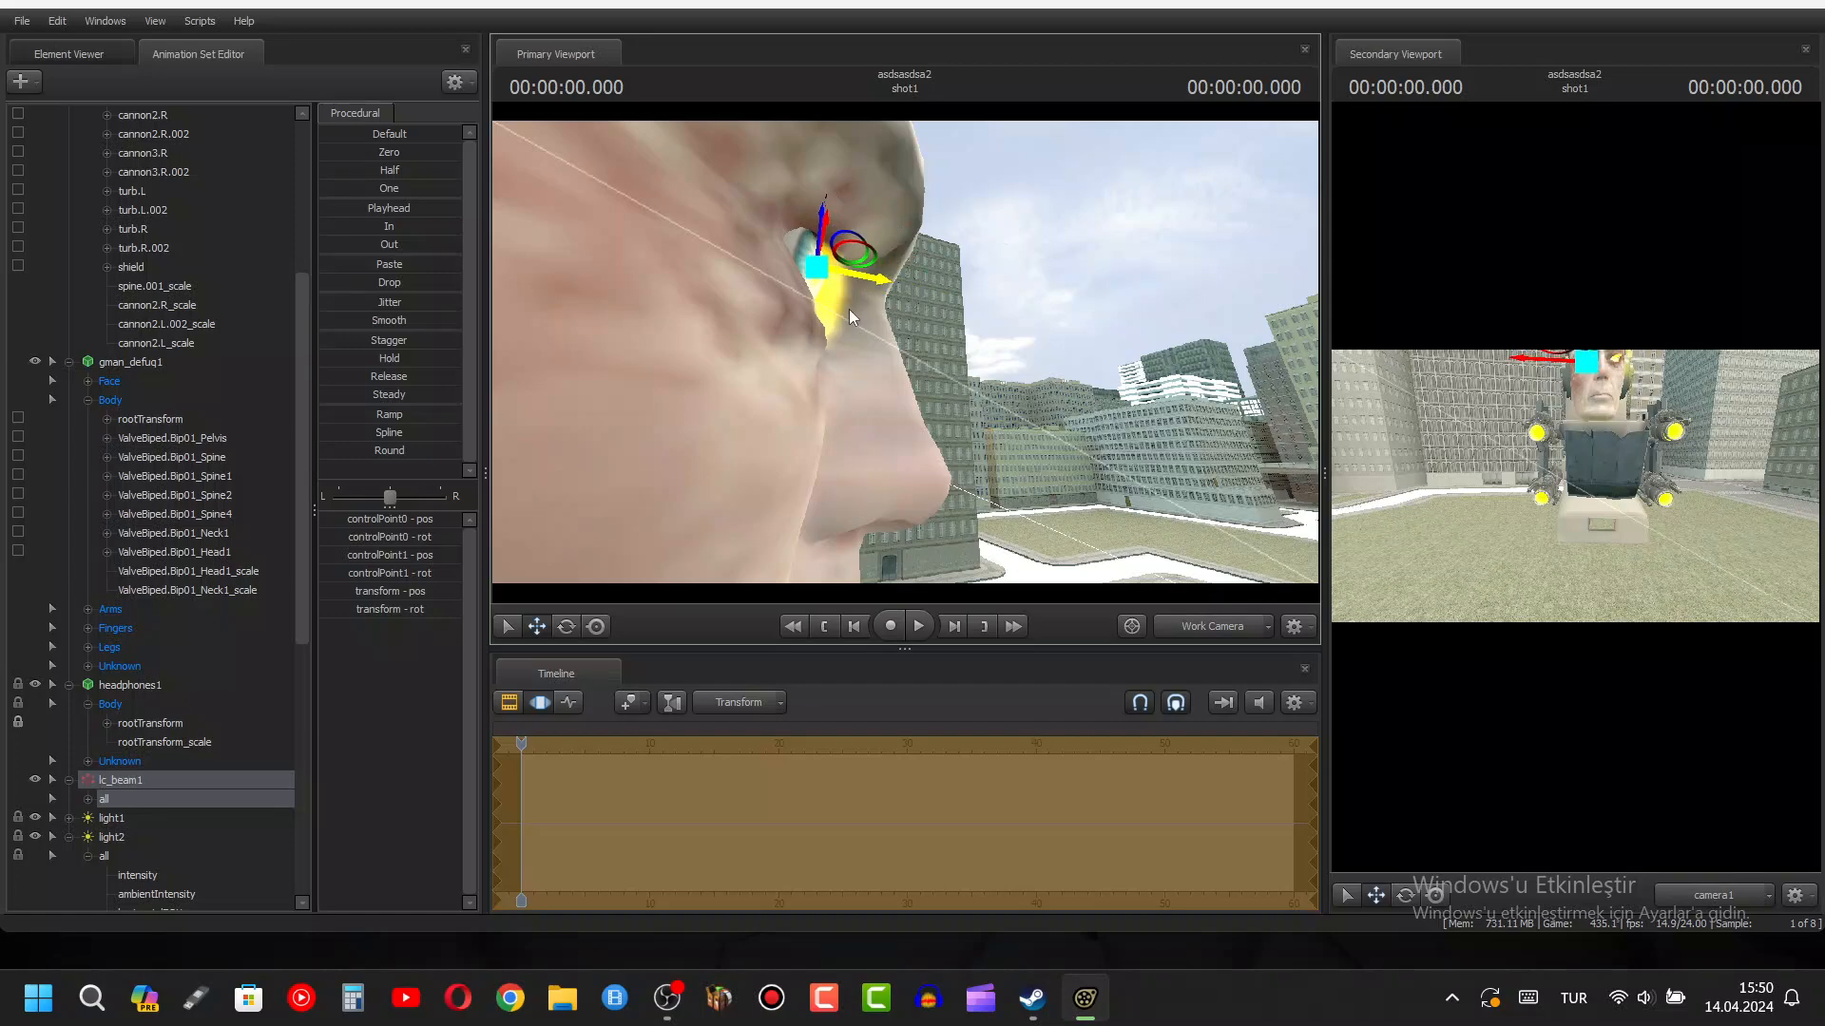
- Move controlPoint1 of lc_beam1 far out in front of the face and briefly play the shot to emit the beam
click(88, 799)
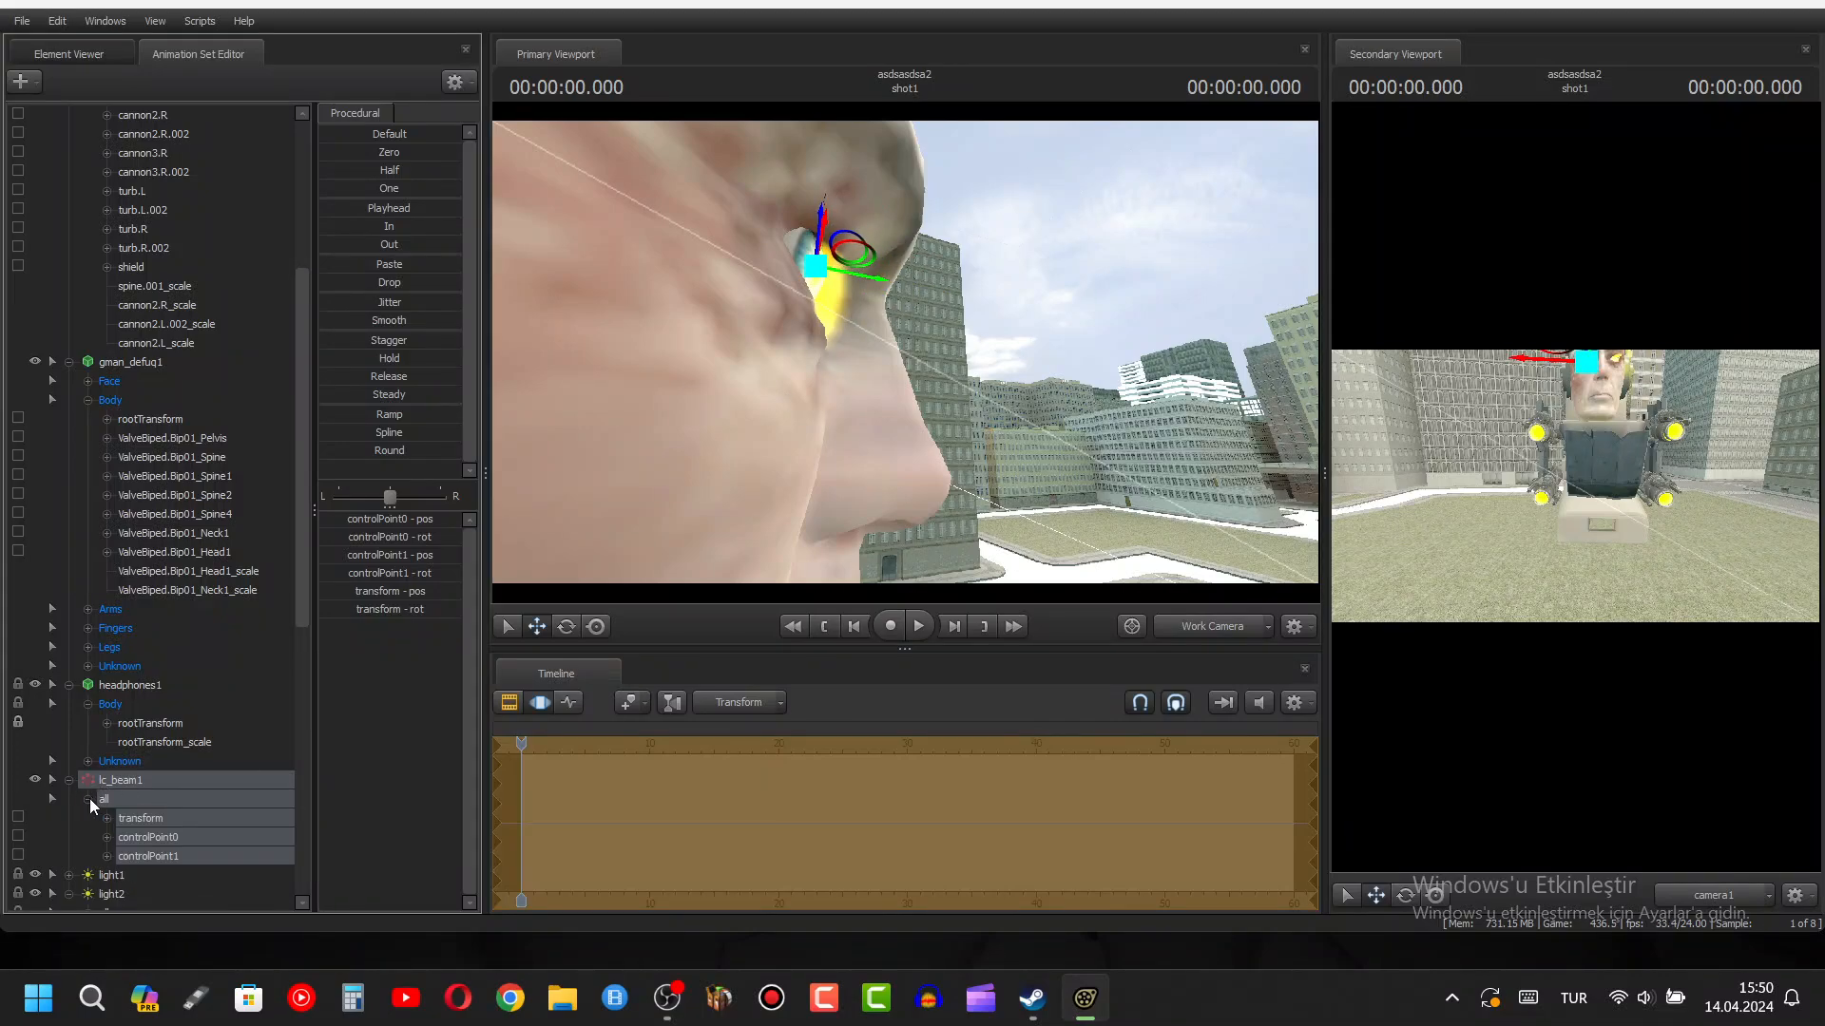
click(148, 856)
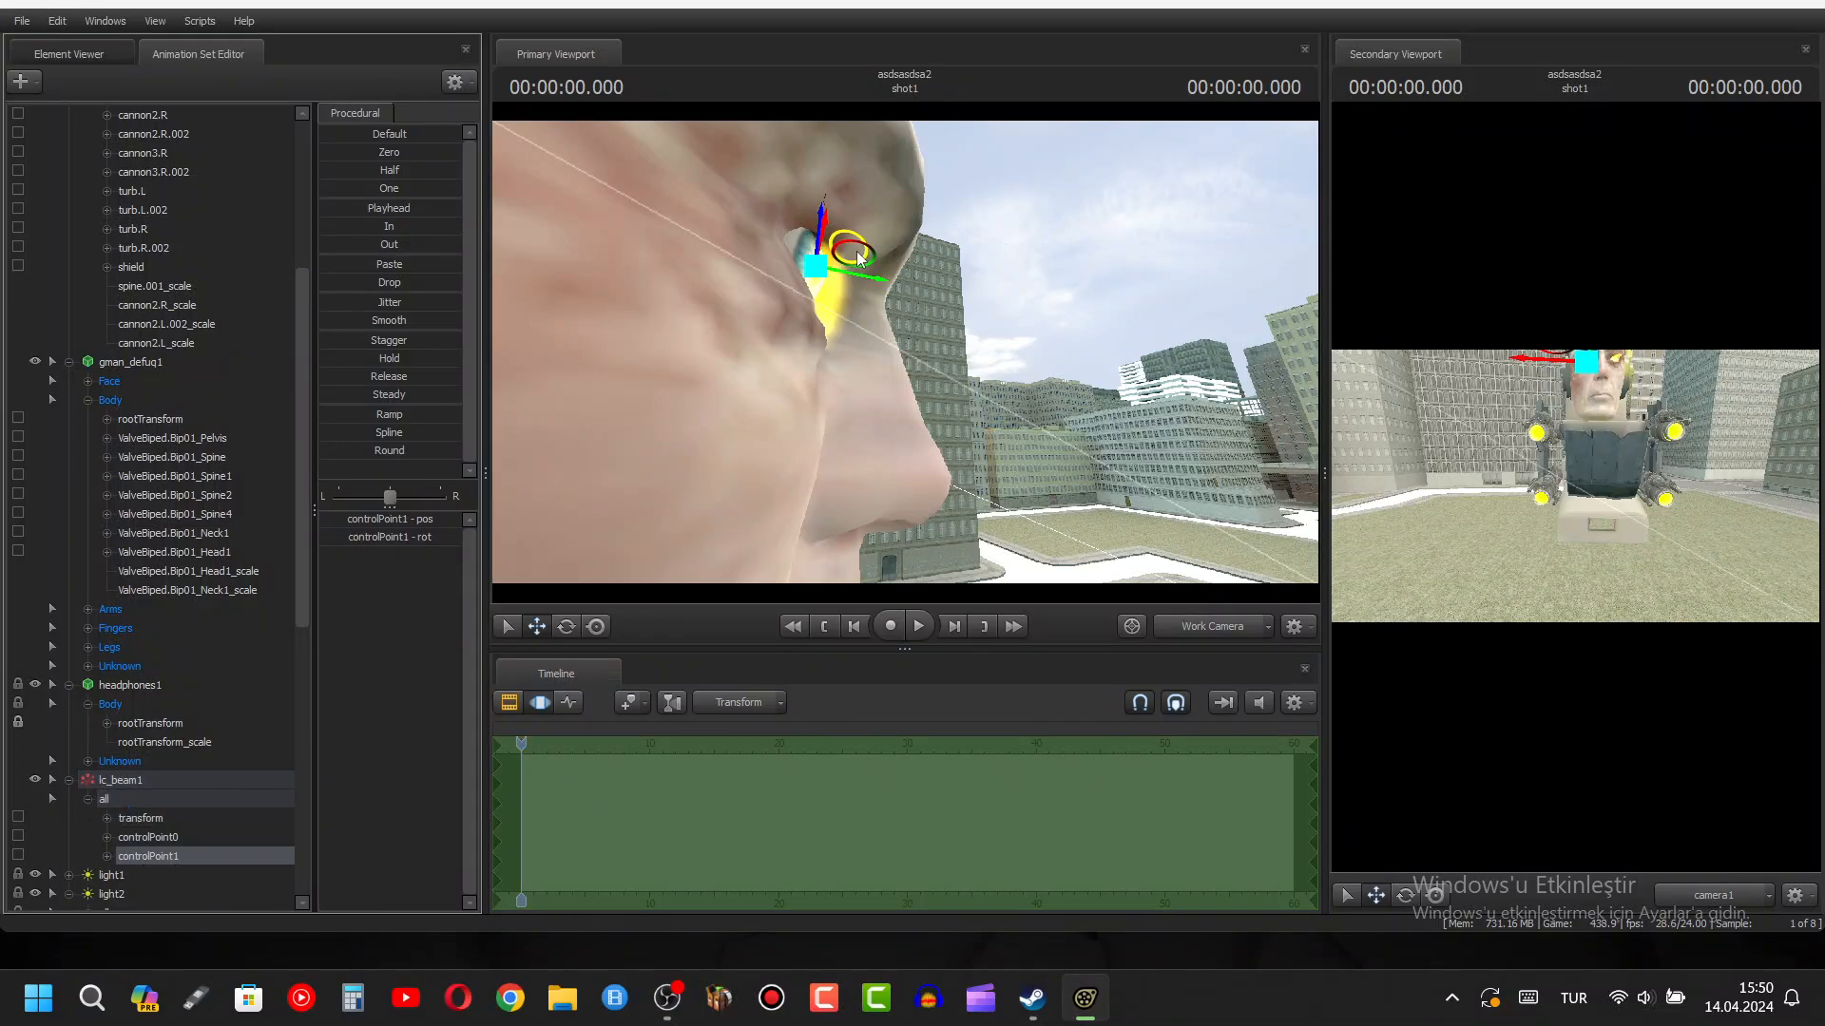
drag(867, 275, 1226, 346)
drag(1045, 352, 1131, 351)
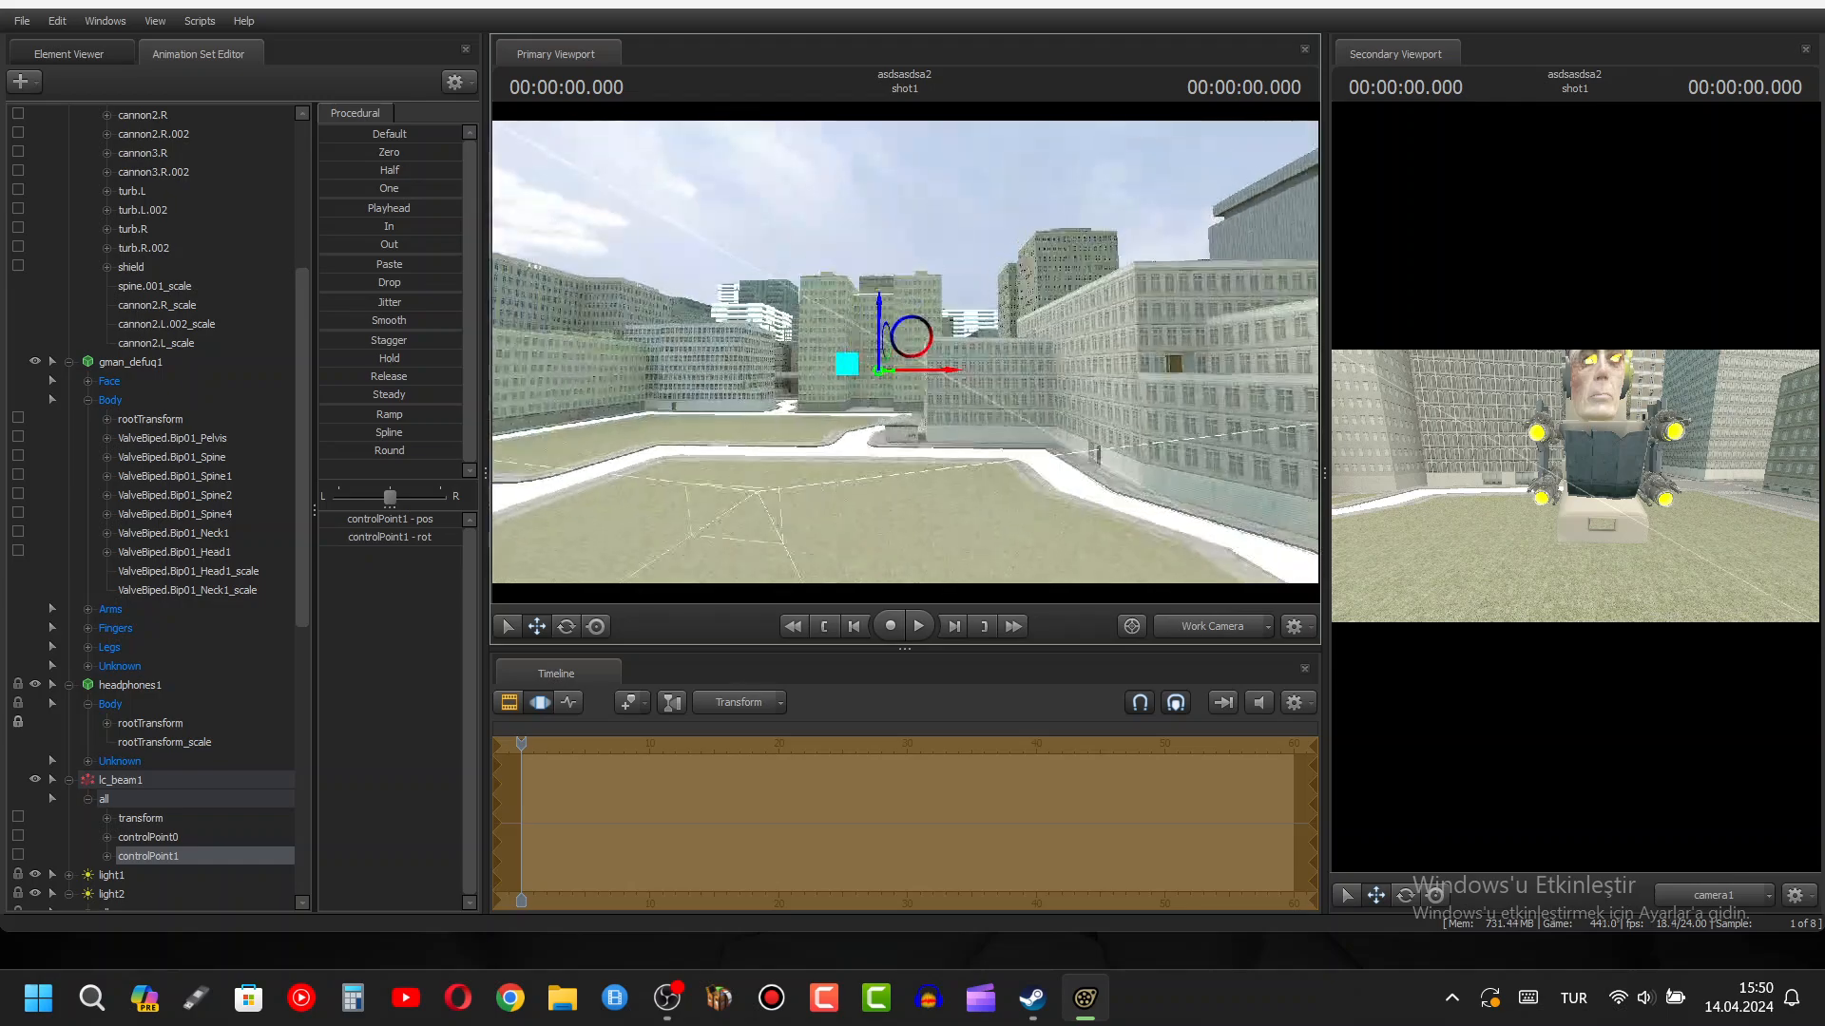
drag(905, 352, 608, 352)
key(space)
key(space)
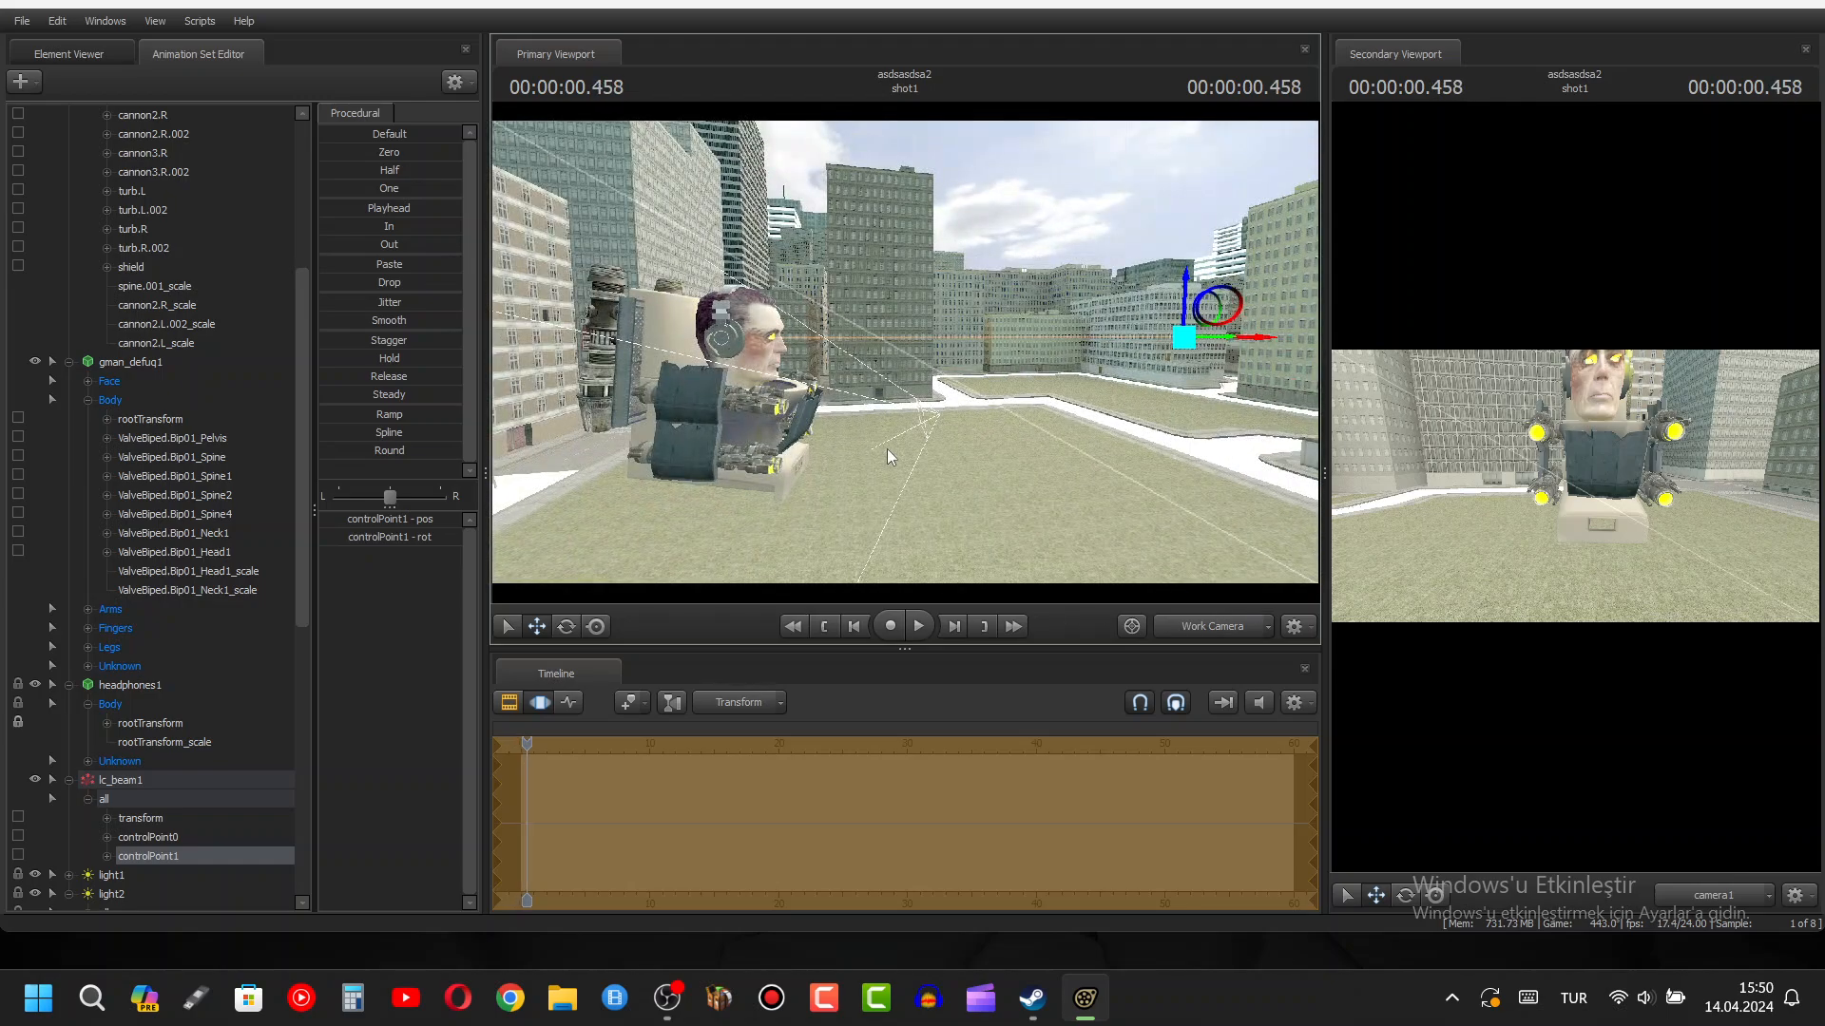
- Duplicate the lc_beam1 animation set by copying and pasting it, and move the copy onto the character's left eye
drag(887, 449, 47, 730)
key(w)
right_click(134, 783)
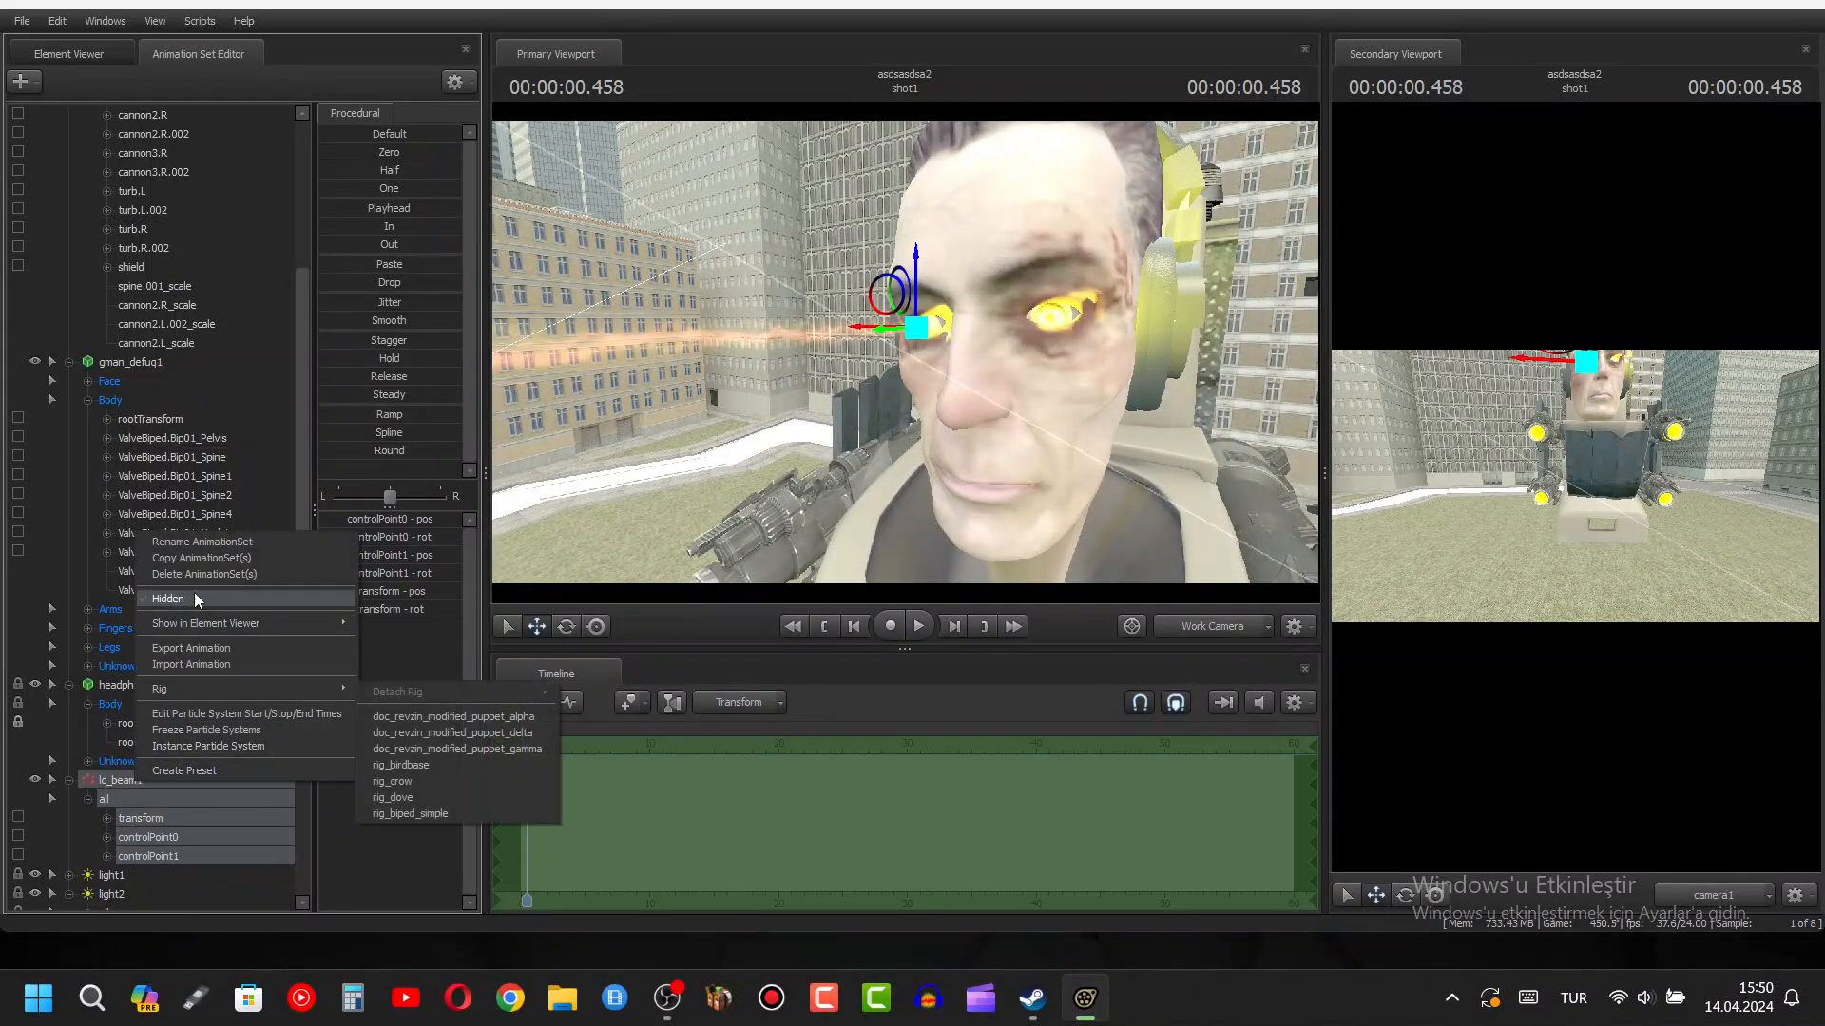
click(202, 563)
scroll(216, 733, down, 5)
scroll(218, 760, down, 5)
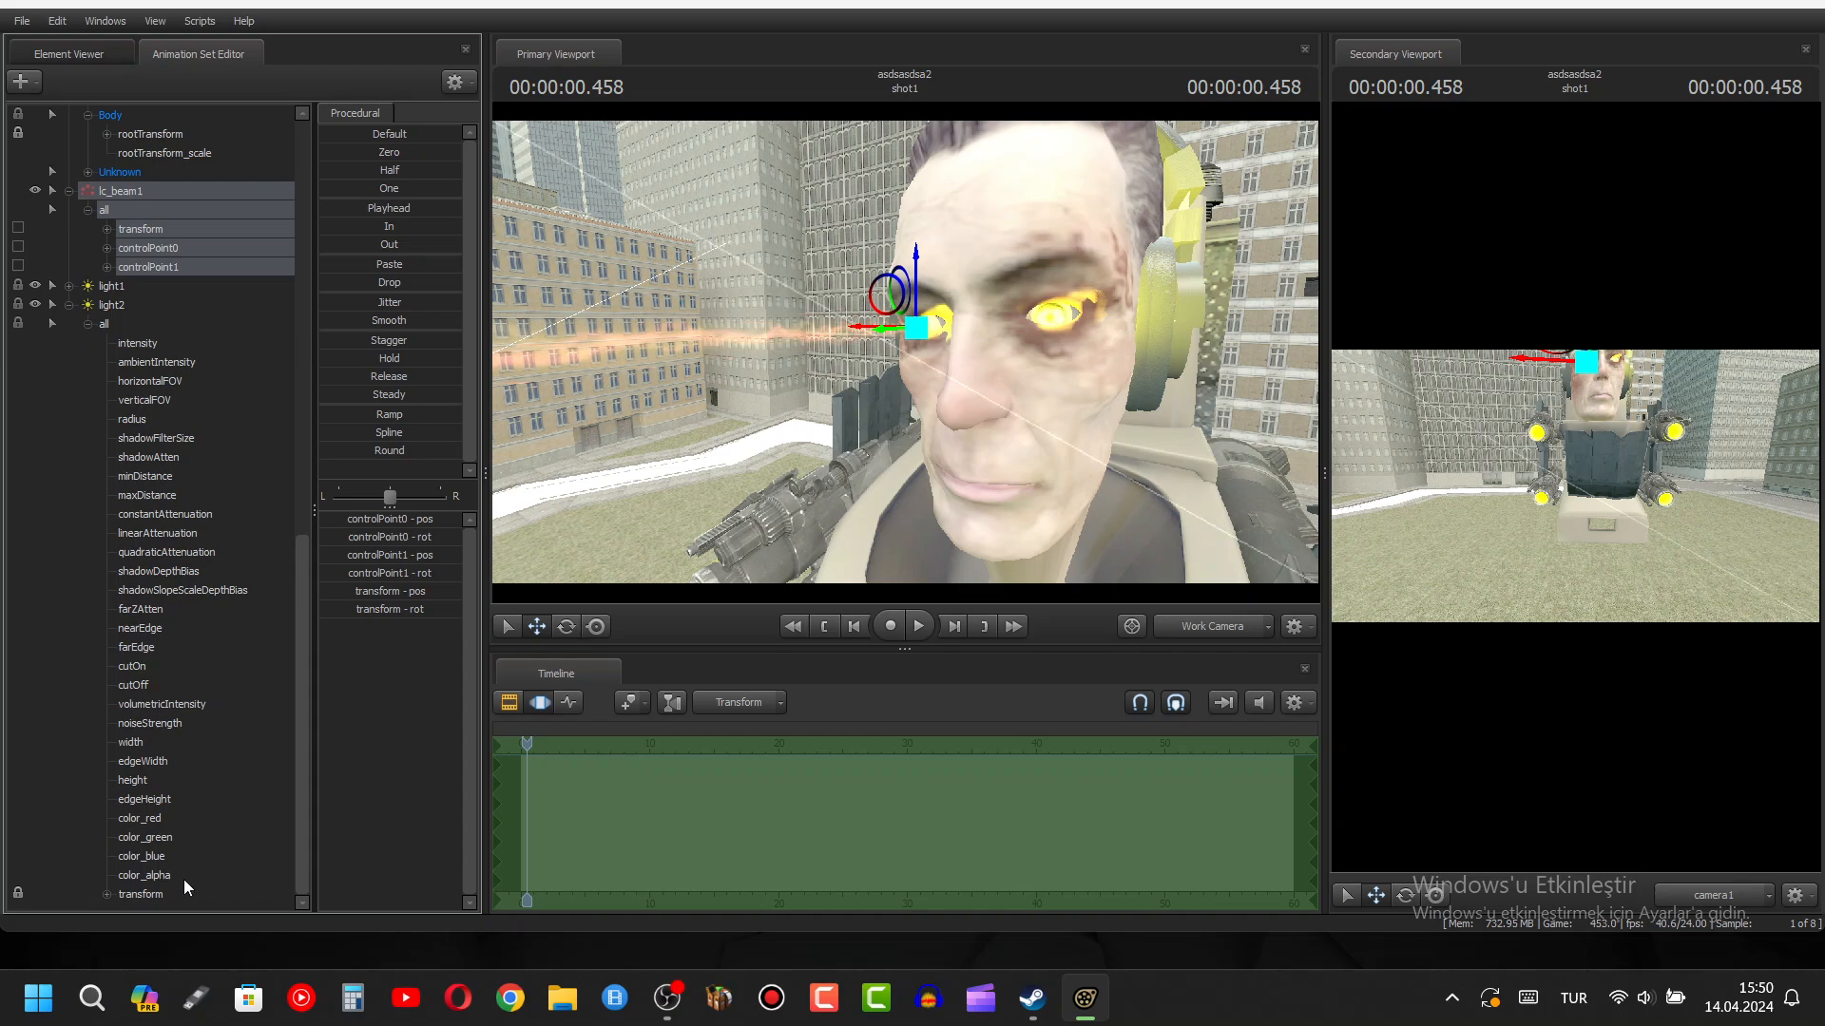
right_click(173, 904)
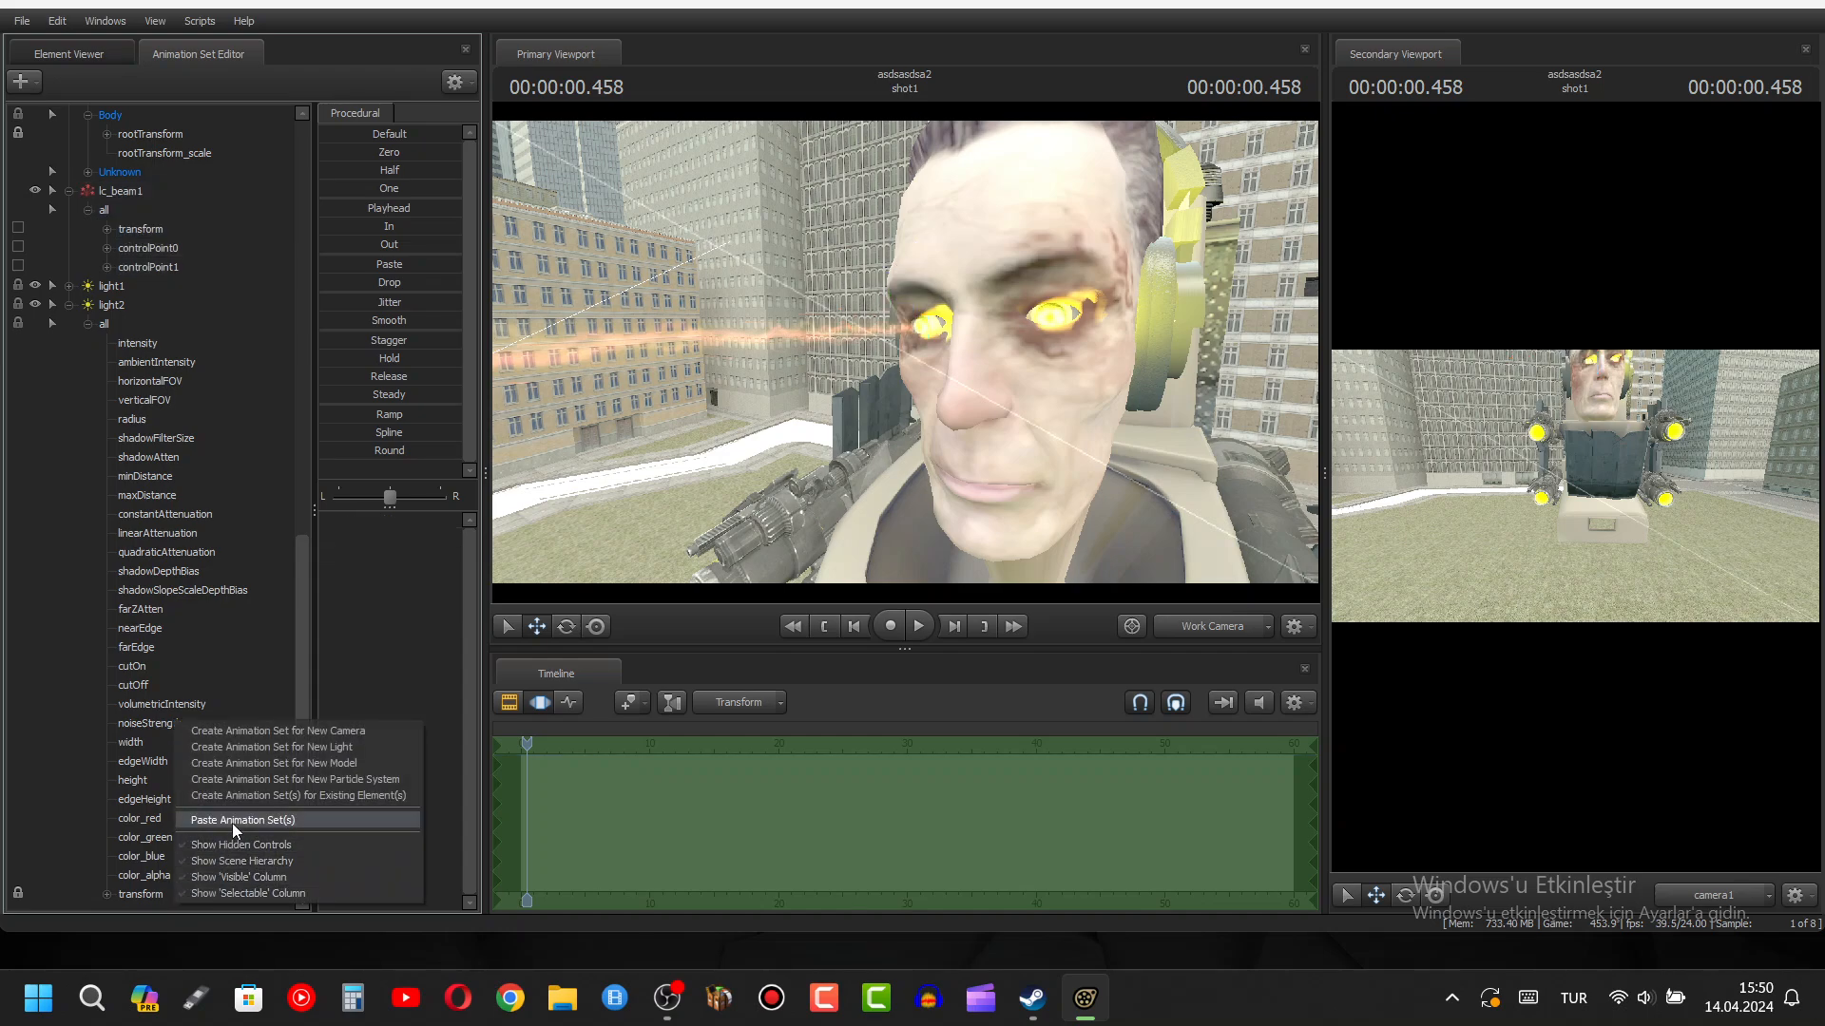
click(232, 823)
click(134, 898)
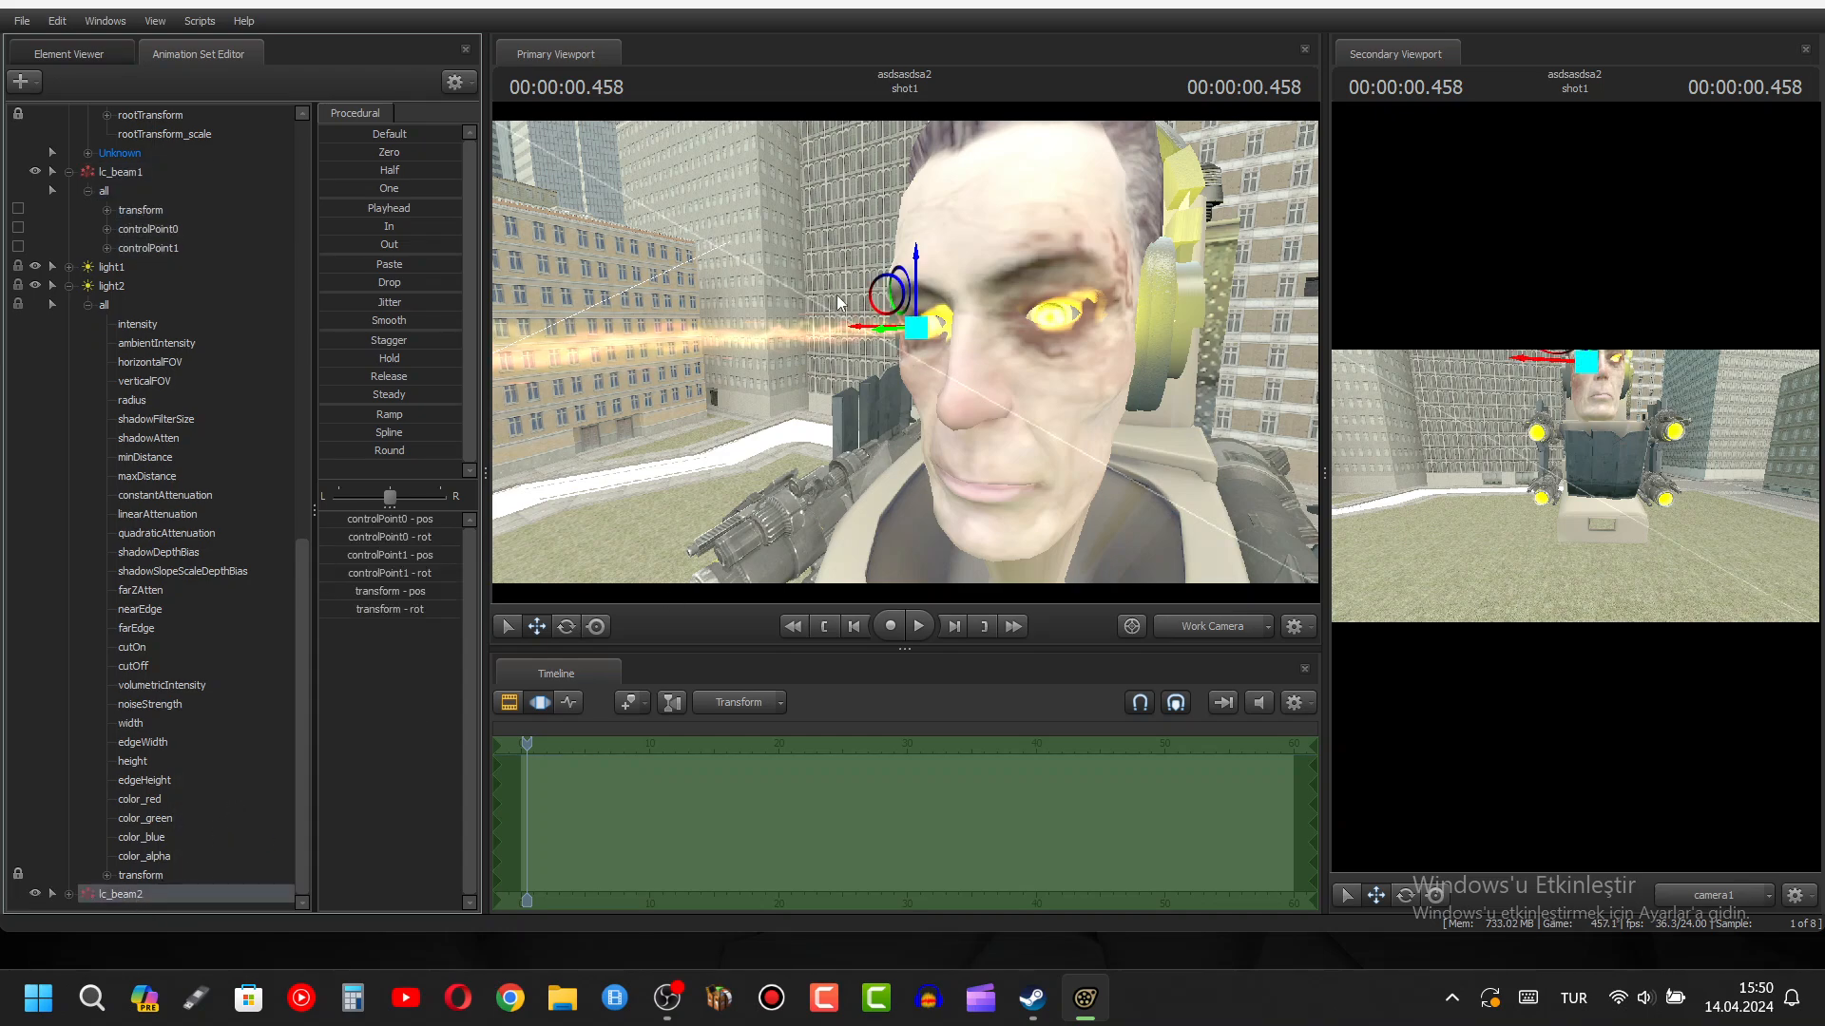
drag(863, 329, 922, 348)
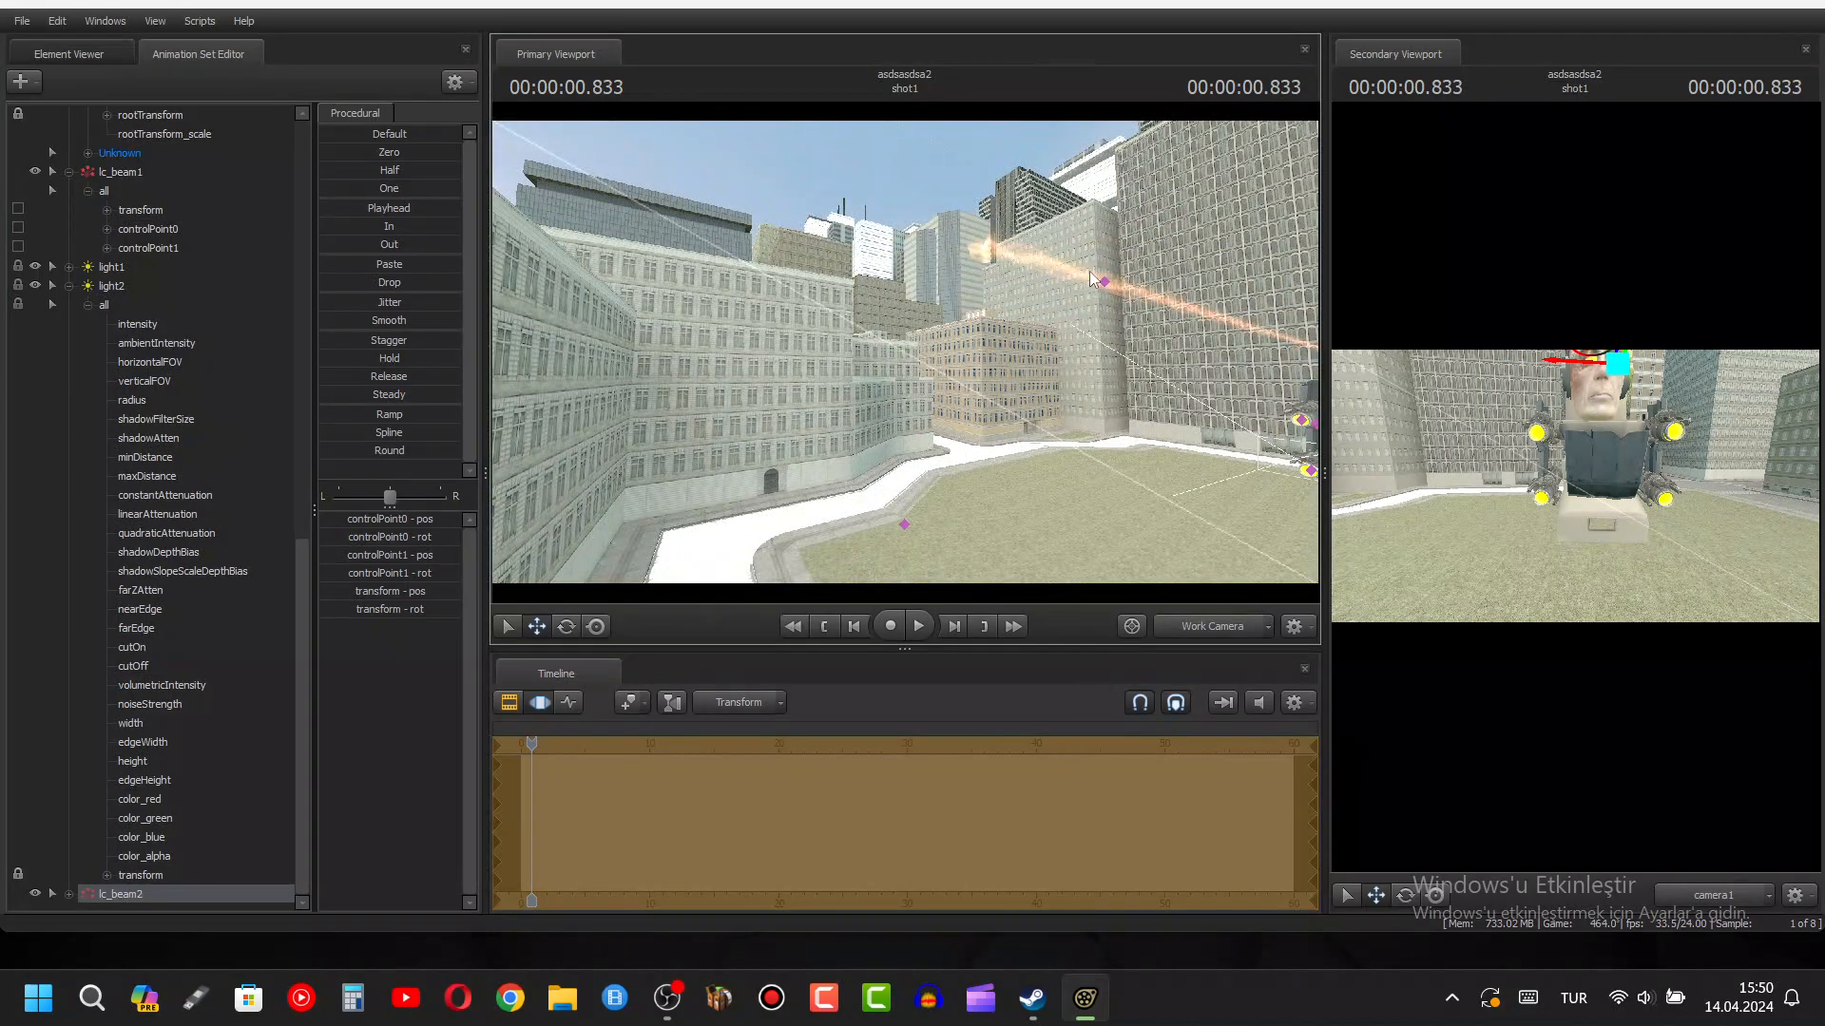
- Reposition controlPoint1 of lc_beam1 in front of the character and play the shot briefly to refresh the beams
click(1104, 281)
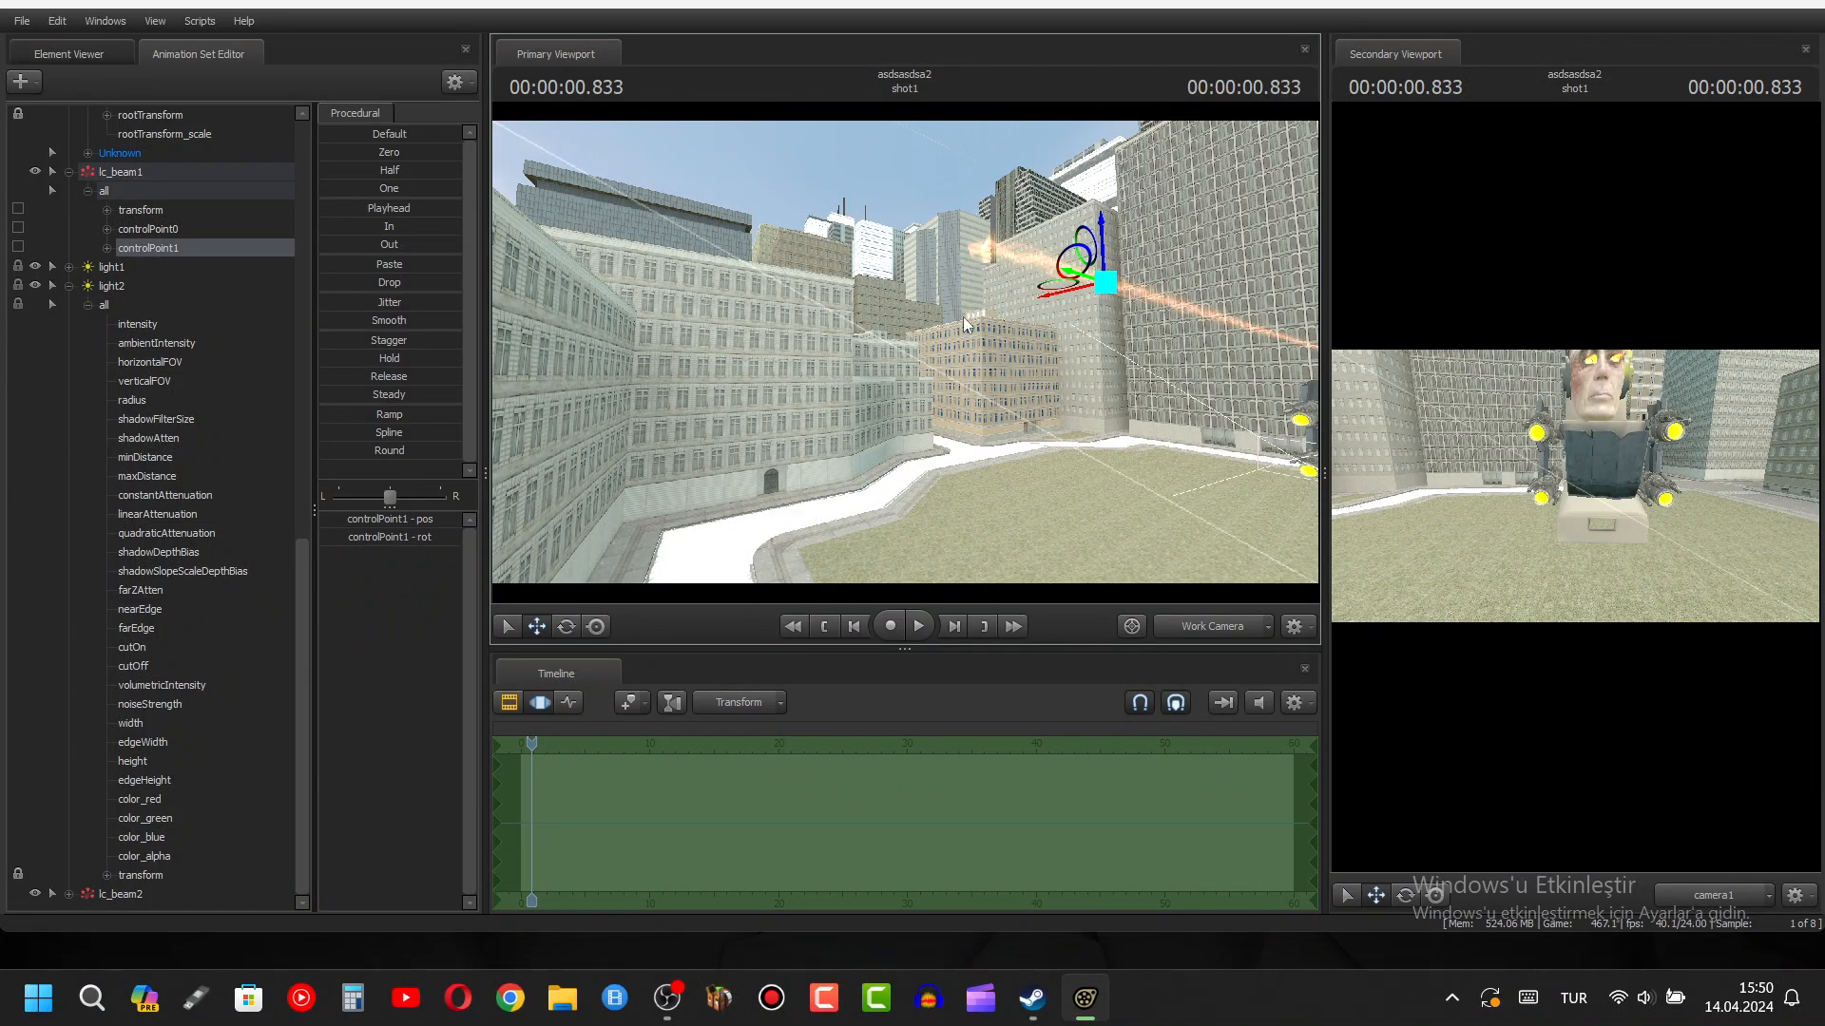
drag(965, 325, 970, 323)
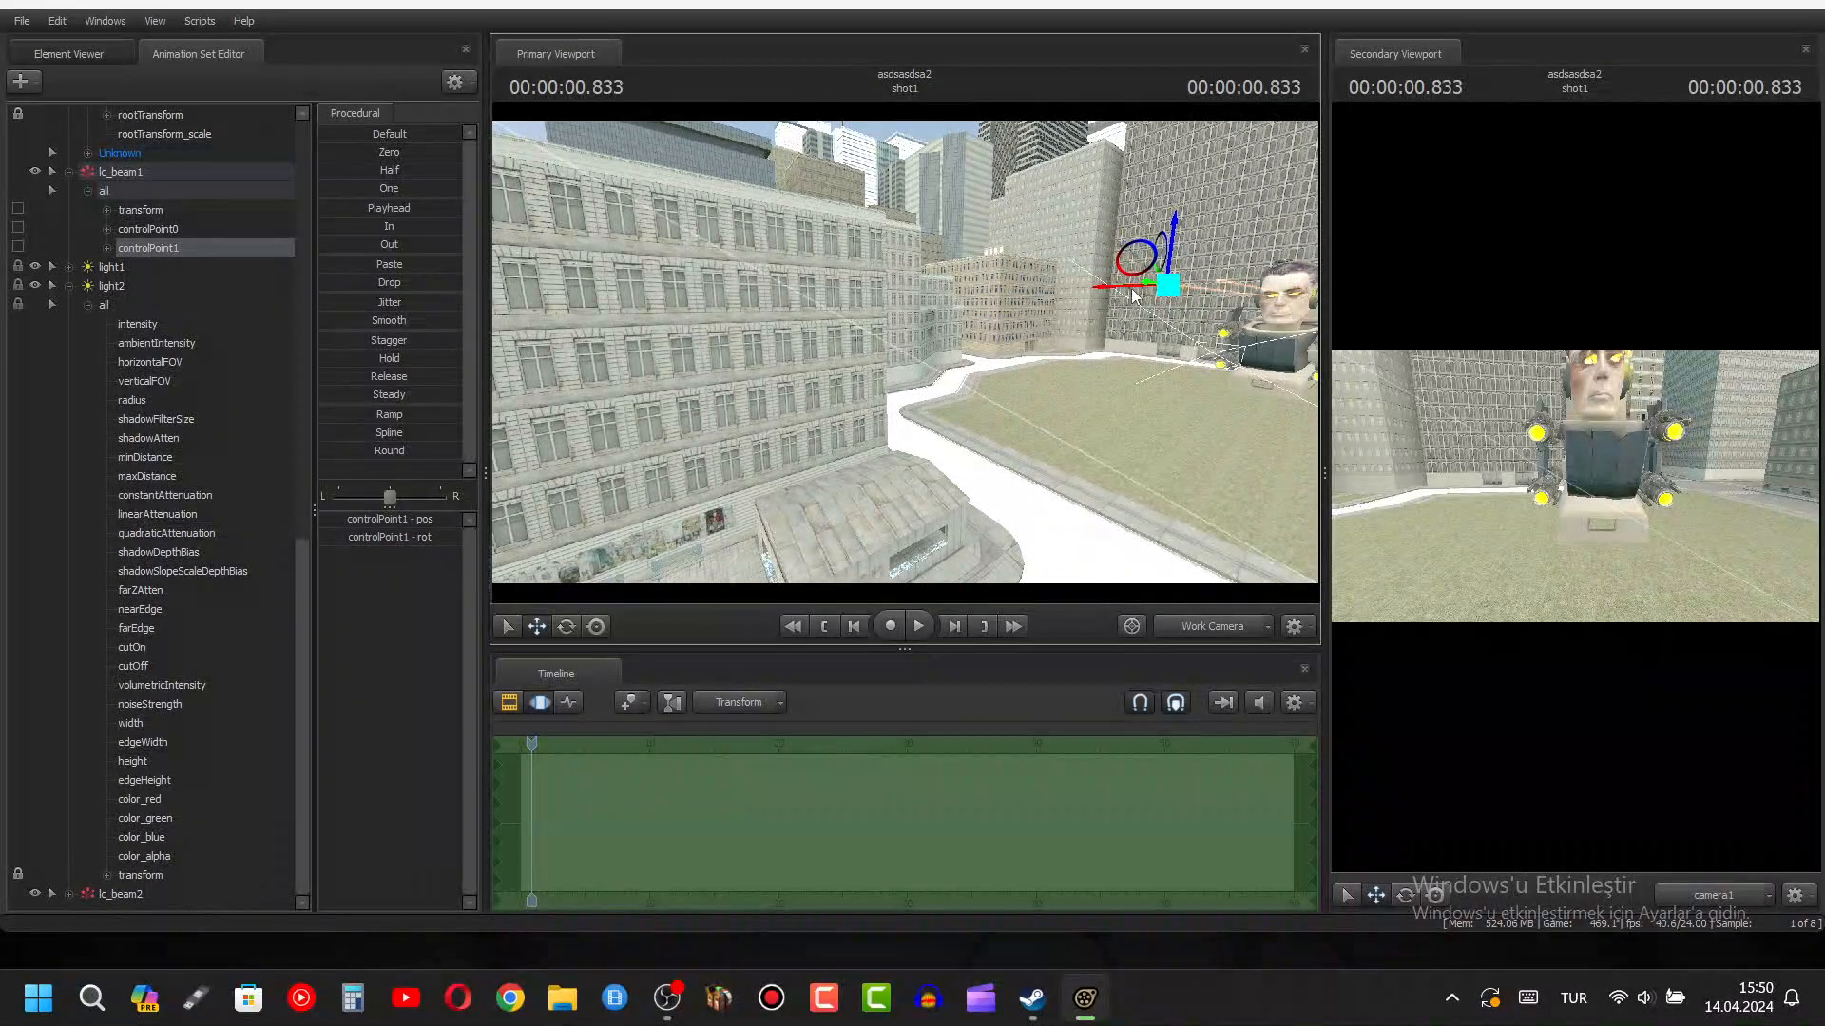
drag(1167, 288, 1104, 348)
key(space)
key(space)
- Move controlPoint1 of lc_beam2 farther out from the character and play the shot to check both eye beams
click(1207, 303)
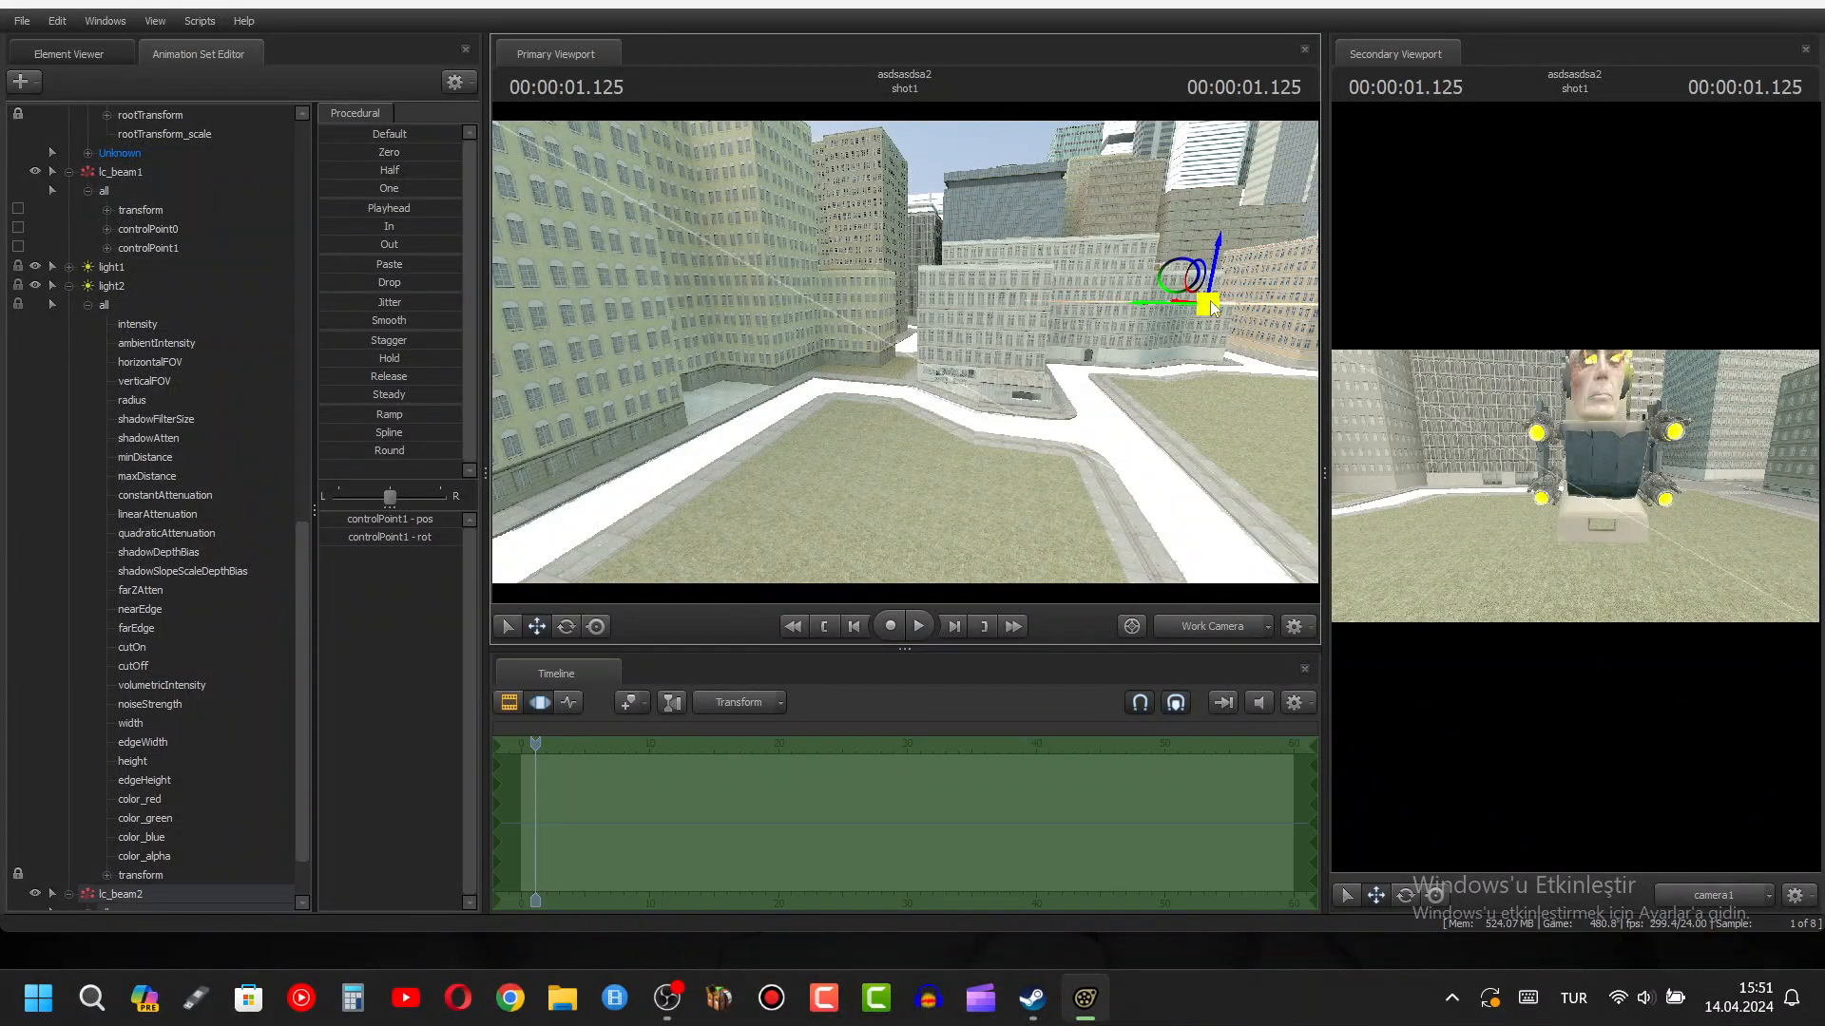
drag(1205, 300, 635, 300)
key(space)
drag(948, 351, 905, 353)
key(w)
key(s)
key(space)
key(space)
drag(736, 511, 0, 860)
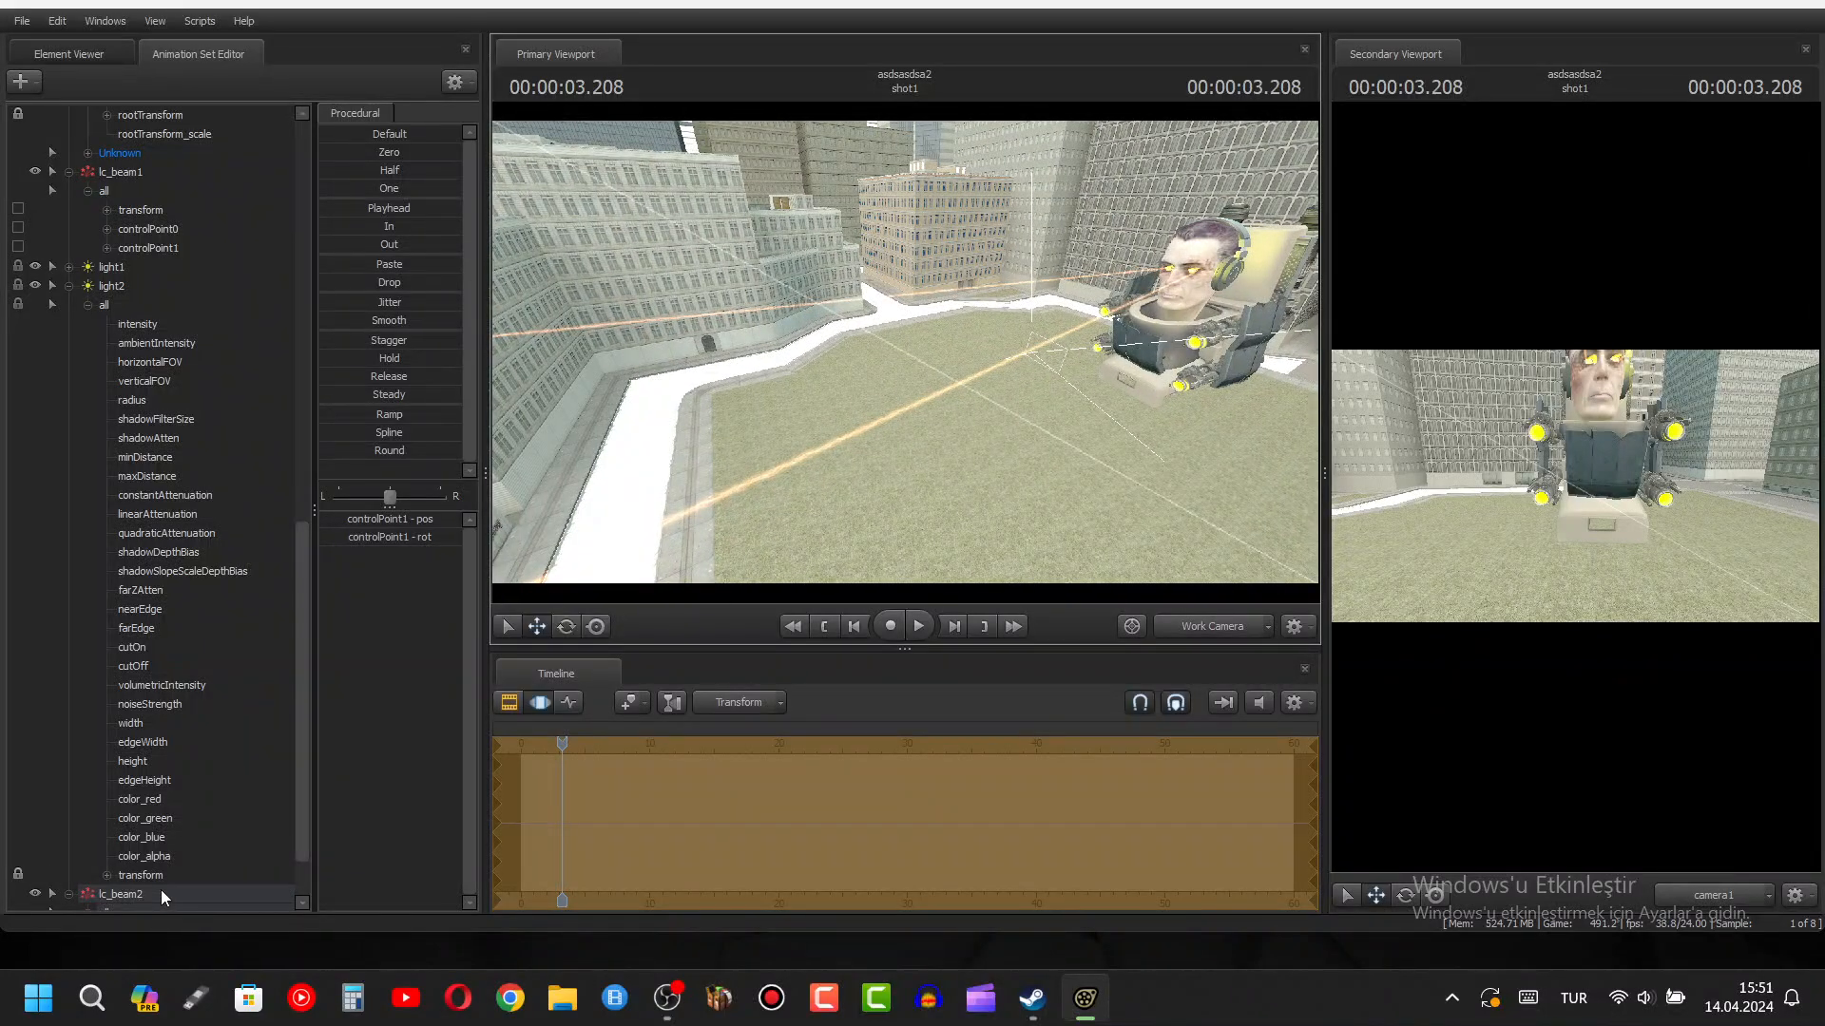
- Switch to Steam and view the DLC content packs listed in Source Filmmaker's library properties
click(1032, 998)
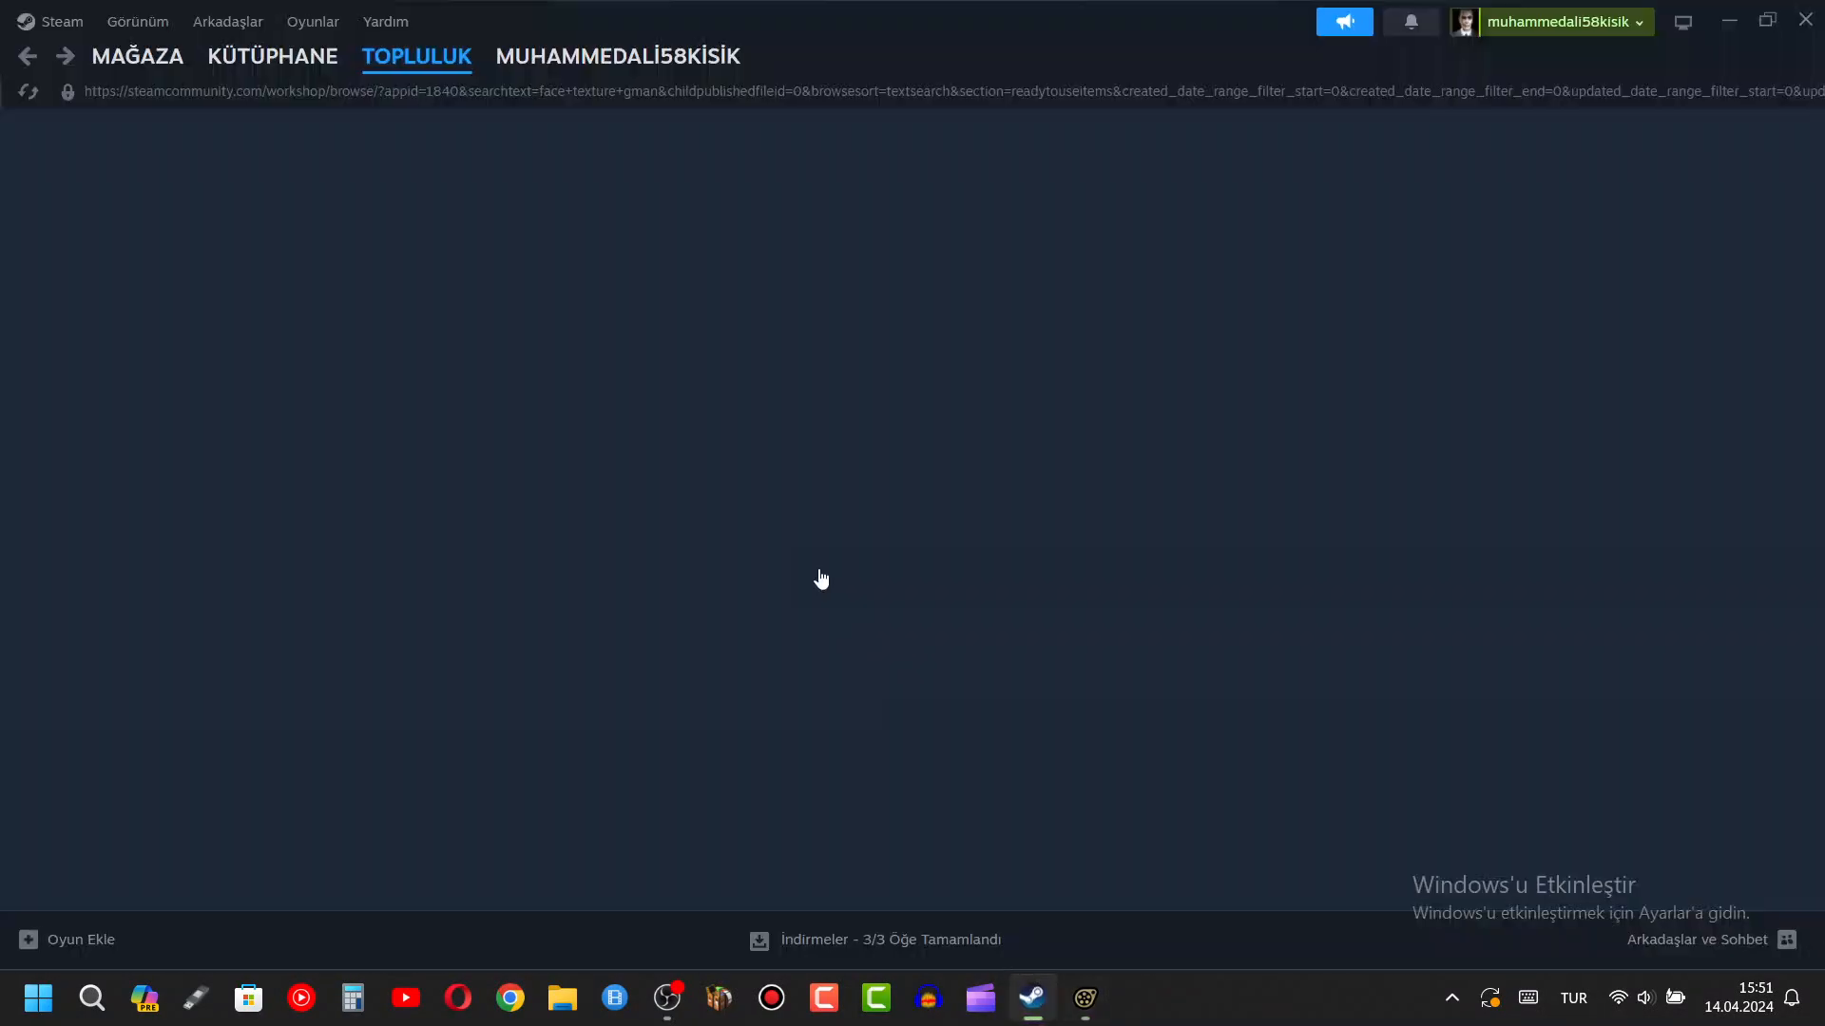
click(256, 57)
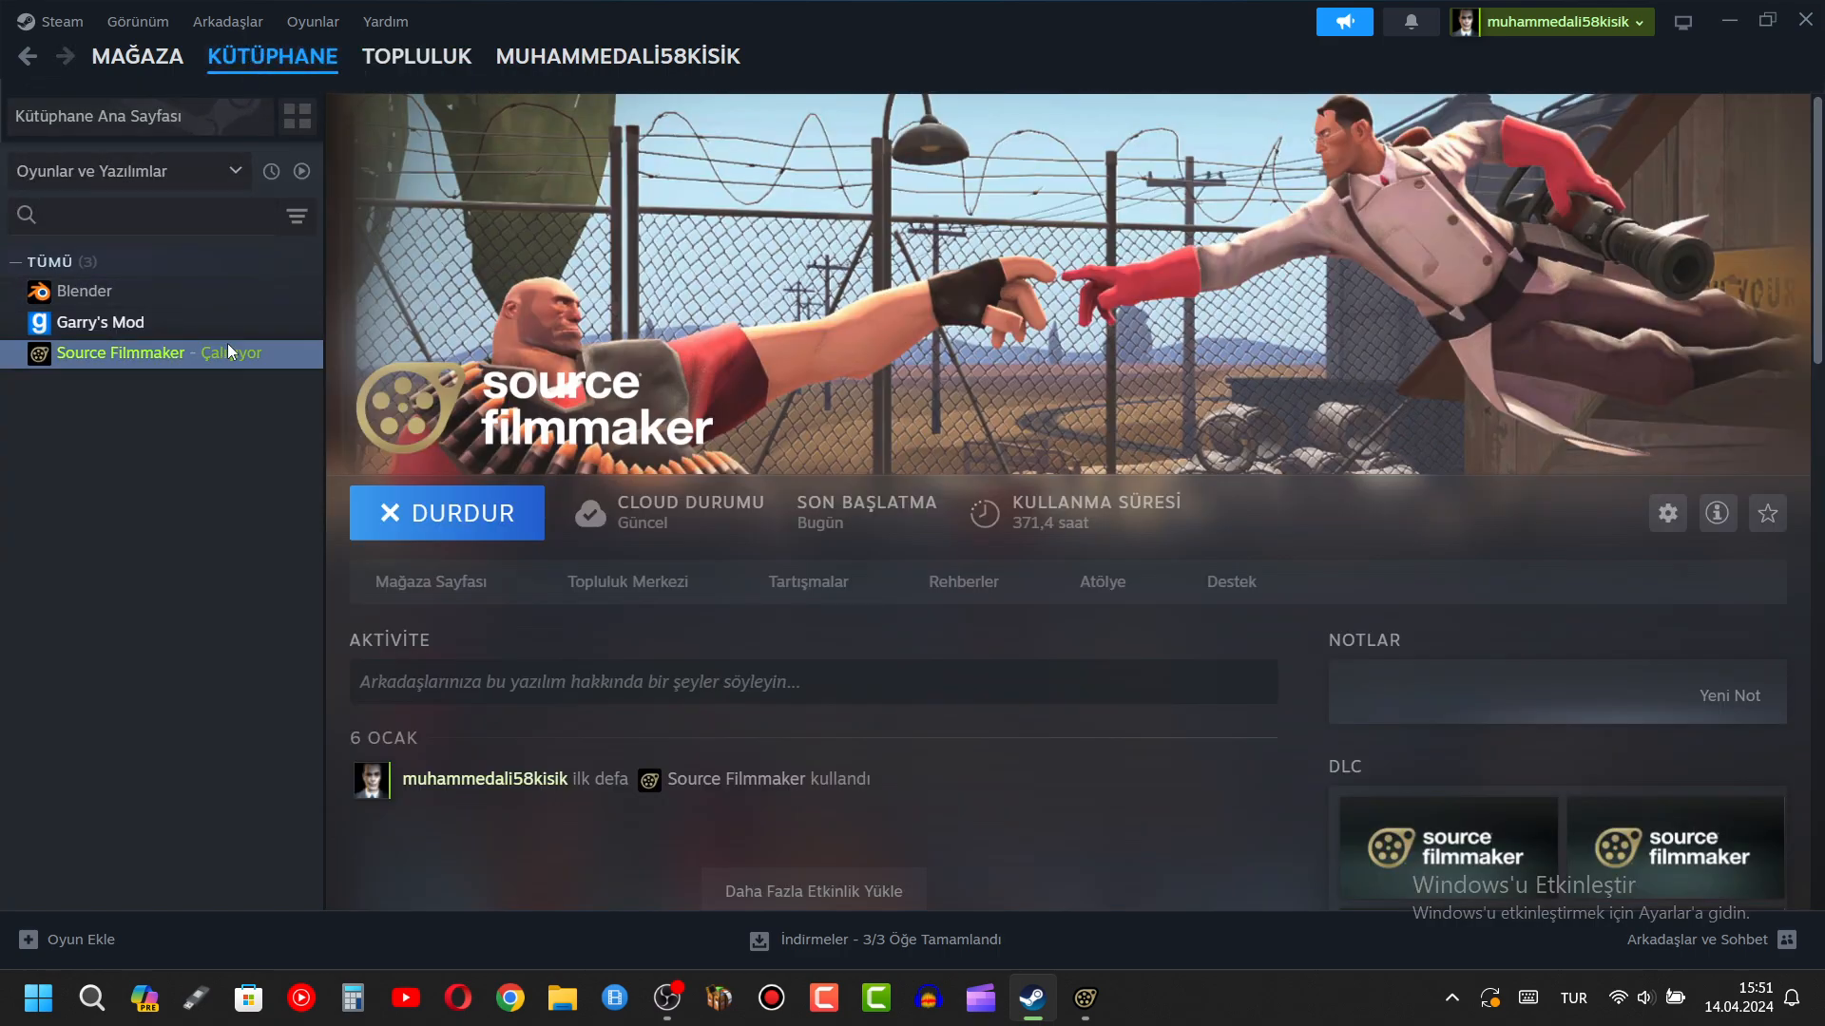
right_click(228, 348)
click(323, 522)
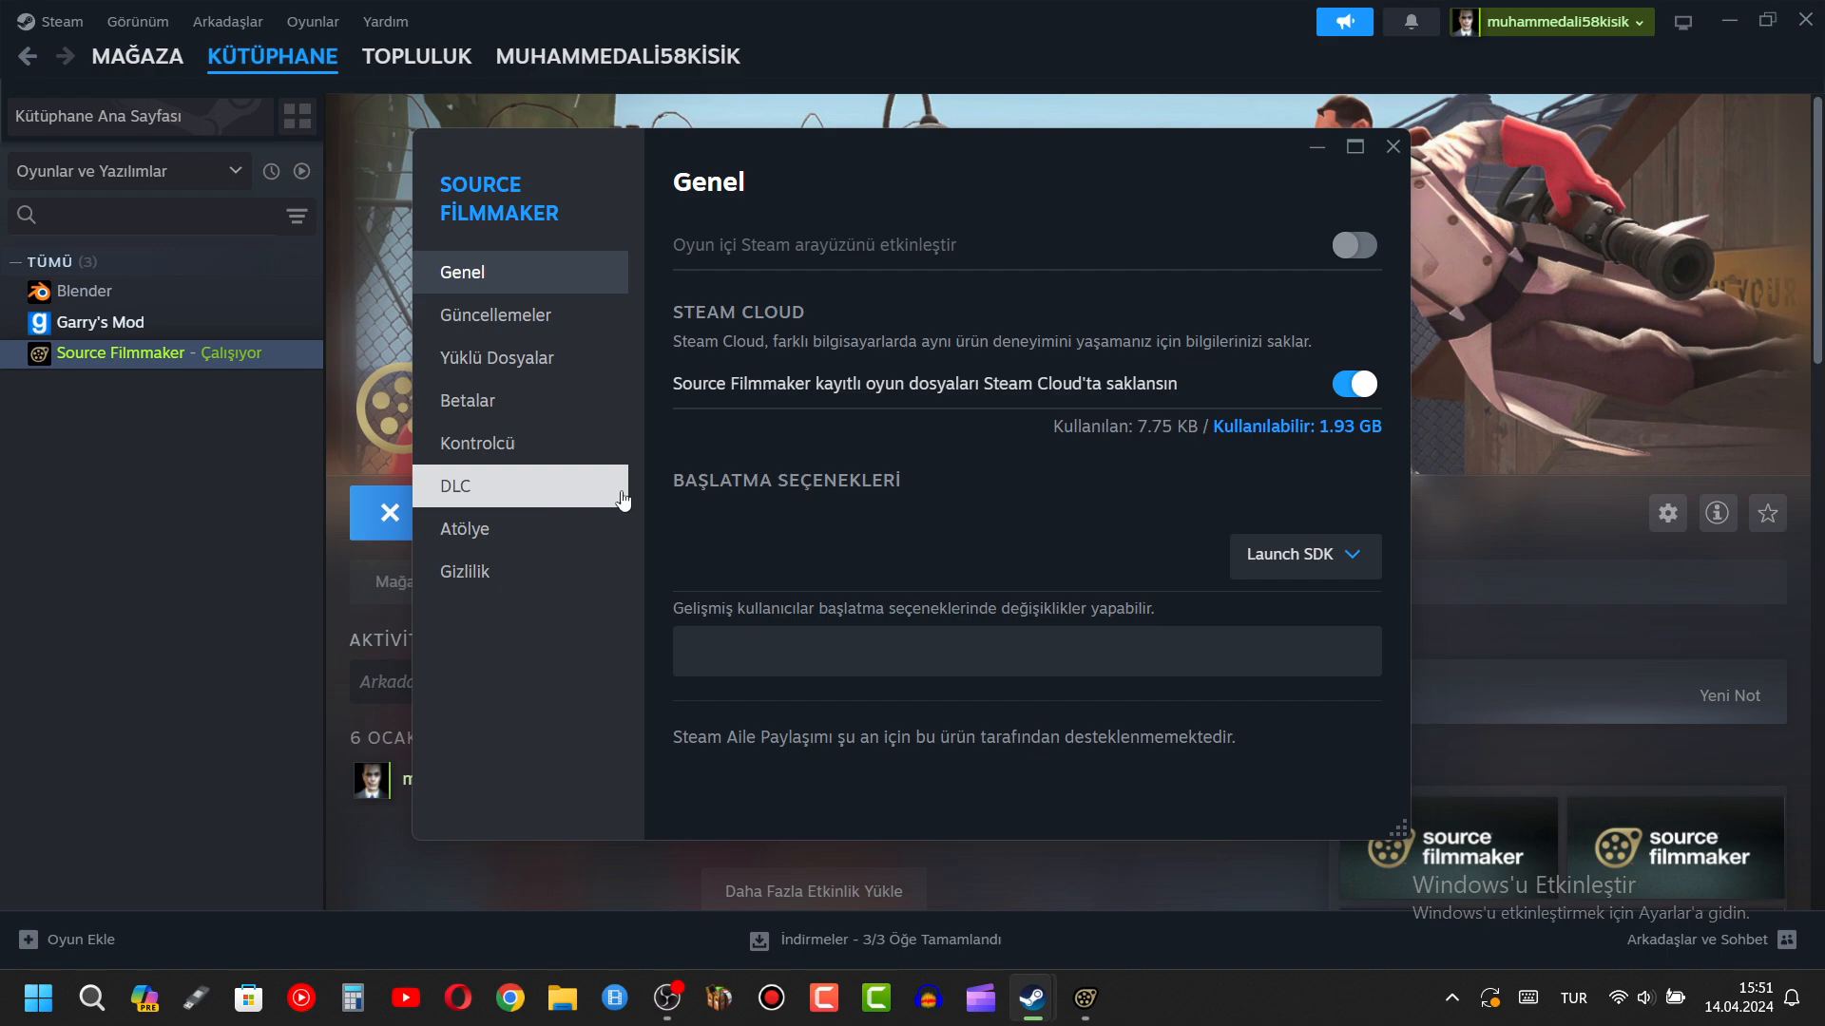
click(623, 501)
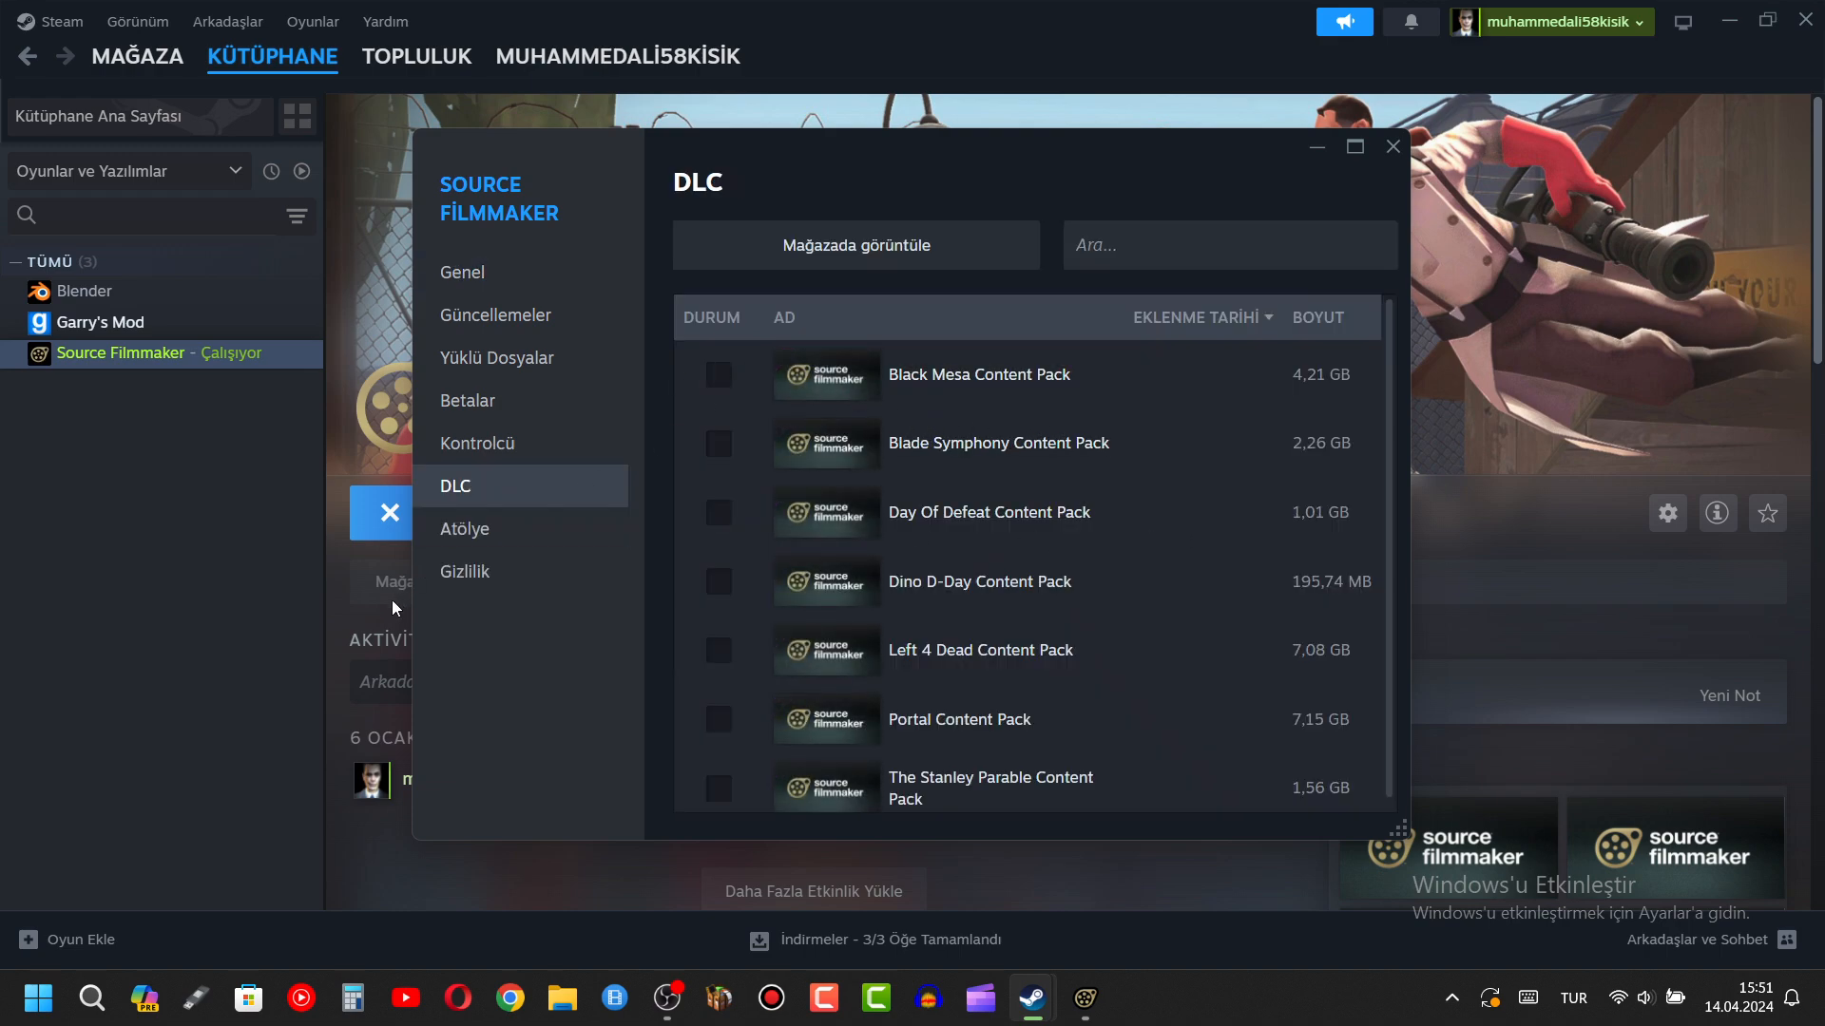
click(1394, 147)
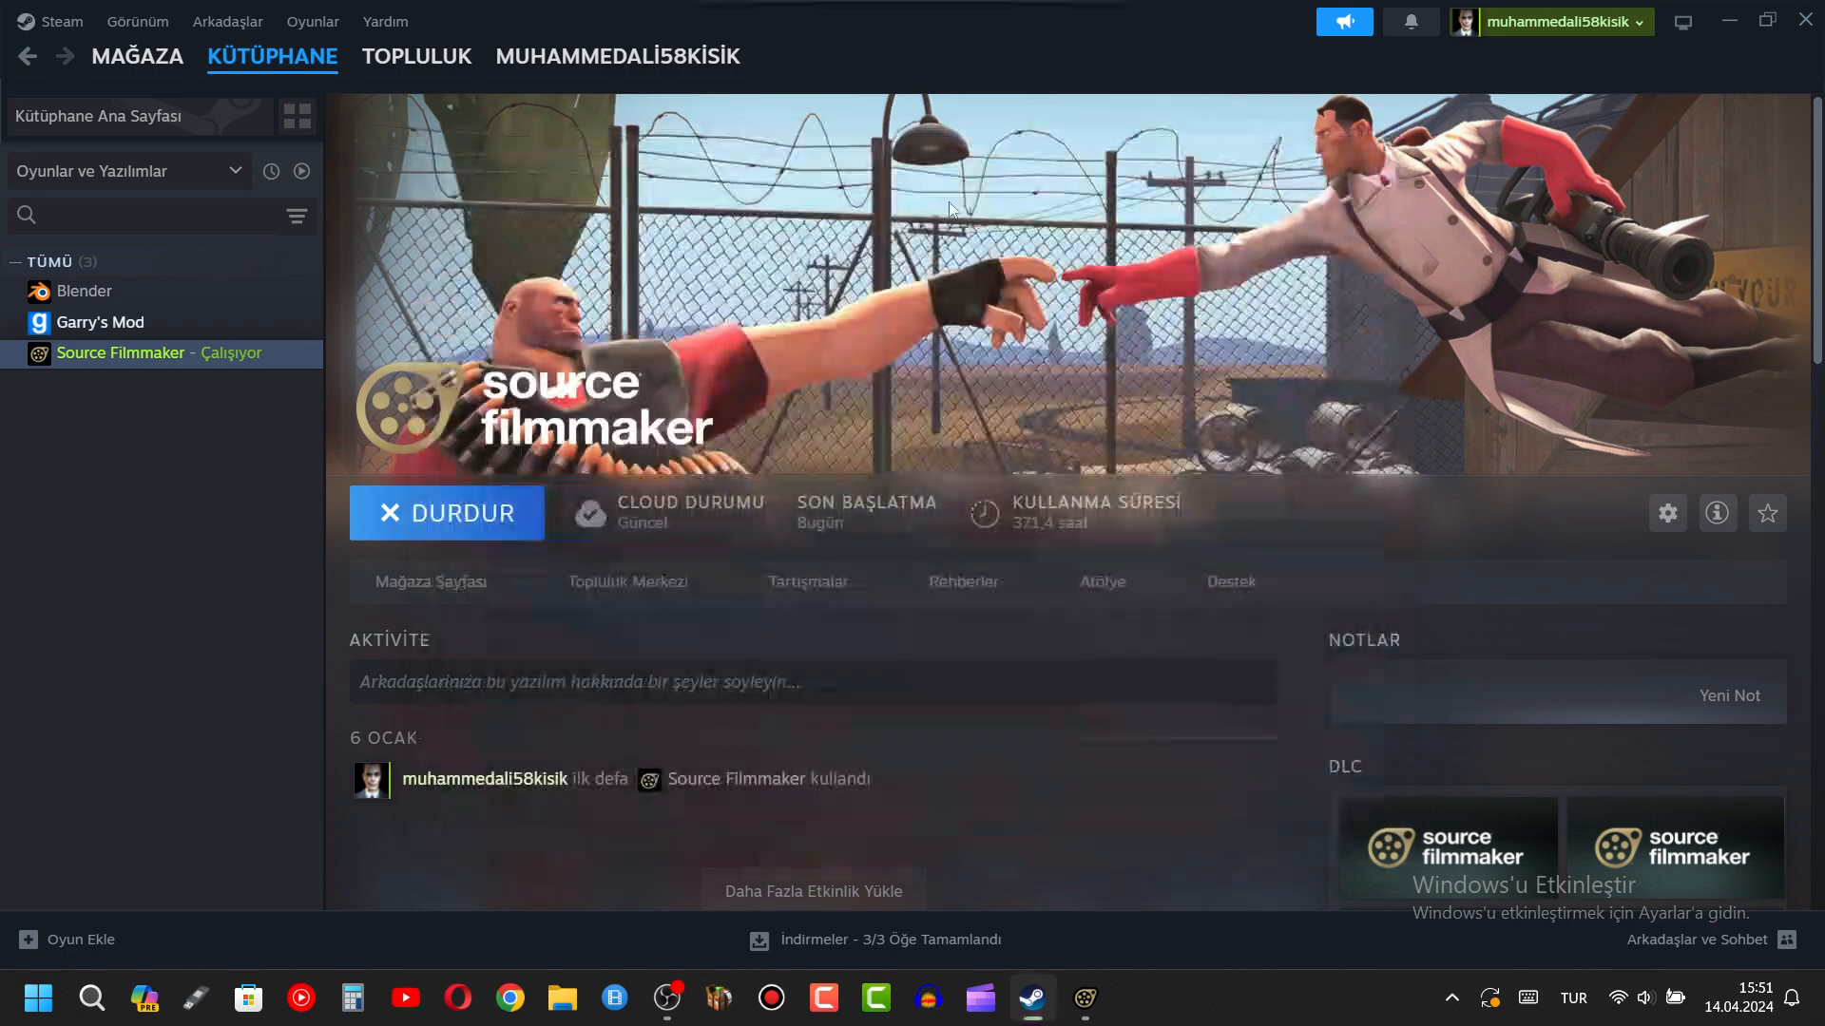
- Reopen Source Filmmaker's properties and try the alternative launch options, finishing on Launch SDK
right_click(258, 356)
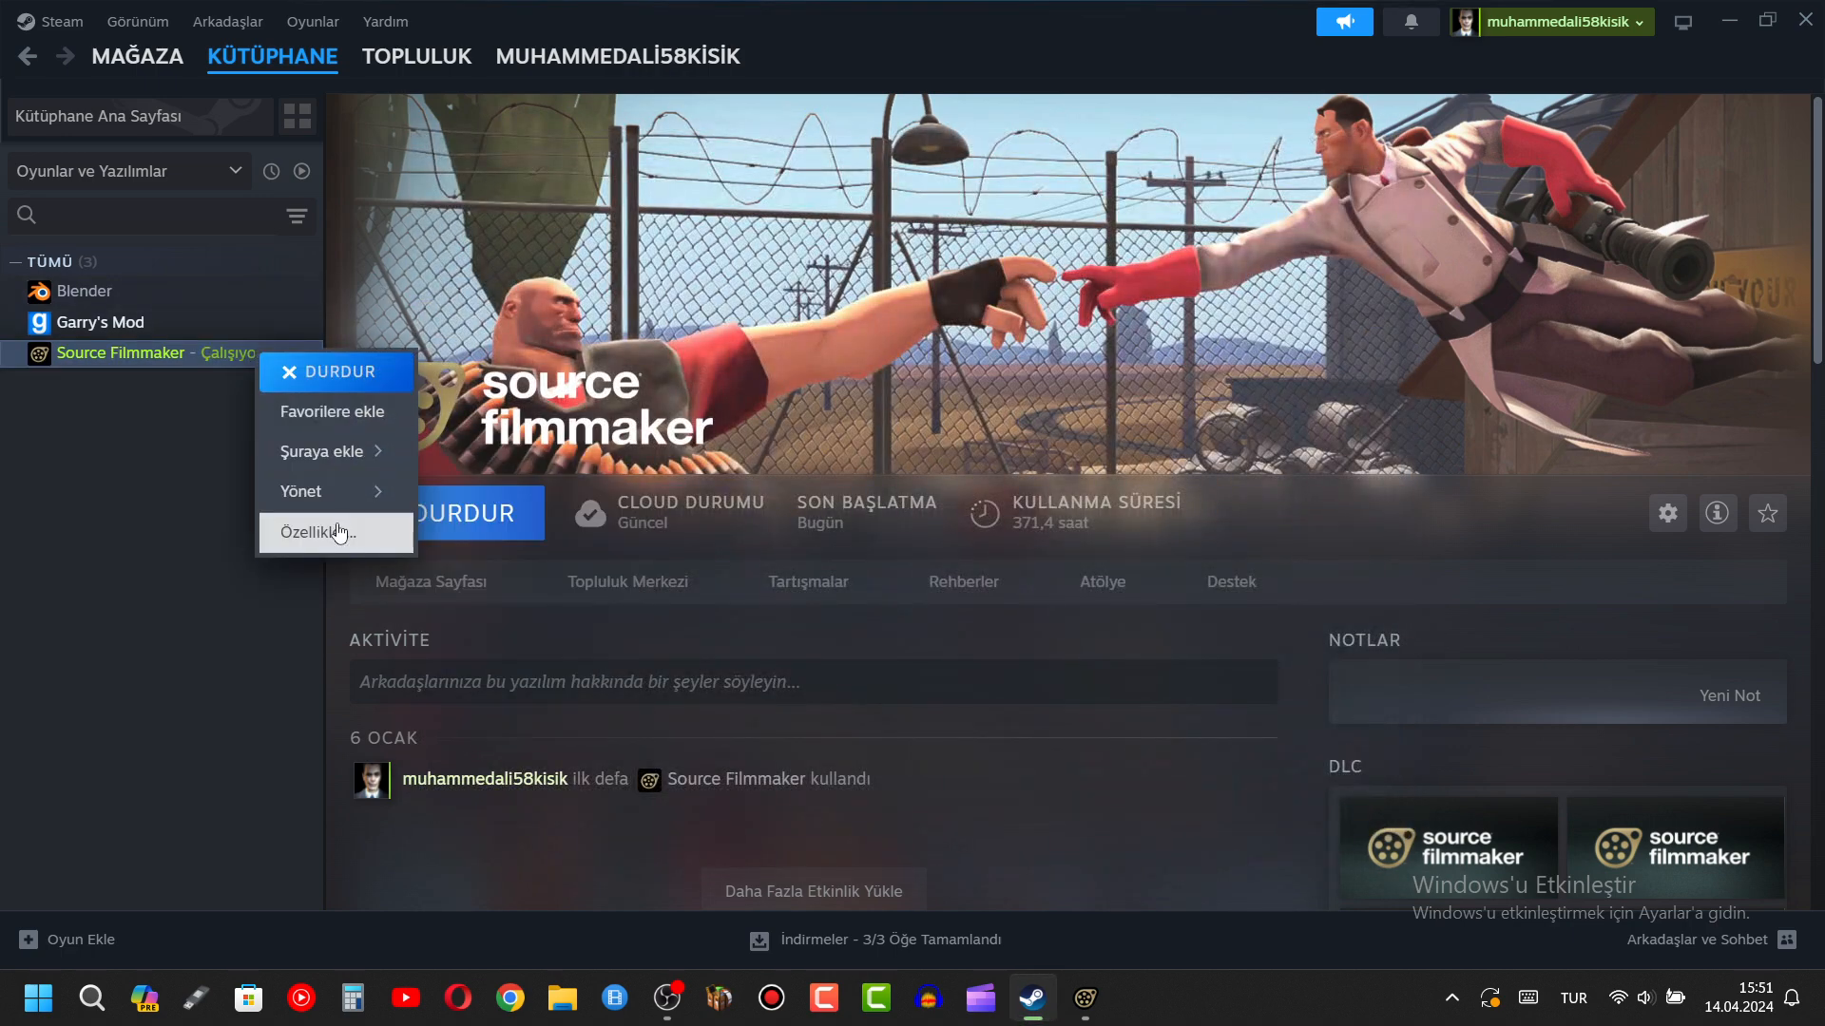
click(338, 532)
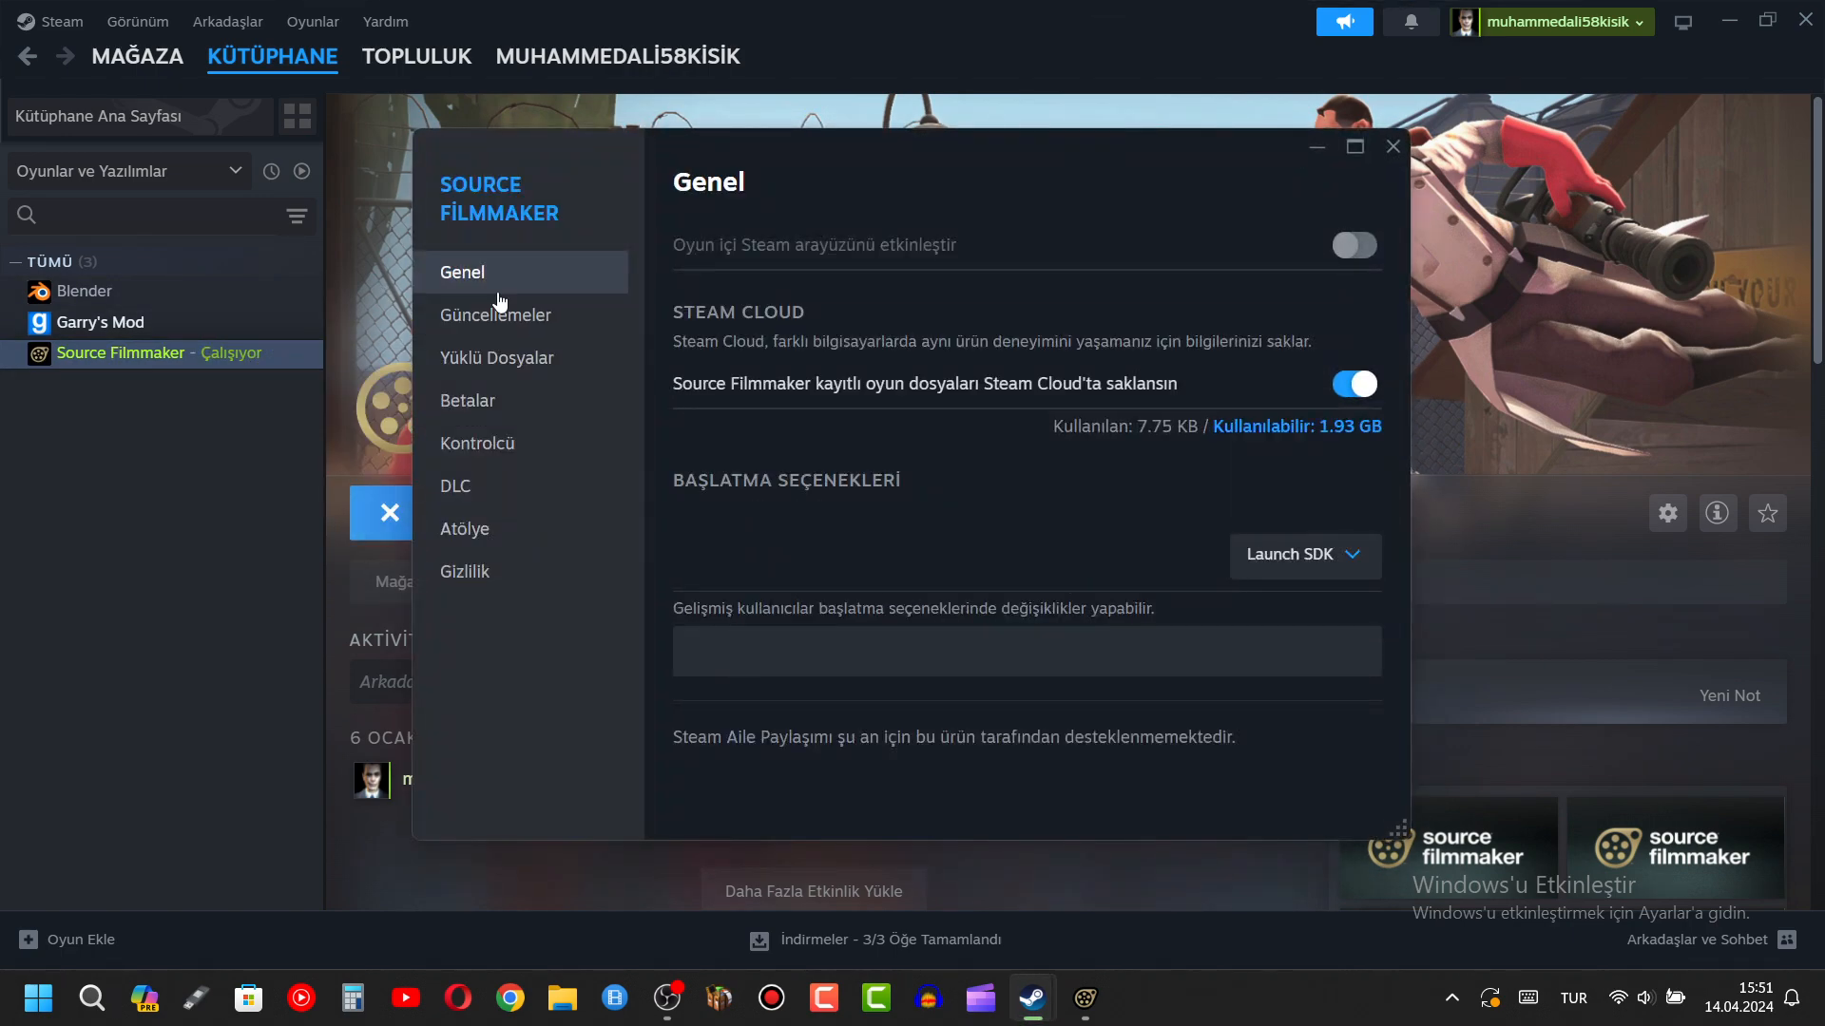
click(1286, 553)
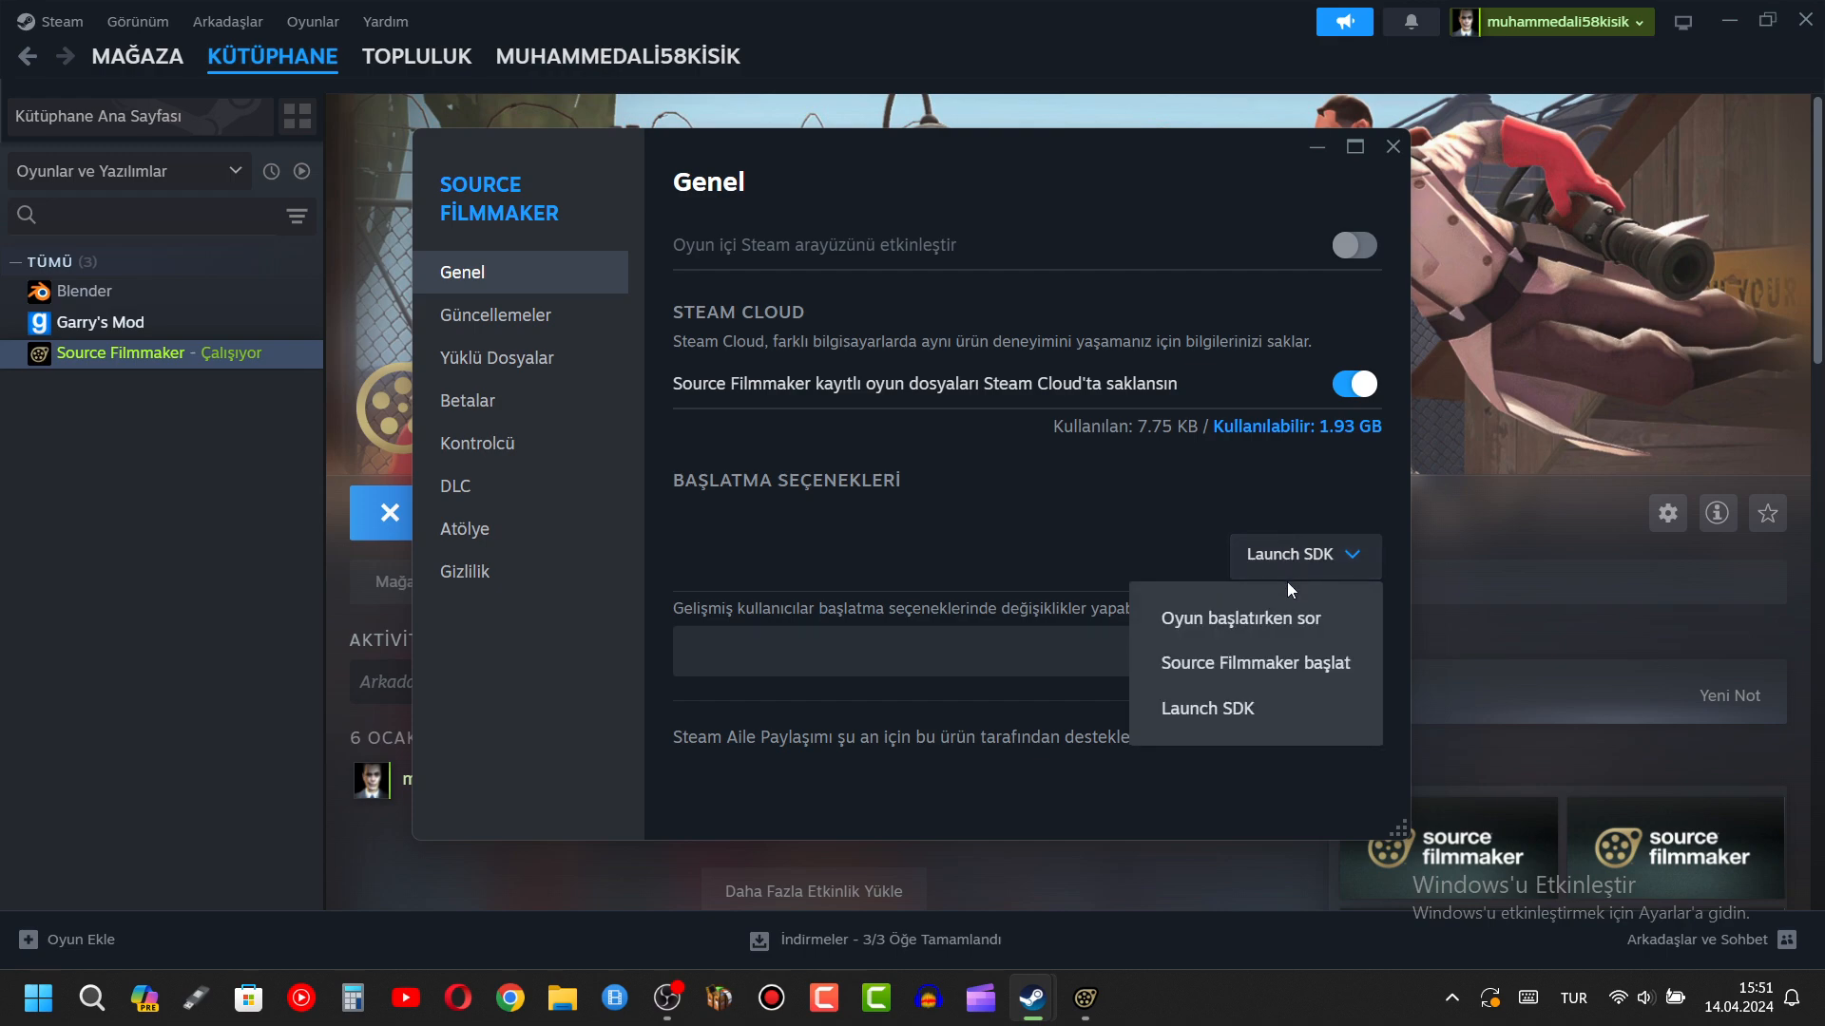
click(1260, 656)
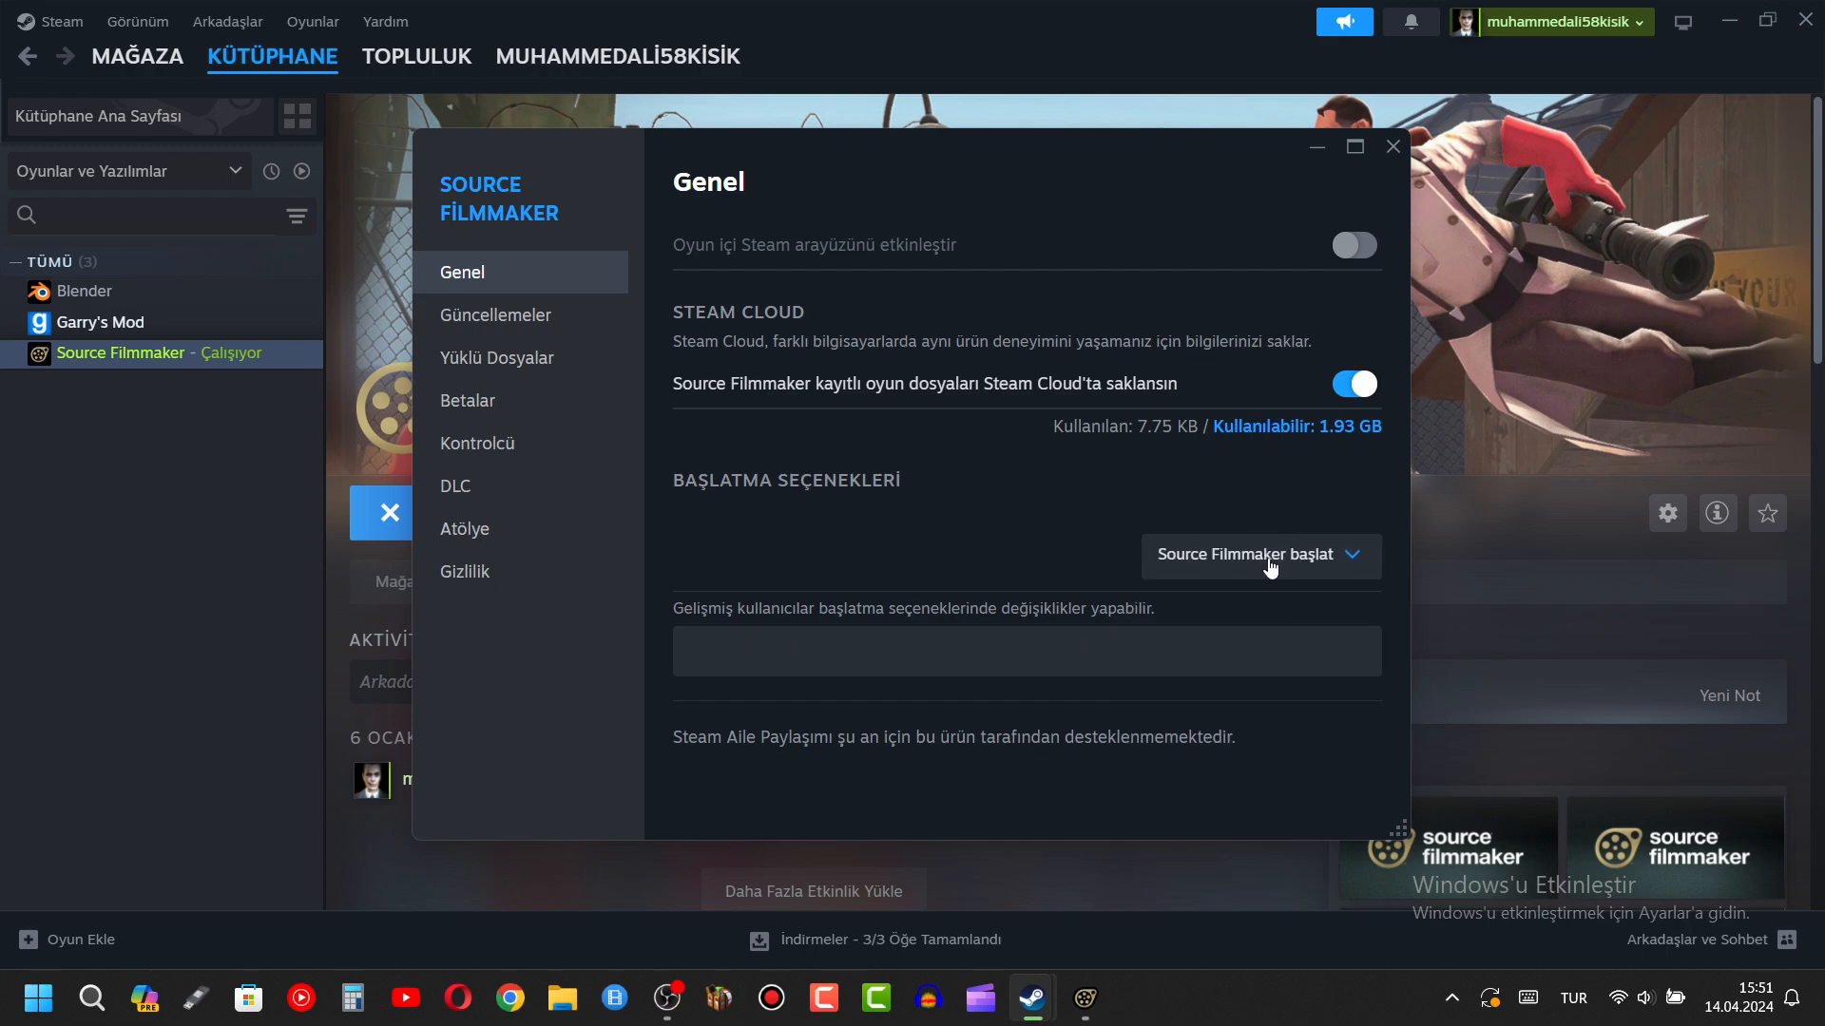
click(1247, 559)
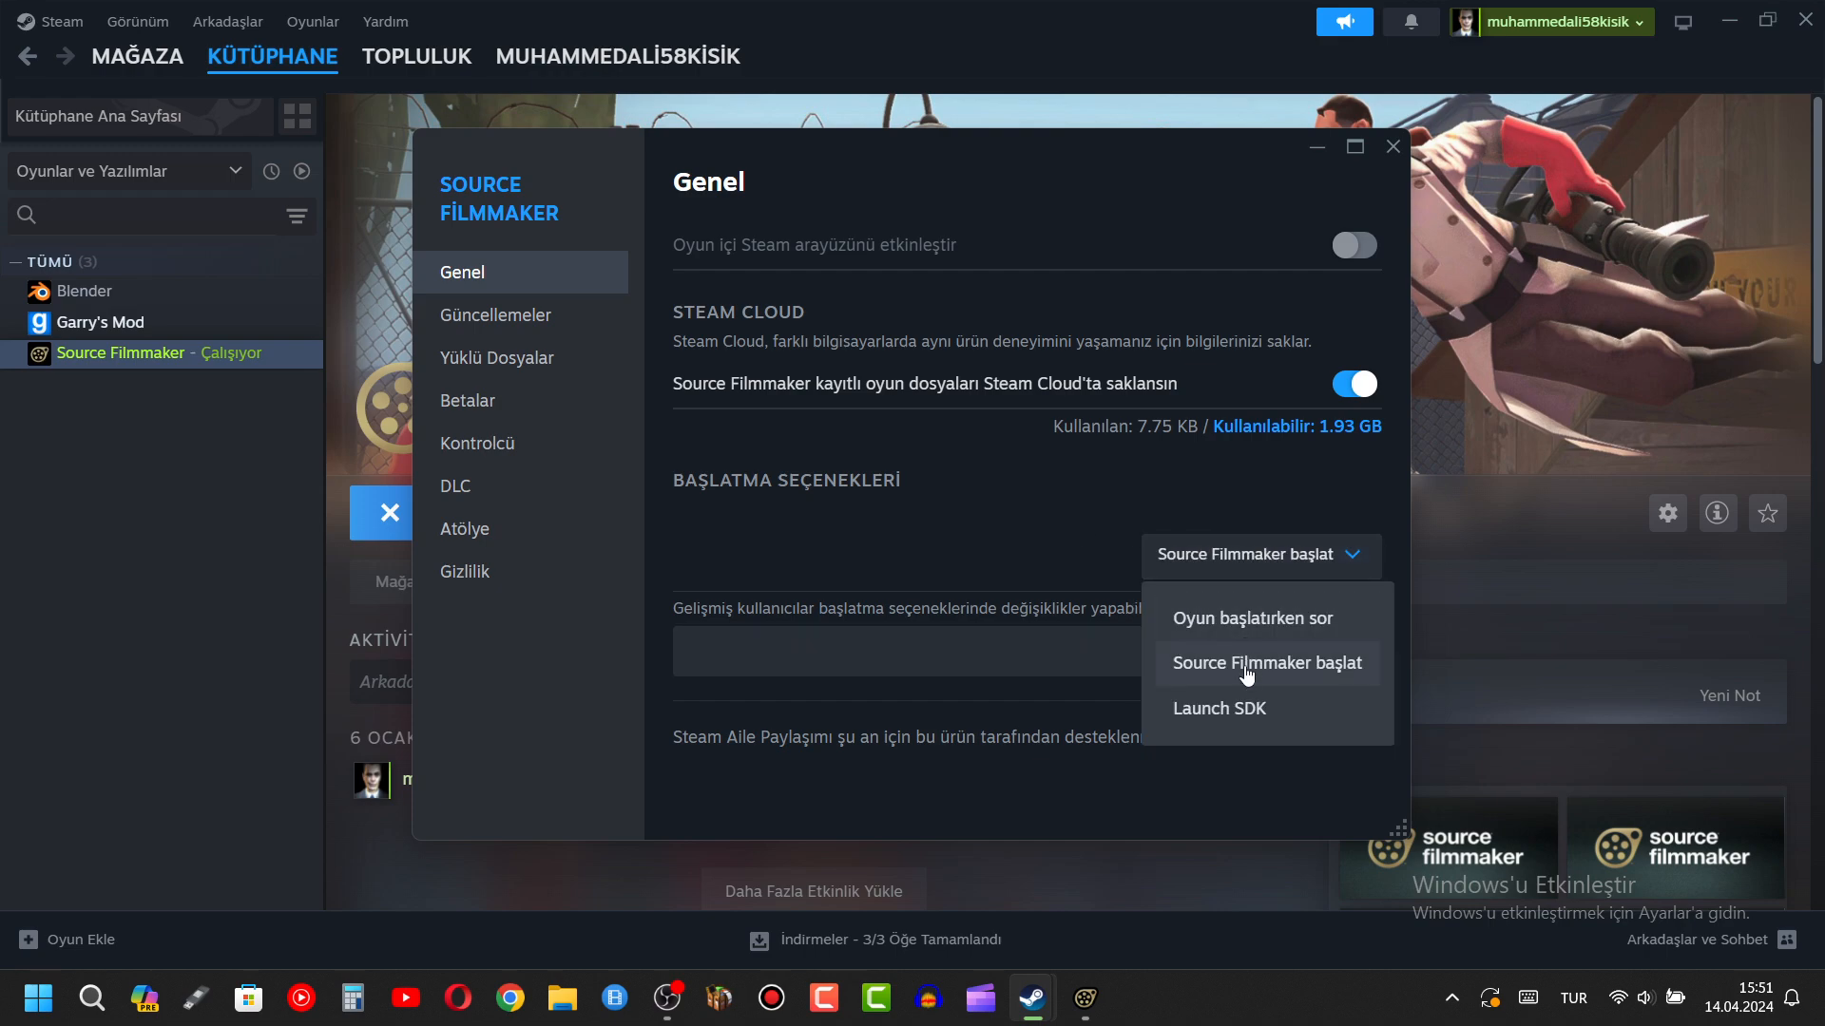
click(1240, 708)
click(1262, 552)
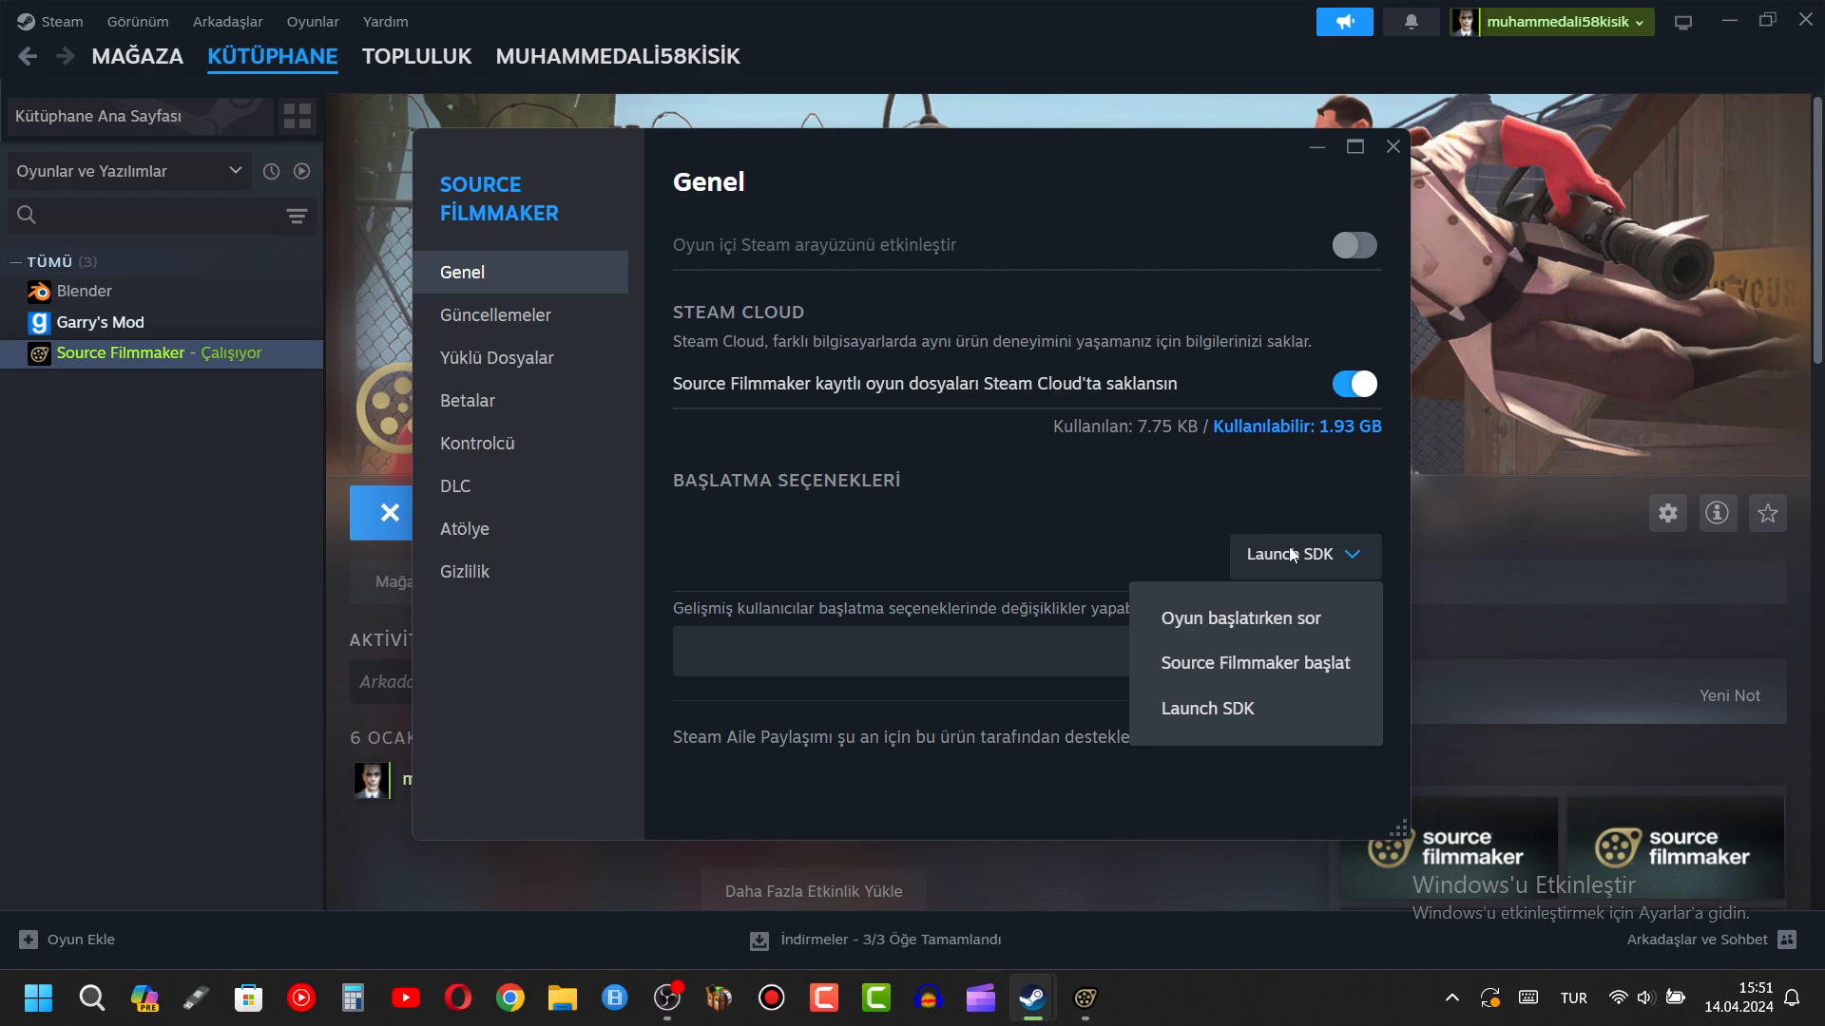
click(1264, 620)
click(1278, 549)
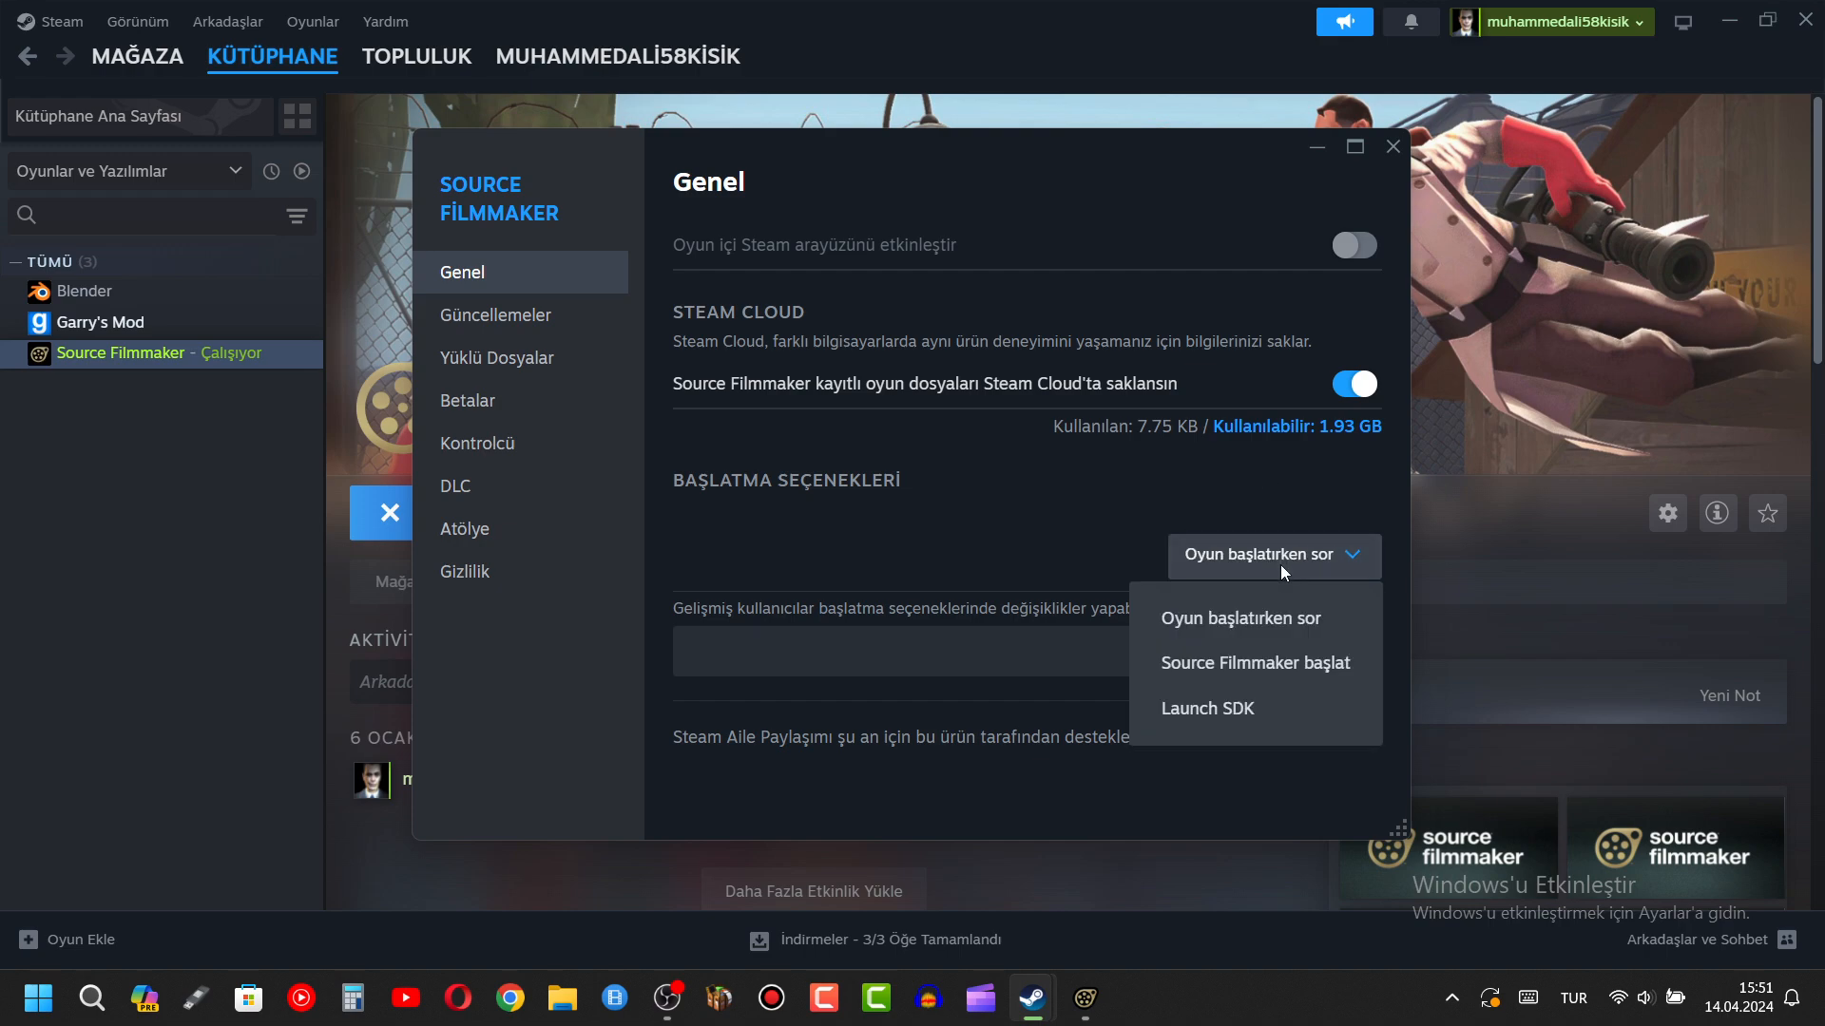
click(1250, 702)
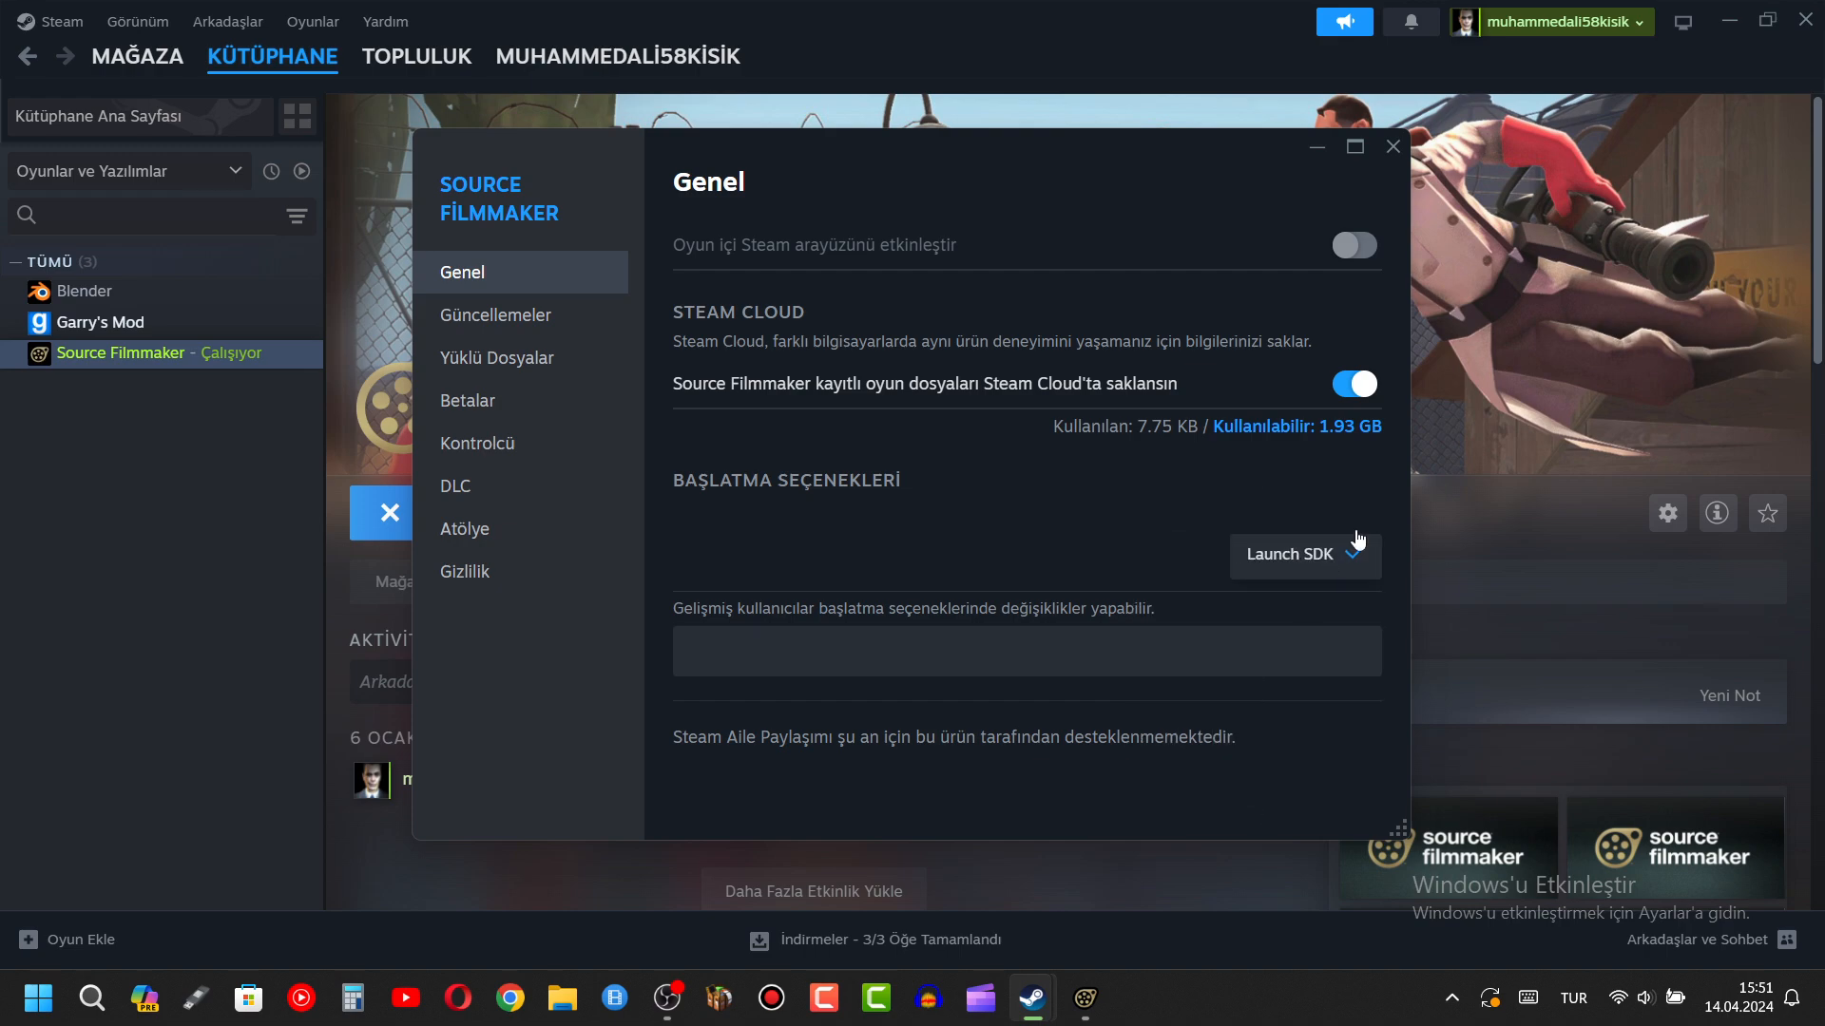
click(1390, 145)
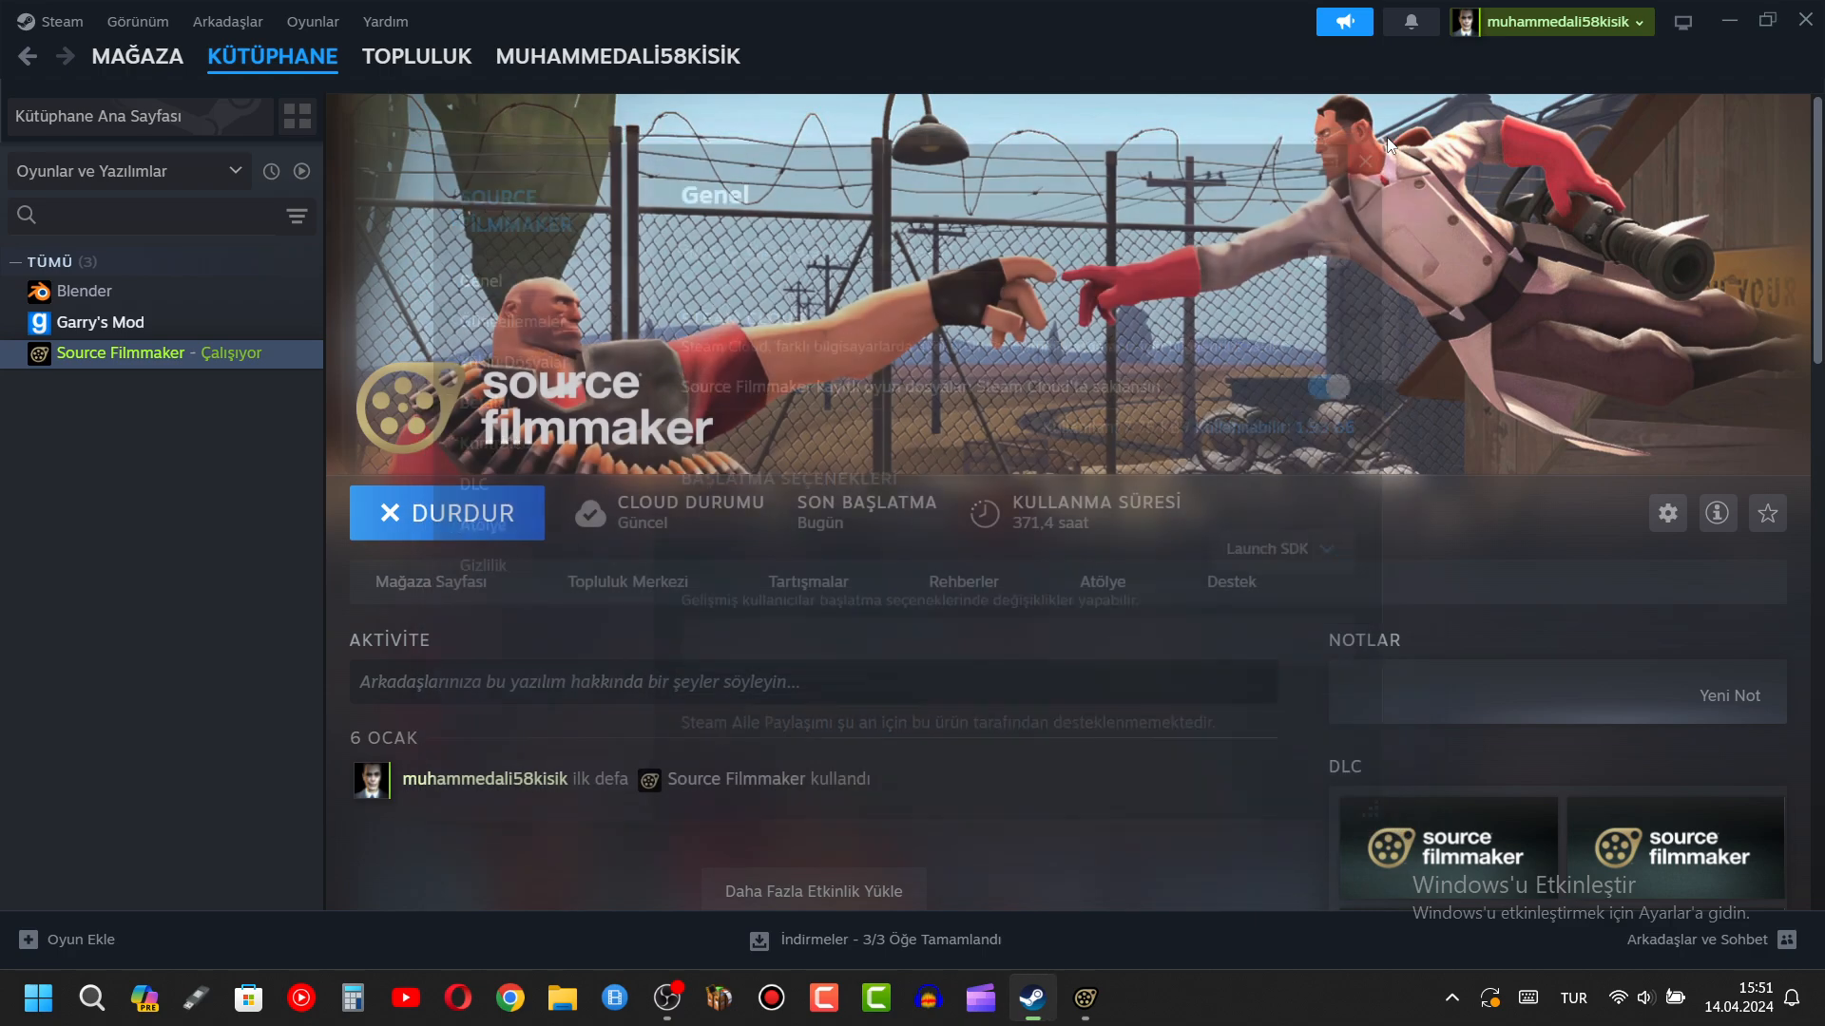
- Return to Source Filmmaker and lock the transform of lc_beam1 to the ValveBiped.Bip01_Head1 bone of gman_defuq1
click(1084, 1003)
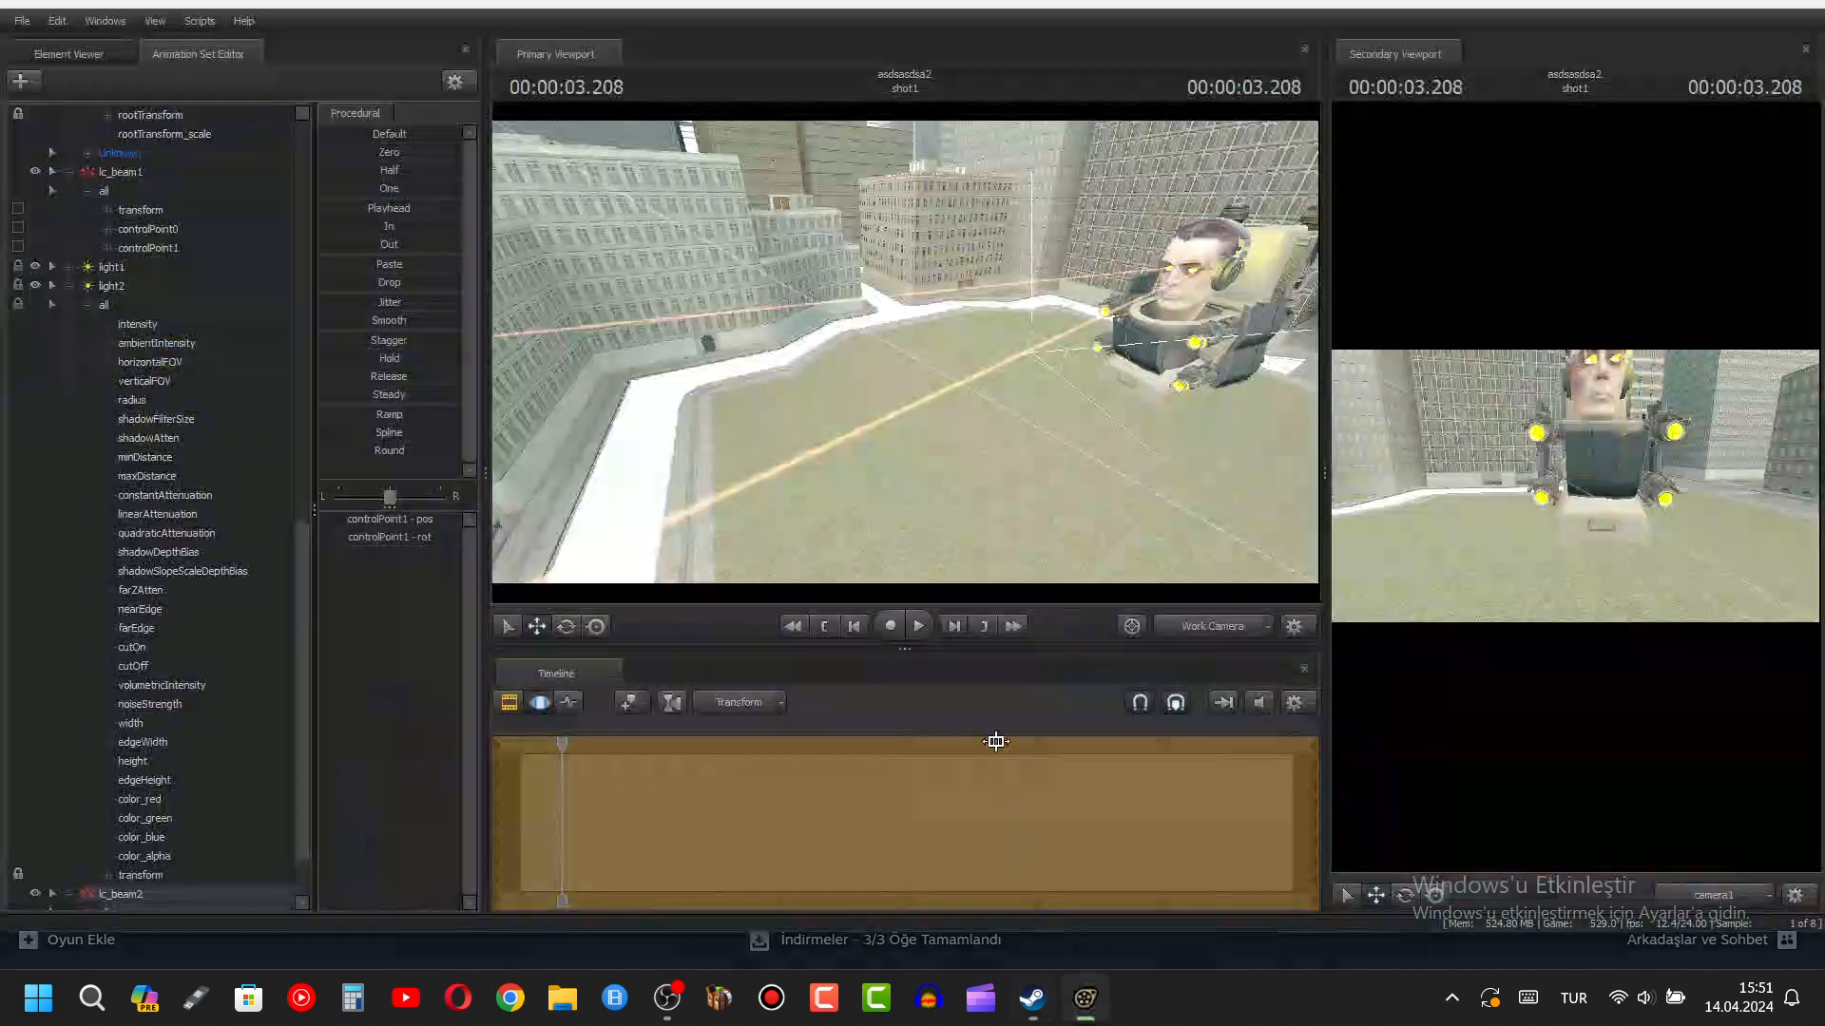
drag(905, 352, 836, 399)
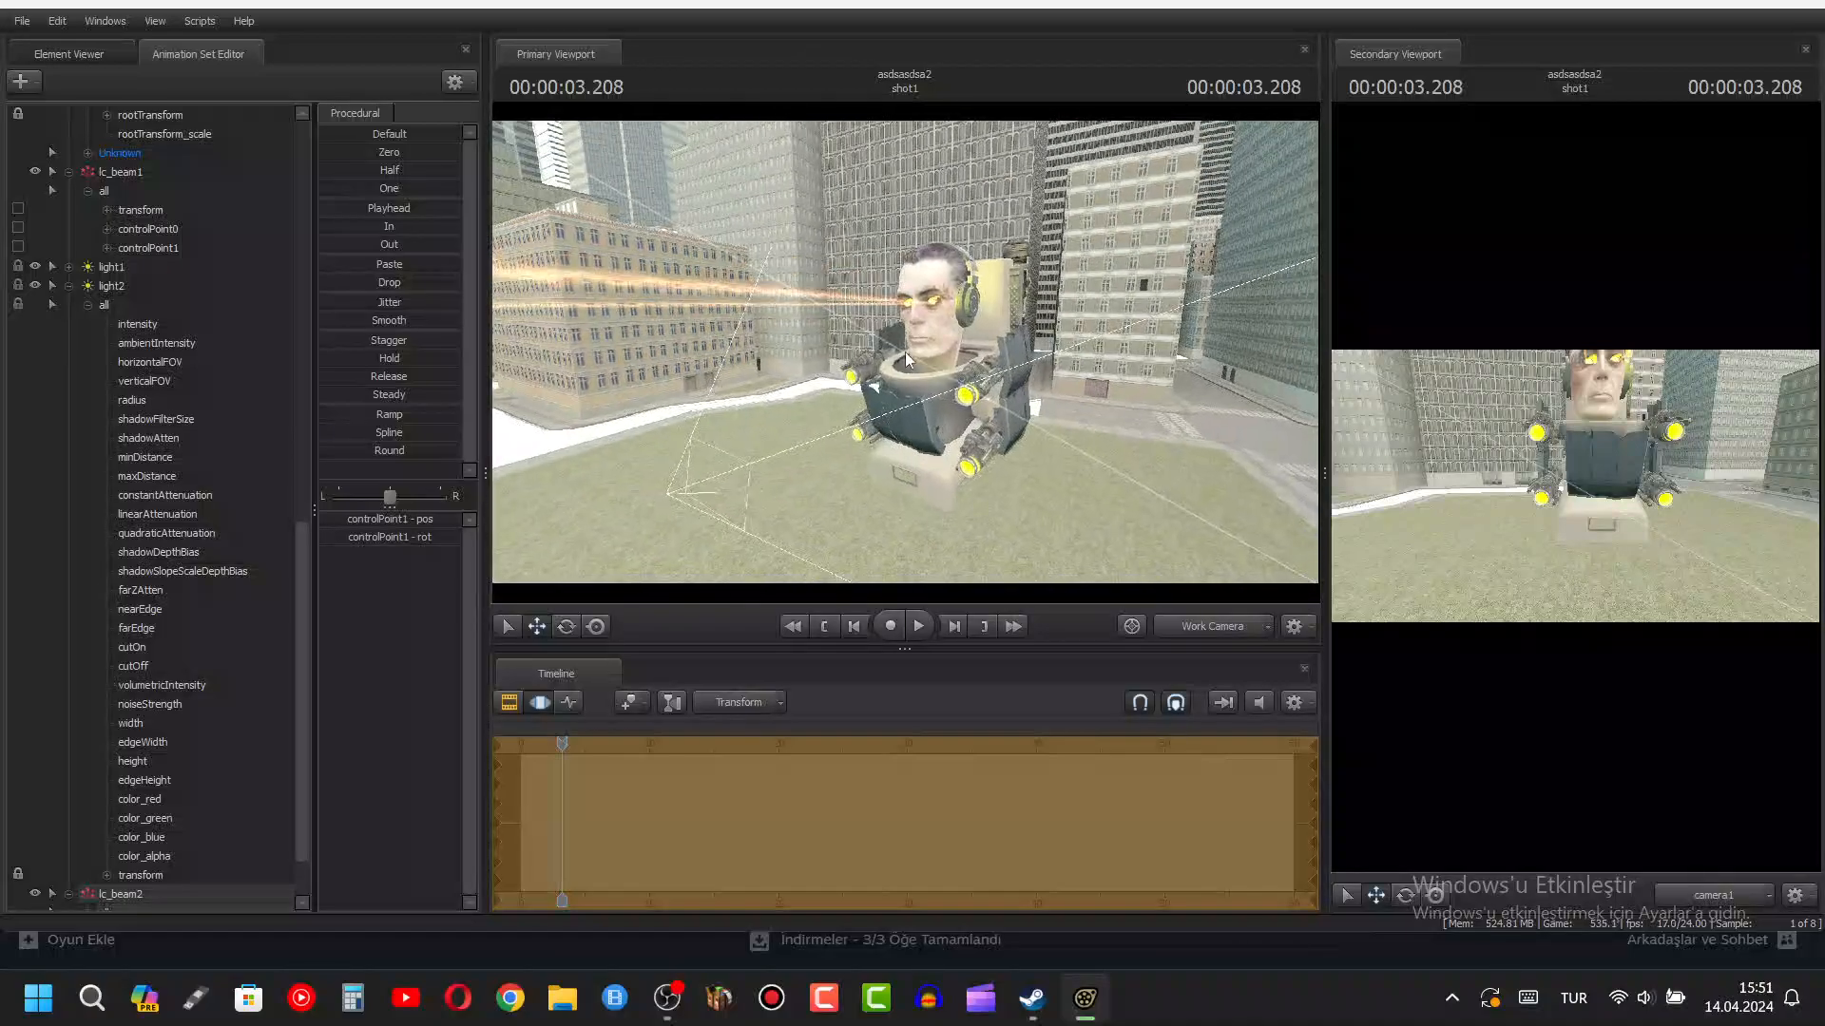
key(ctrl)
ctrl+click(944, 339)
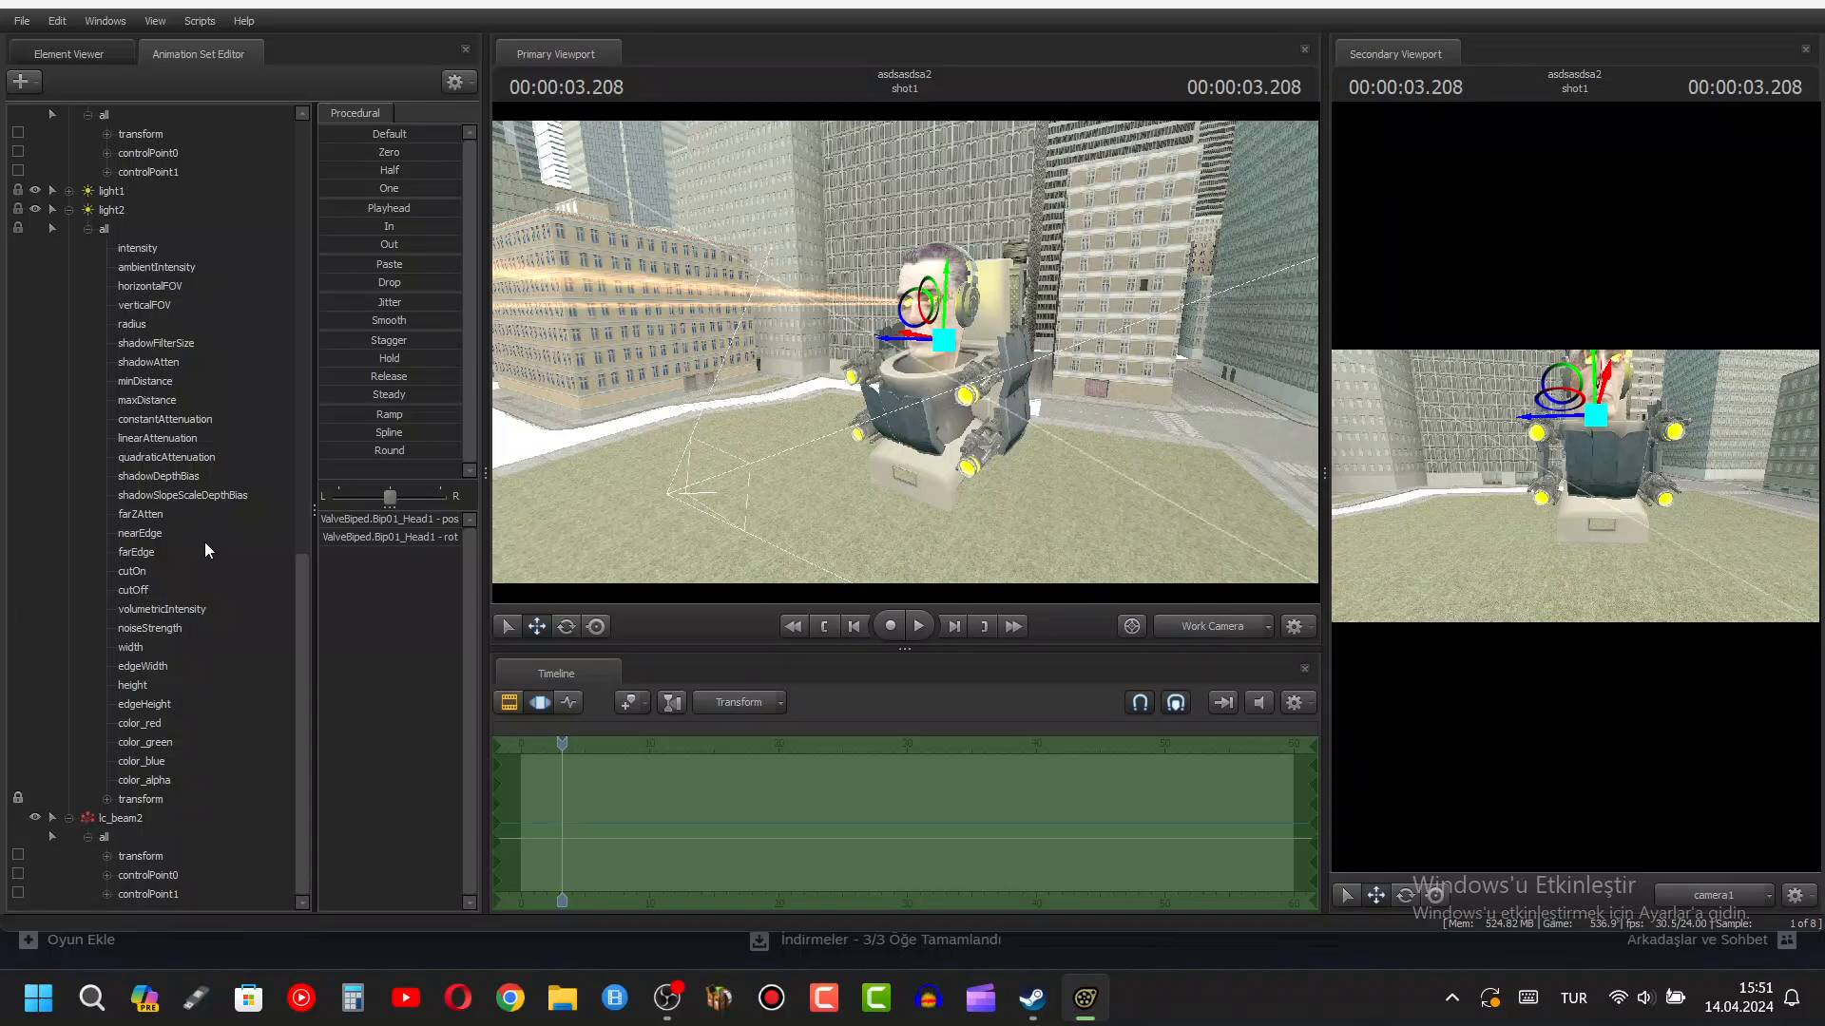
scroll(205, 556, up, 4)
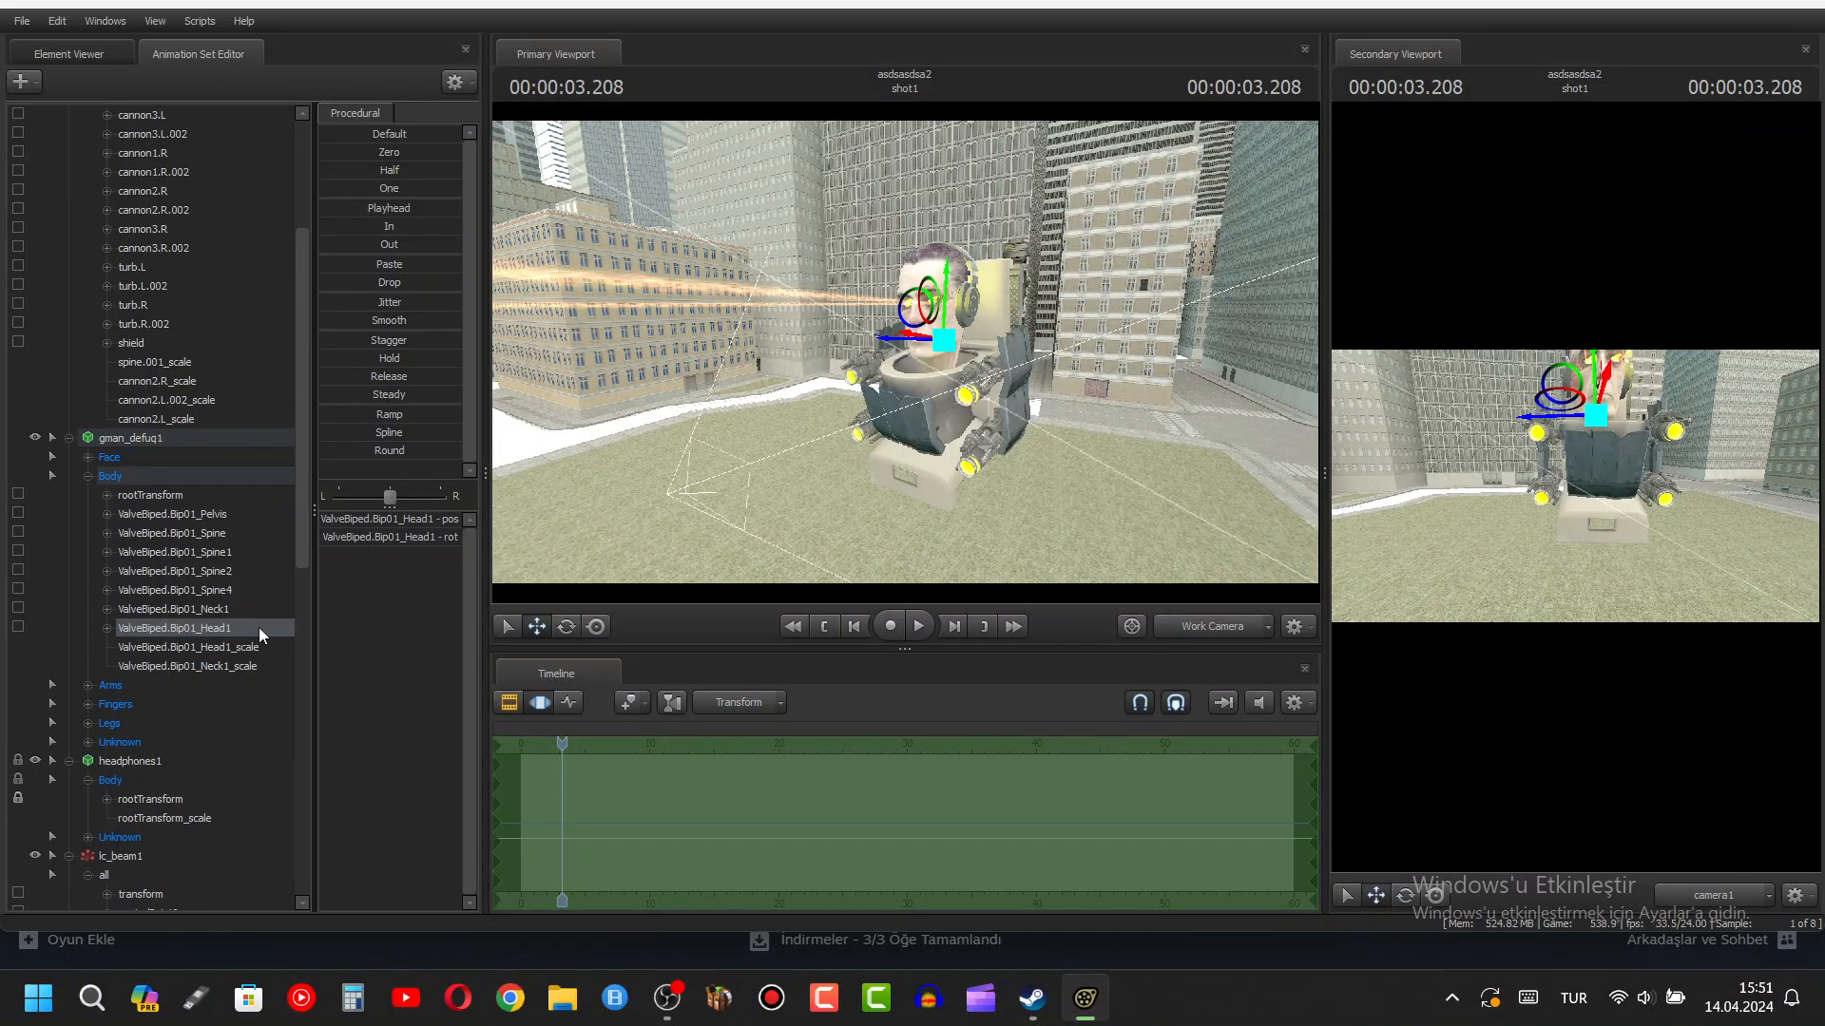
right_click(259, 627)
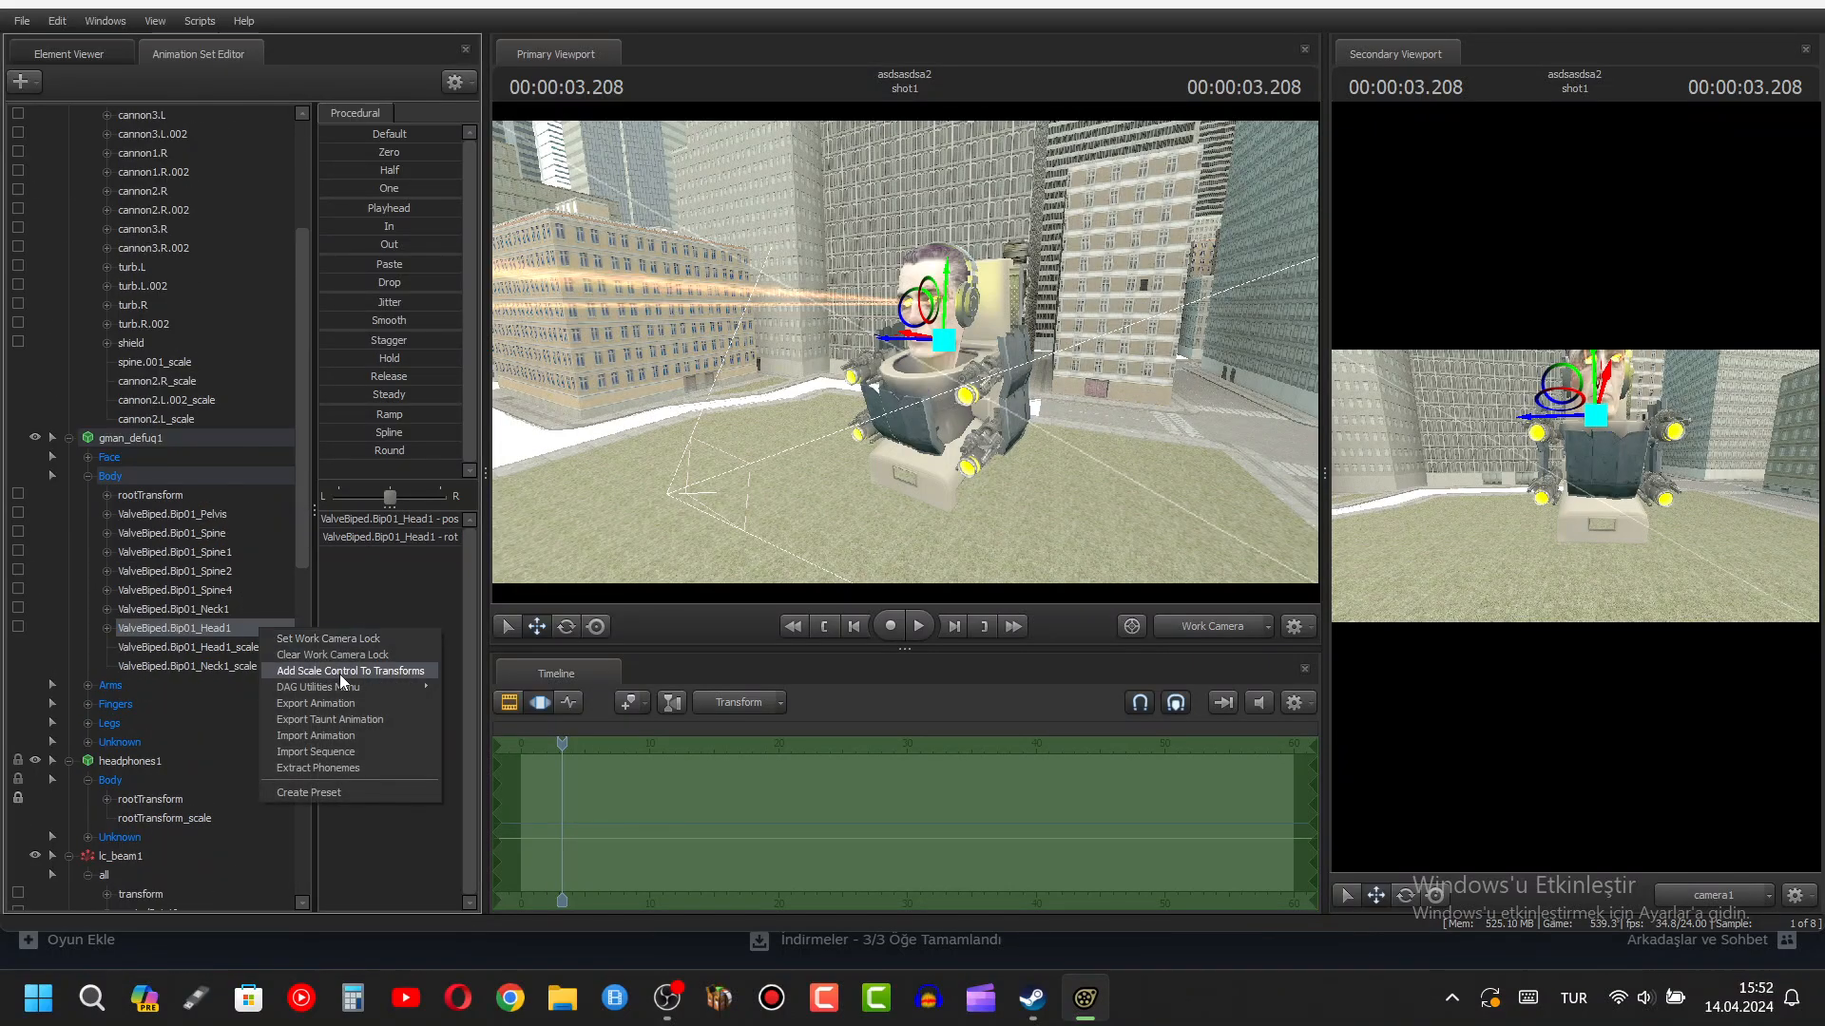
scroll(143, 794, down, 1)
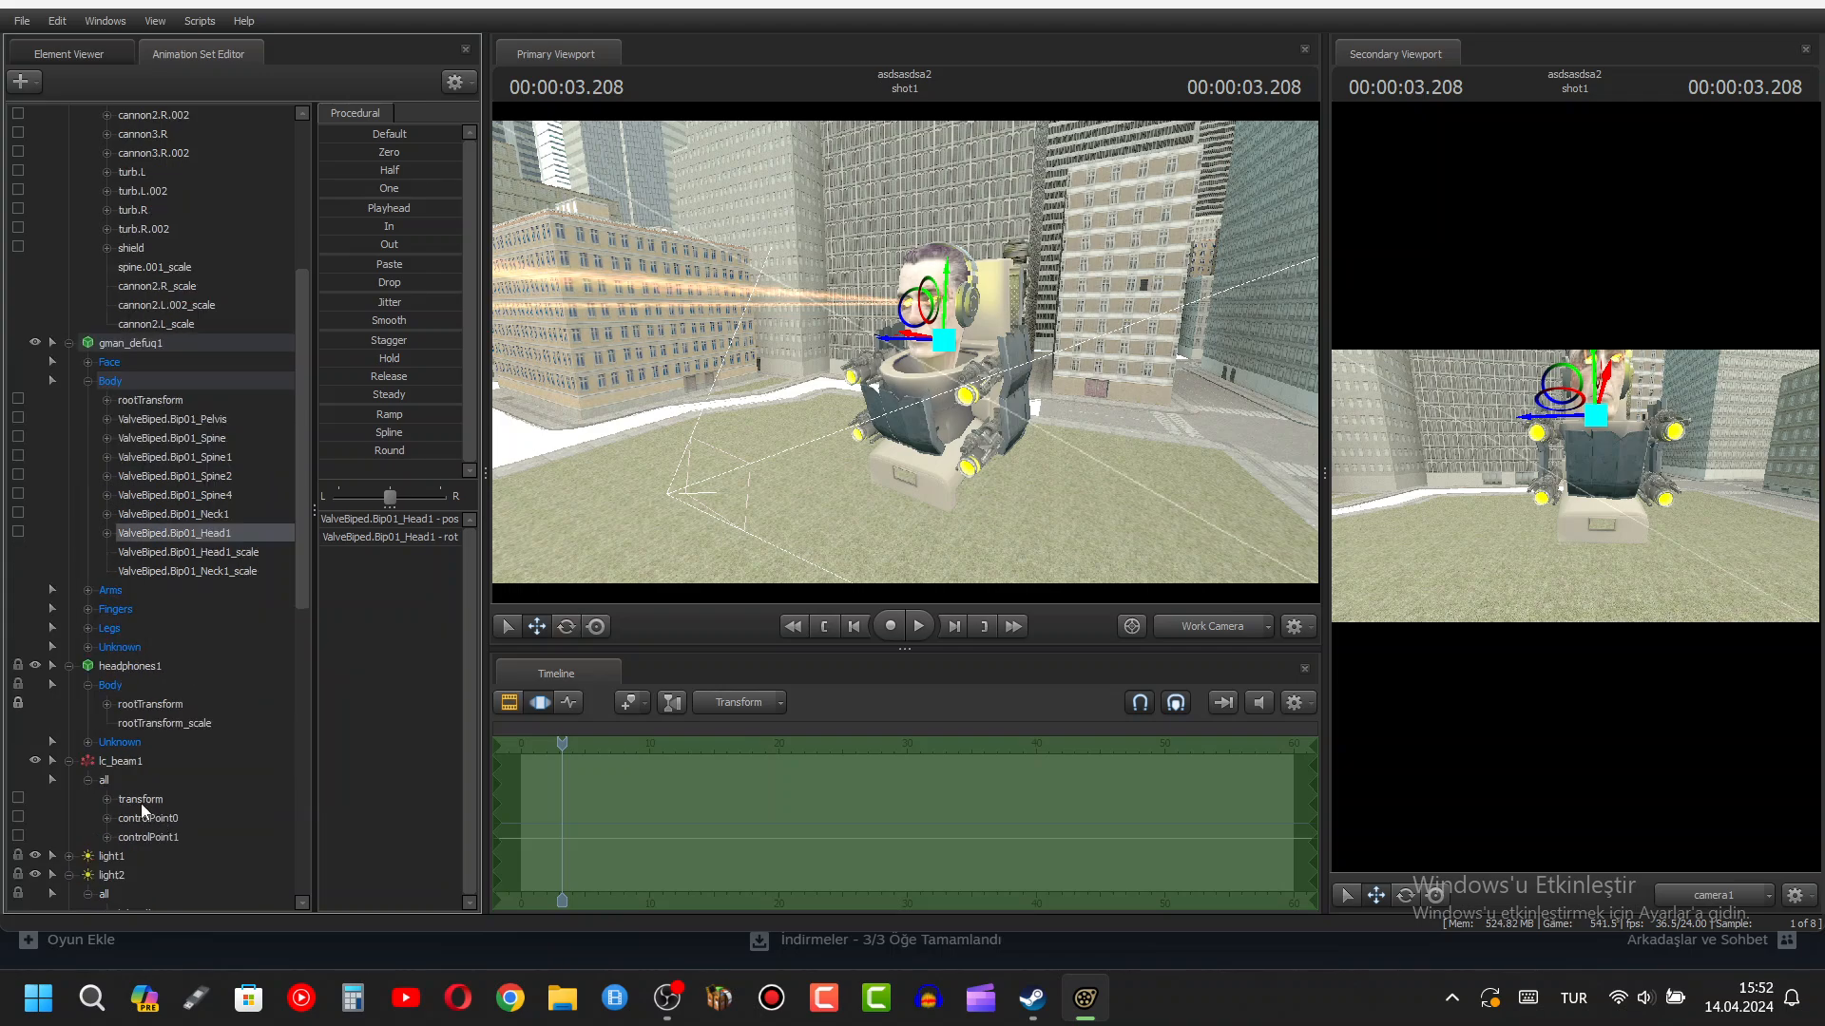
drag(191, 558, 170, 799)
- Collapse light2 in the animation set list and lock the transform of lc_beam2 to ValveBiped.Bip01_Head1
scroll(202, 688, down, 3)
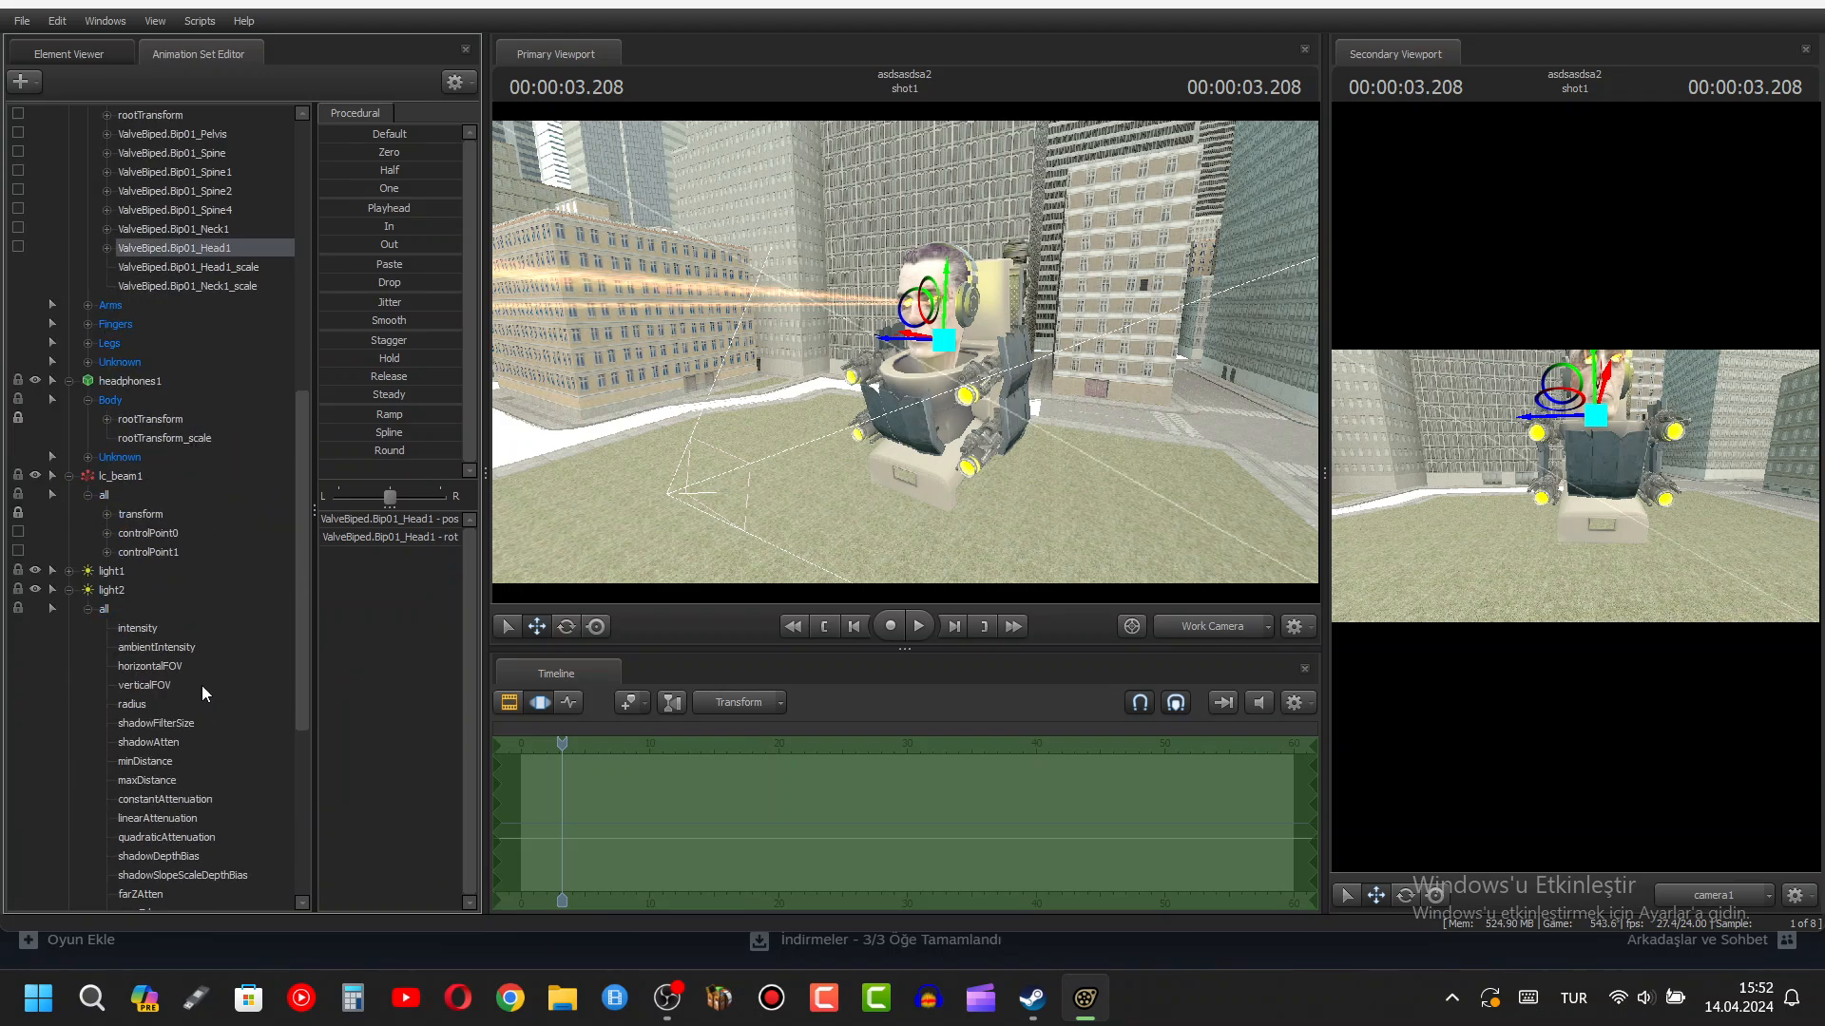
scroll(127, 411, down, 2)
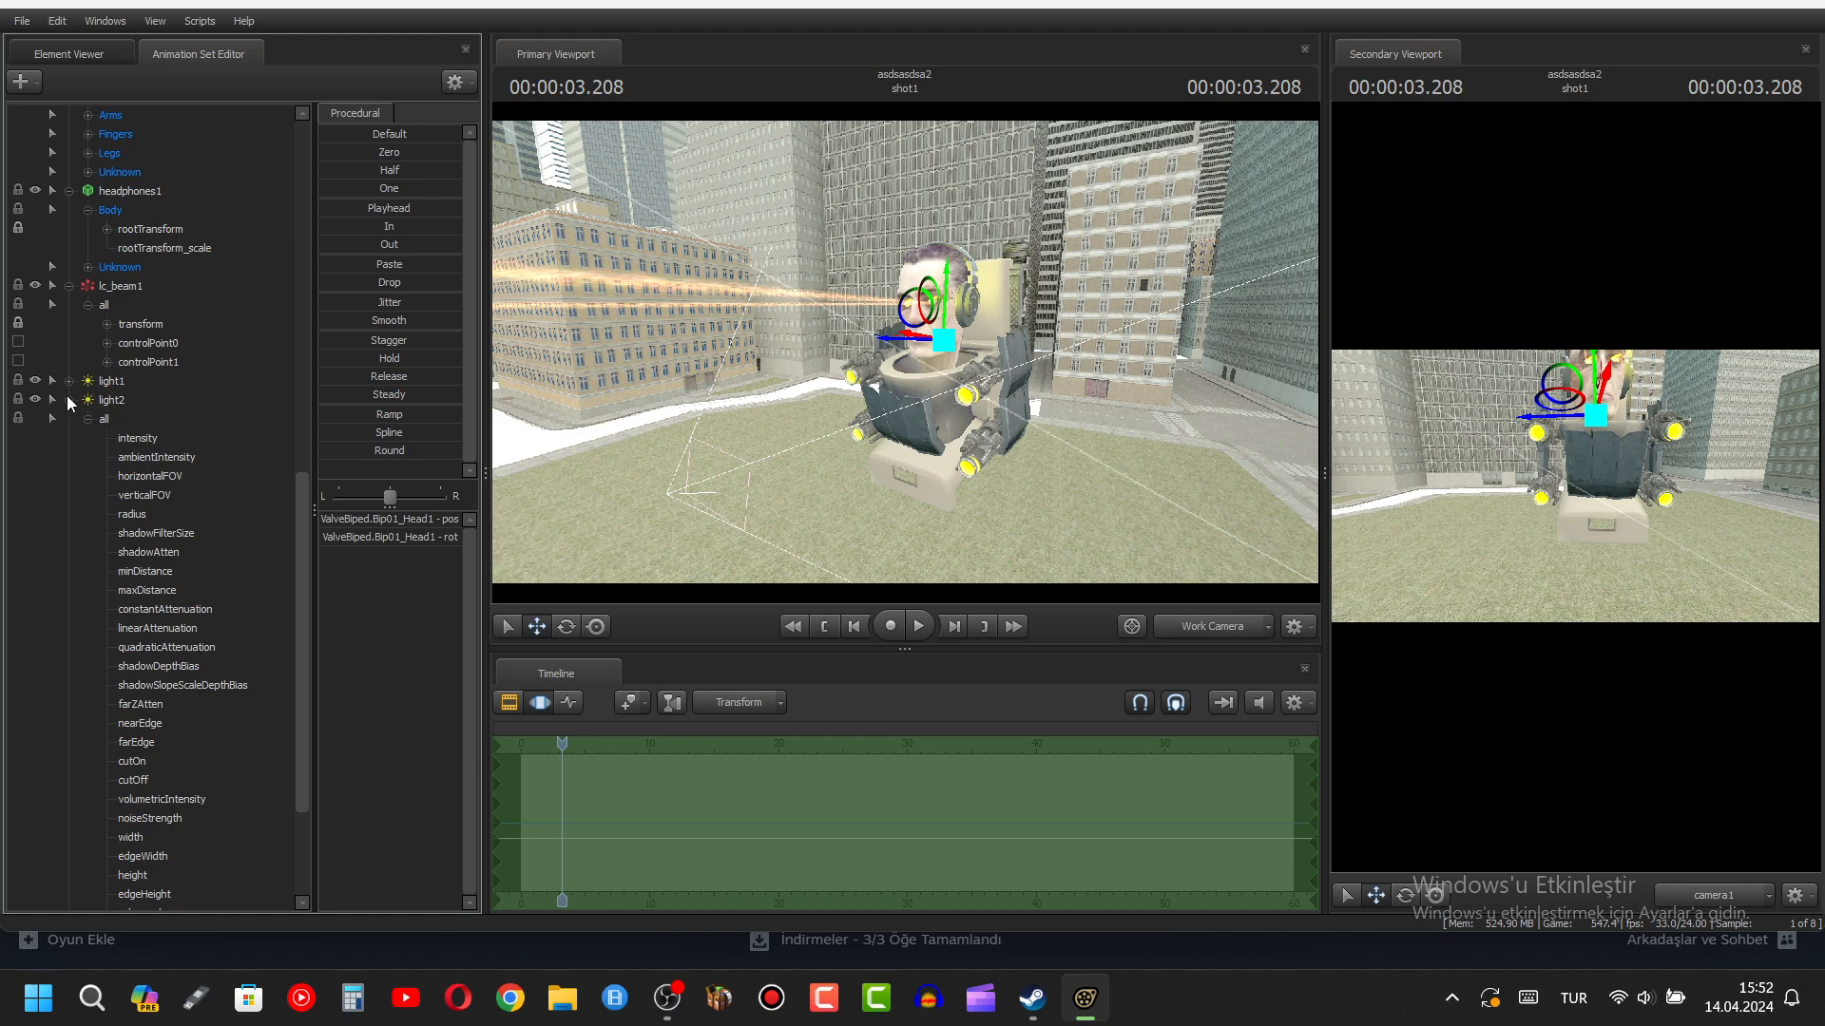
scroll(141, 346, up, 4)
drag(201, 458, 150, 858)
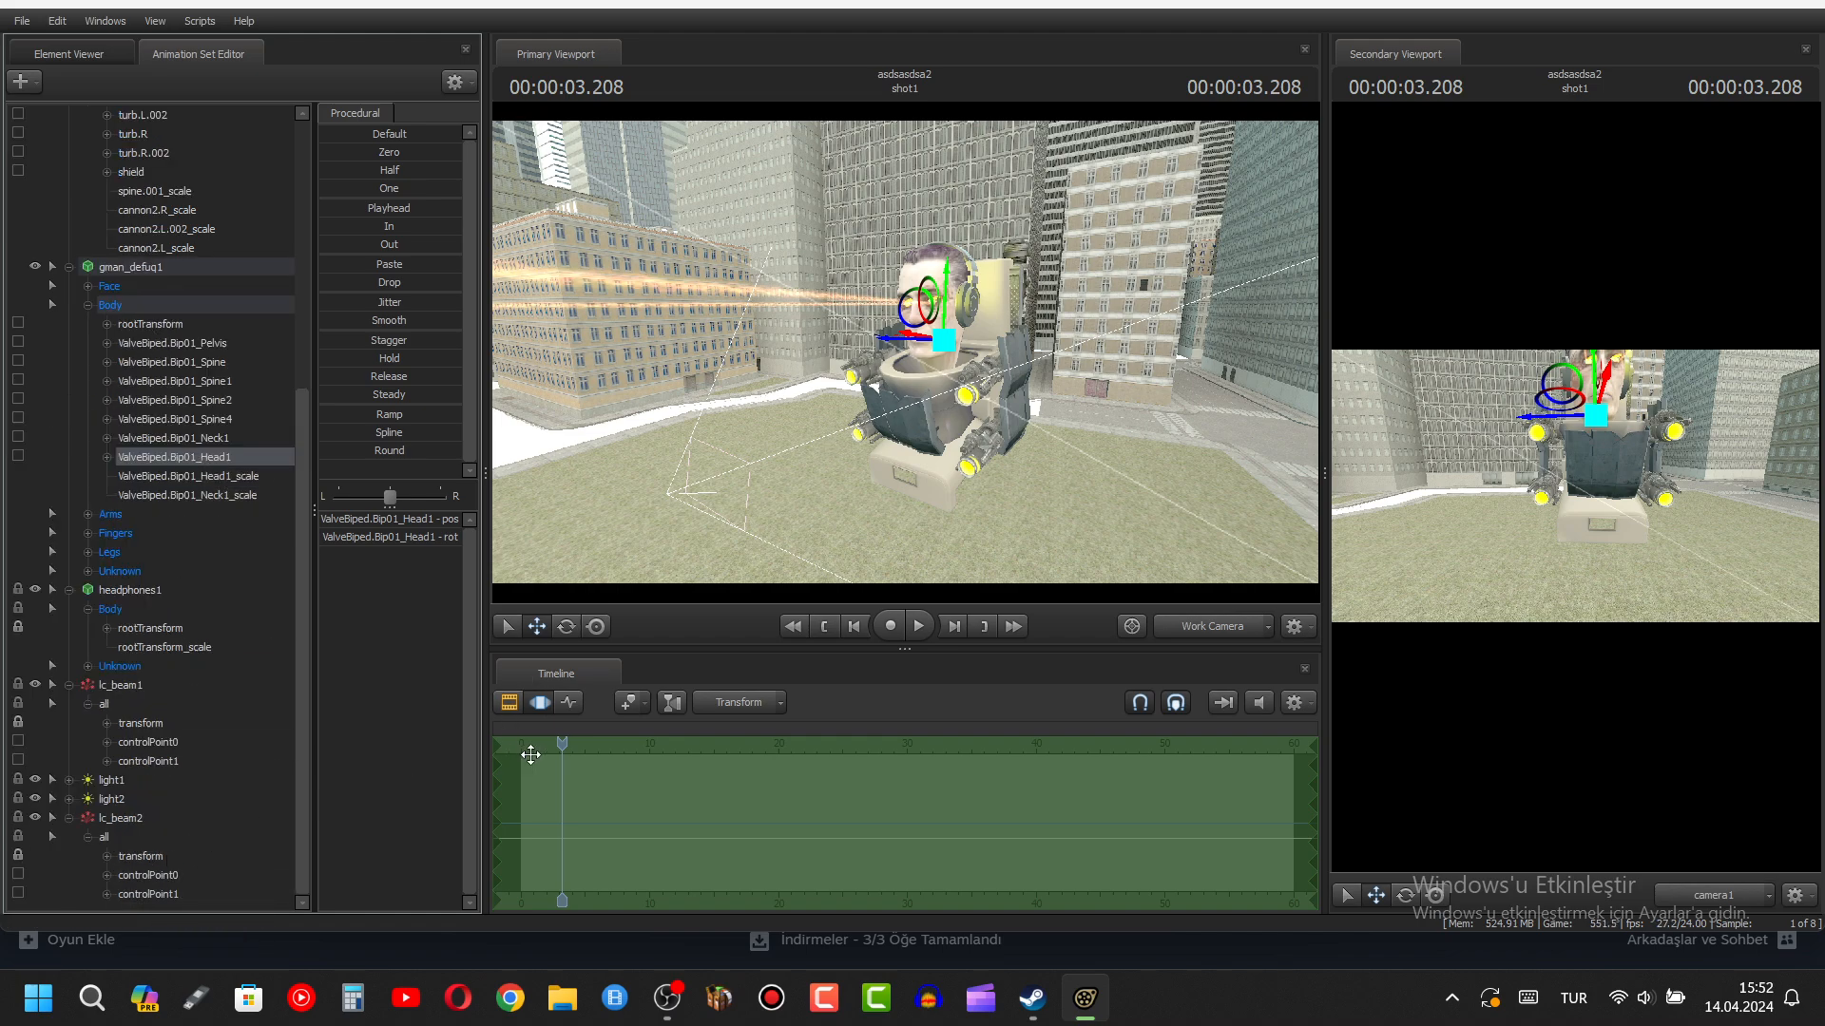
- Rewind the shot to the start, show the head bone in the Graph Editor and play through to check the beams
drag(560, 749, 521, 763)
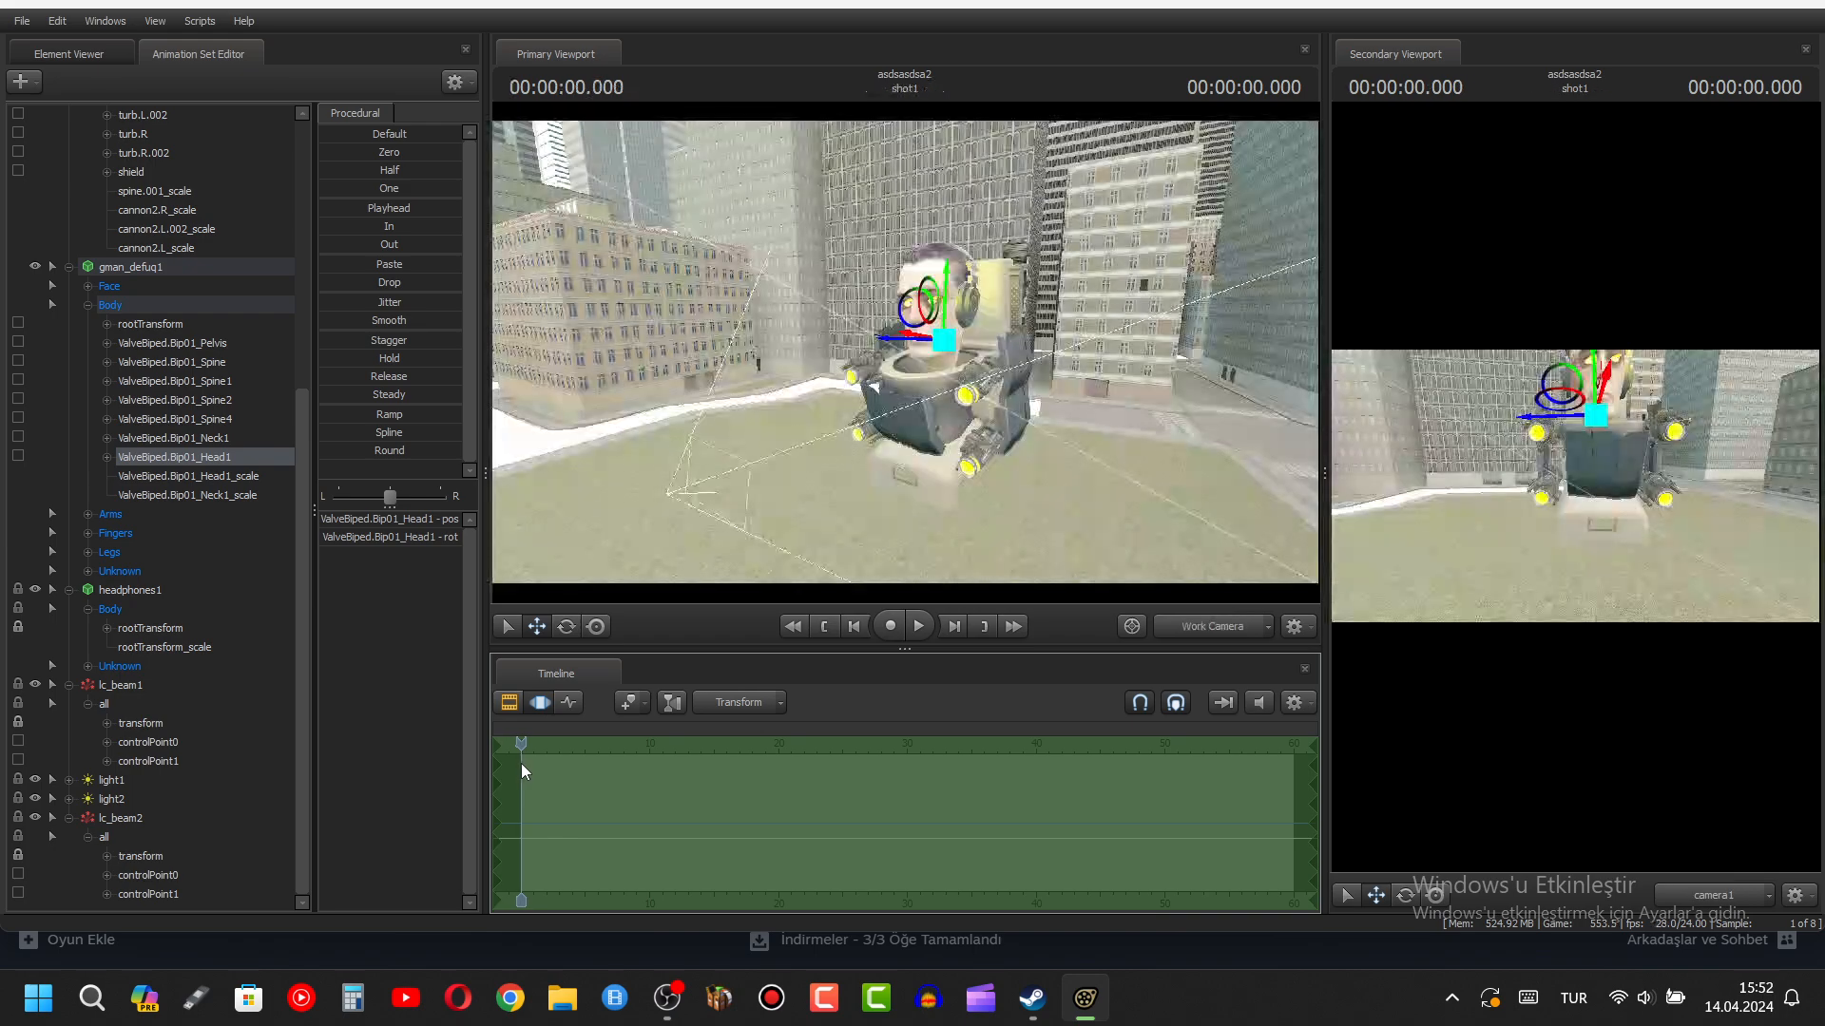
click(569, 703)
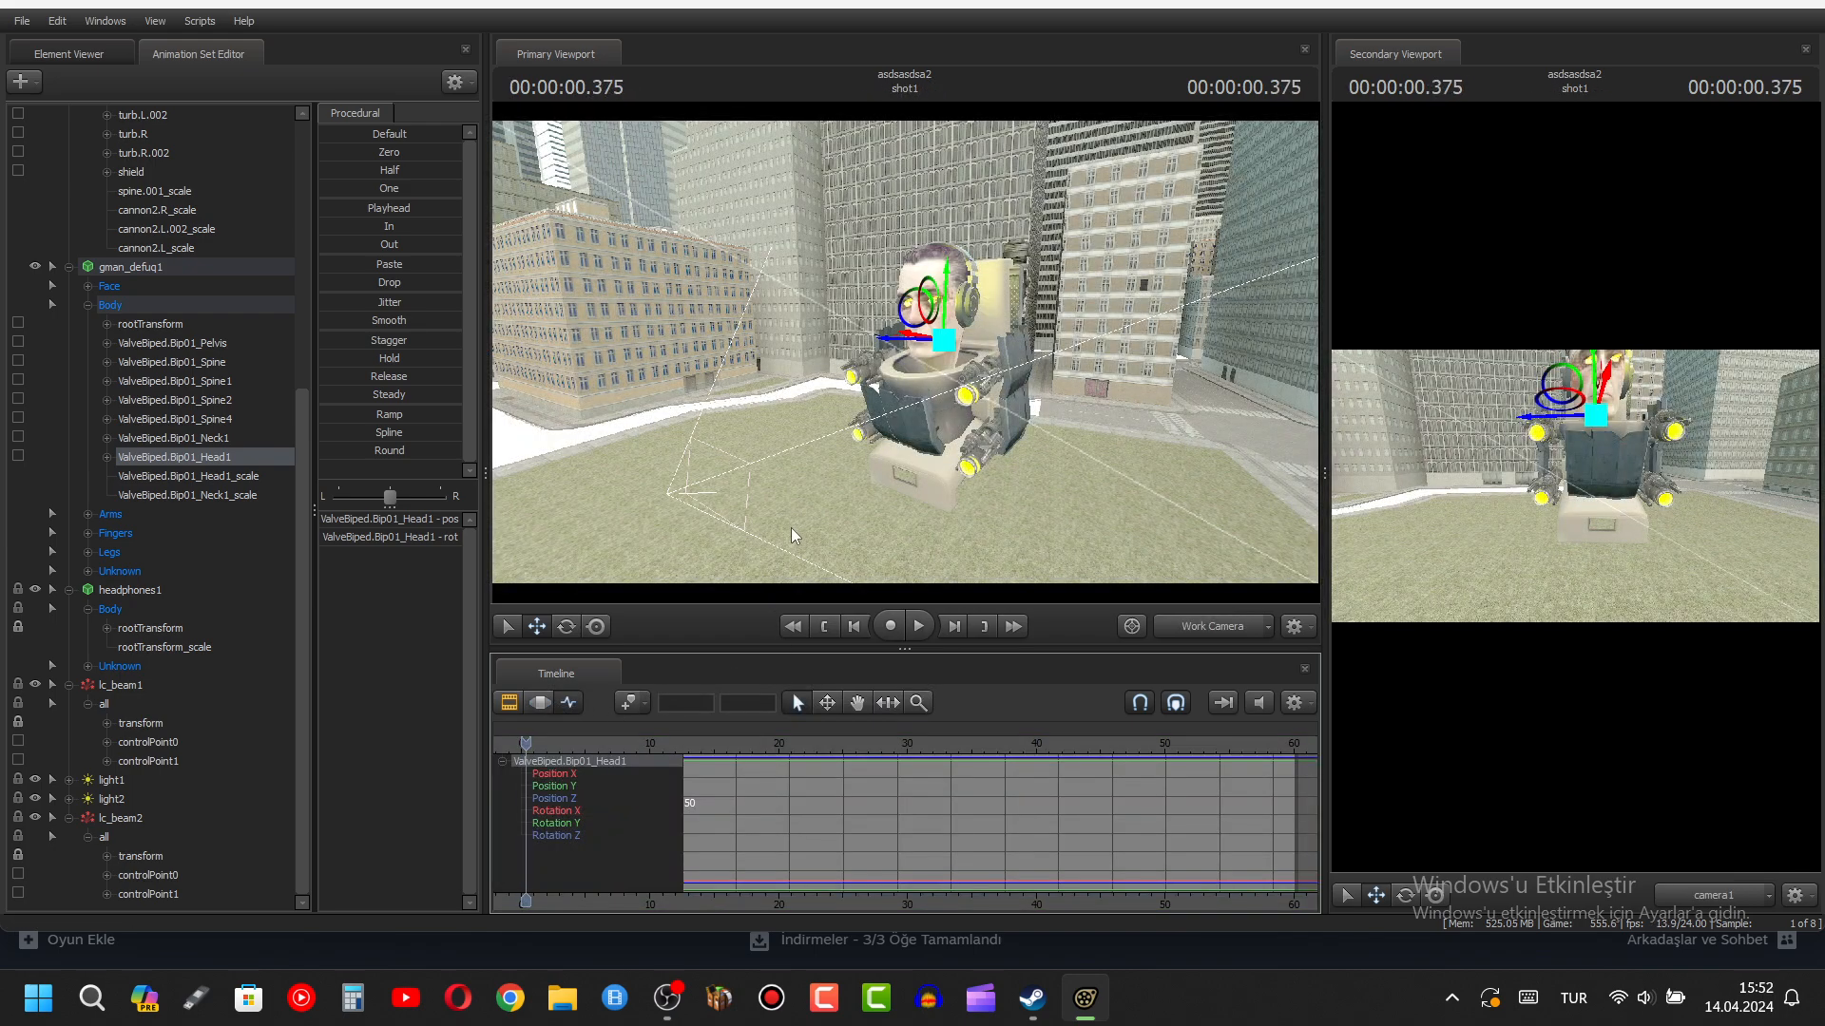
key(space)
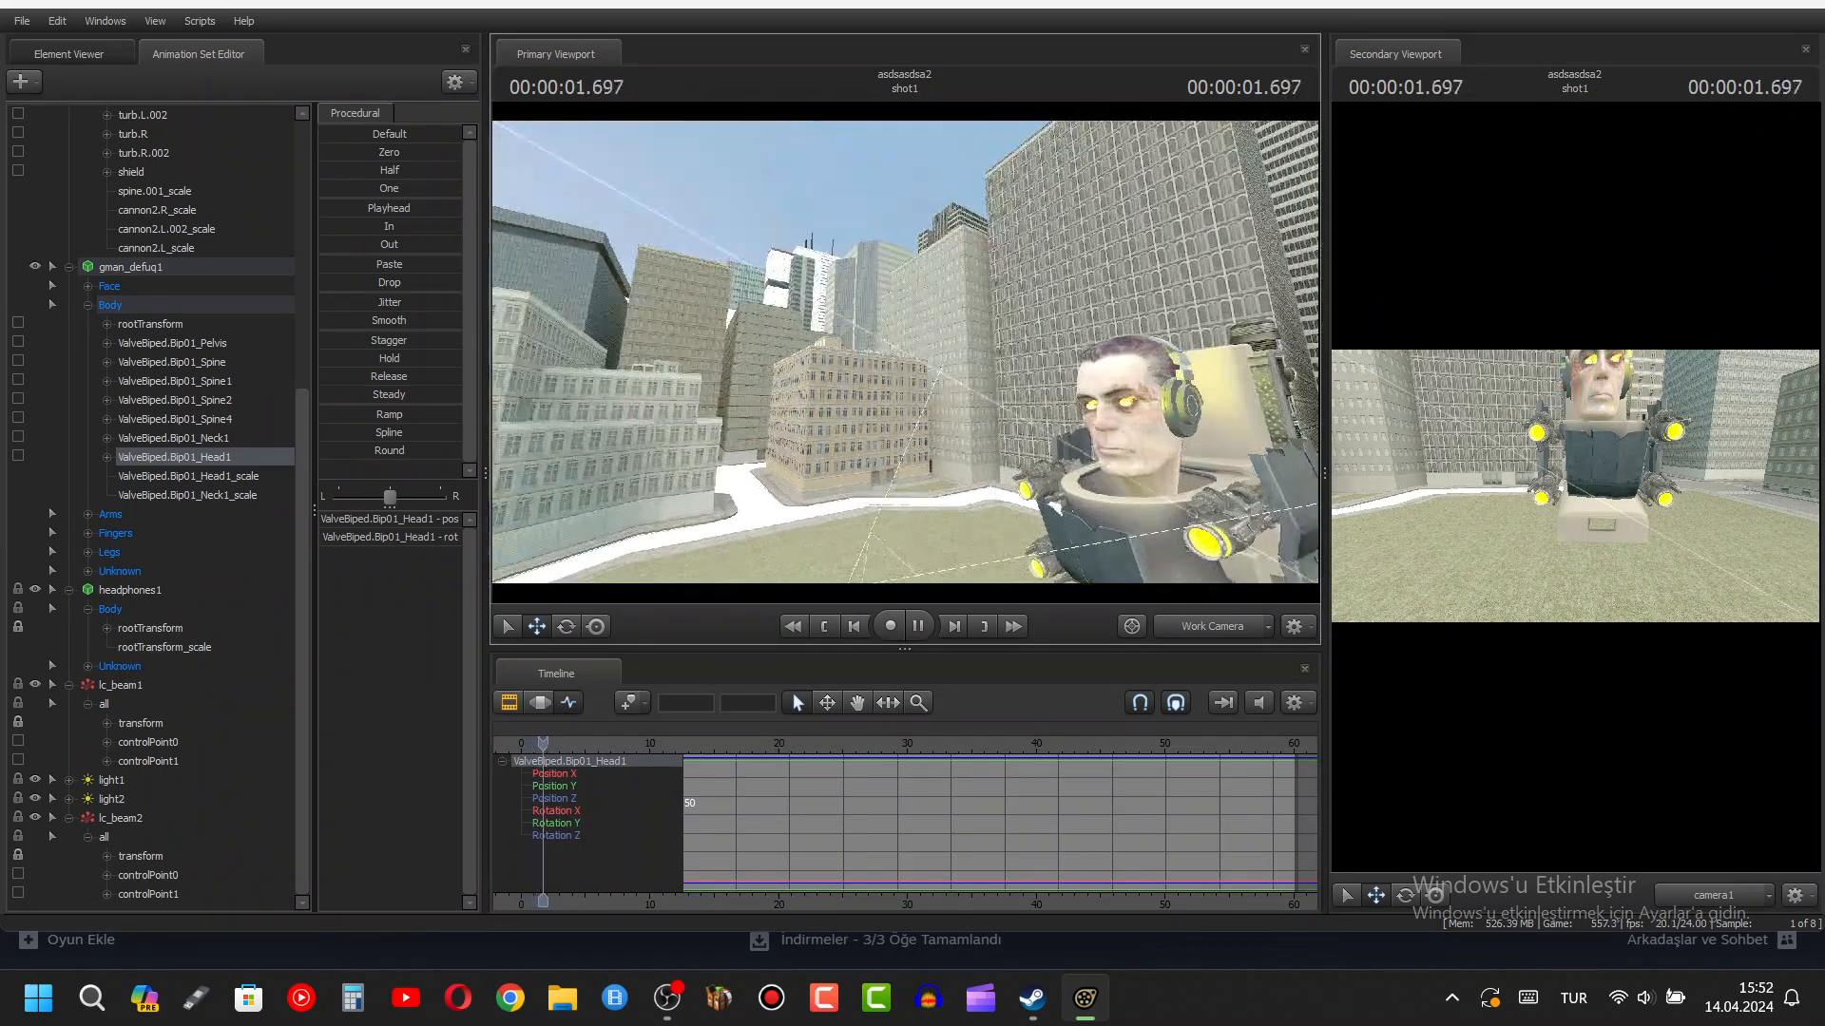
key(space)
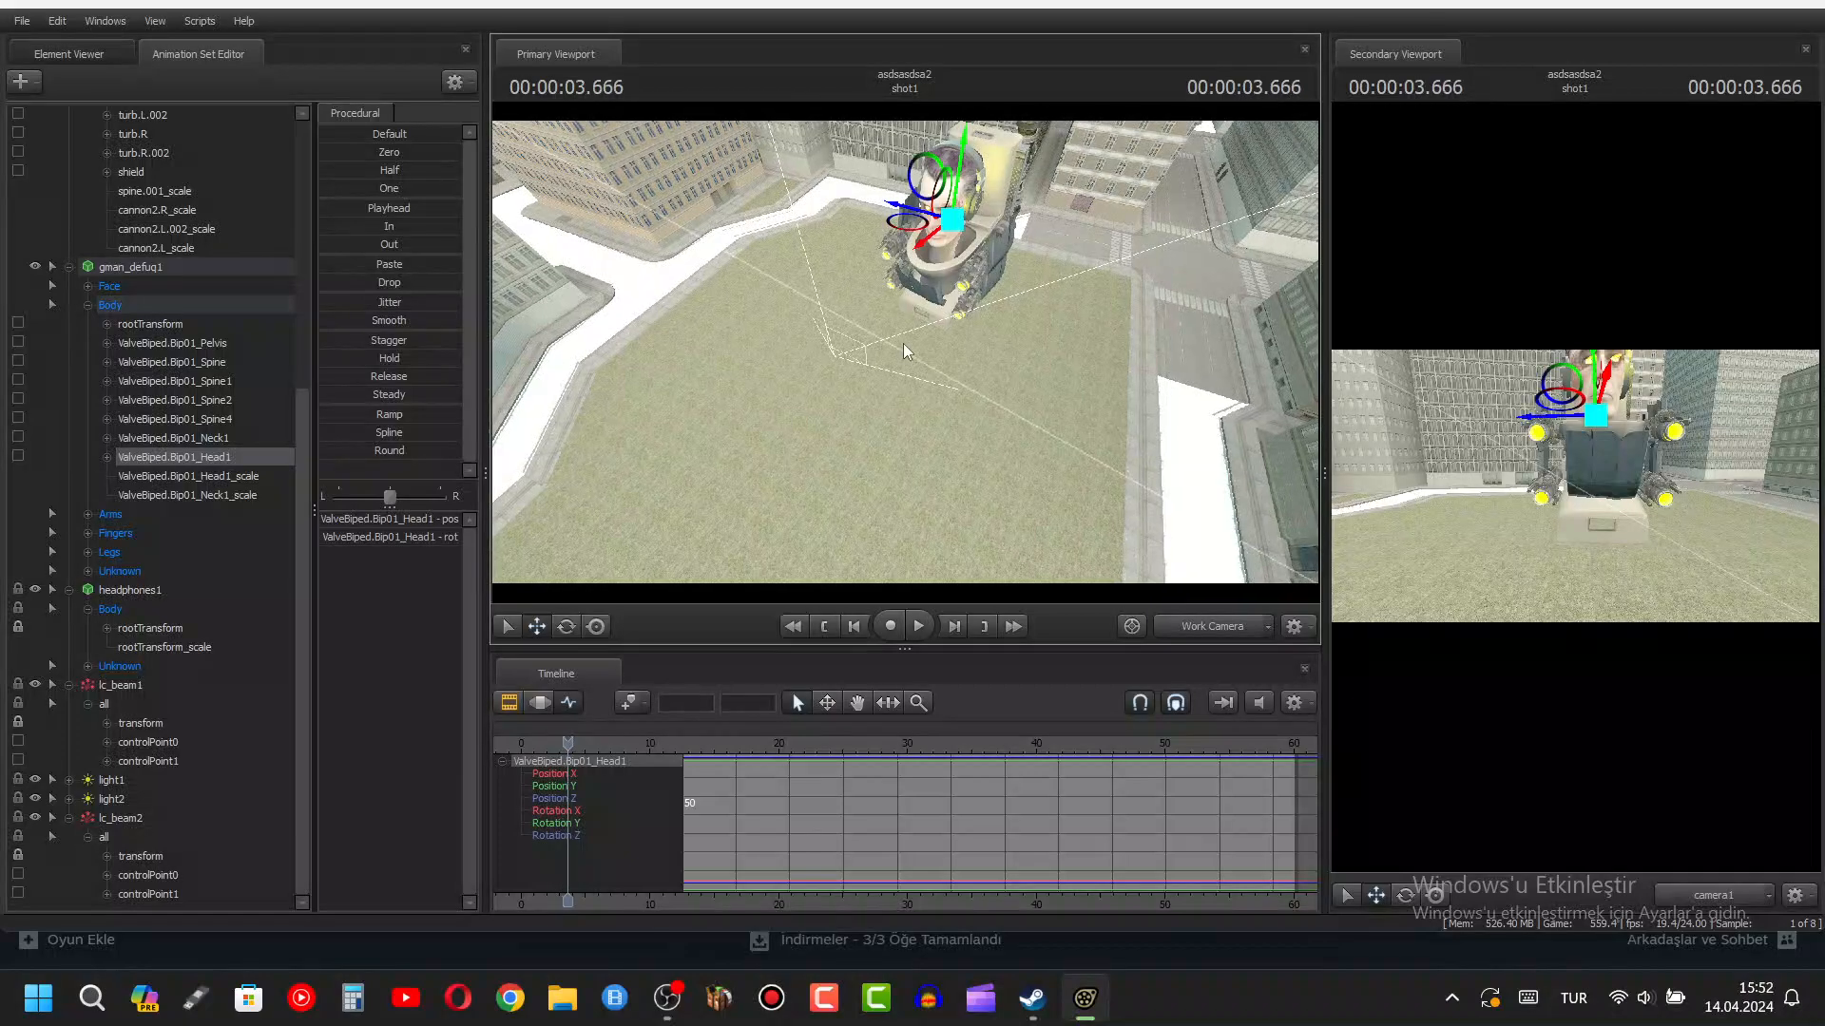
- Move the playhead back to about 1.5 seconds and replay the shot up to 2.75 seconds to check when the beams fire
drag(567, 743, 684, 820)
scroll(785, 785, up, 4)
scroll(1063, 870, up, 2)
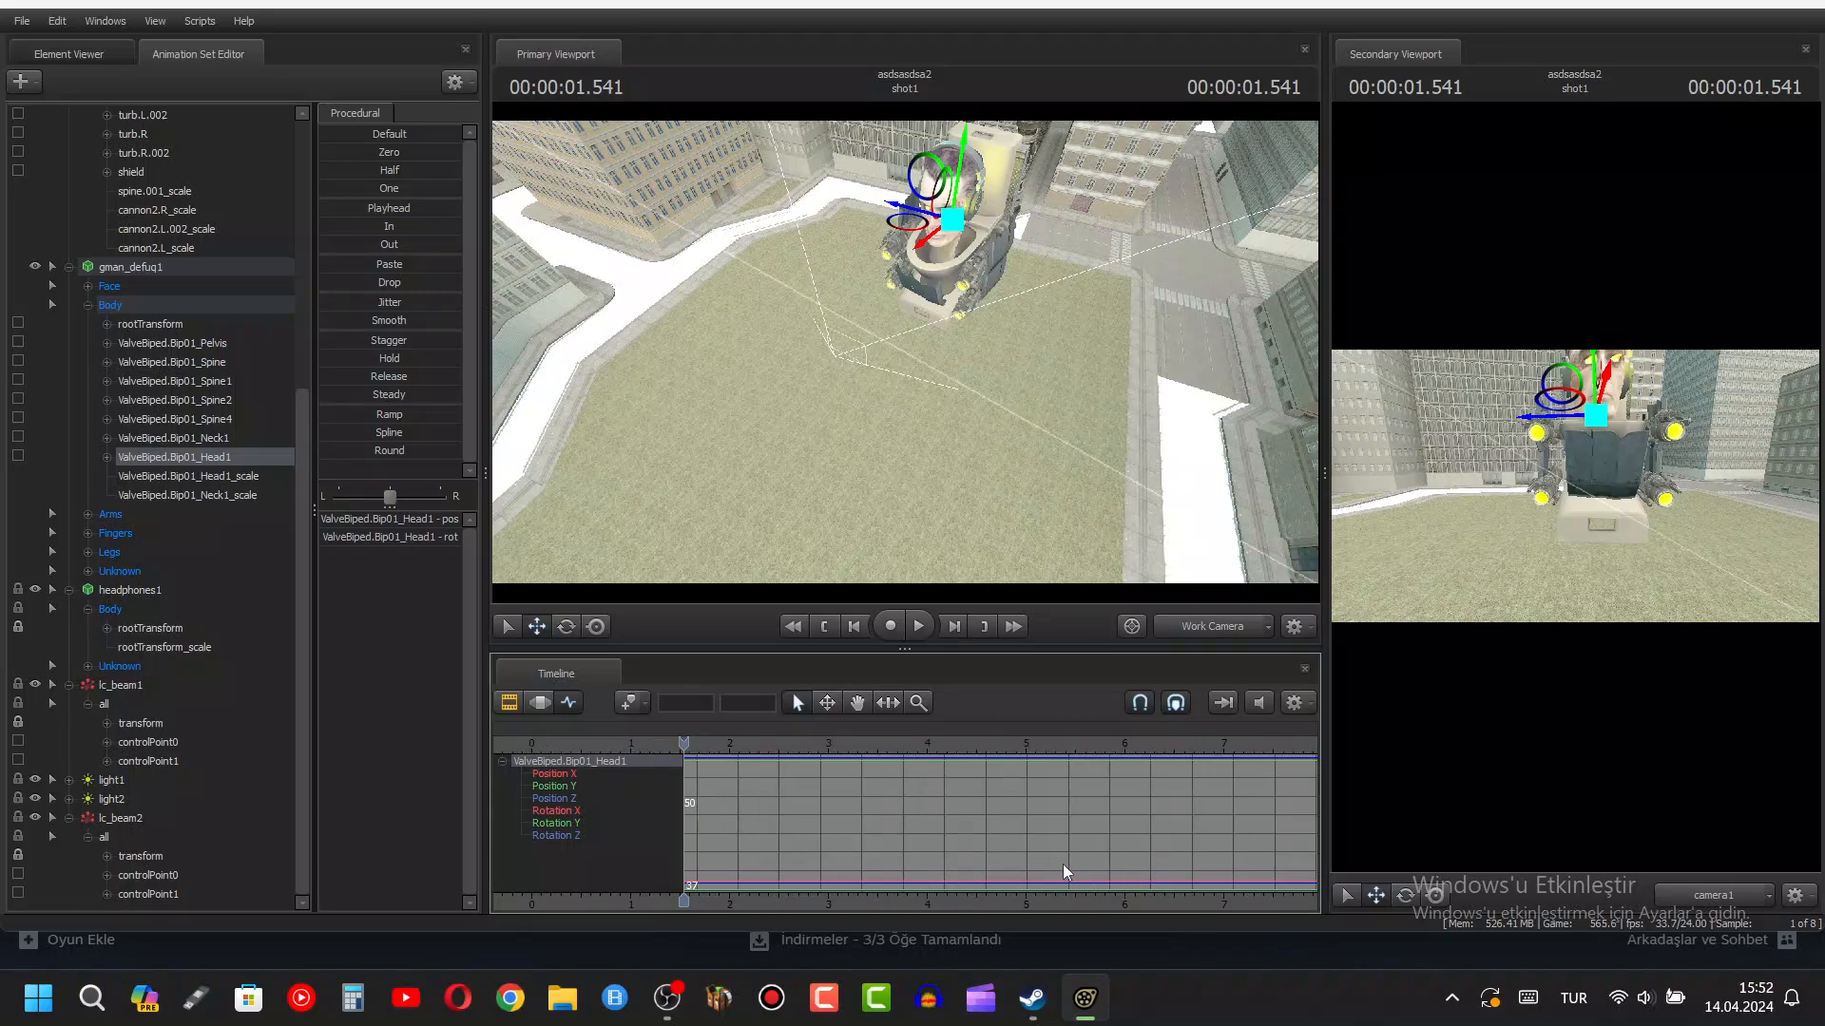
key(space)
scroll(845, 841, up, 3)
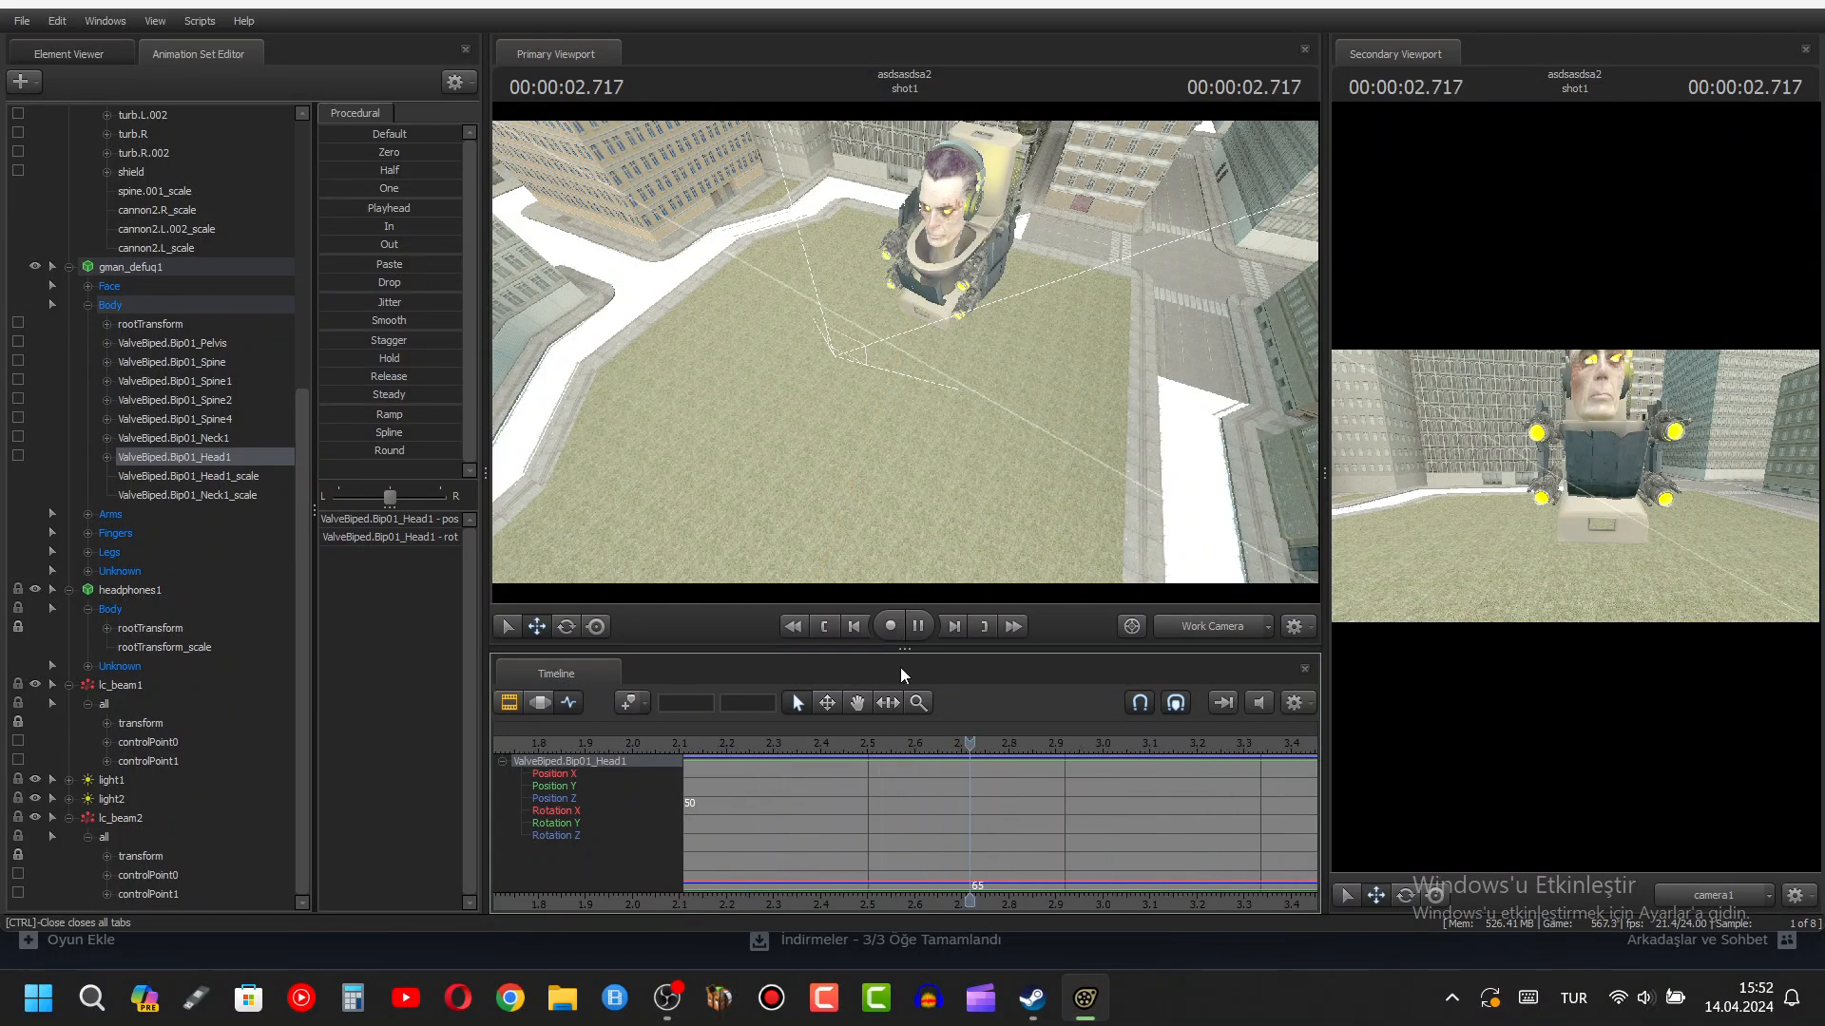
key(space)
- Try to reposition controlPoint1 of lc_beam1 toward the buildings in the Motion Editor
drag(855, 380, 823, 369)
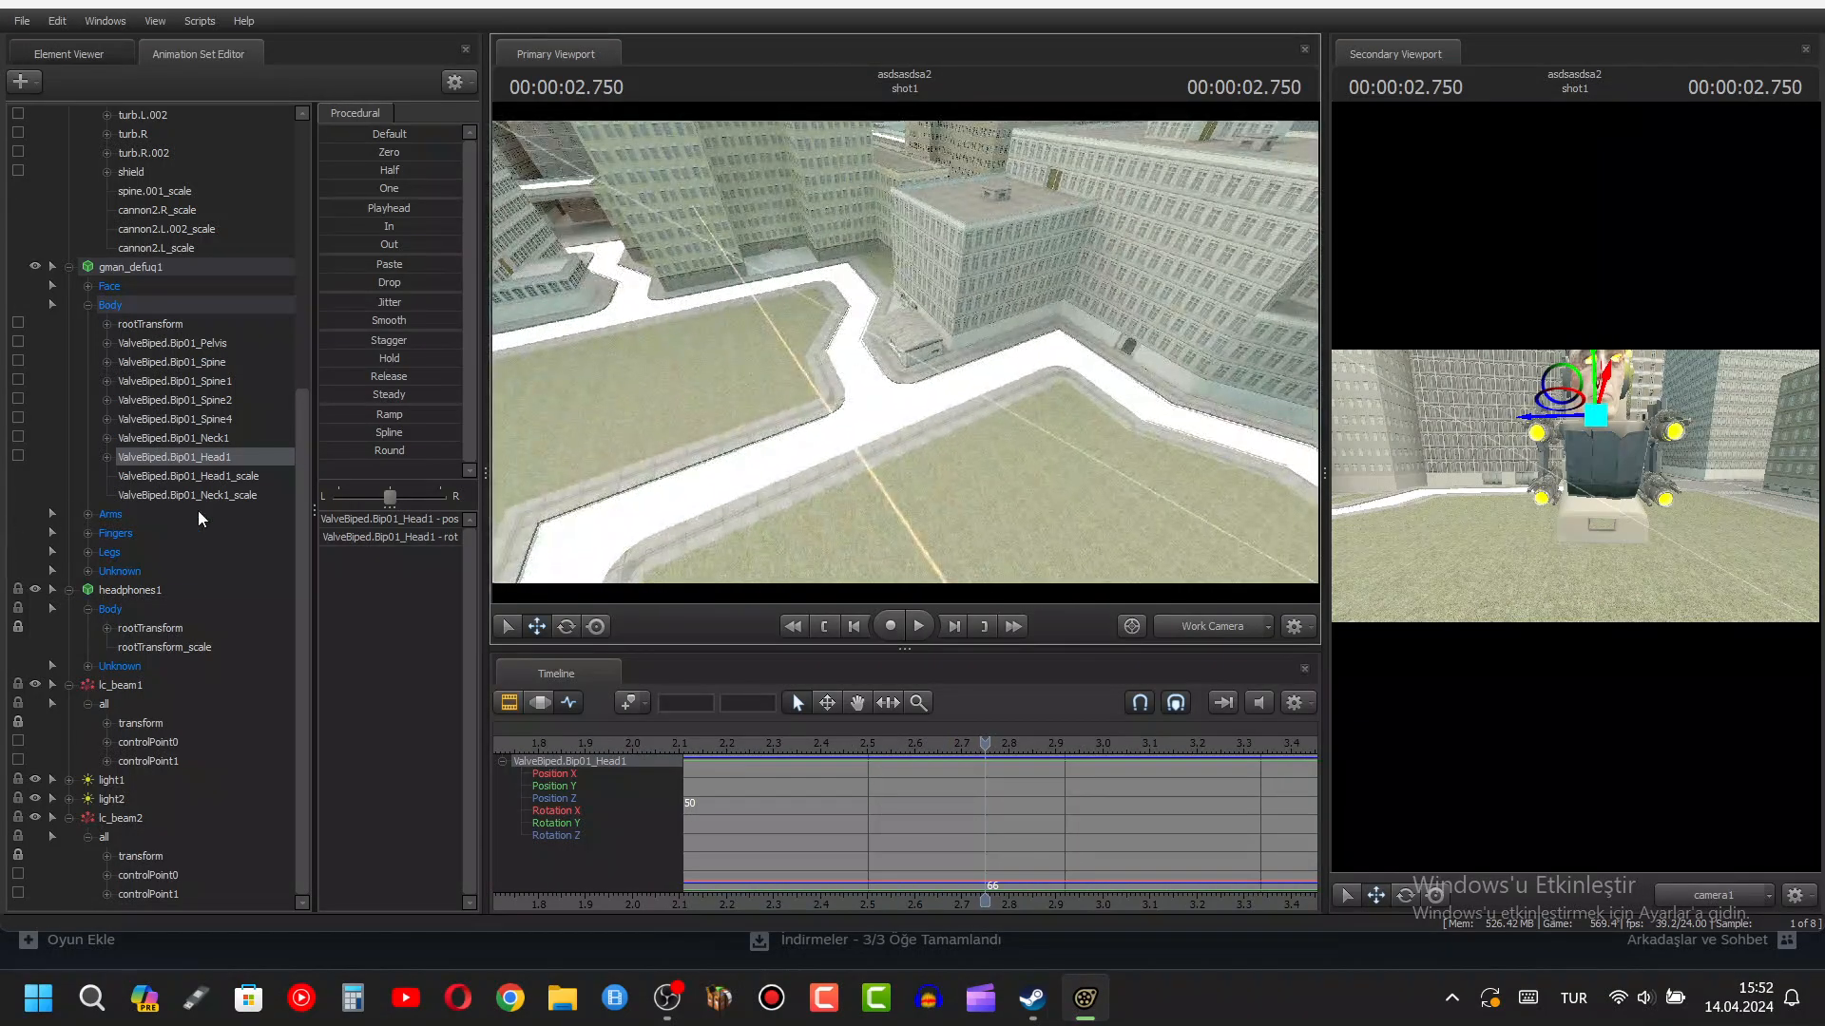
click(142, 686)
drag(834, 522, 809, 510)
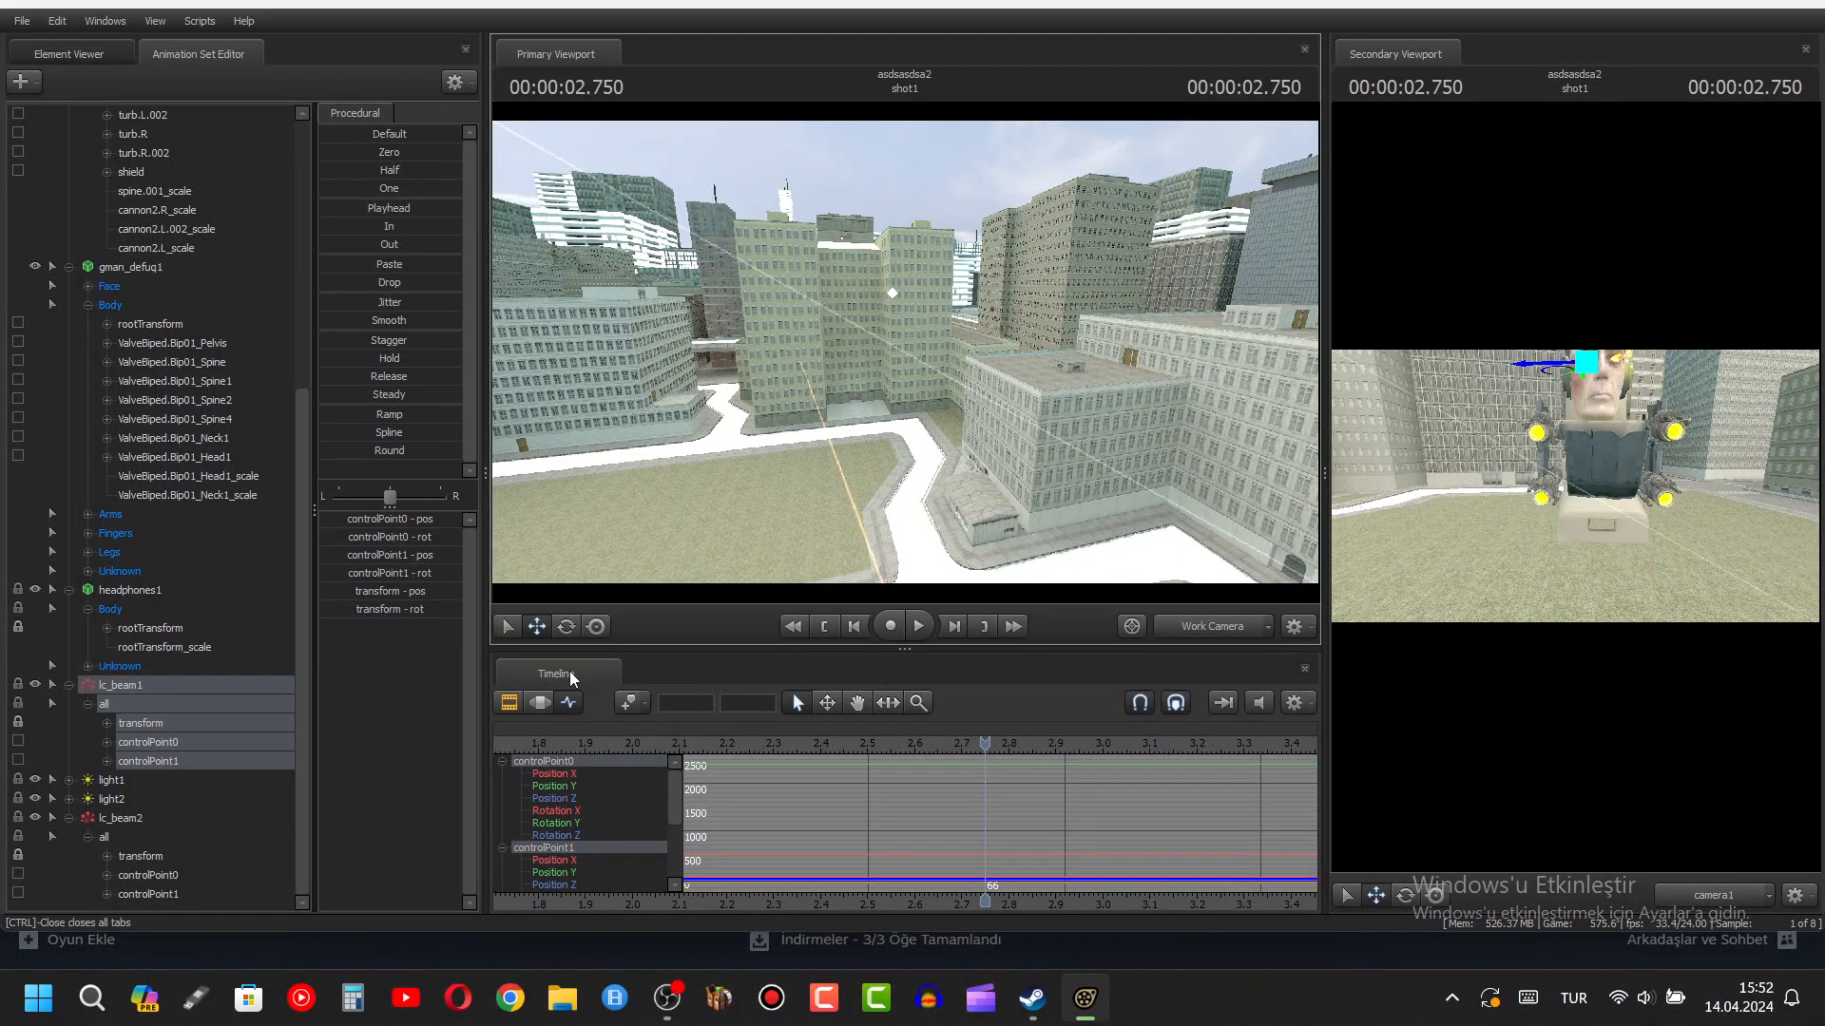
click(203, 763)
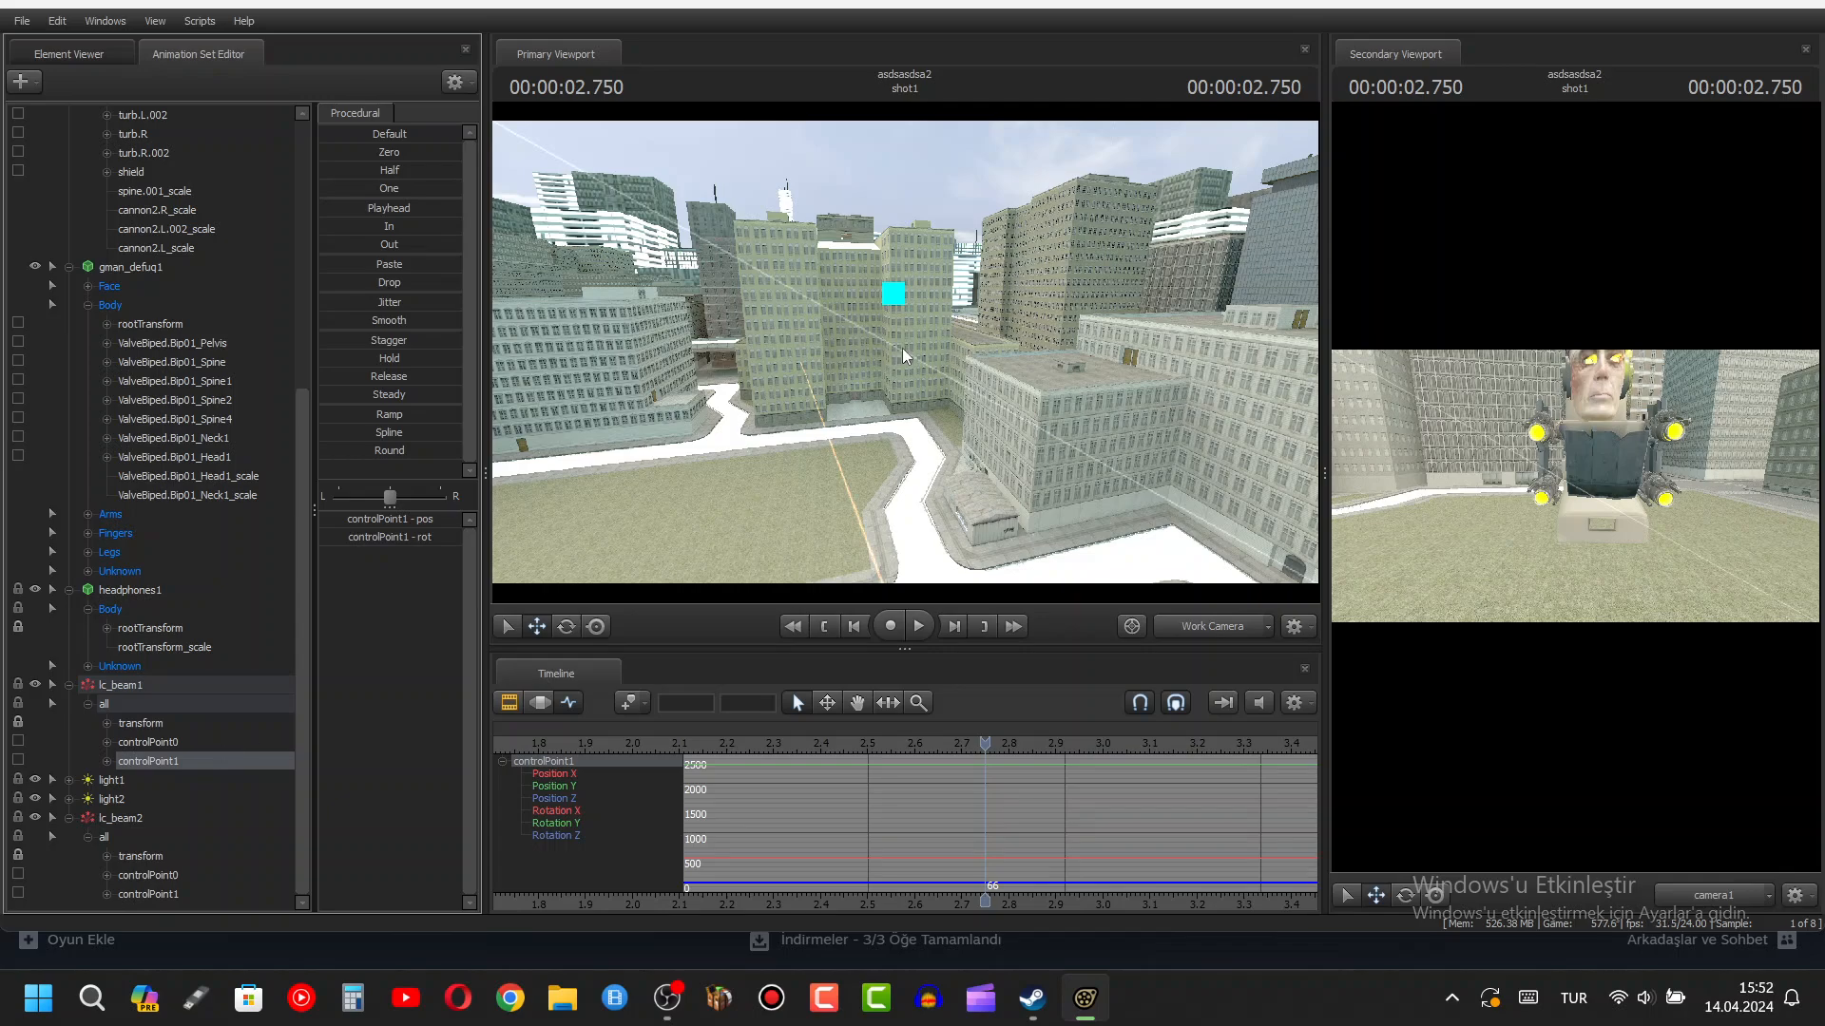
key(F3)
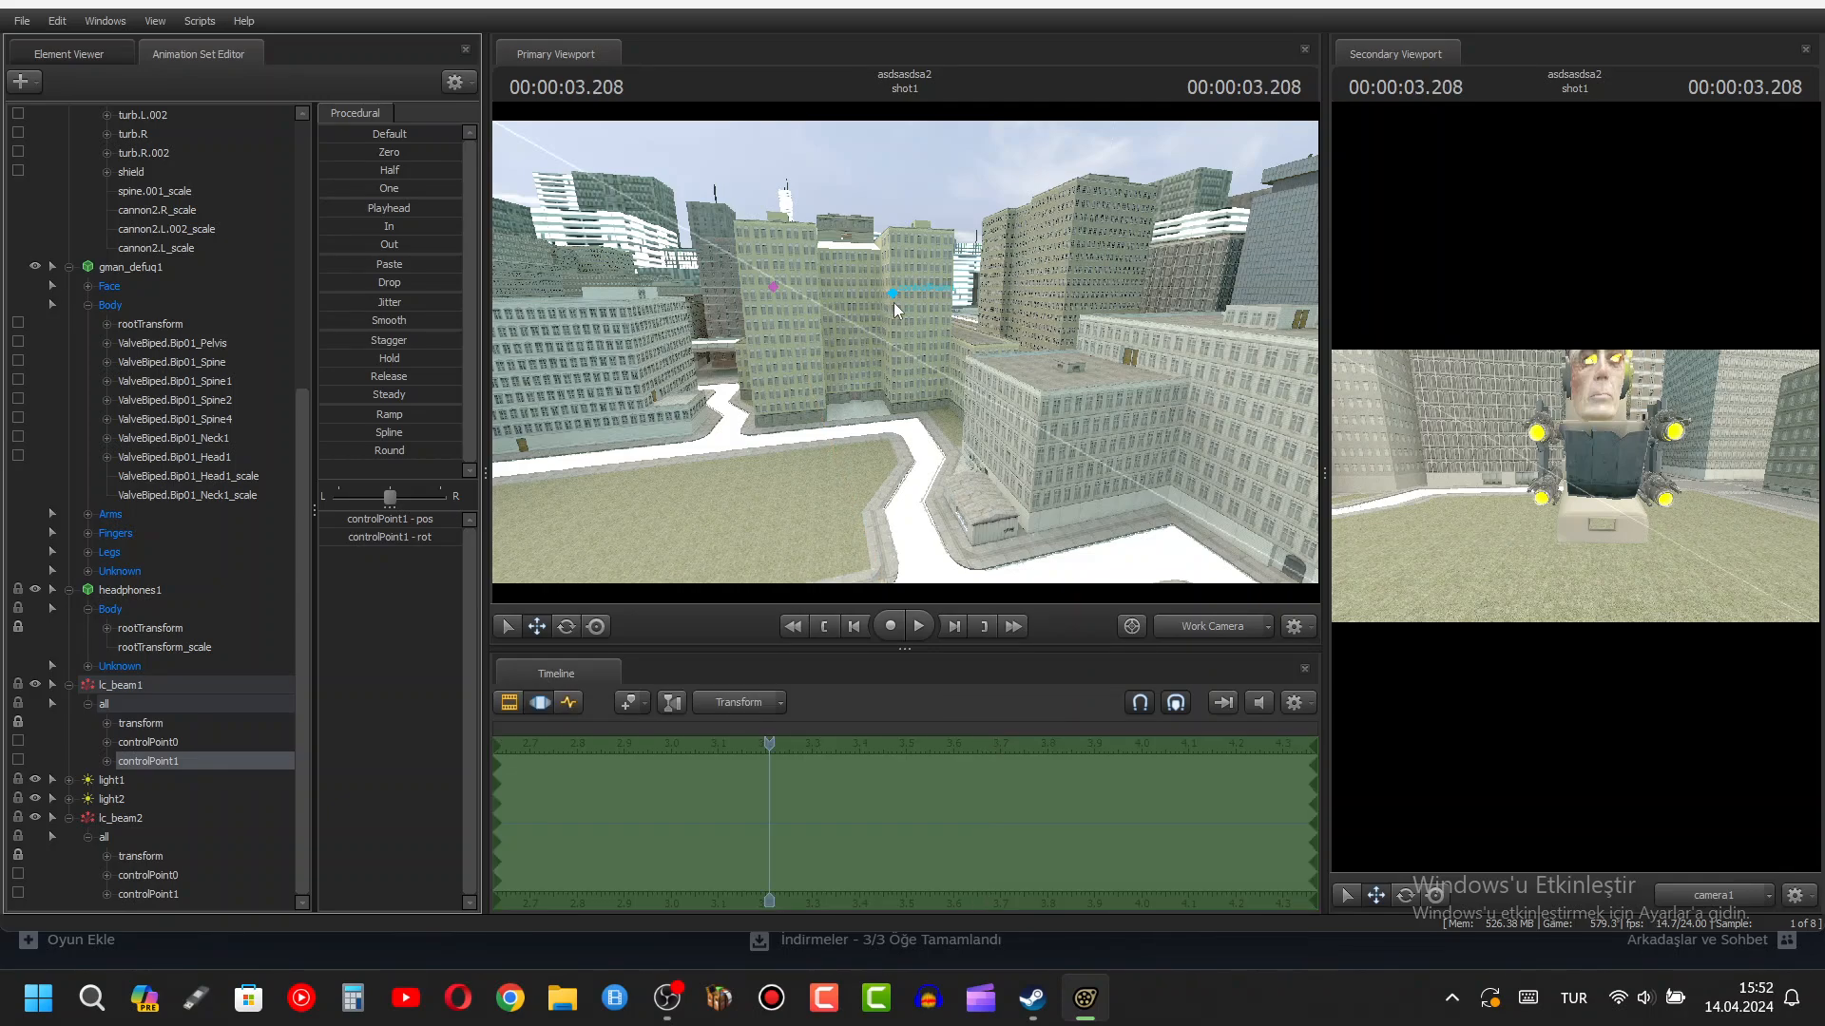
ctrl+click(890, 298)
drag(893, 296, 1059, 506)
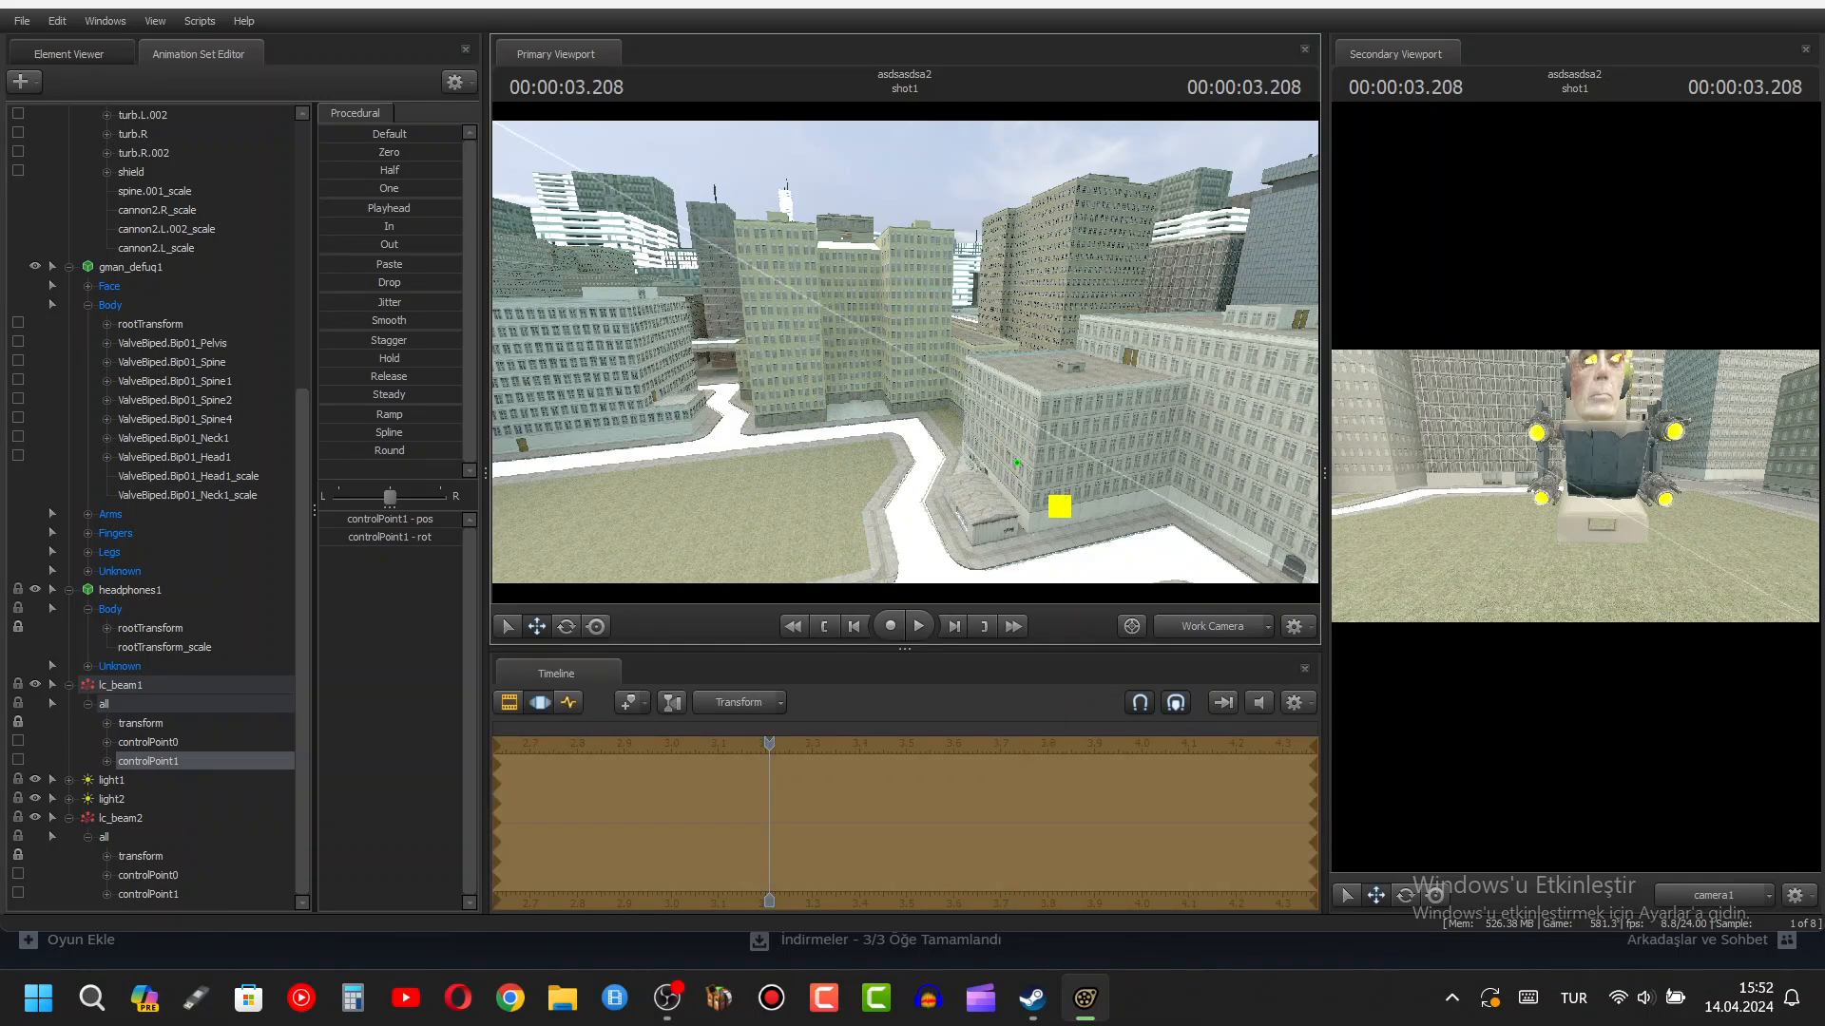
drag(967, 434, 1009, 471)
key(s)
mouse_move(800, 363)
mouse_down()
mouse_move(912, 369)
mouse_move(884, 456)
mouse_move(799, 363)
mouse_up()
drag(528, 403, 871, 327)
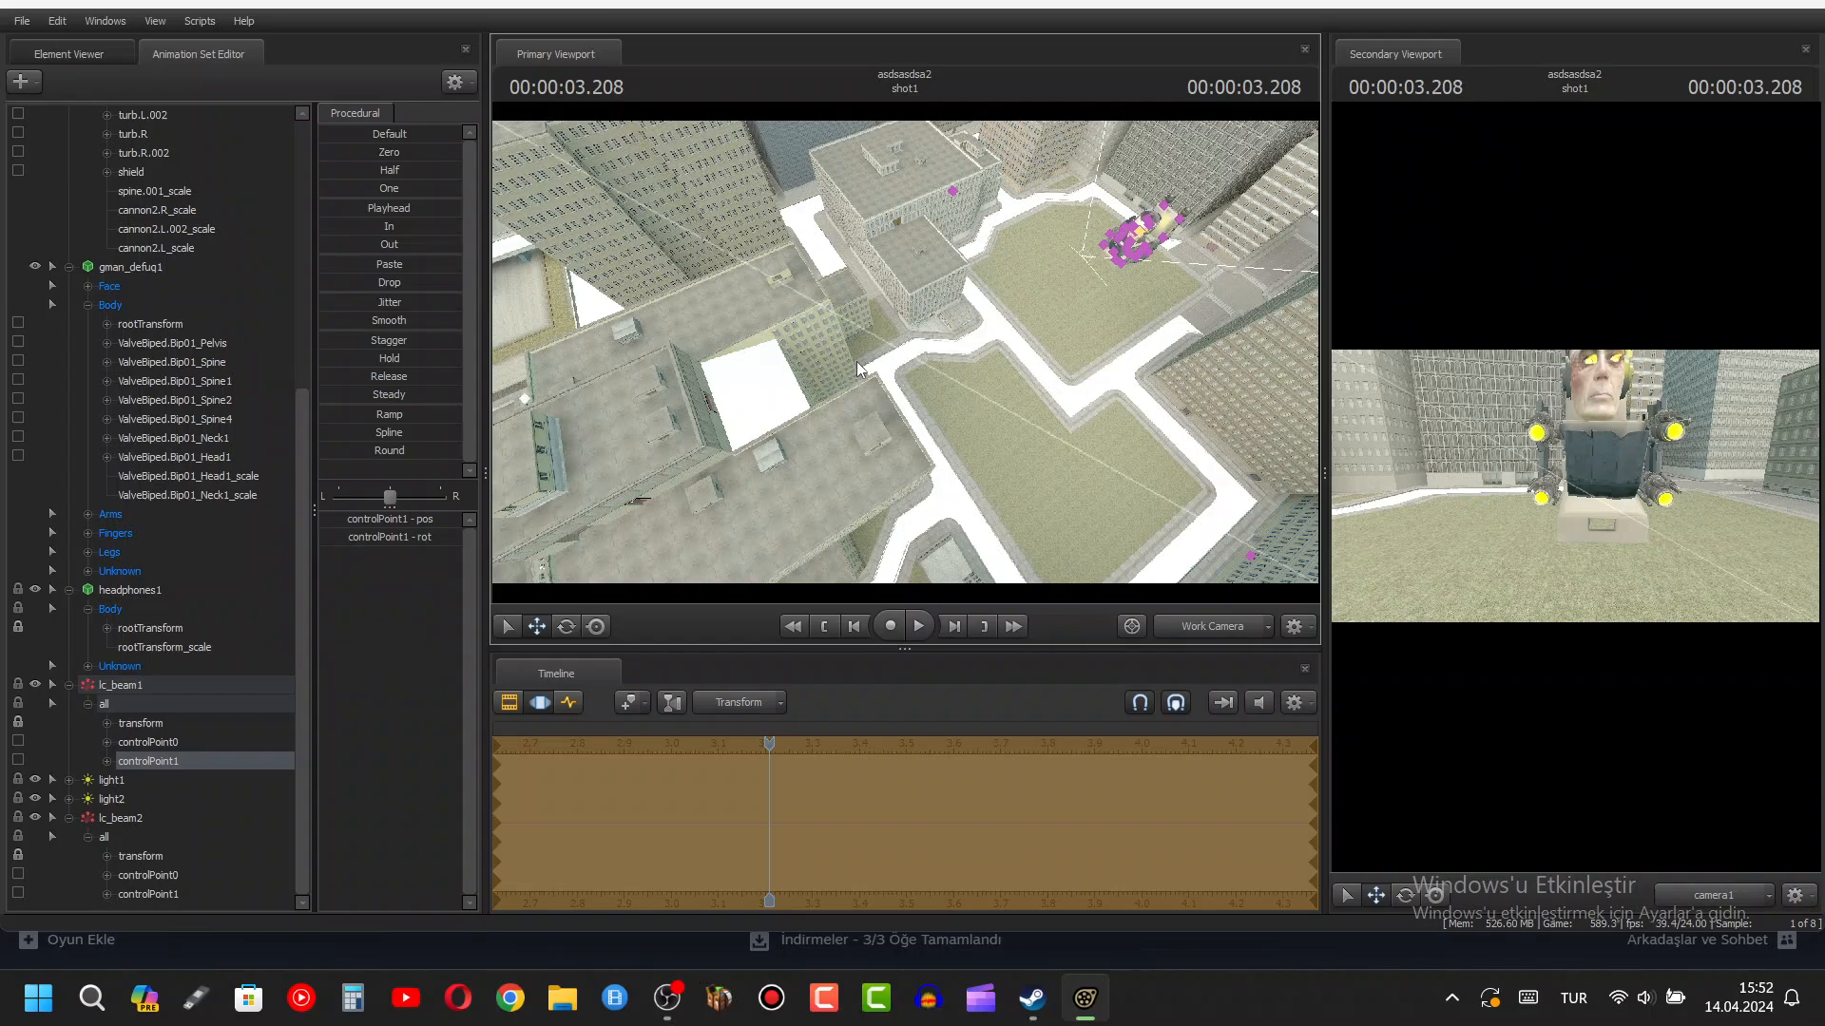
- Undo the controlPoint1 move, the head-bone locks of both beams and the creation of lc_beam2
key(ctrl+z)
key(ctrl+z)
key(ctrl+z)
- Move controlPoint1 of lc_beam1 toward the edge of the grass and briefly play the shot to check the beam
drag(867, 374, 1007, 376)
key(w)
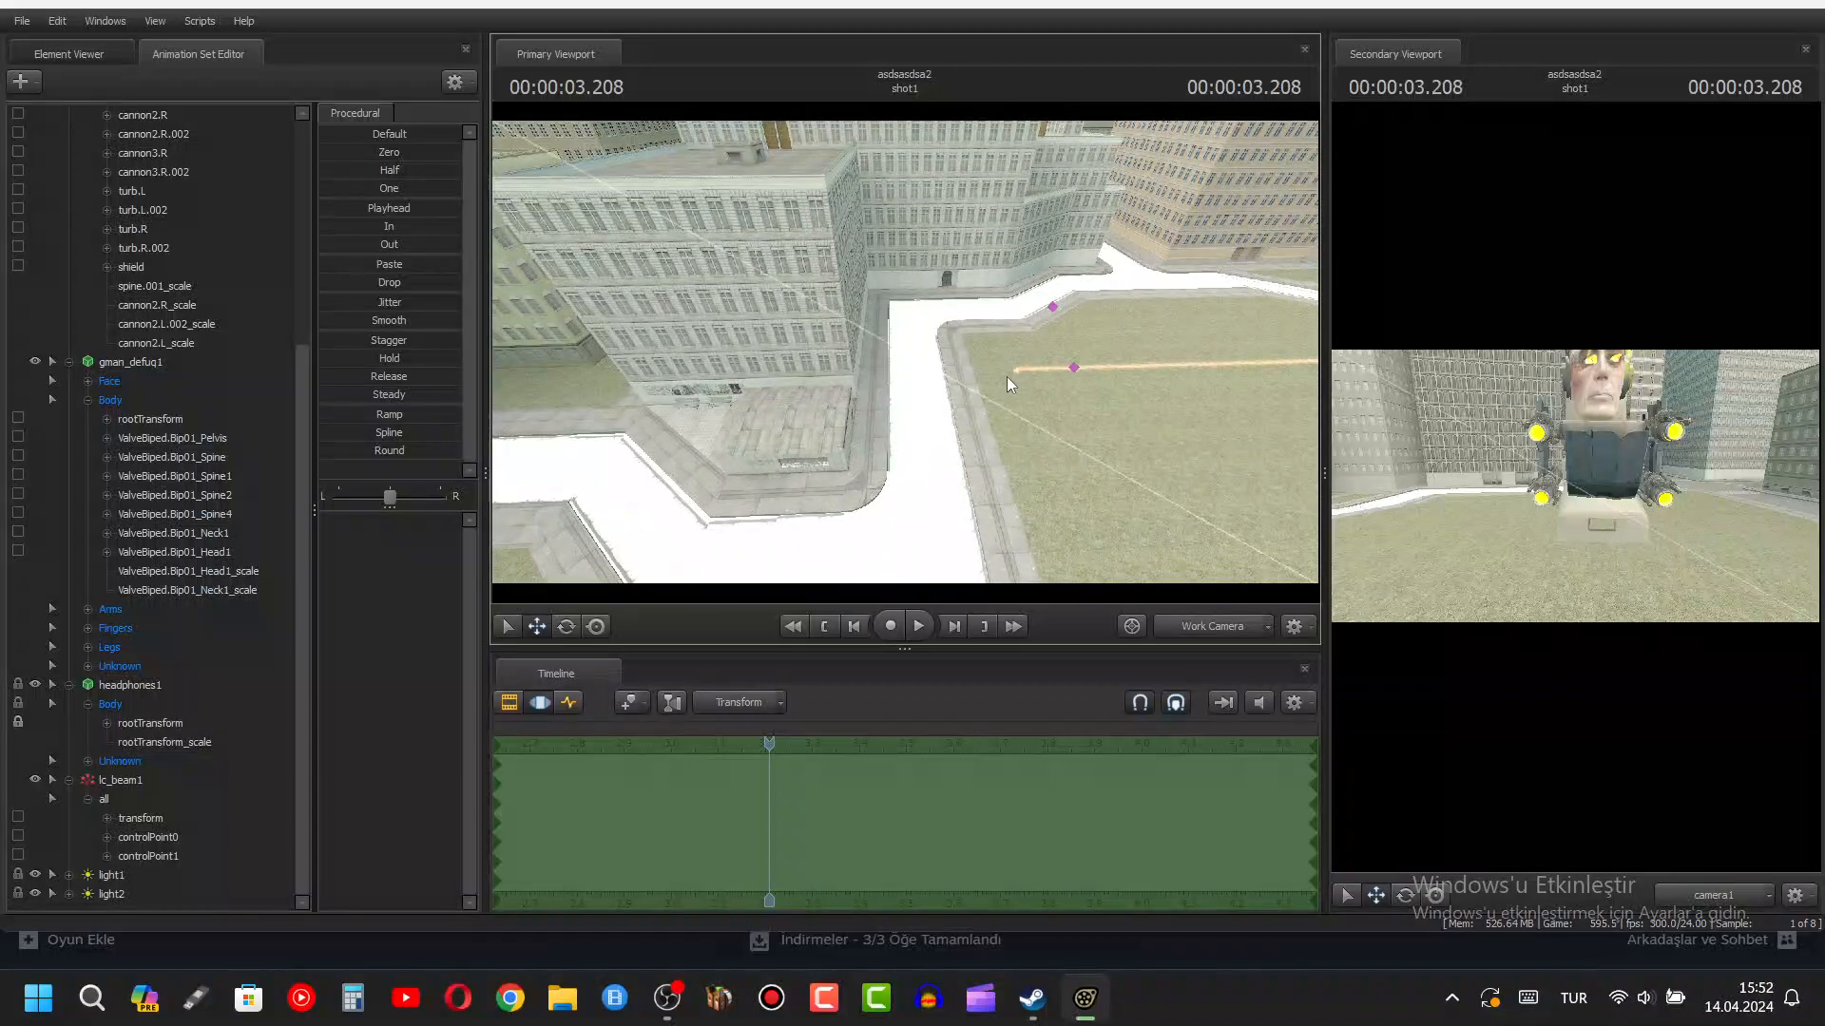
click(1071, 369)
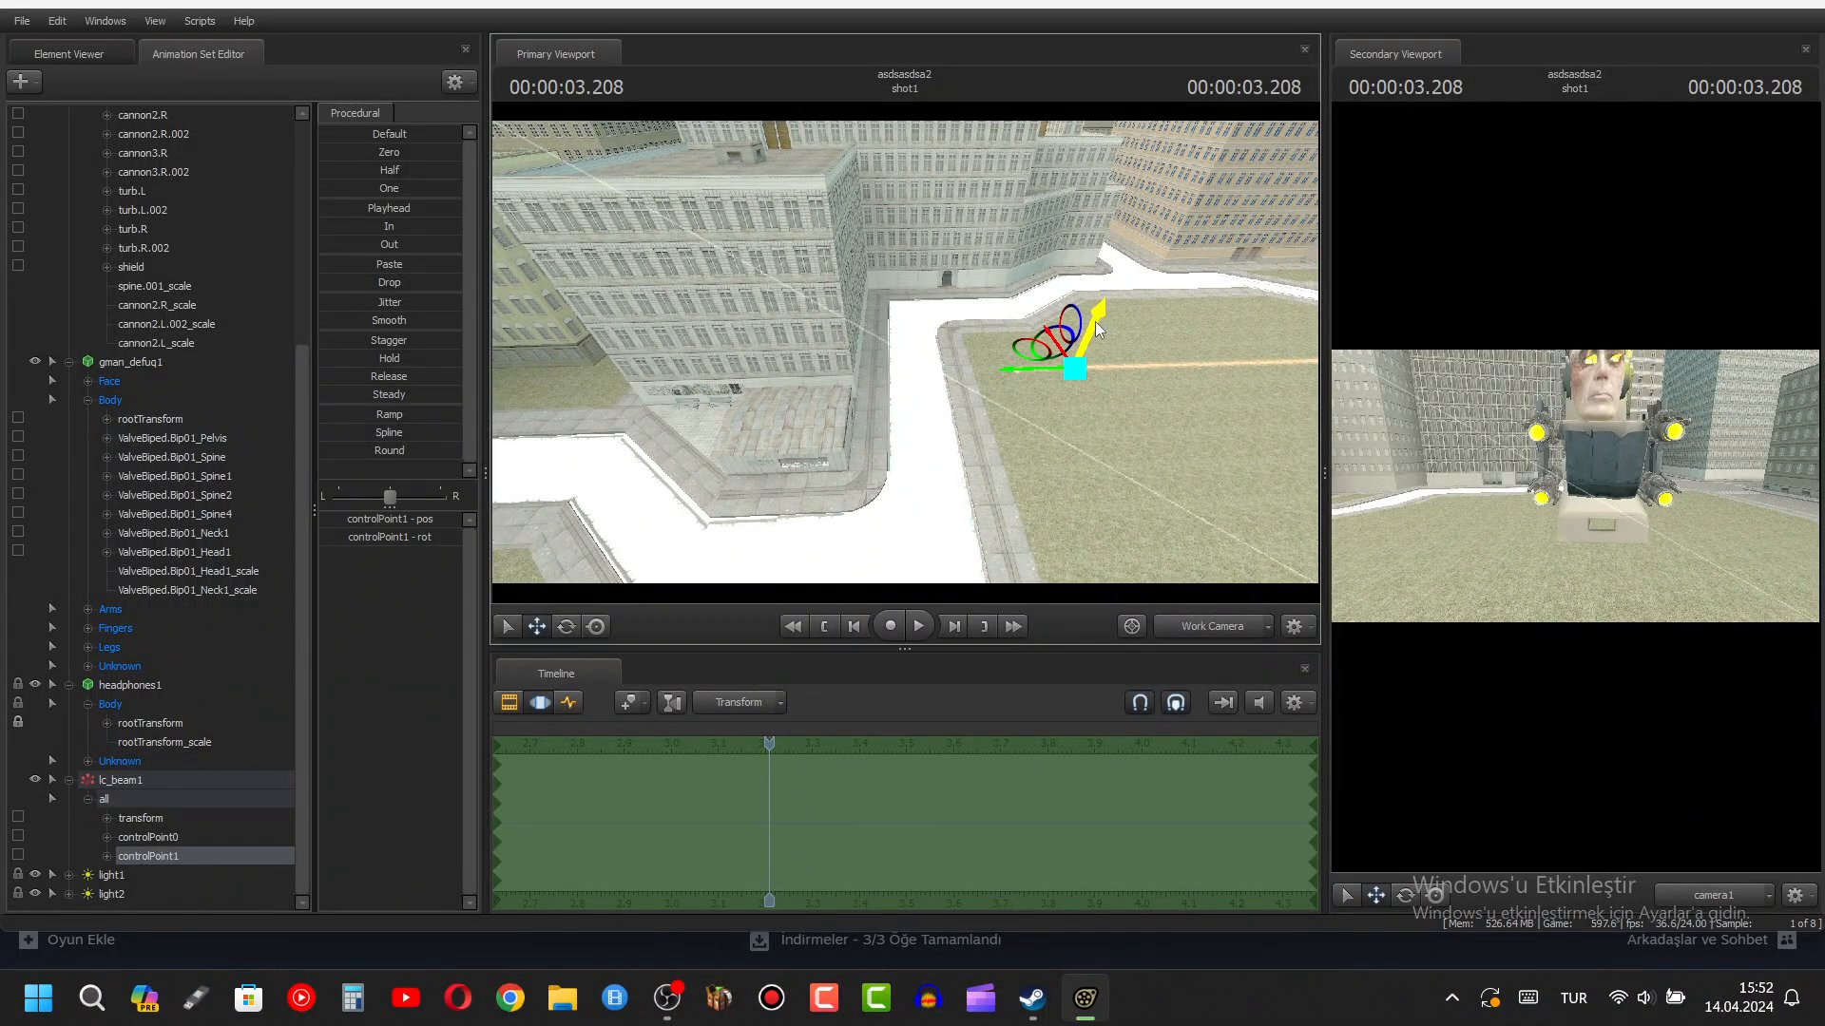
drag(1095, 322, 557, 486)
key(space)
key(space)
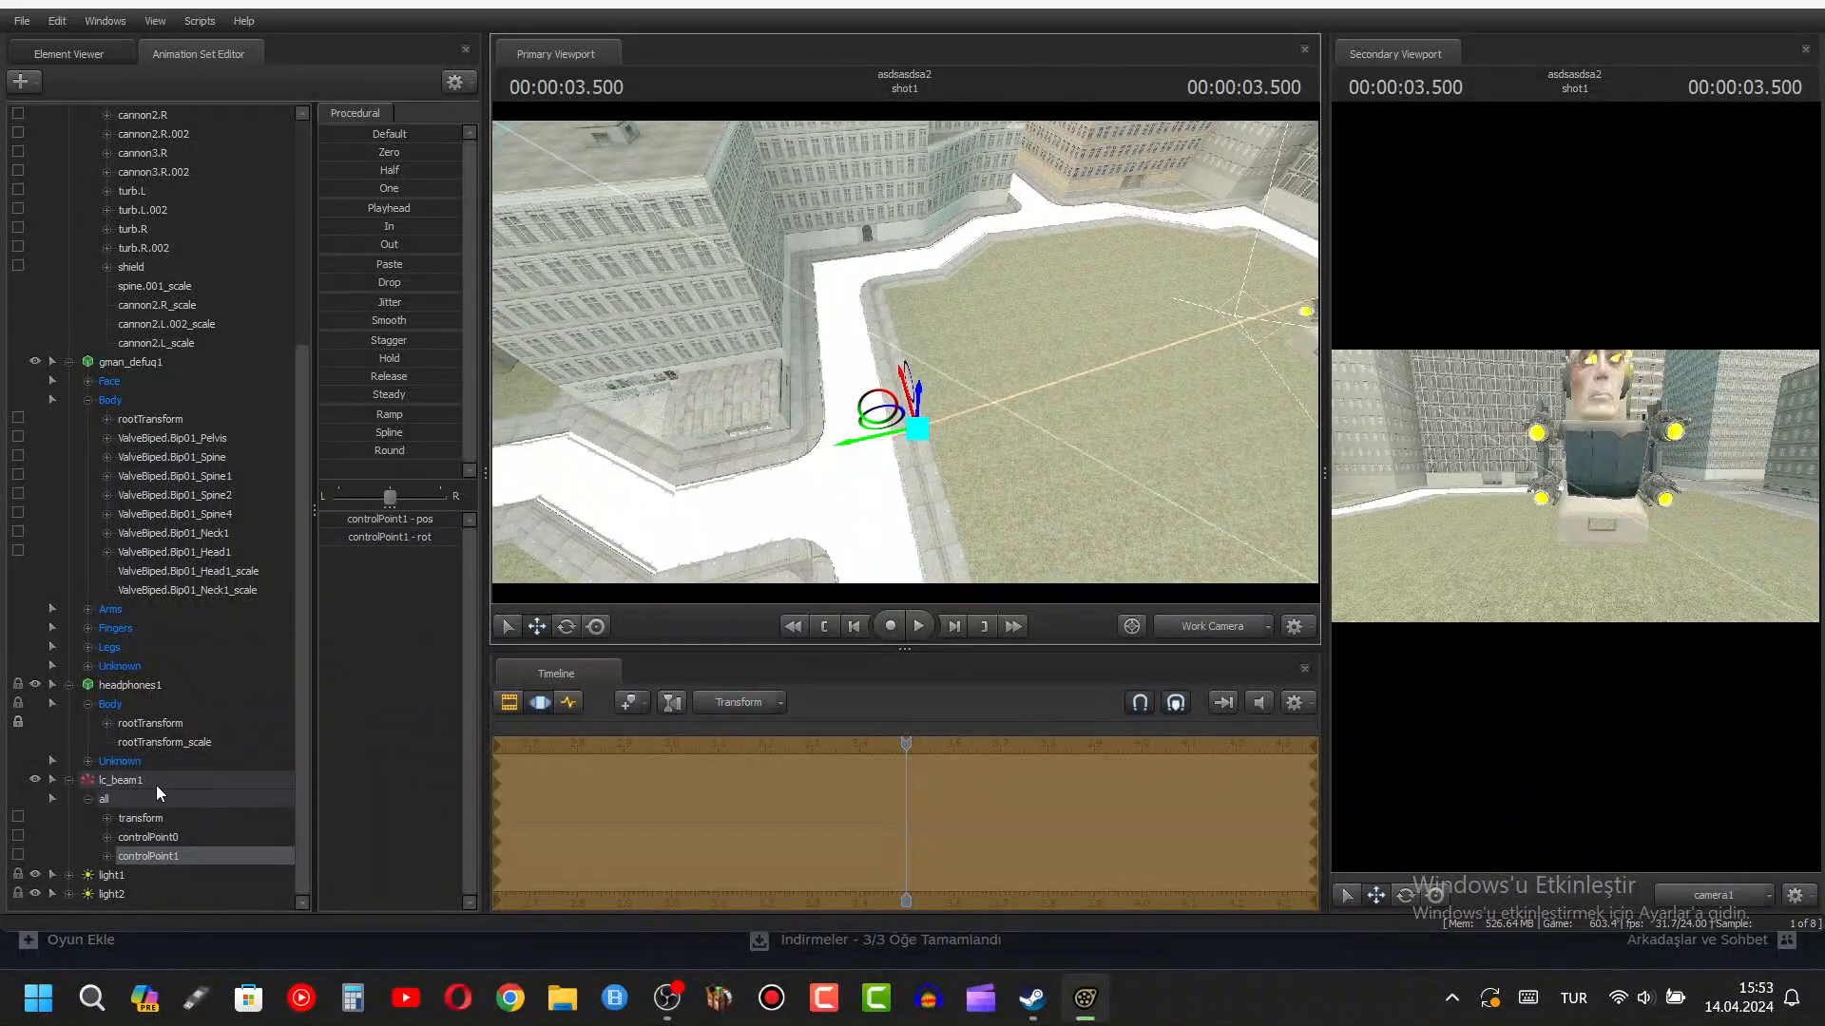
- Duplicate the whole lc_beam1 animation set in the list
click(156, 785)
right_click(157, 779)
click(244, 566)
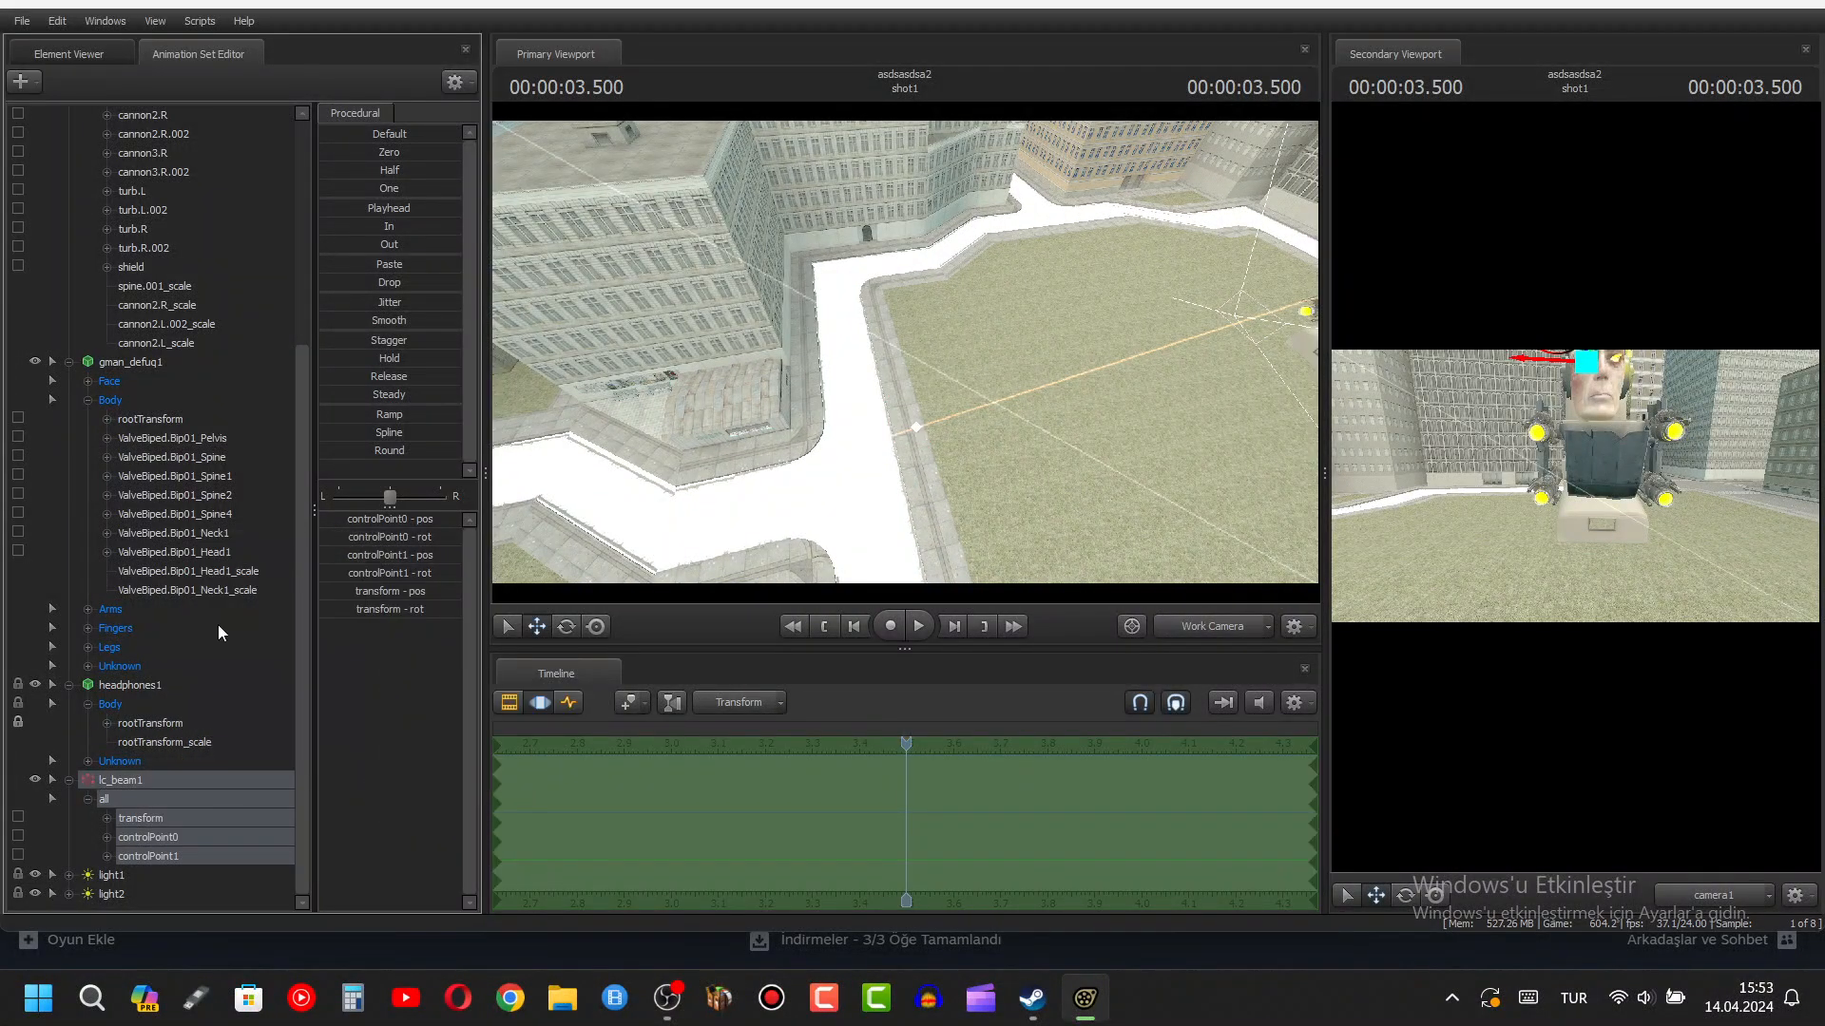
right_click(169, 905)
click(245, 823)
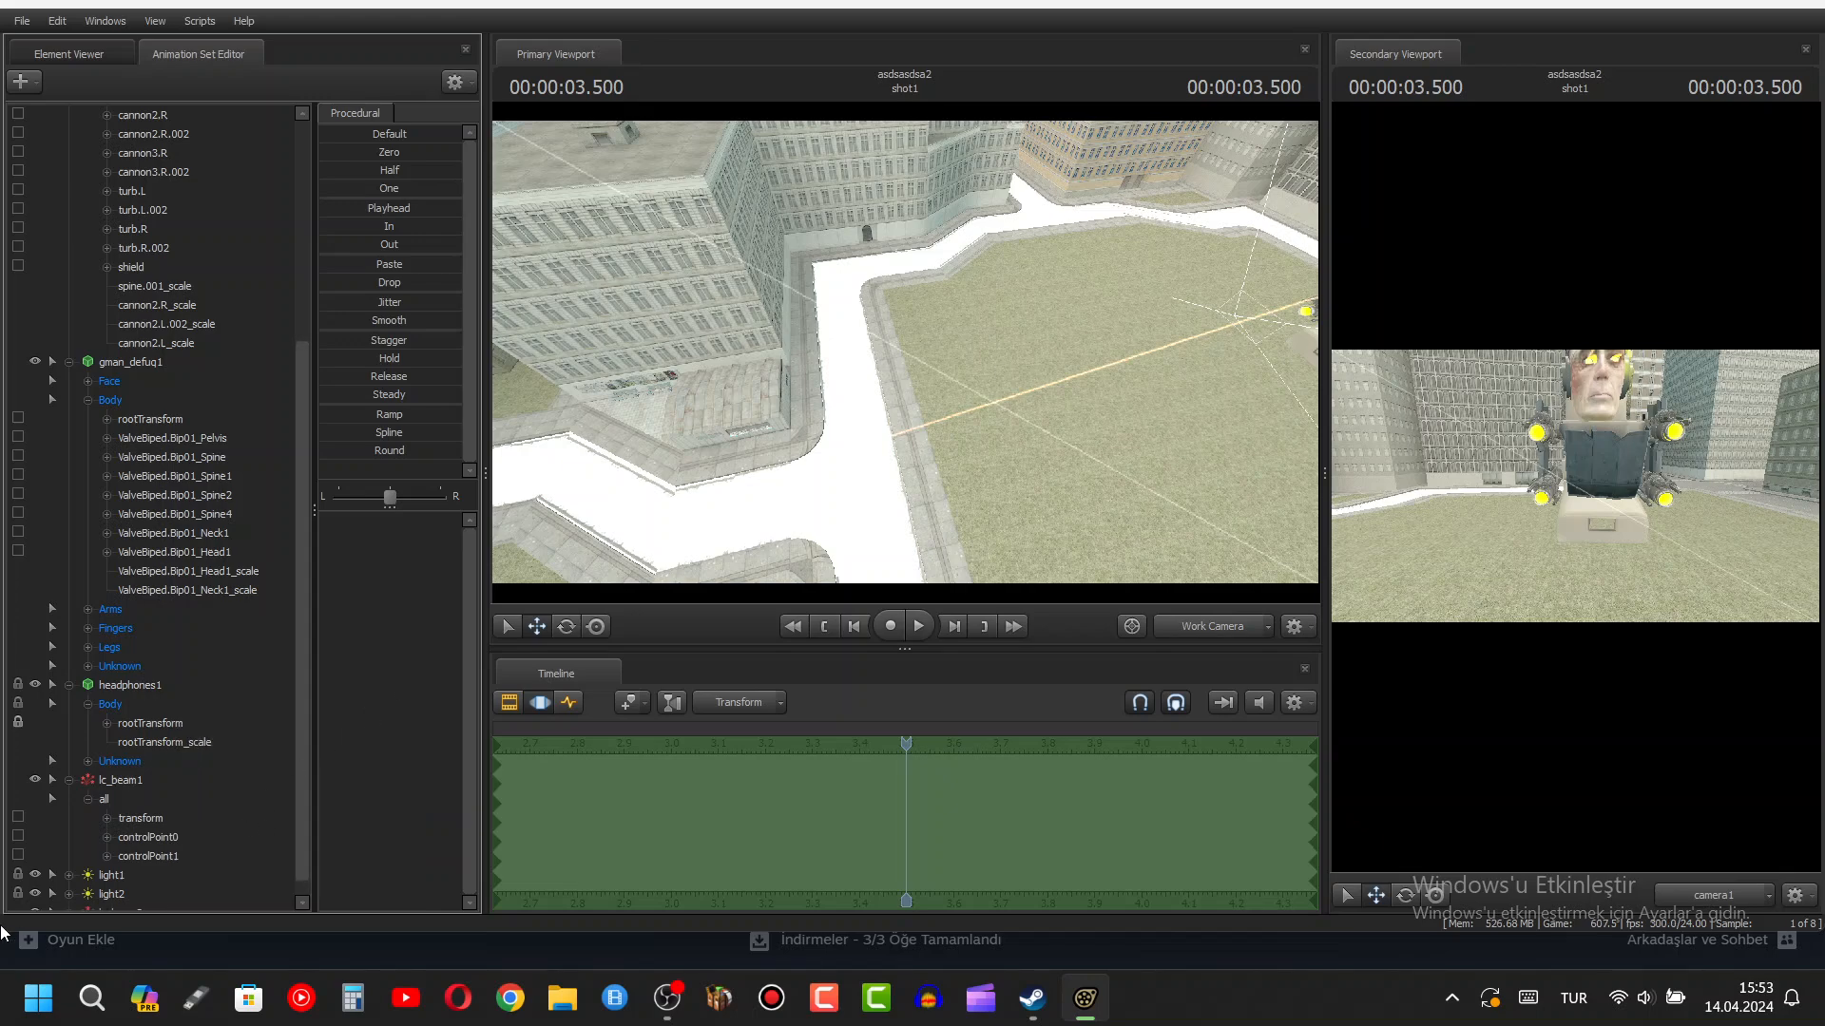
- Shift the lc_beam2 particle sideways so it fires from G-Man's other eye, and briefly play the shot to check it
scroll(98, 876, down, 1)
click(112, 893)
drag(871, 415, 899, 354)
mouse_move(1038, 412)
mouse_down()
mouse_move(1060, 388)
mouse_move(1055, 427)
mouse_up()
key(w)
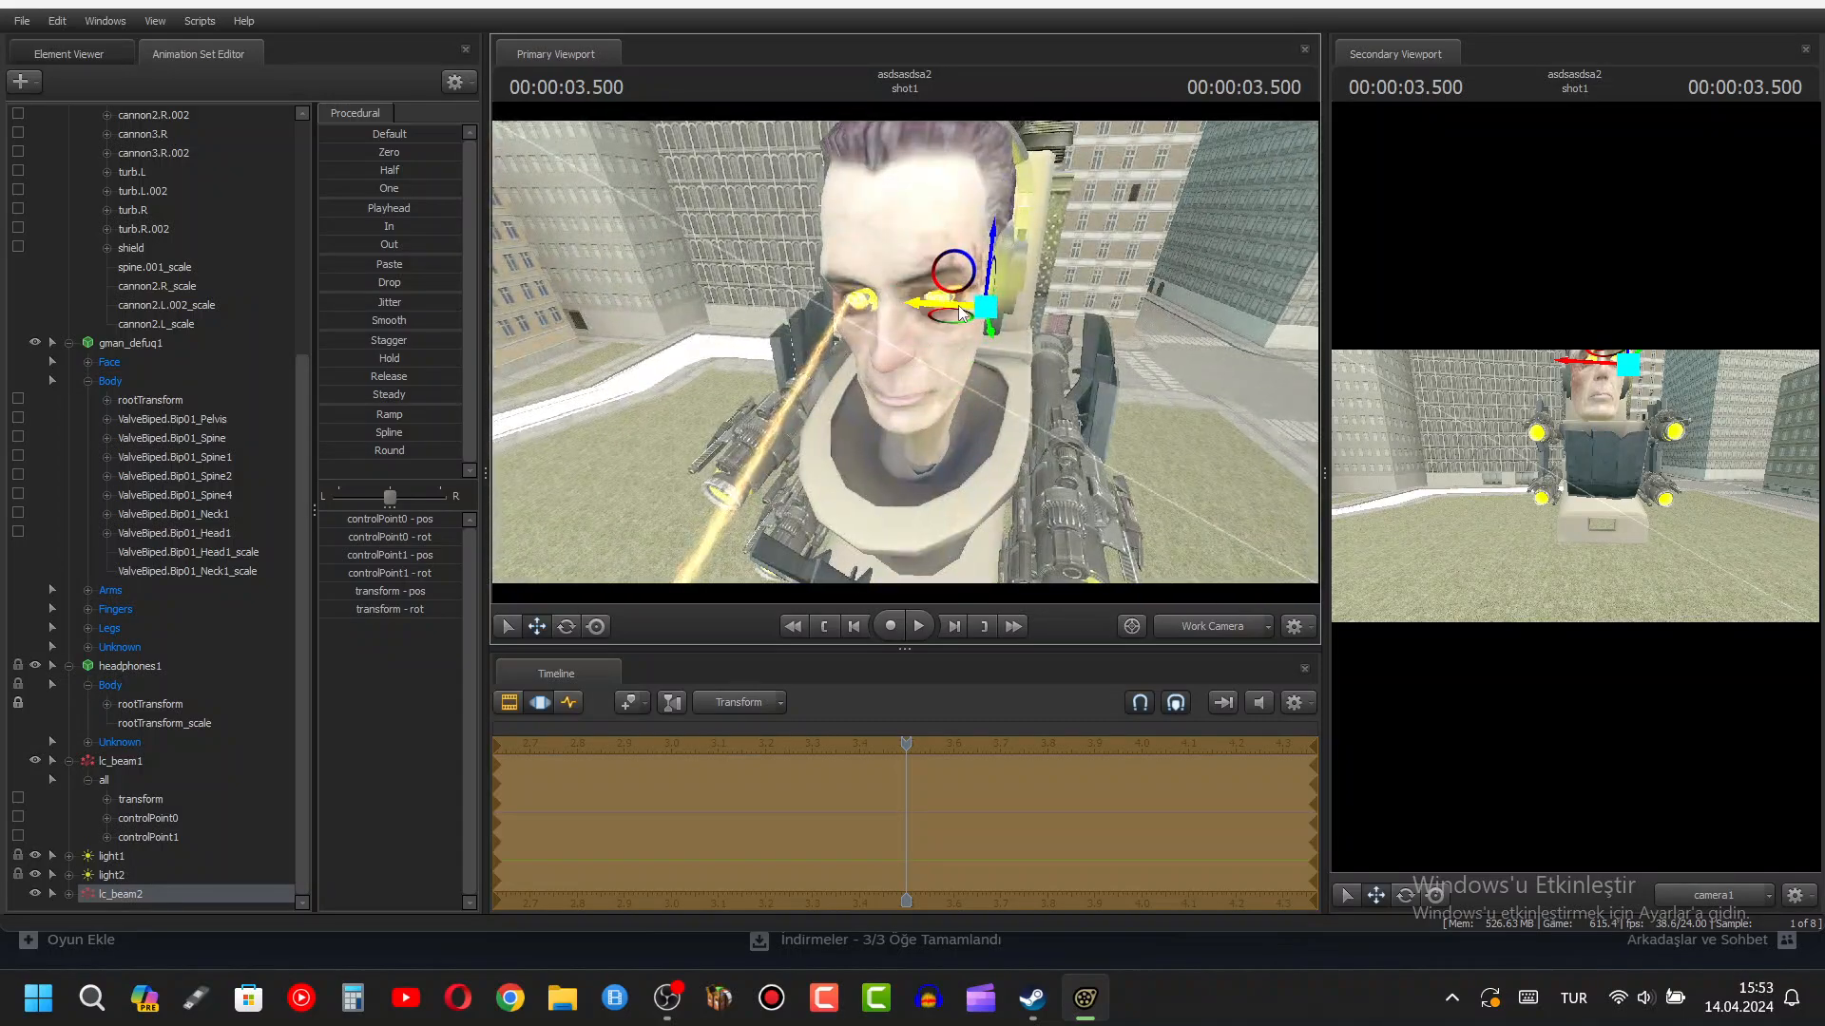
drag(959, 306, 1047, 304)
key(space)
key(space)
- Lock the transform, controlPoint0 and controlPoint1 of lc_beam1 to the ValveBiped.Bip01_Head1 bone of gman_defuq1
key(w)
key(a)
key(w)
key(a)
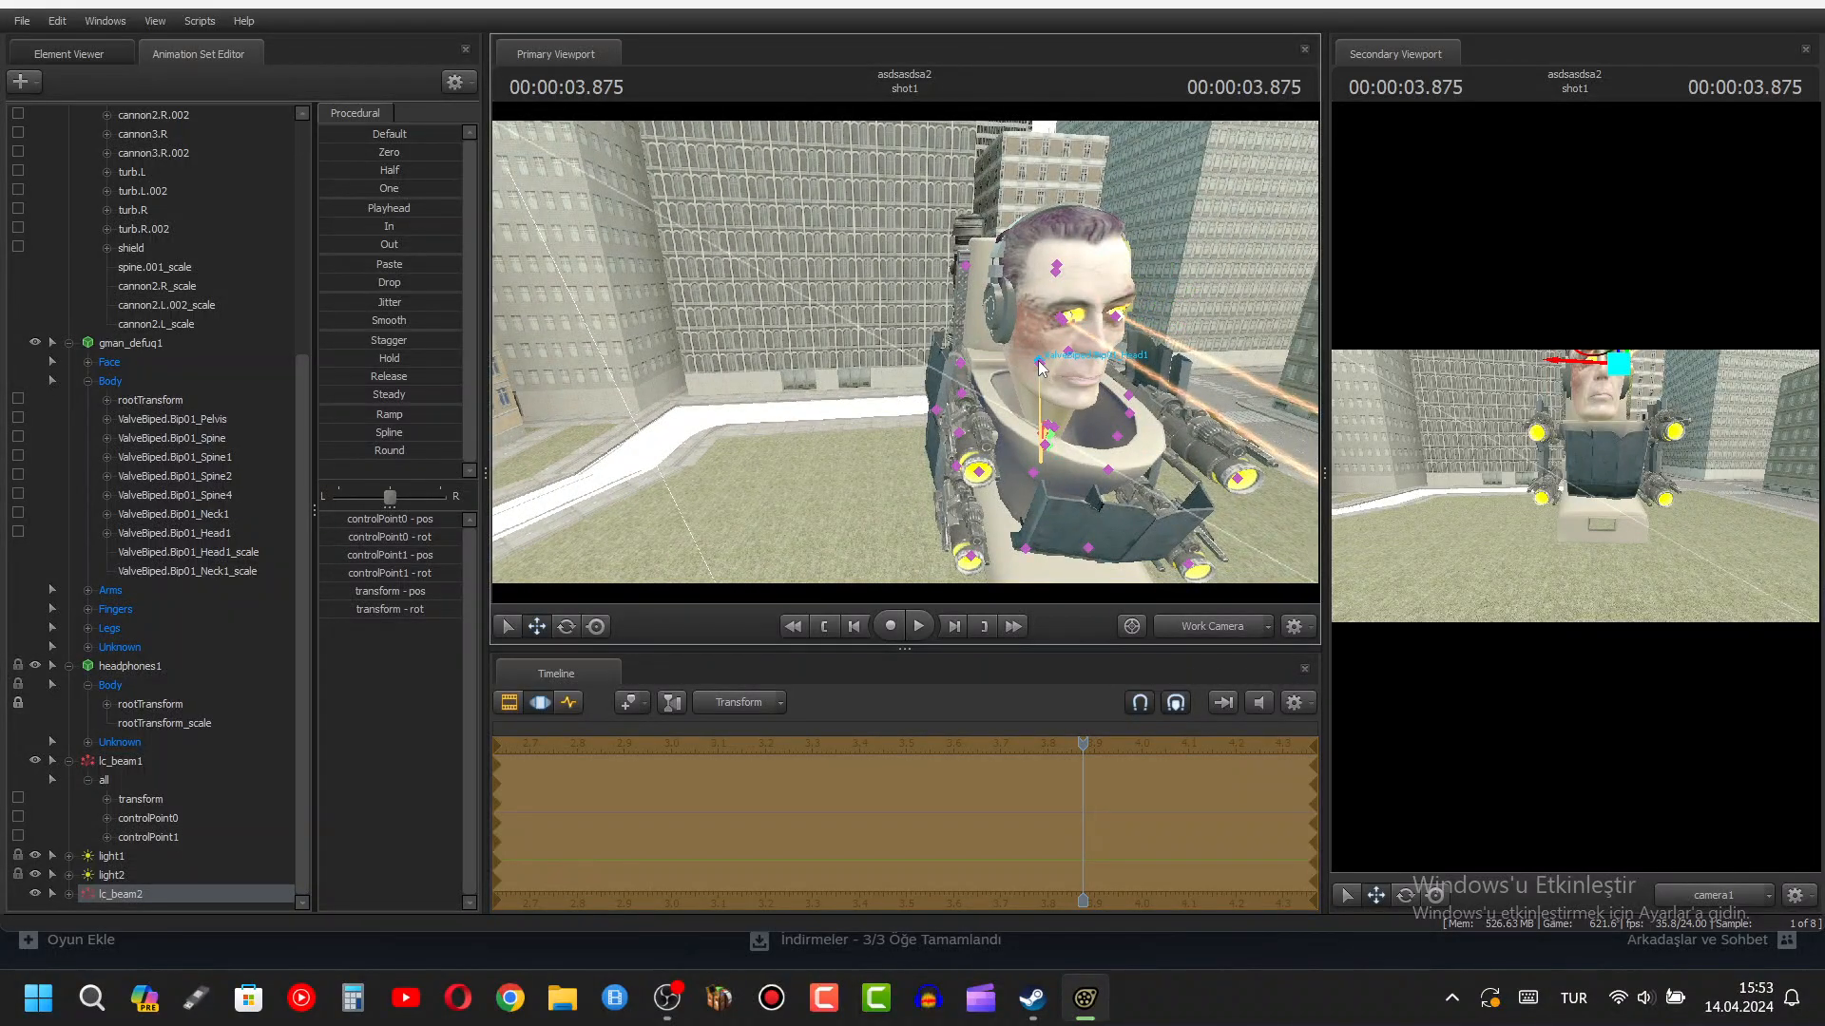
click(1041, 366)
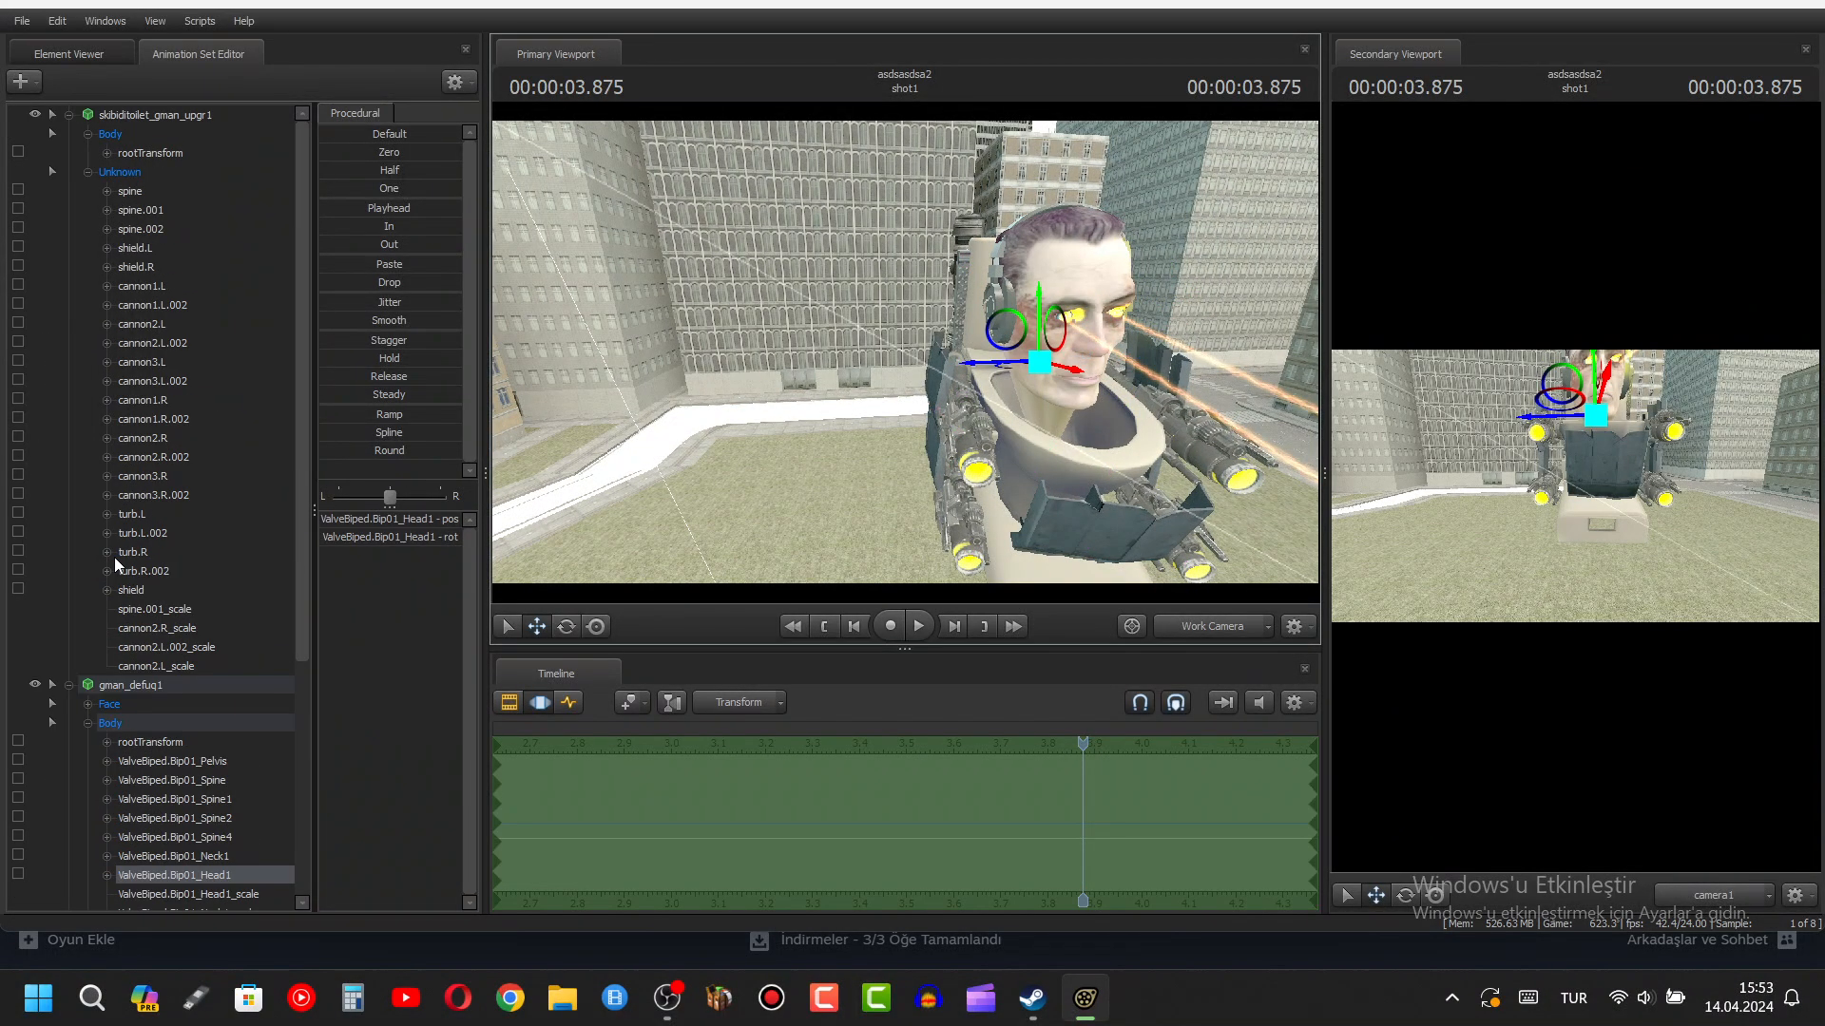
scroll(114, 557, down, 6)
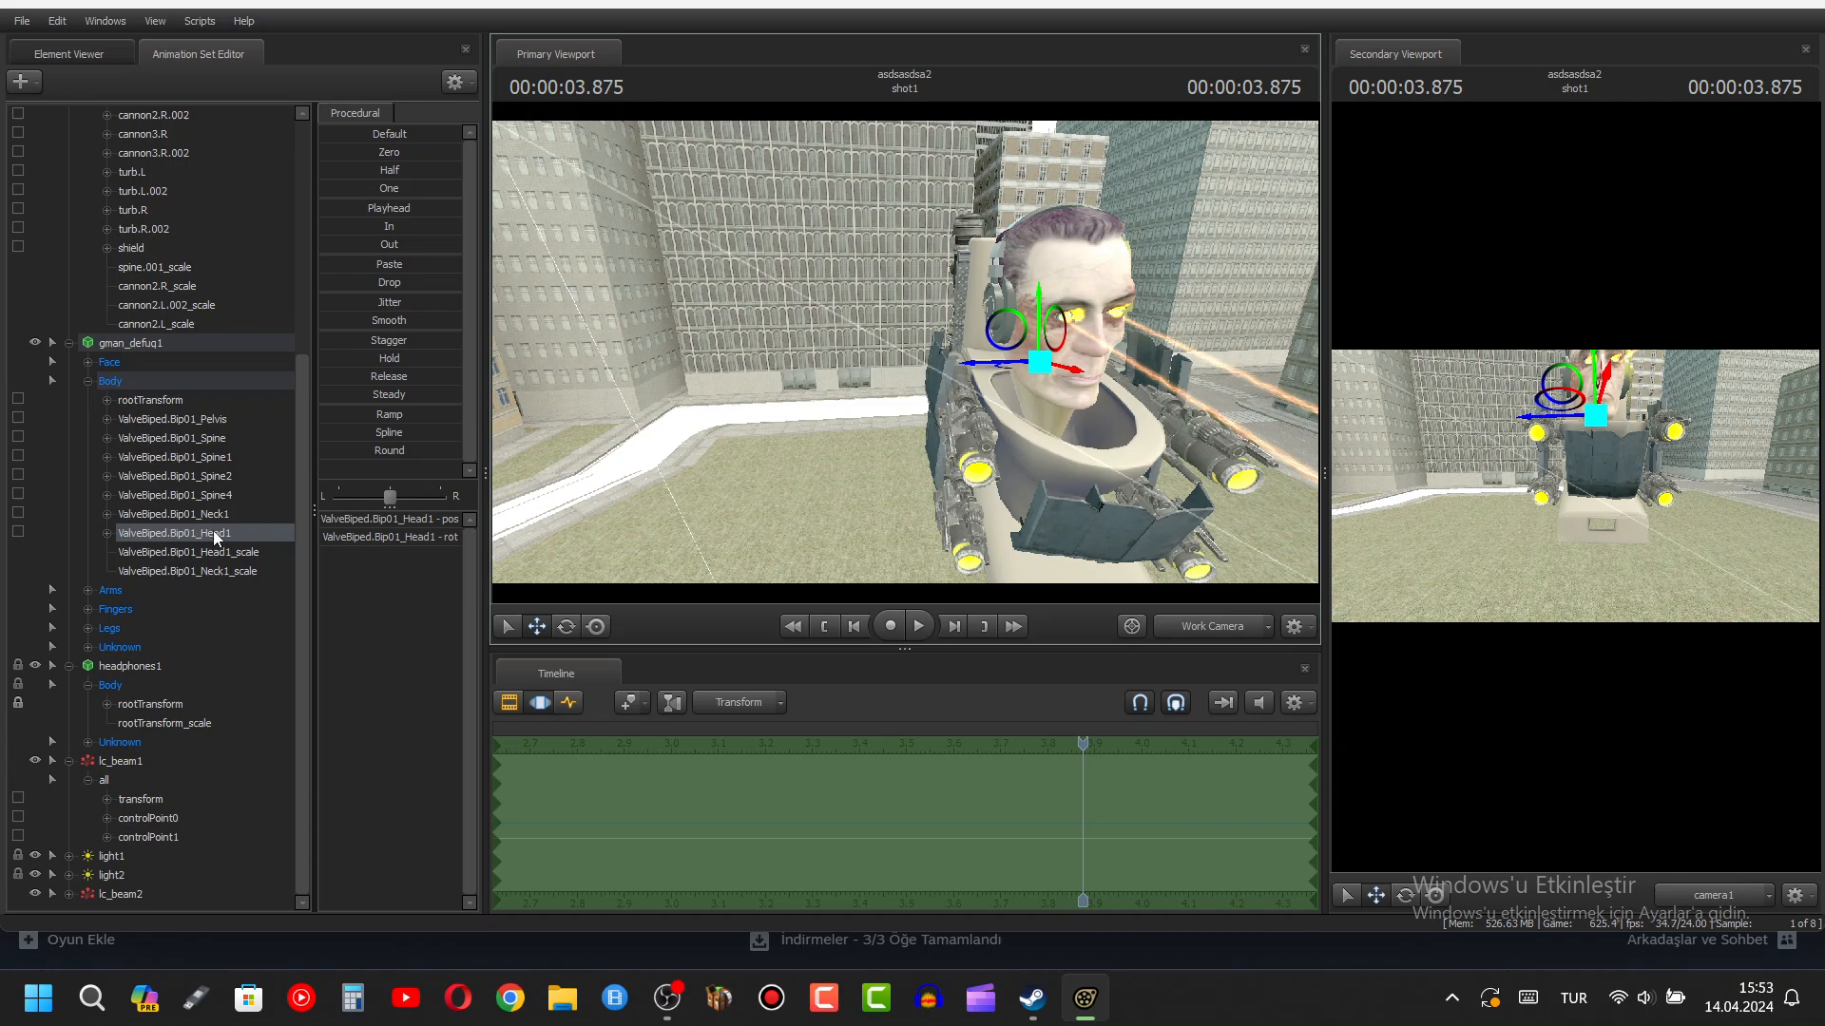
drag(213, 530, 168, 813)
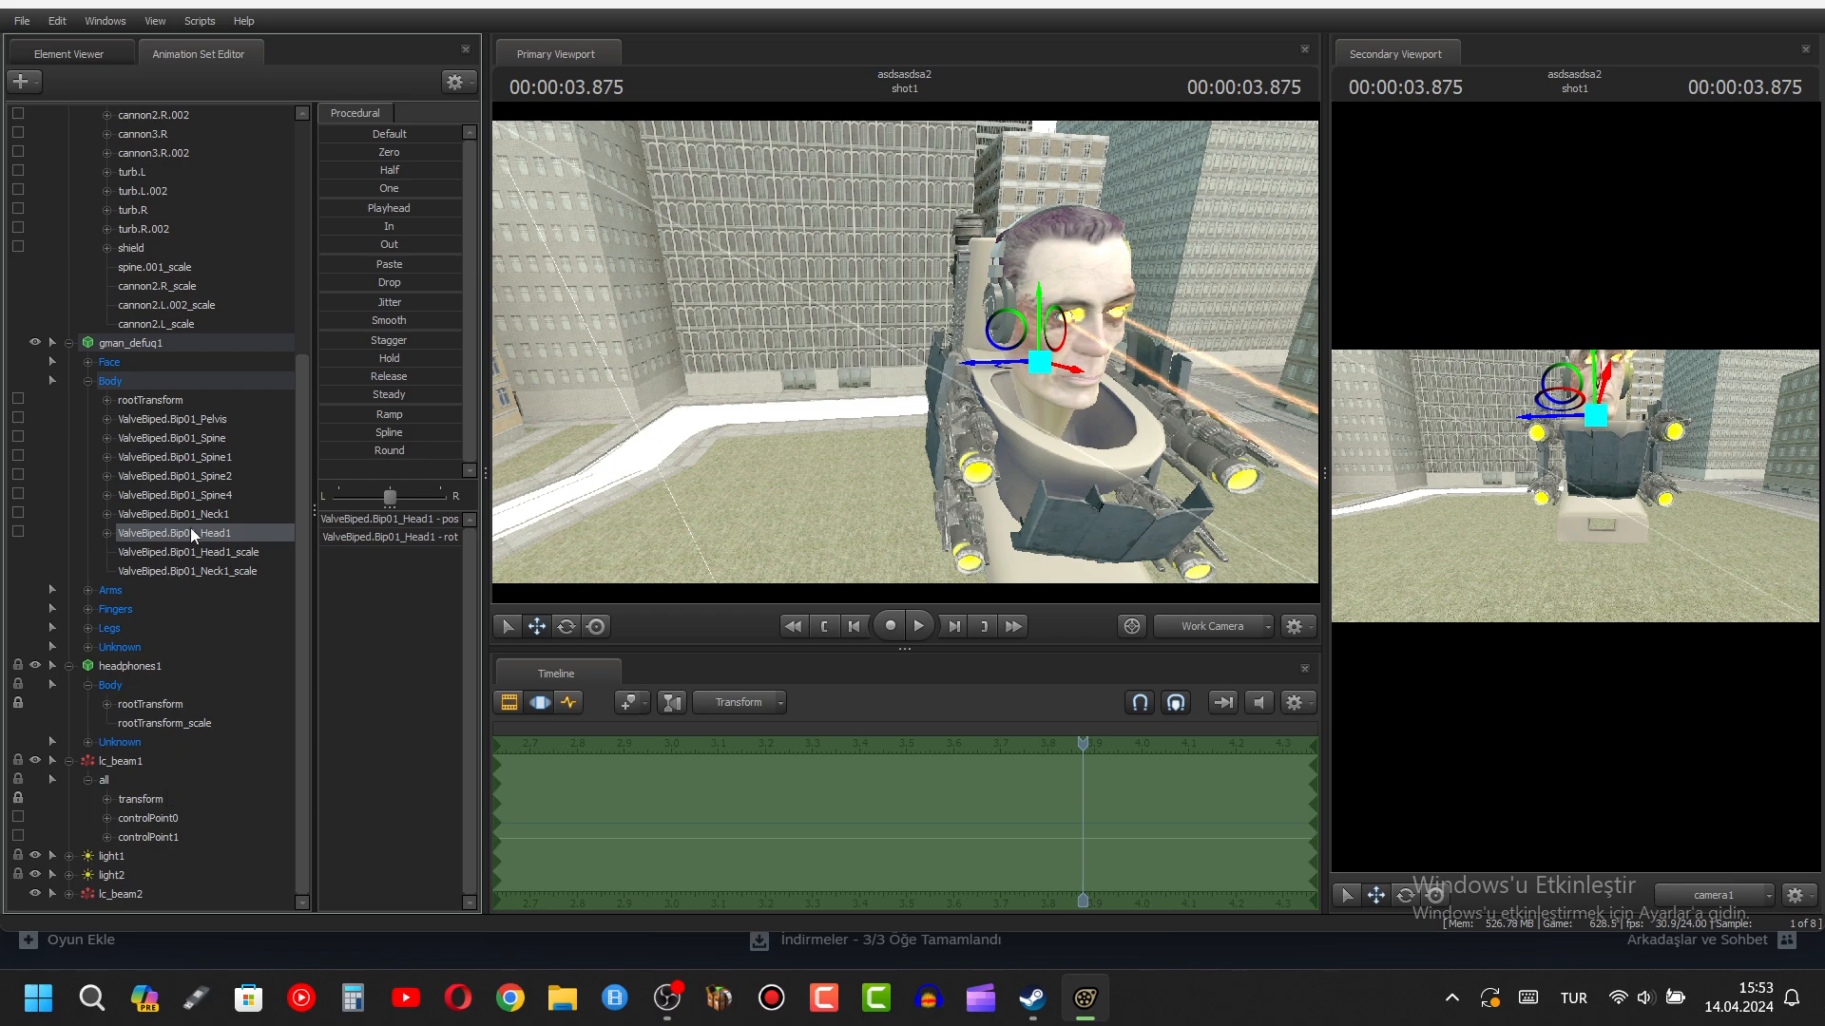
drag(197, 536, 134, 816)
drag(198, 534, 161, 840)
- Expand lc_beam2 and lock its transform, controlPoint0 and controlPoint1 to ValveBiped.Bip01_Head1
click(72, 893)
click(89, 890)
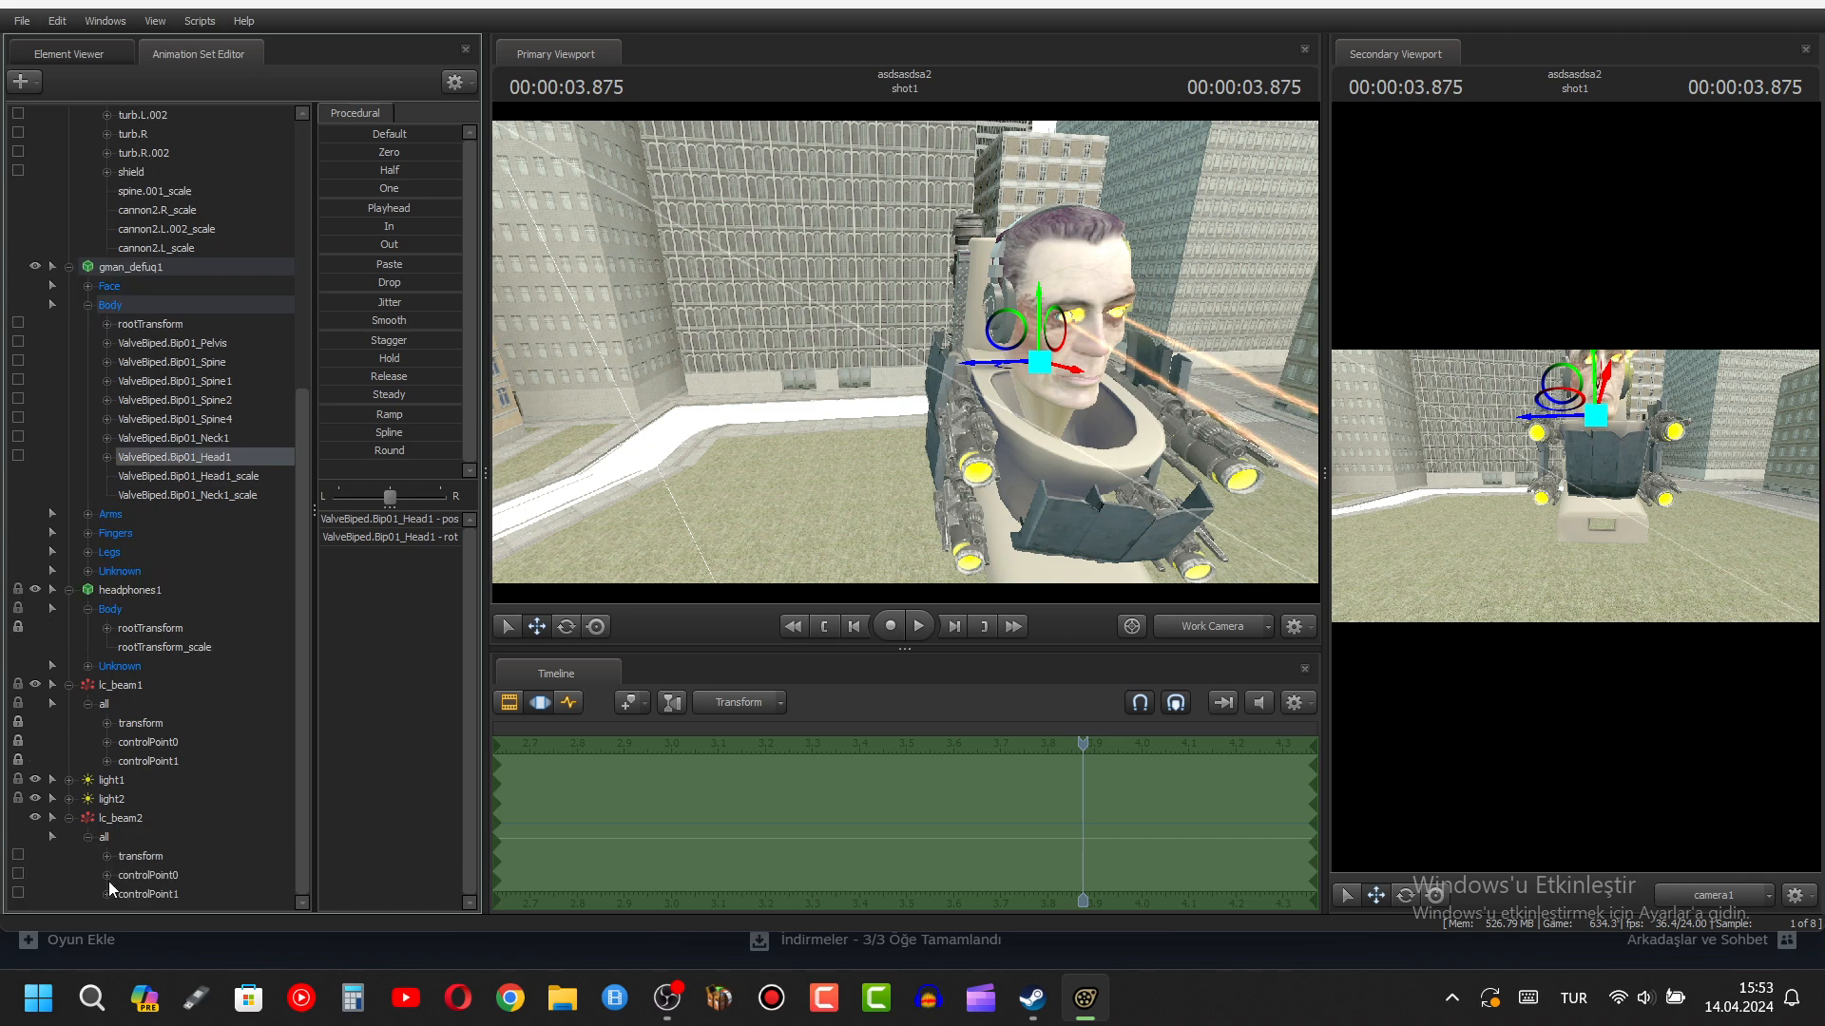
drag(181, 459, 156, 858)
drag(180, 462, 148, 874)
drag(205, 458, 157, 894)
- Switch to the Graph Editor and set a keyframe on ValveBiped.Bip01_Head1 at 3.958 seconds
click(575, 706)
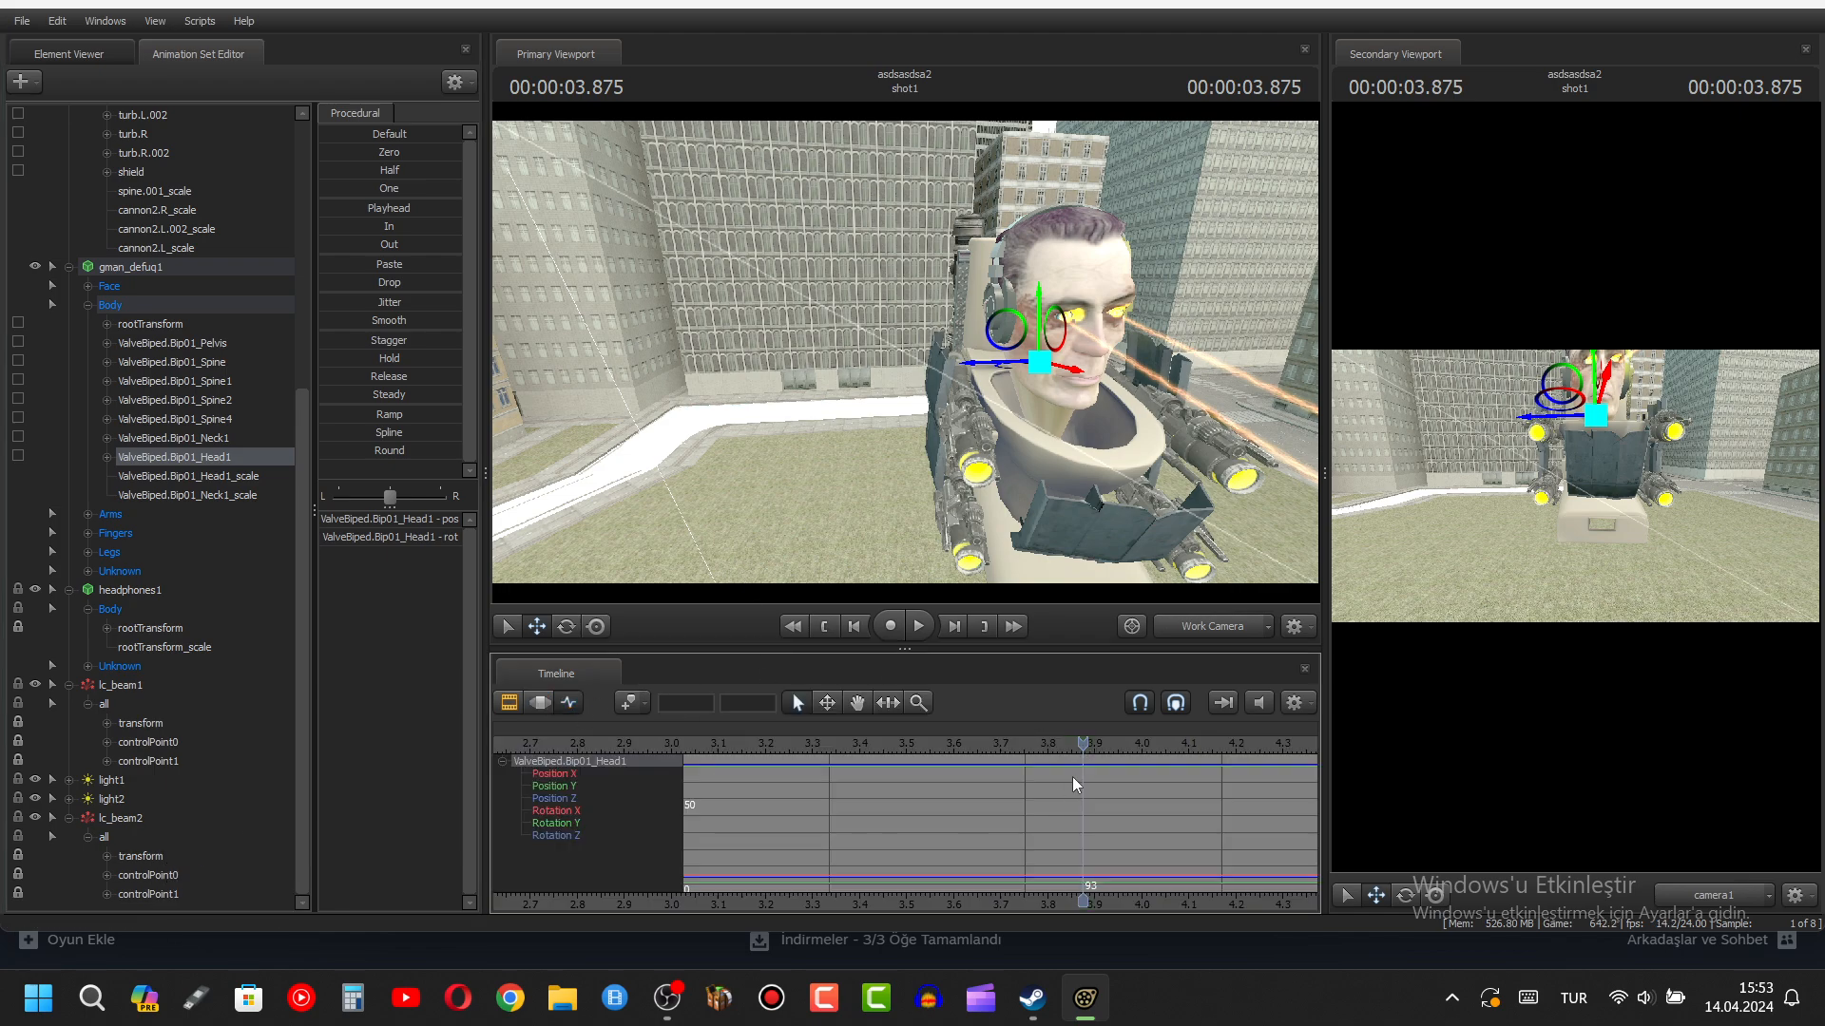
drag(1082, 749, 1130, 758)
drag(966, 523, 890, 329)
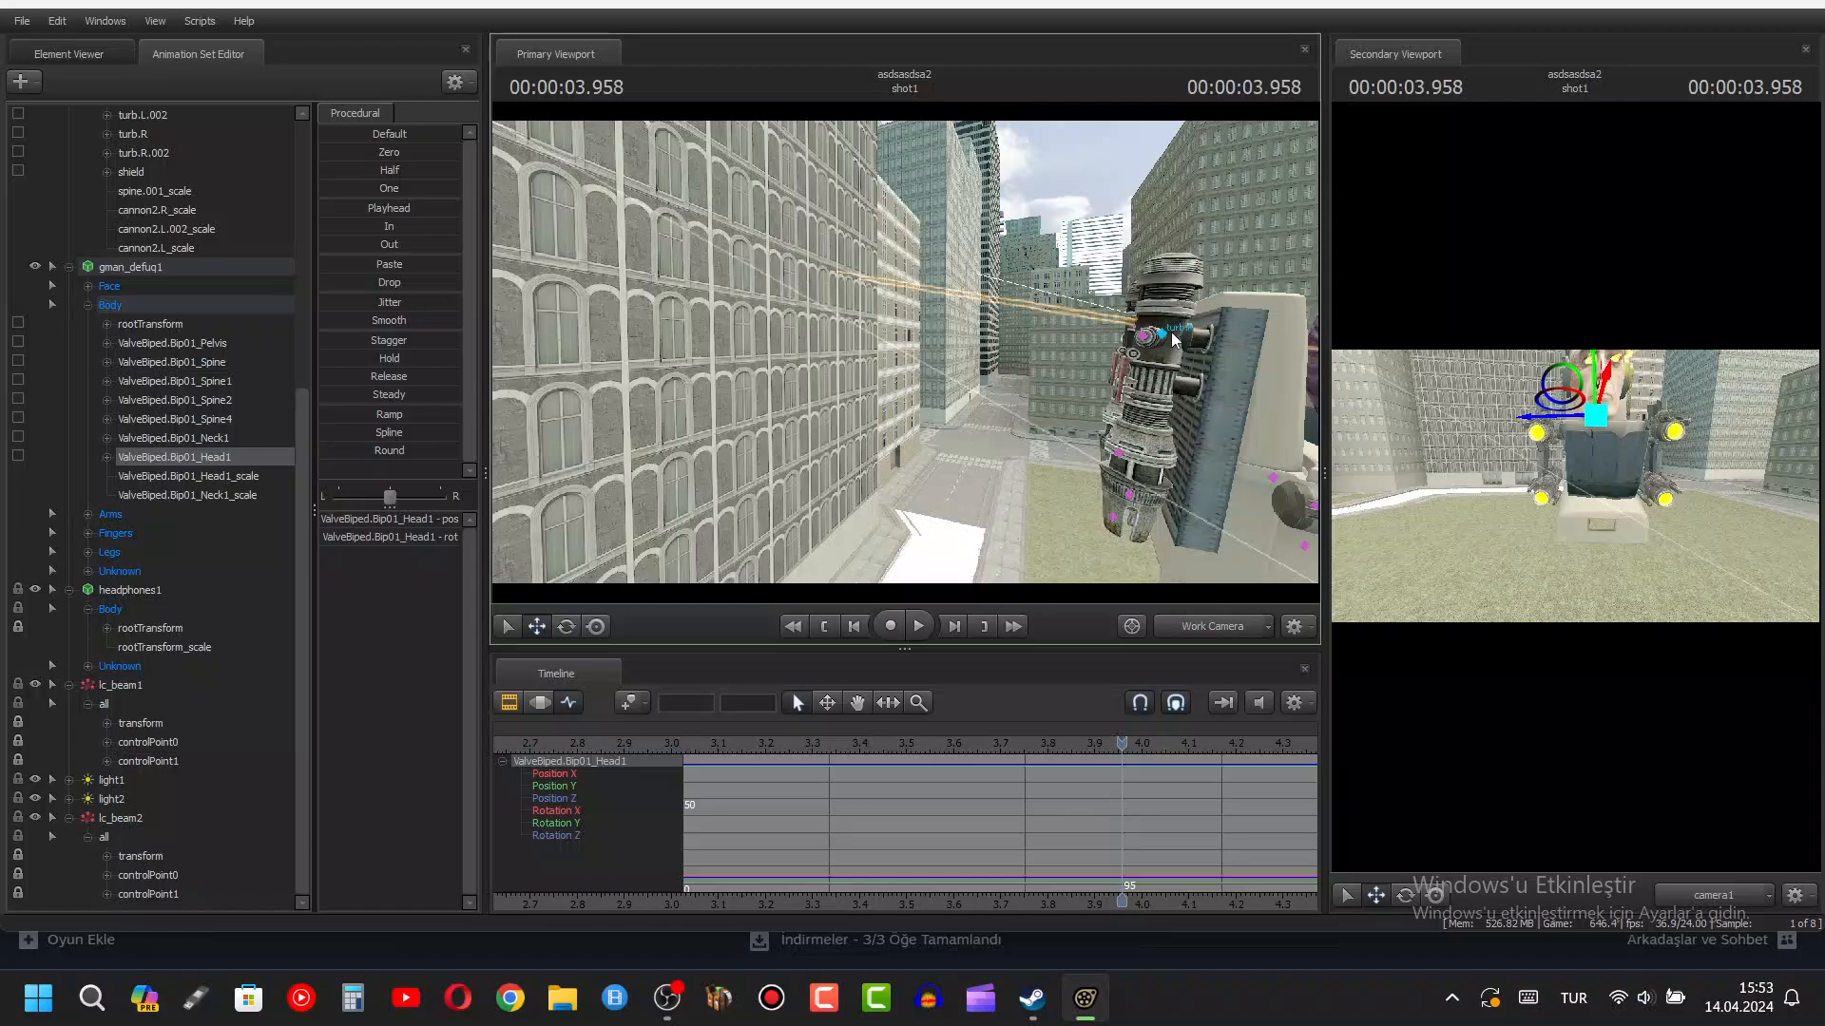
click(173, 739)
drag(774, 516, 723, 511)
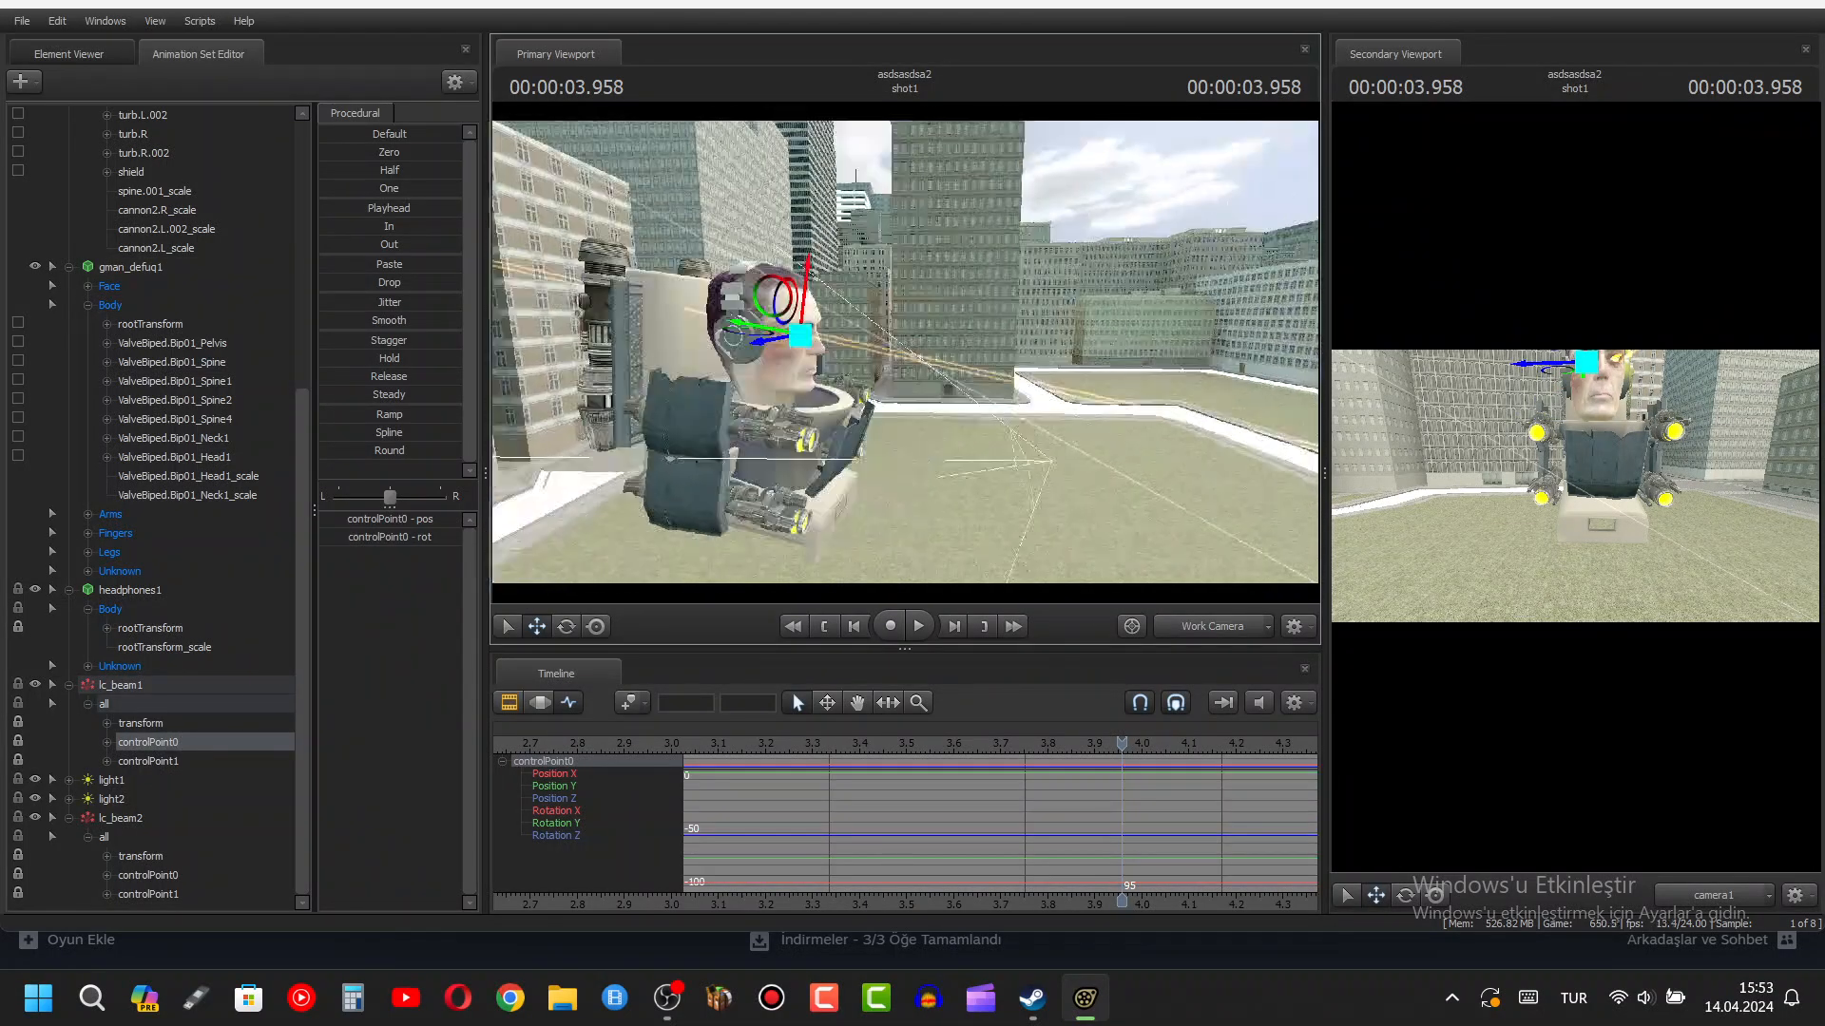
mouse_move(905, 352)
mouse_down()
mouse_move(884, 352)
mouse_move(905, 340)
mouse_up()
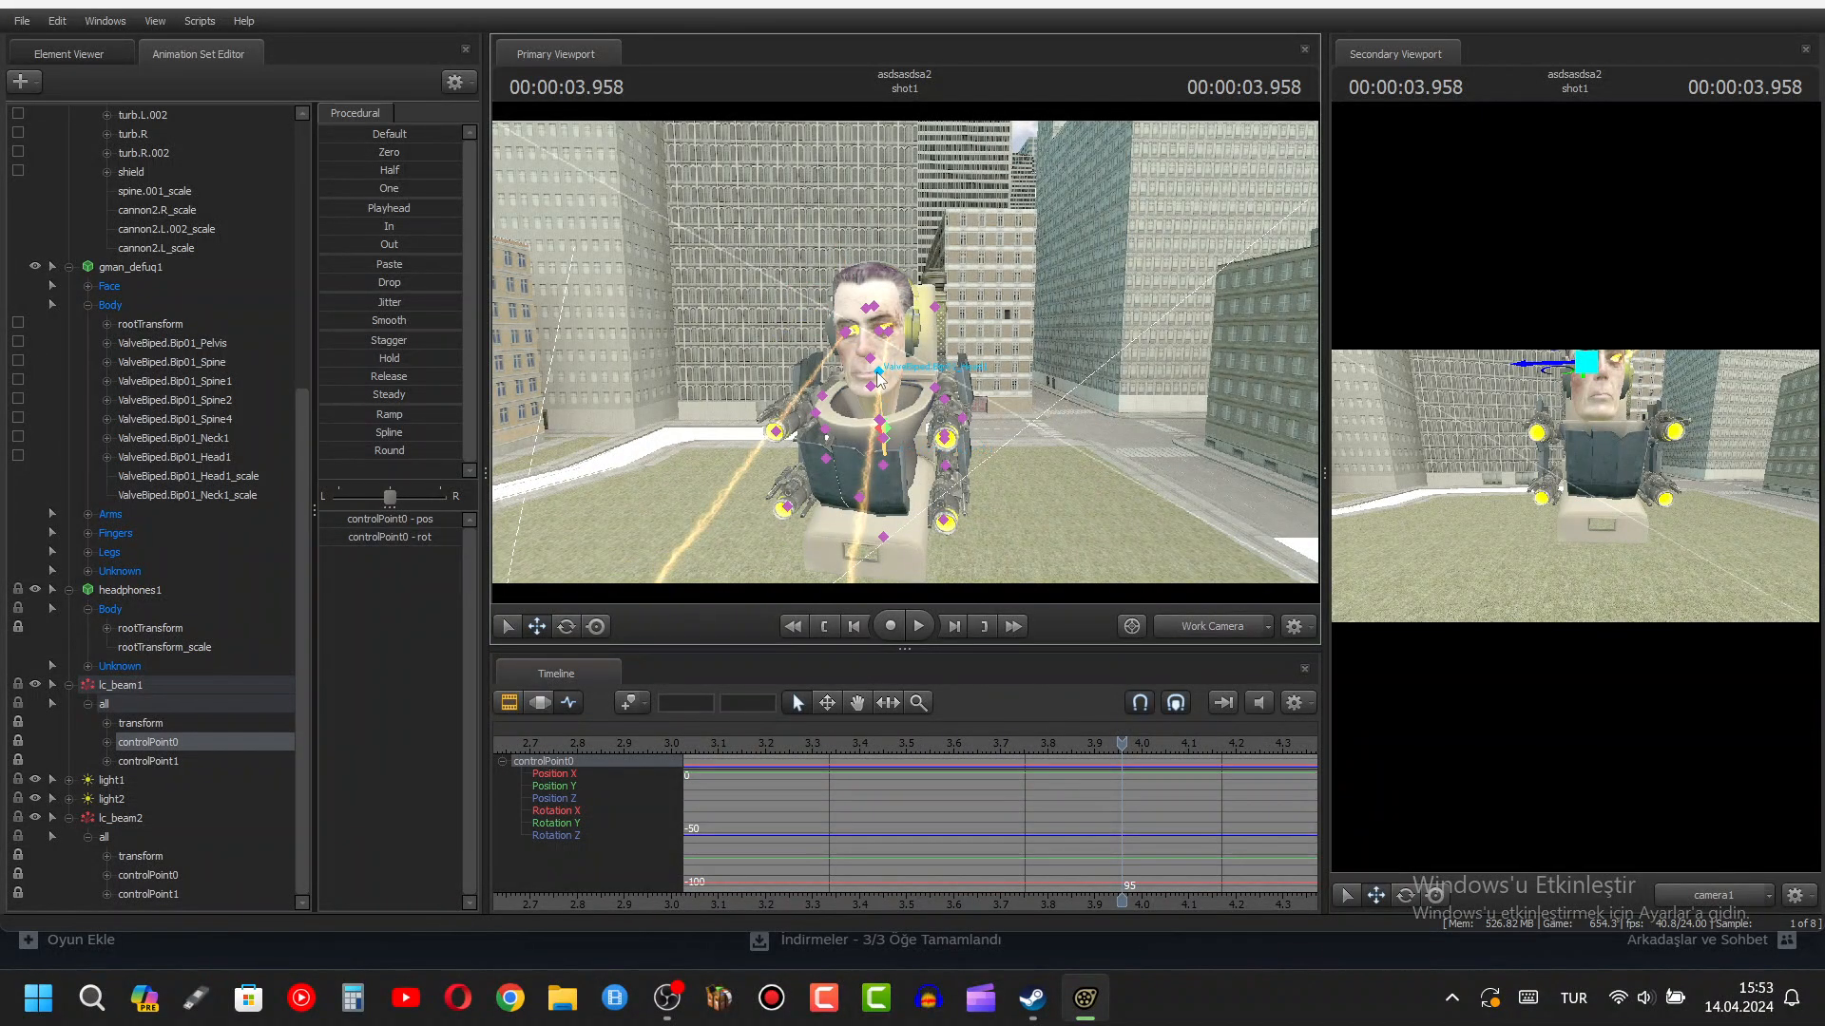
click(876, 372)
key(m)
- Play the shot, scrub back to about 2.9 seconds and replay past 4 seconds to check the beams
key(space)
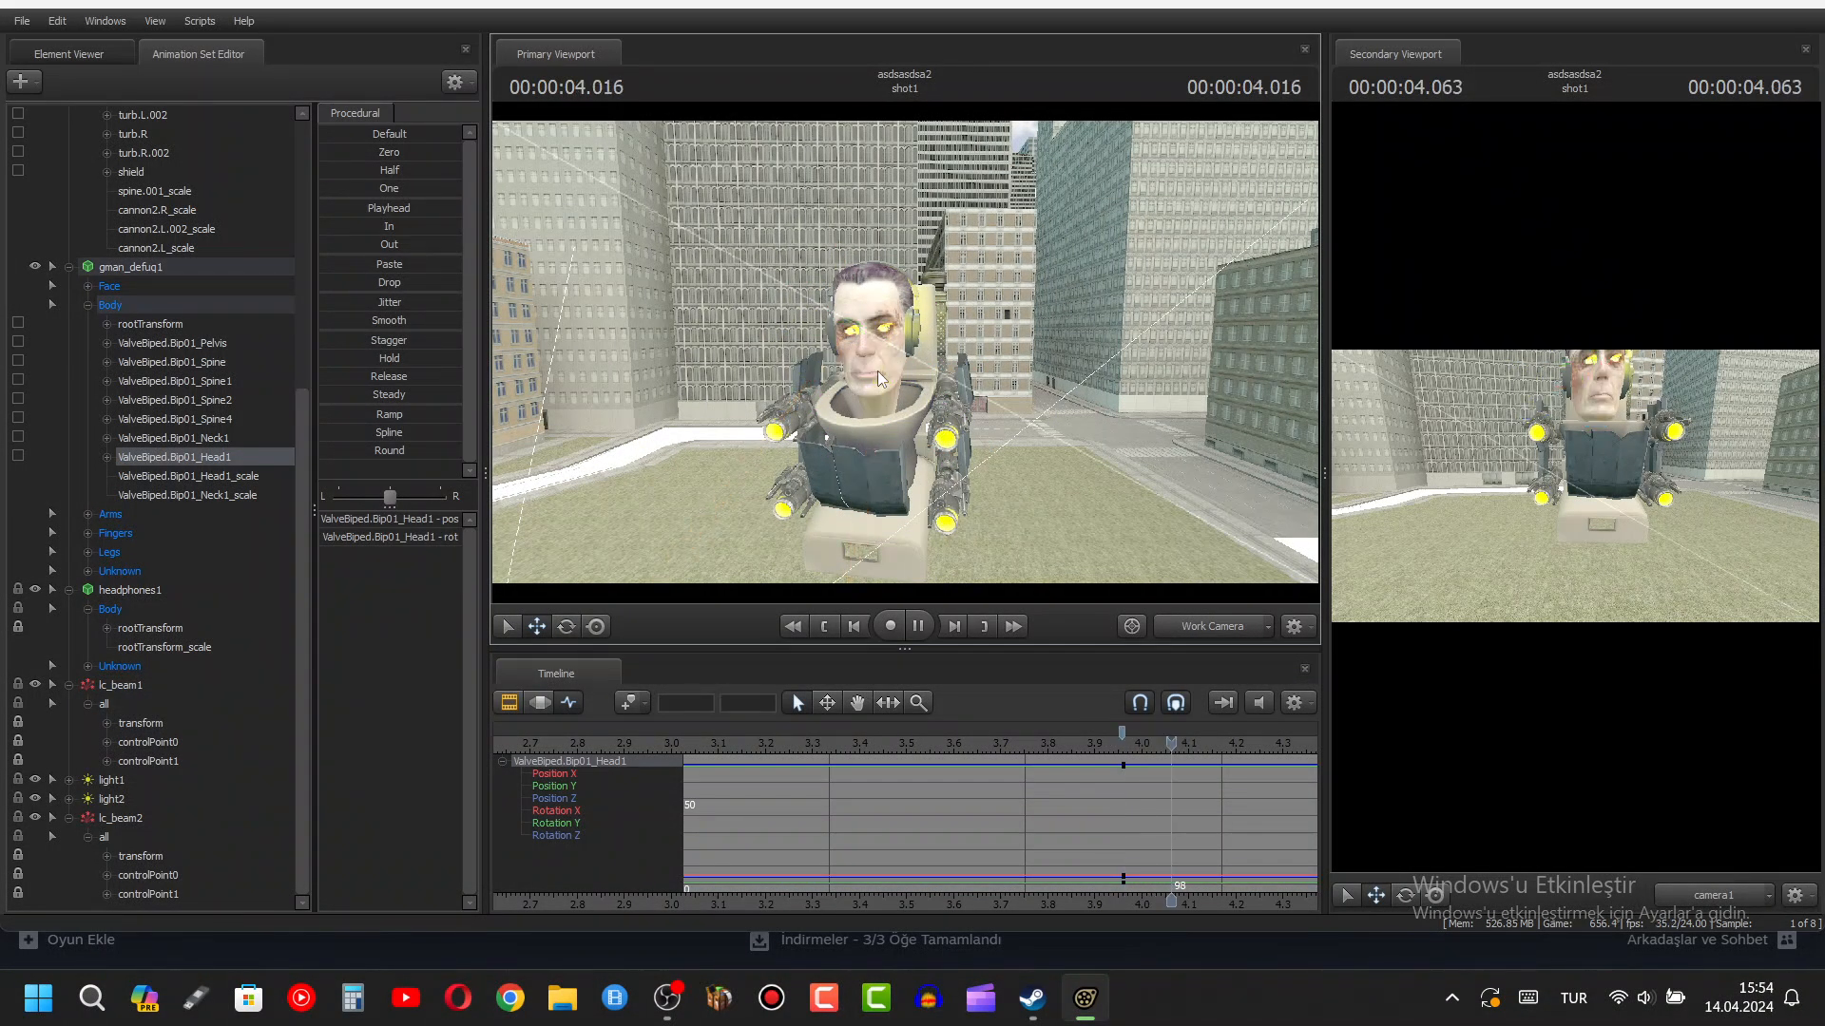
key(space)
drag(1217, 741, 632, 751)
key(space)
key(space)
key(space)
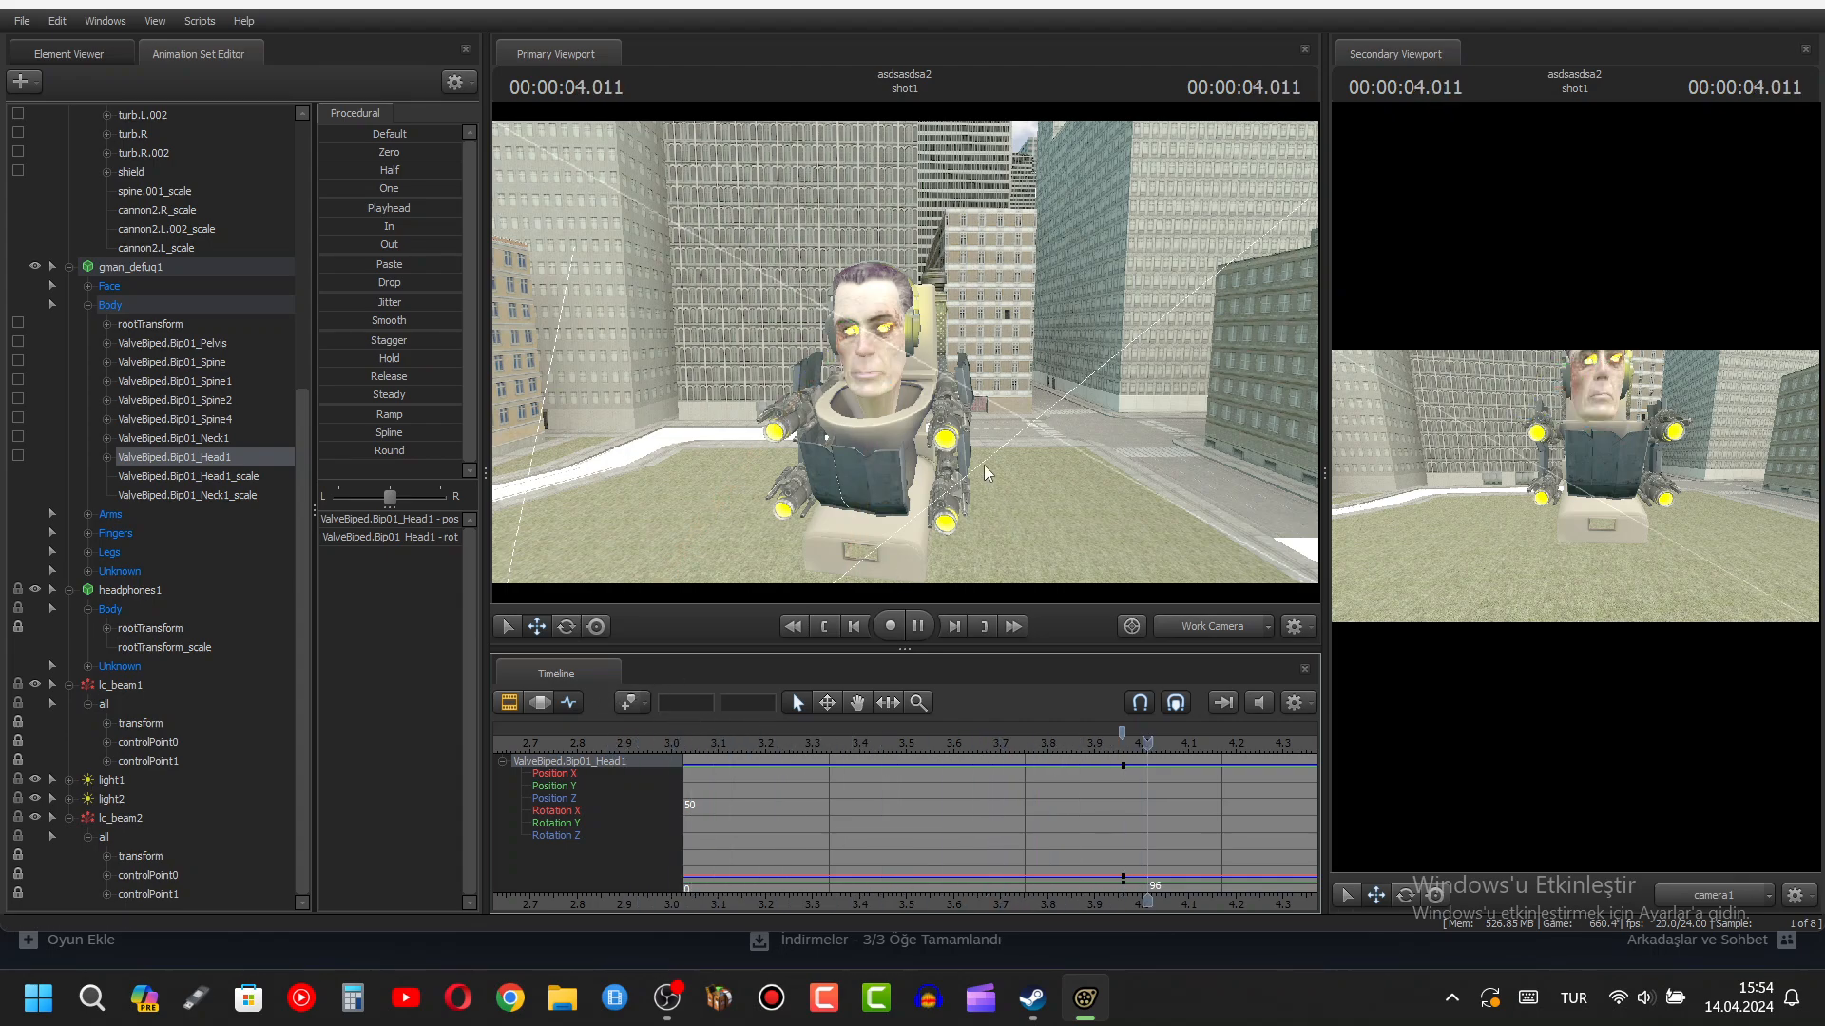
key(space)
- Remove the locks from the transform, controlPoint0 and controlPoint1 of both lc_beam1 and lc_beam2
click(19, 724)
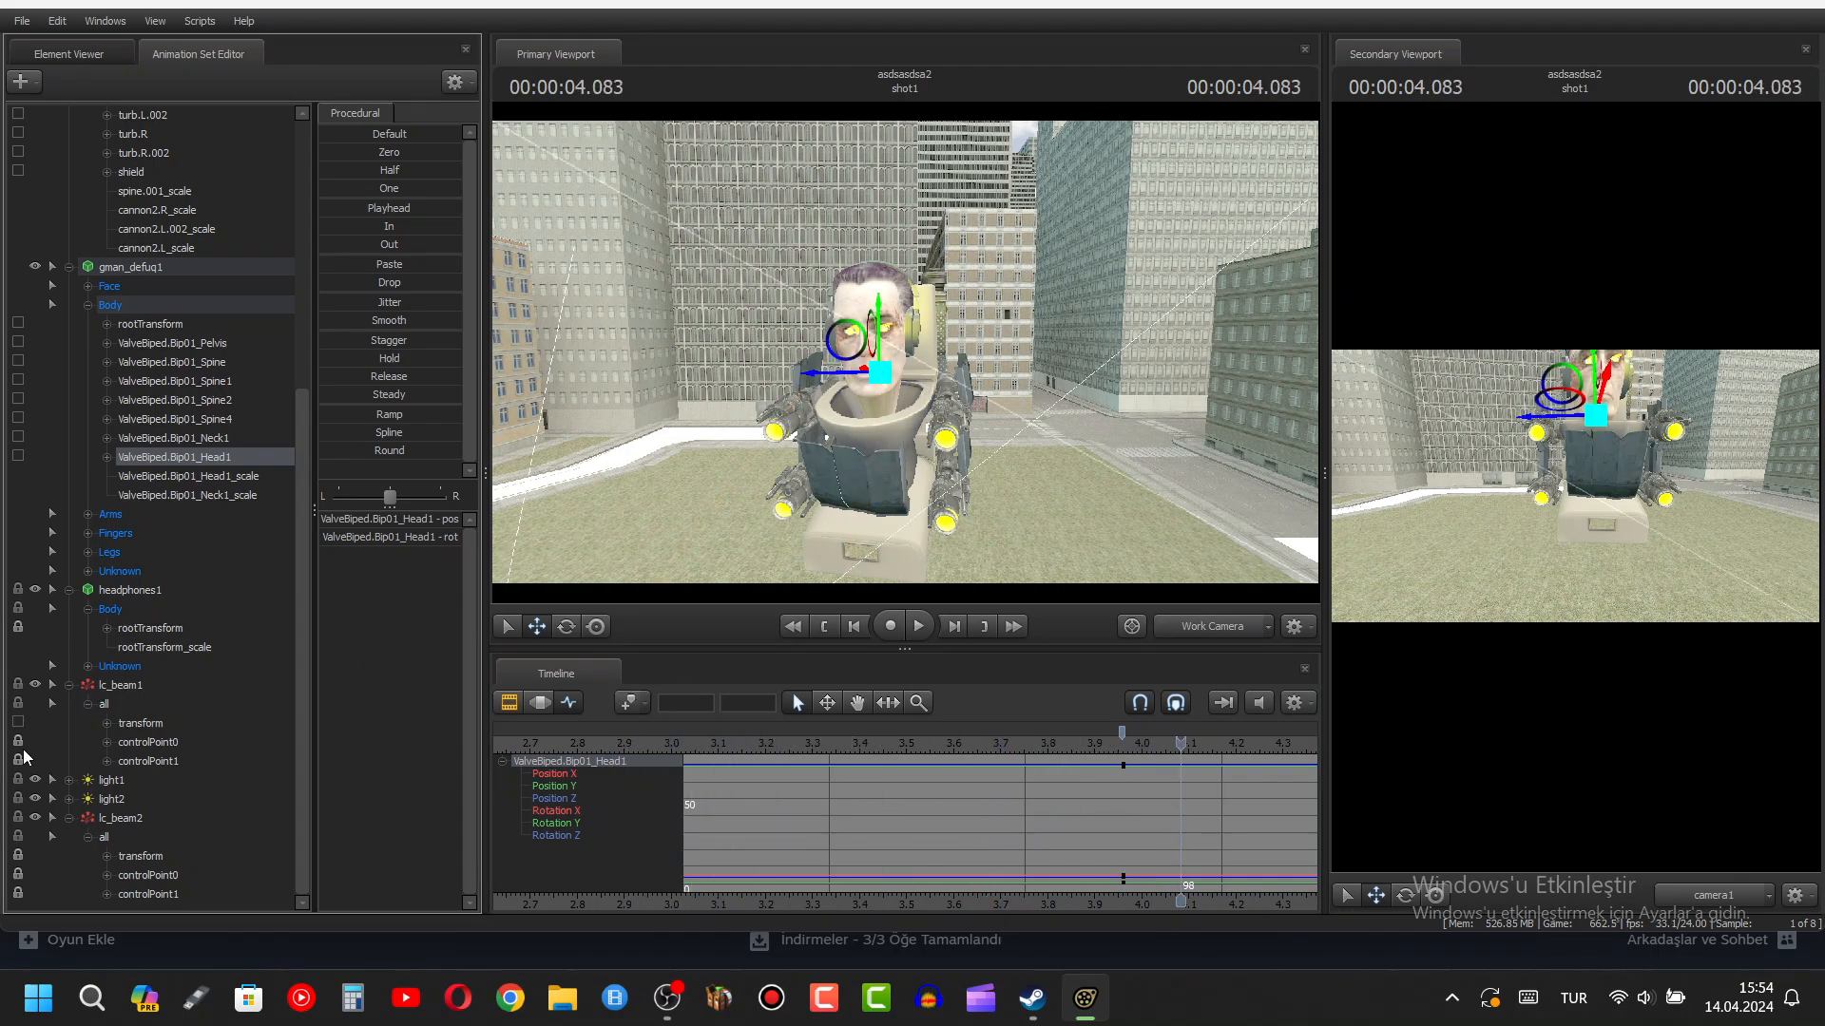
click(18, 762)
click(18, 894)
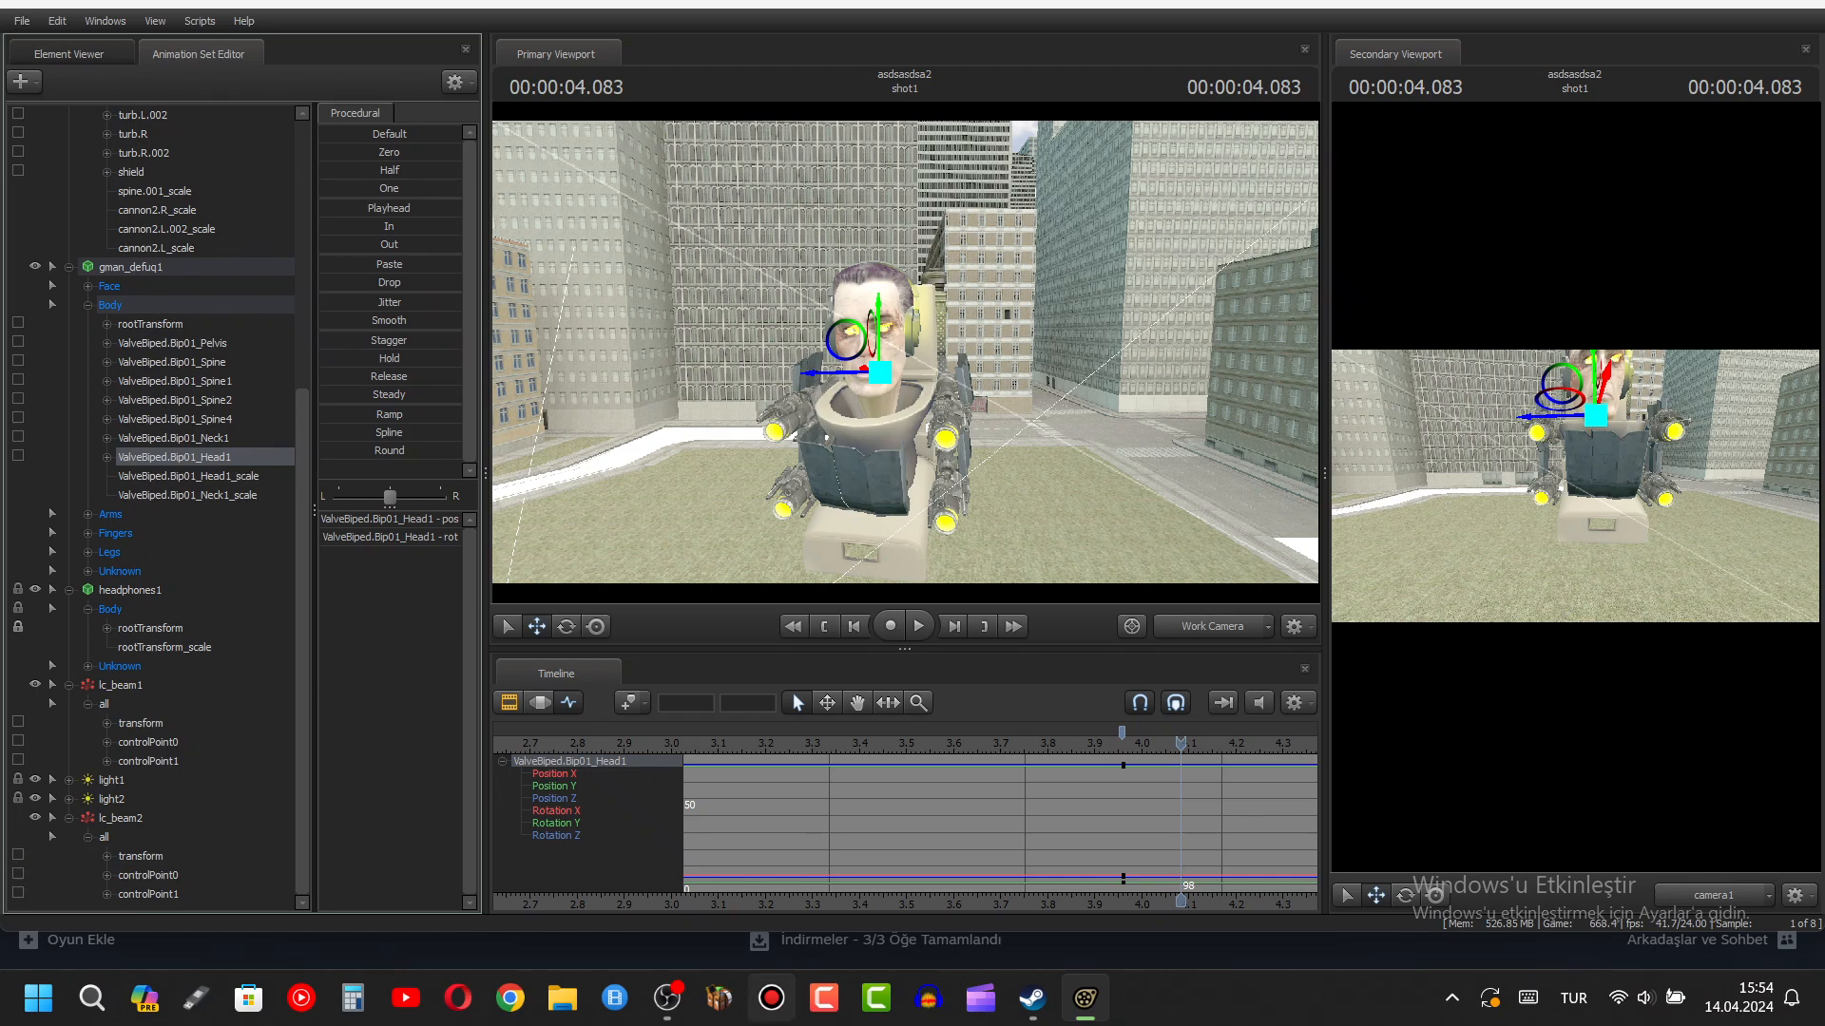
mouse_move(1137, 432)
mouse_down()
mouse_move(1179, 426)
mouse_move(1136, 413)
mouse_up()
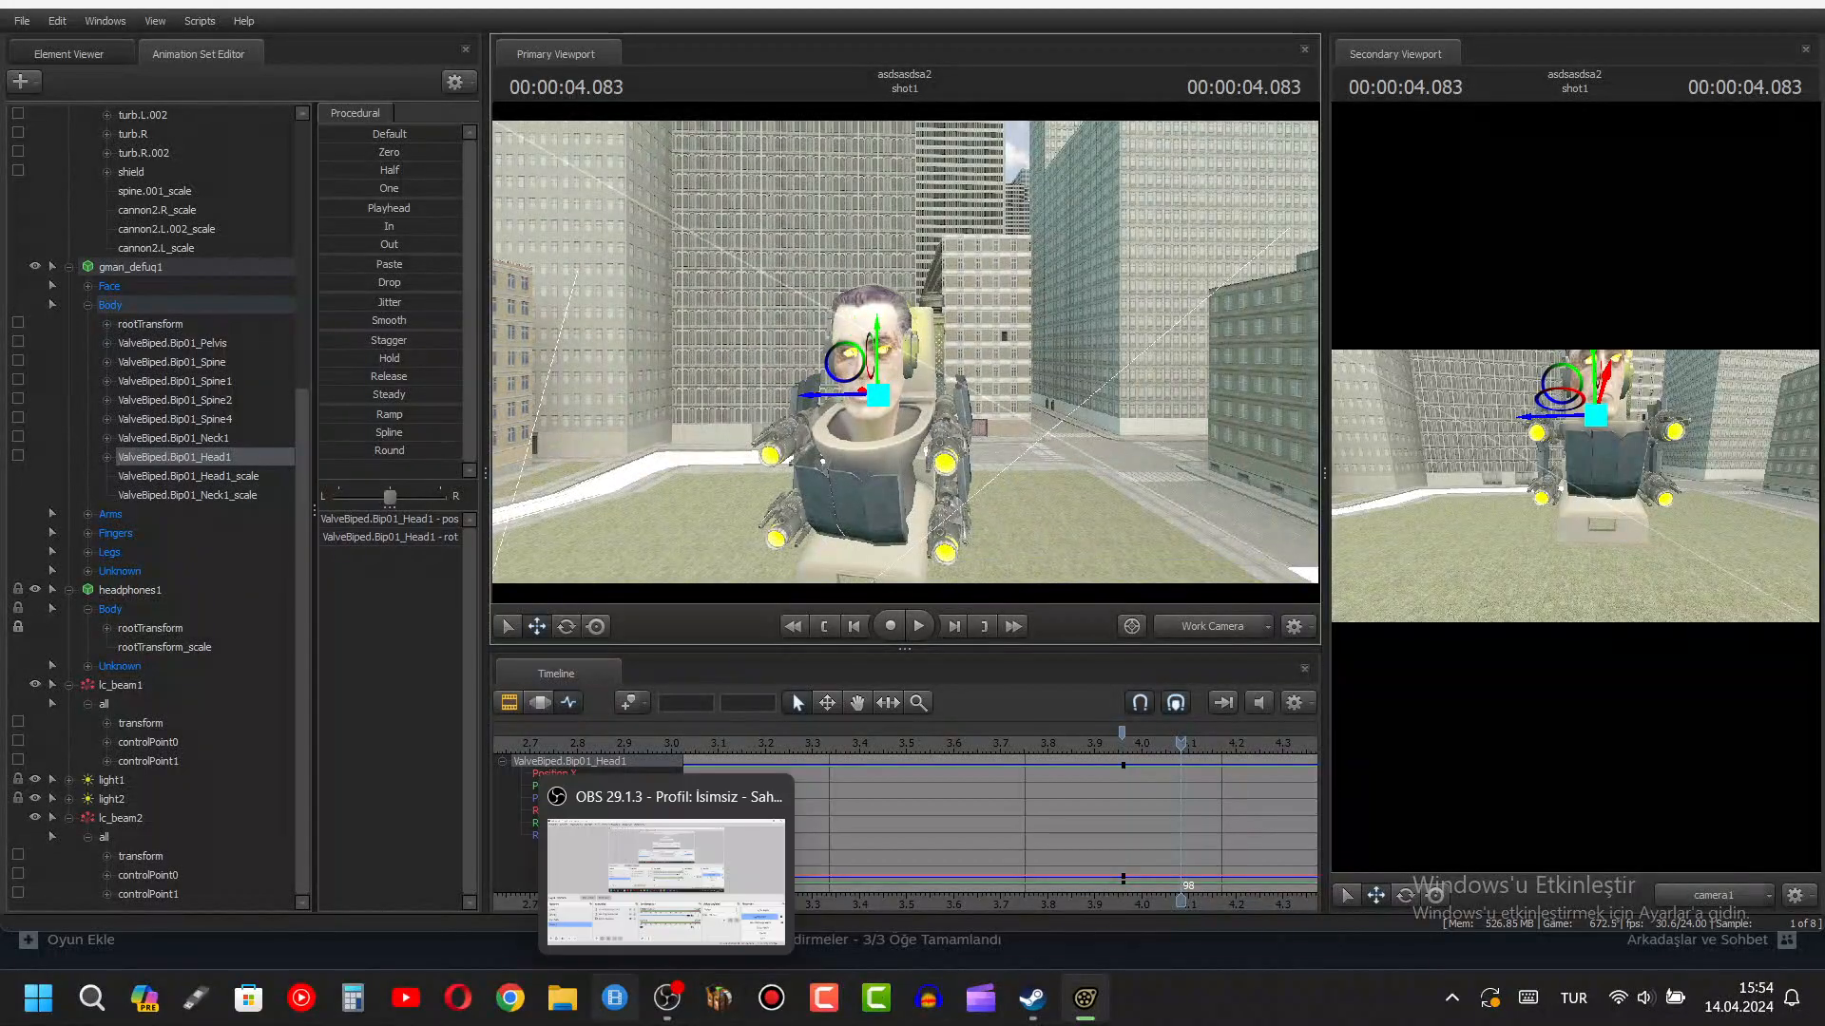
click(1451, 998)
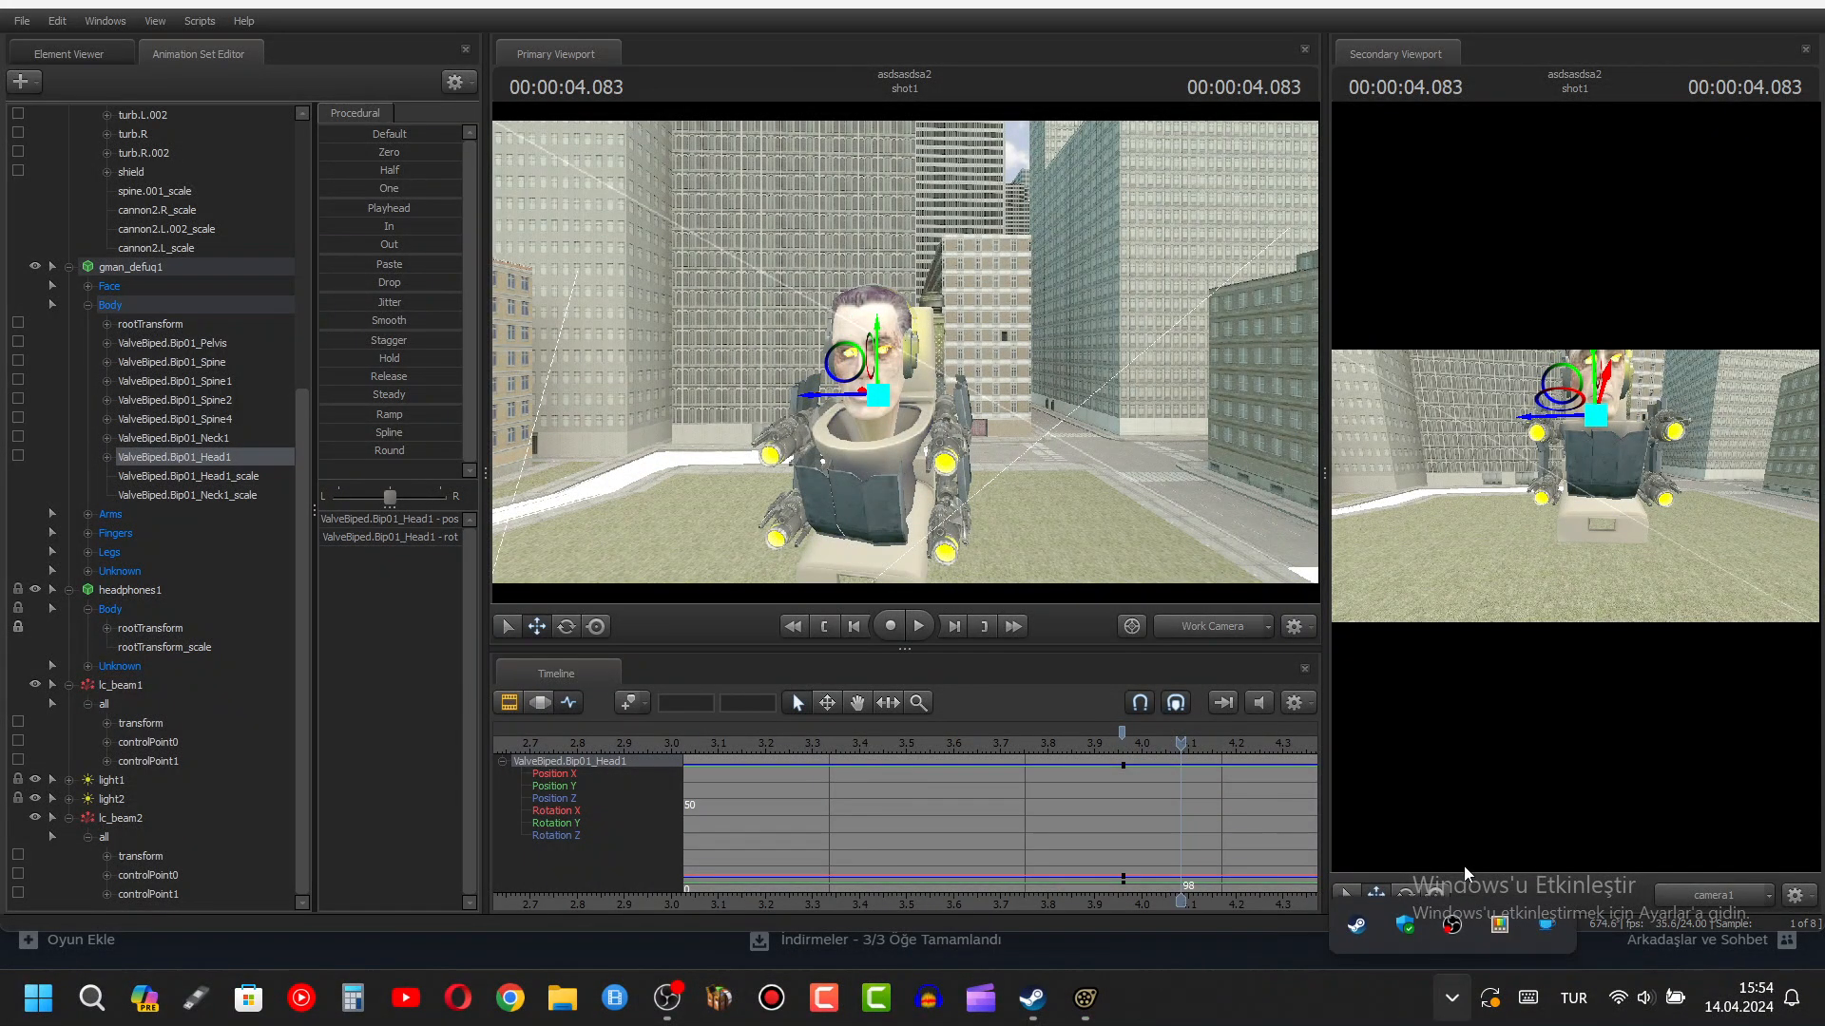
right_click(1464, 936)
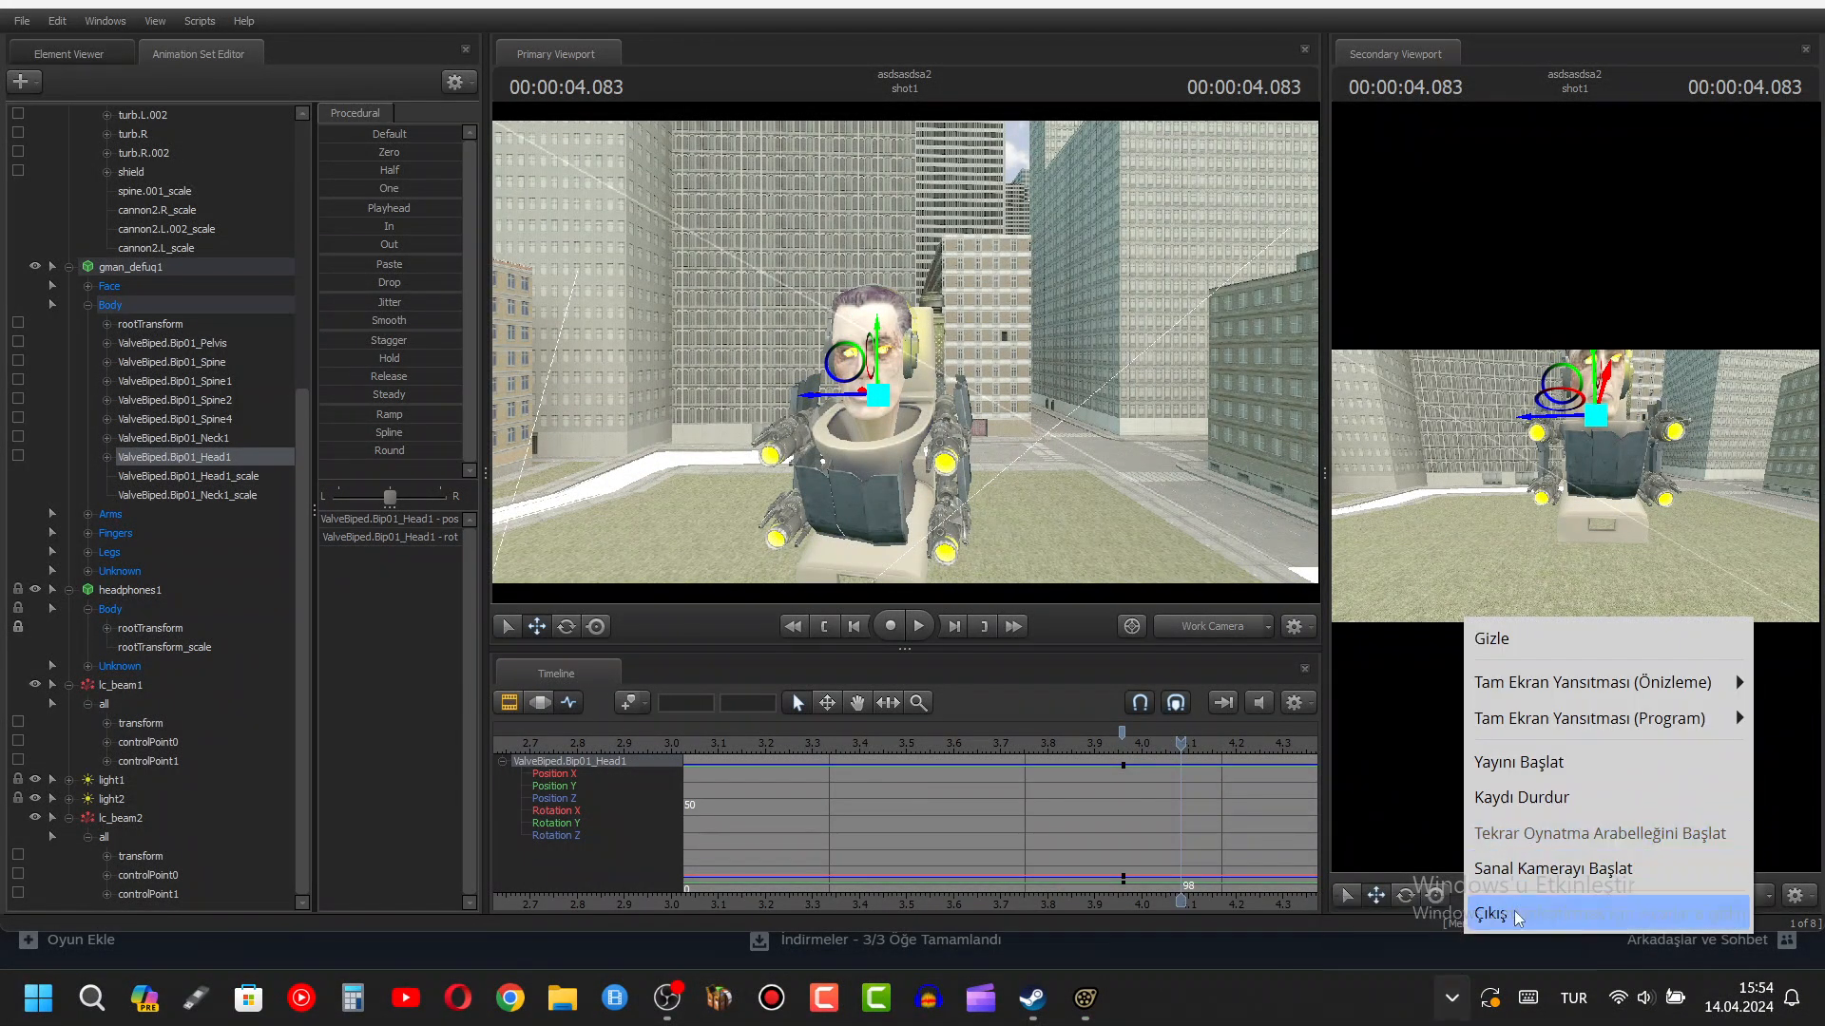